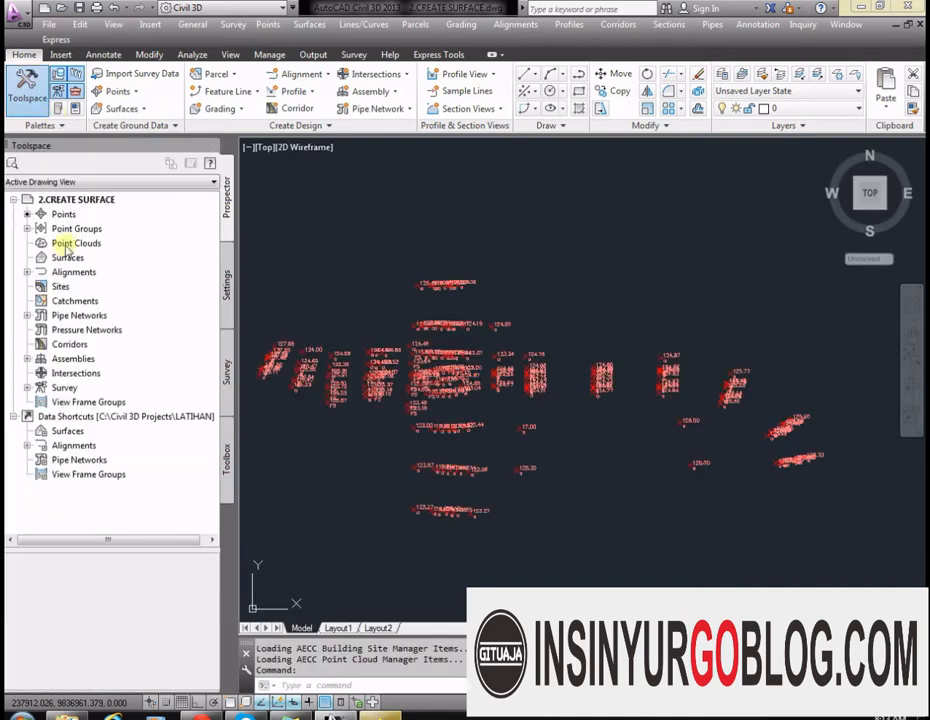
Step: Create a new TIN surface named "Surface EXISTING", keeping the default contour style
click(63, 259)
right_click(63, 259)
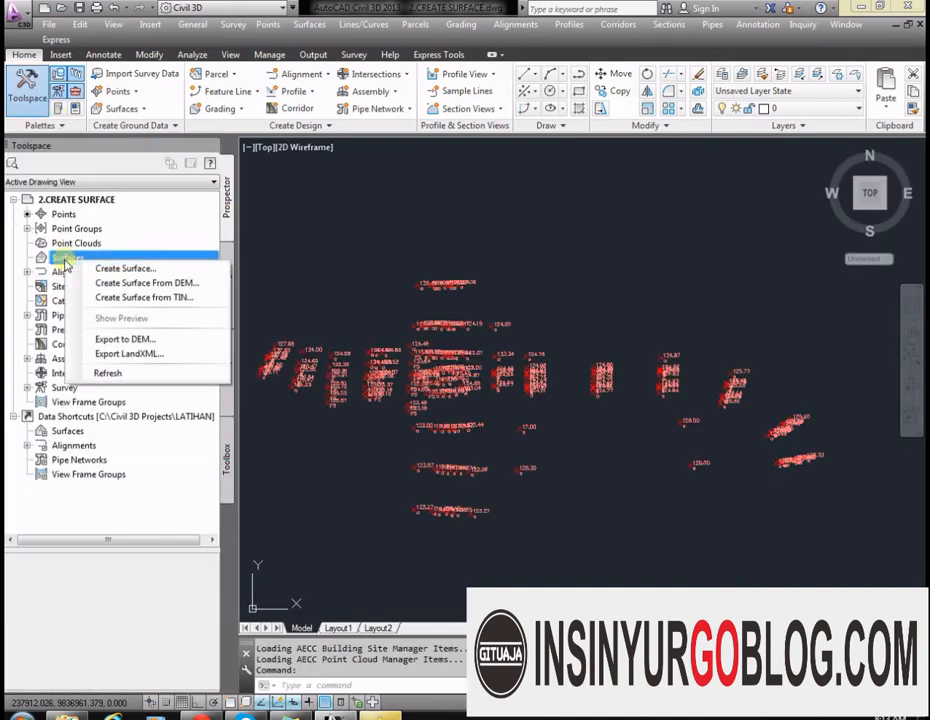
click(95, 266)
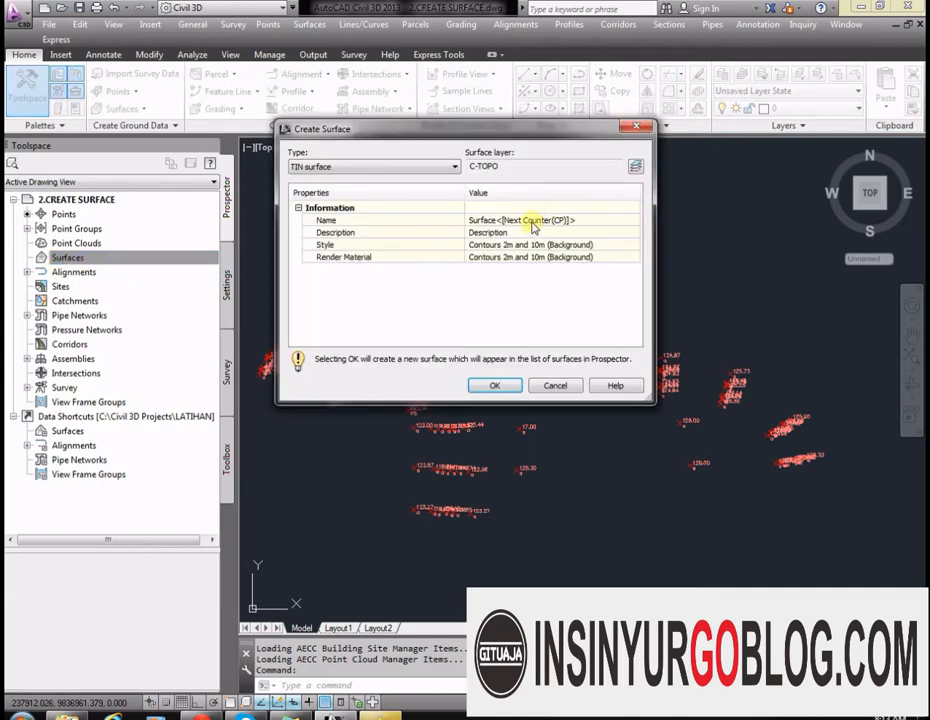
click(533, 221)
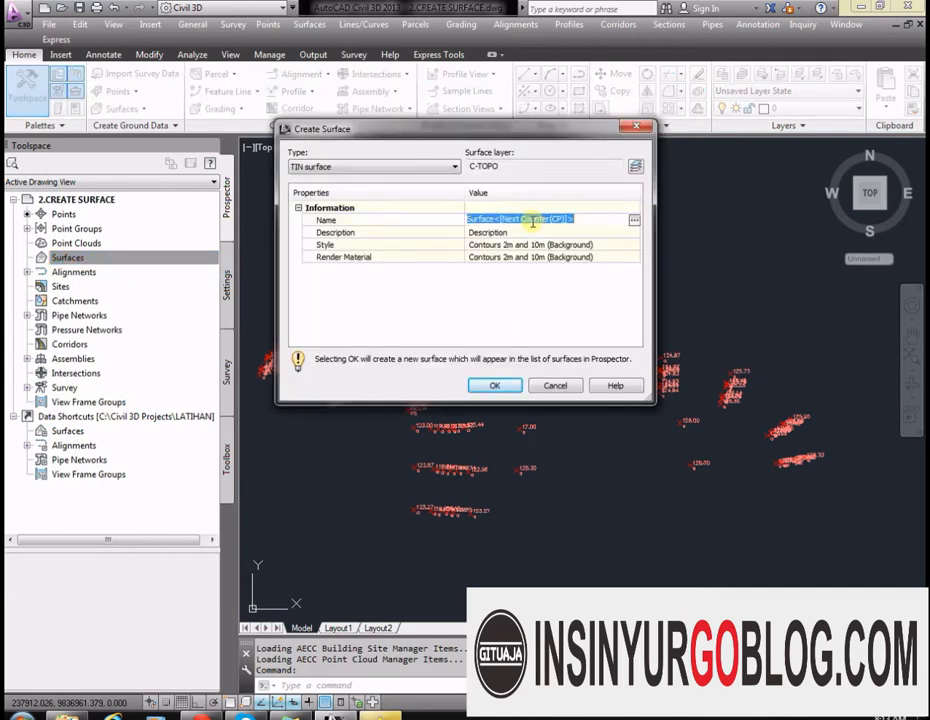
drag(495, 219, 588, 222)
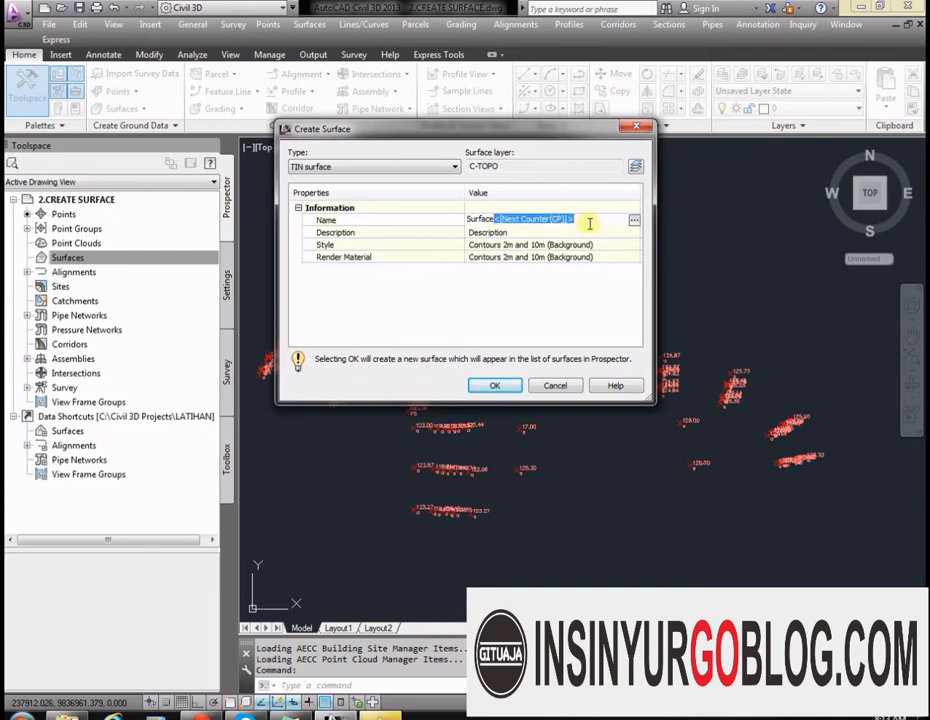
key(BackSpace)
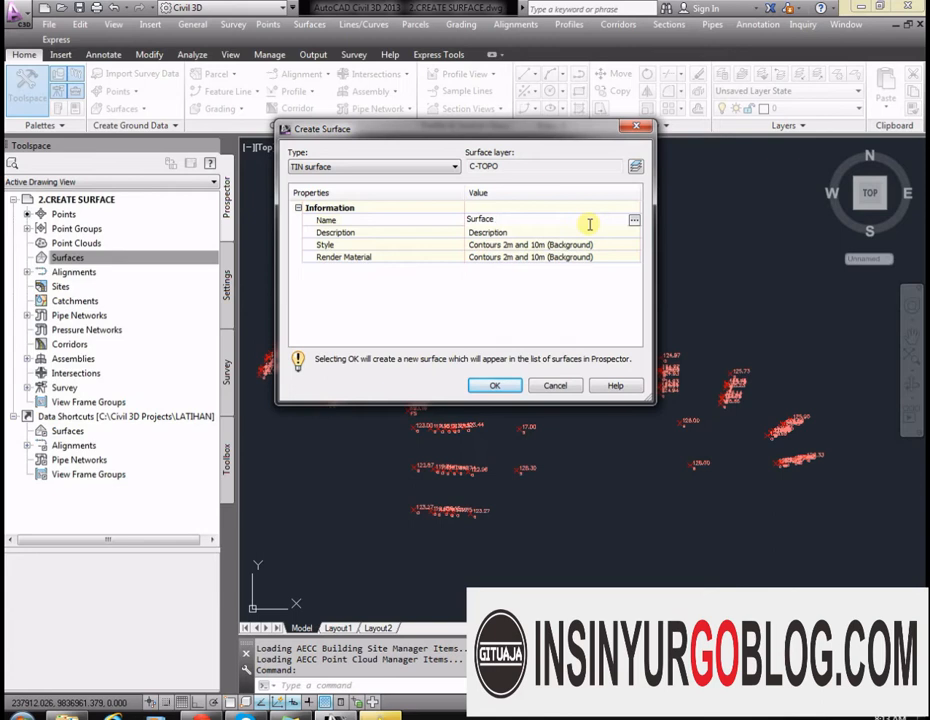
text(eXISTING)
key(Left)
key(Left)
key(Left)
key(BackSpace)
text(E)
key(Right)
key(Right)
key(Right)
key(Right)
key(Right)
key(Right)
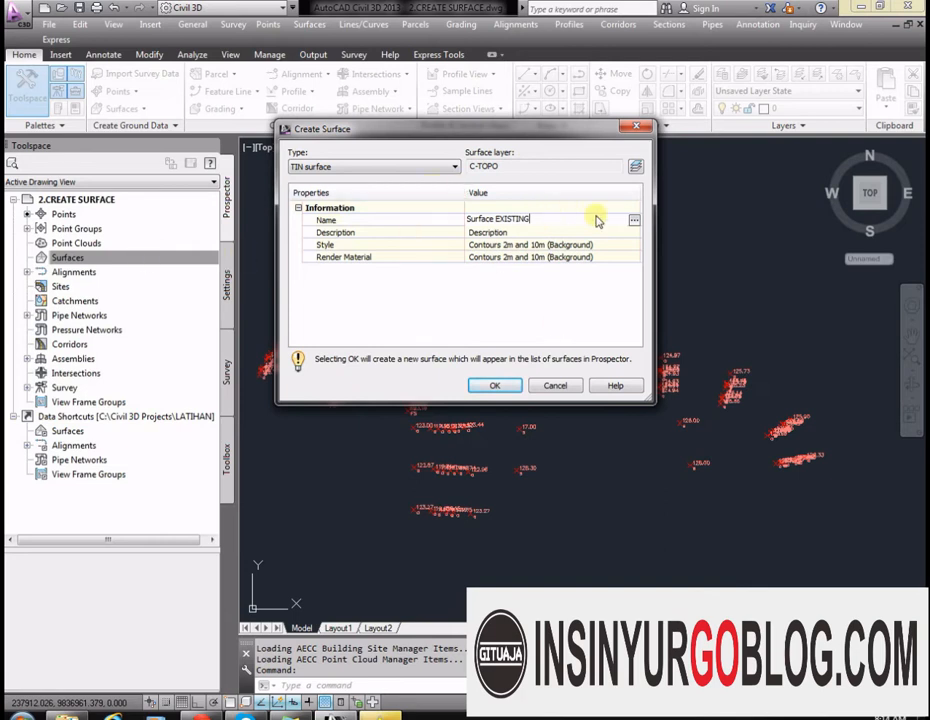
click(495, 386)
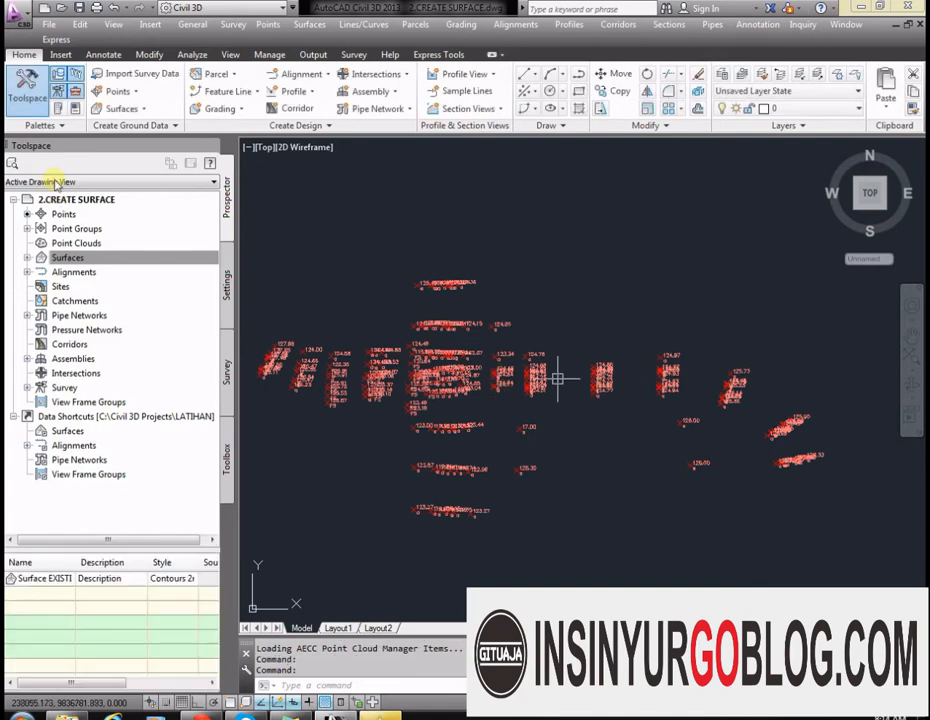
Step: Expand Surface EXISTING in the drawing's surface collection down to its Definition contents
click(38, 257)
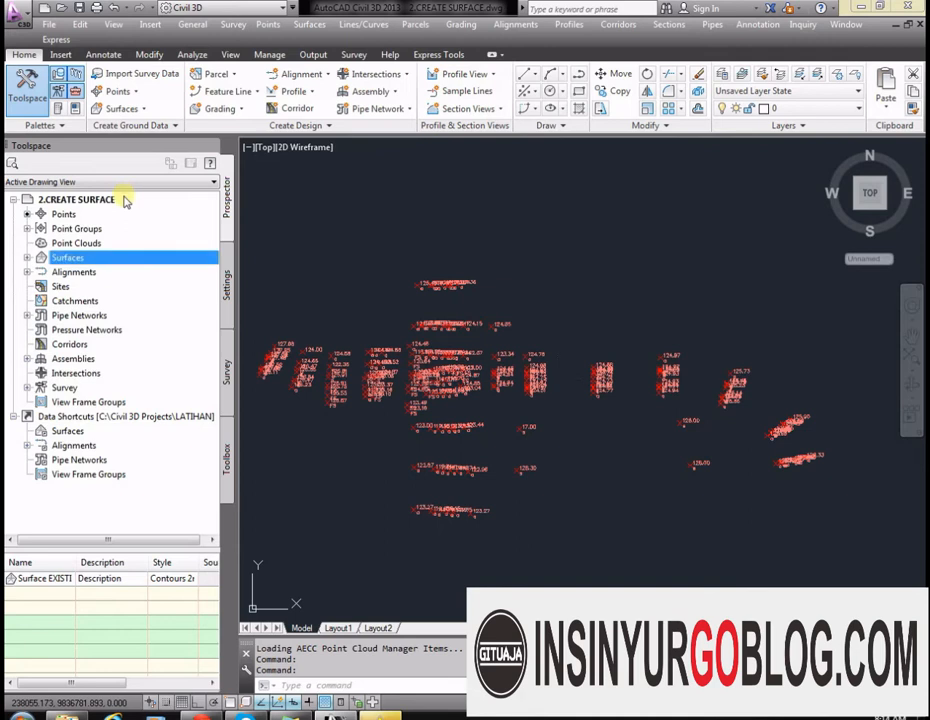
click(27, 258)
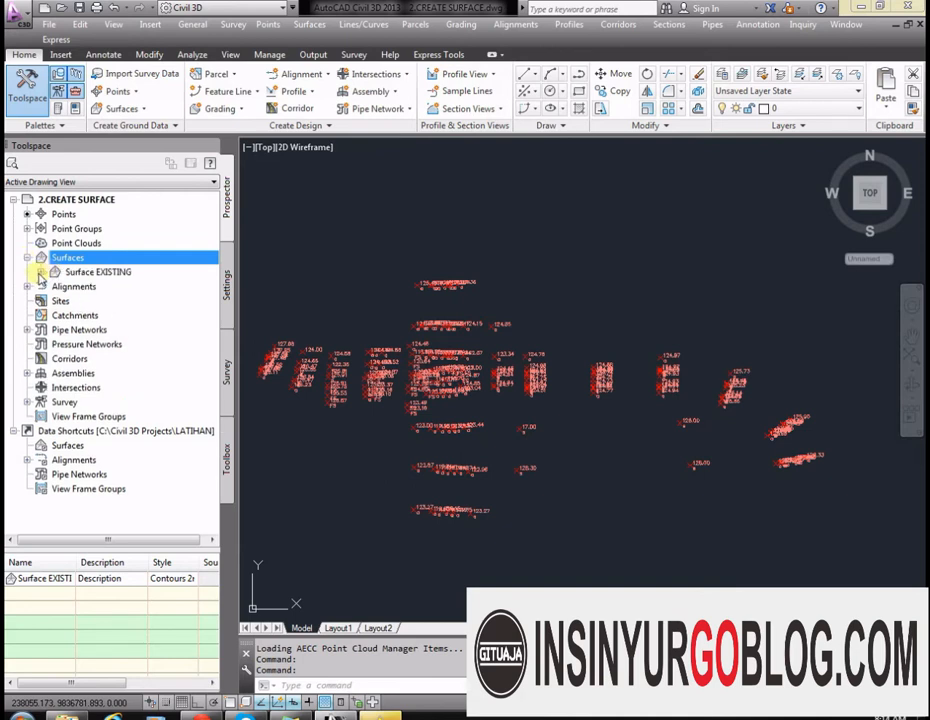
click(40, 272)
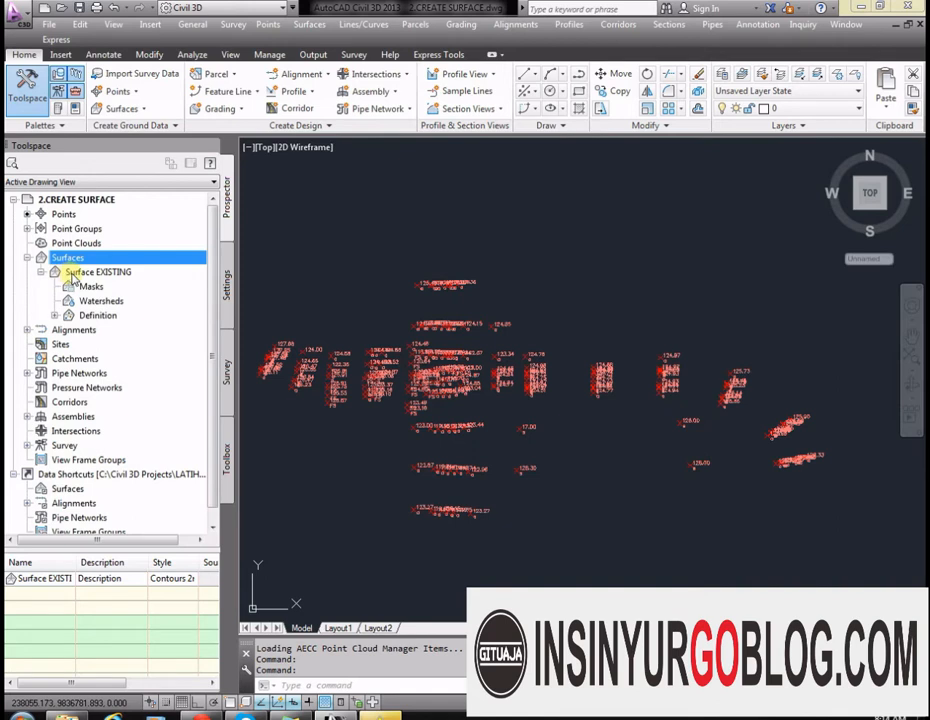
click(54, 316)
drag(85, 329, 115, 332)
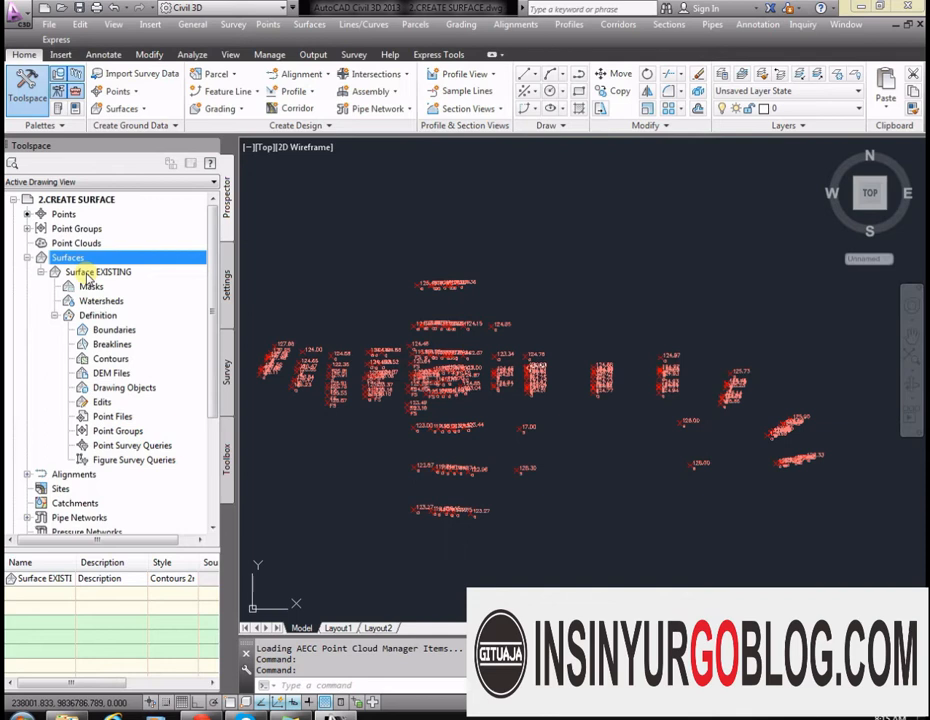
click(103, 317)
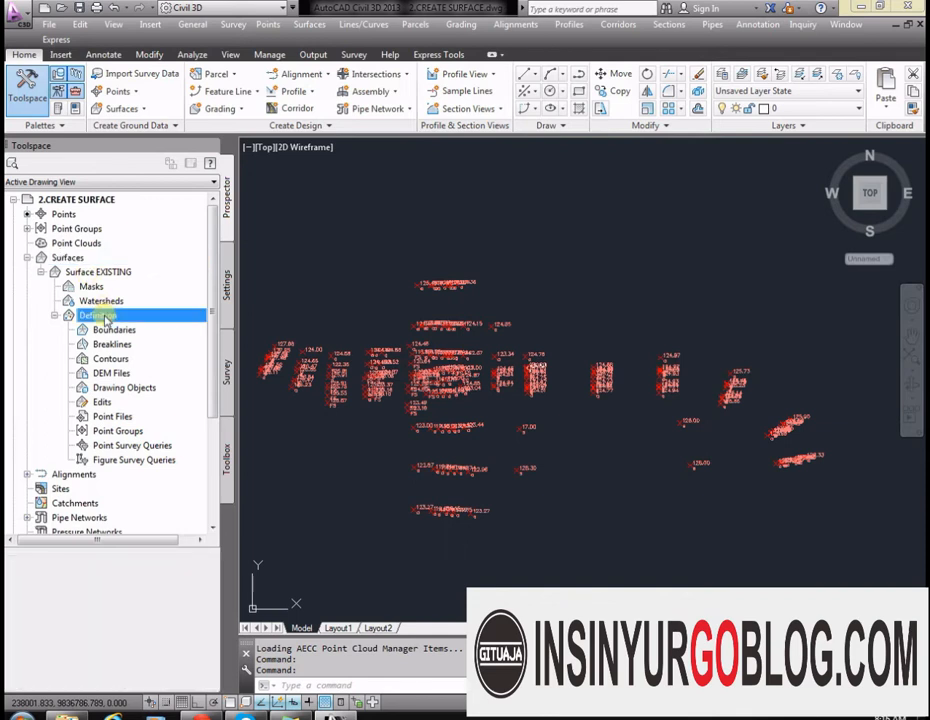
Step: Add the _All Points point group to the definition of Surface EXISTING
click(126, 432)
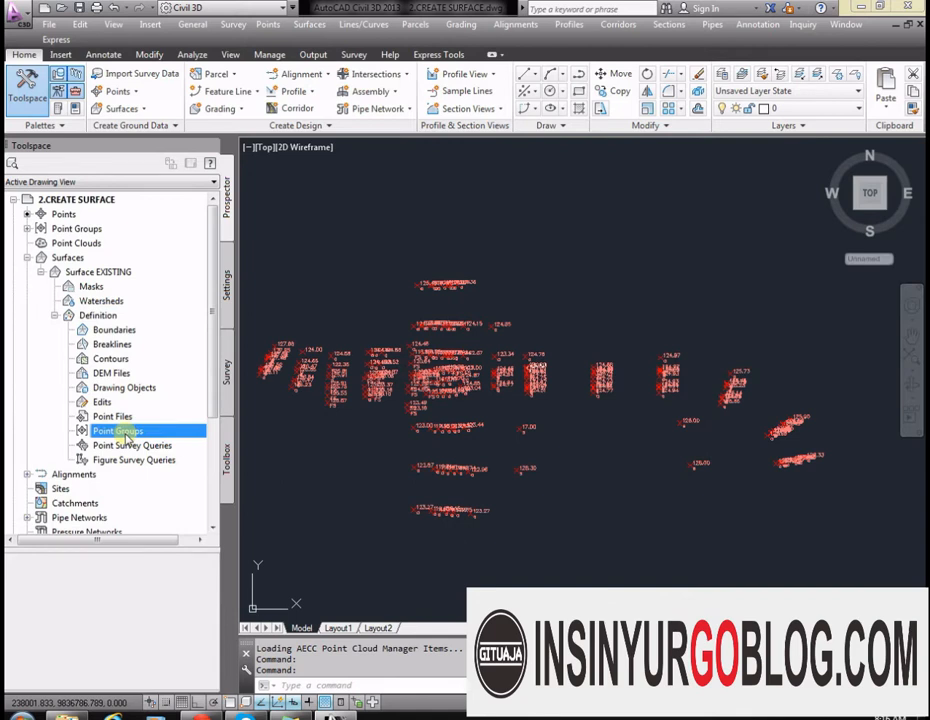
right_click(126, 432)
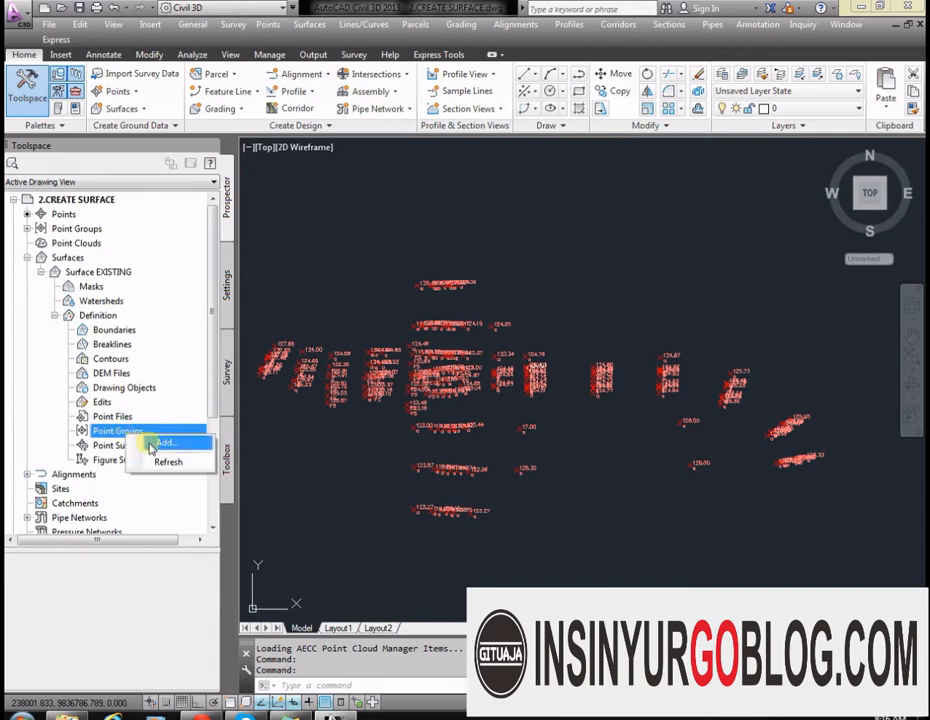
key(Escape)
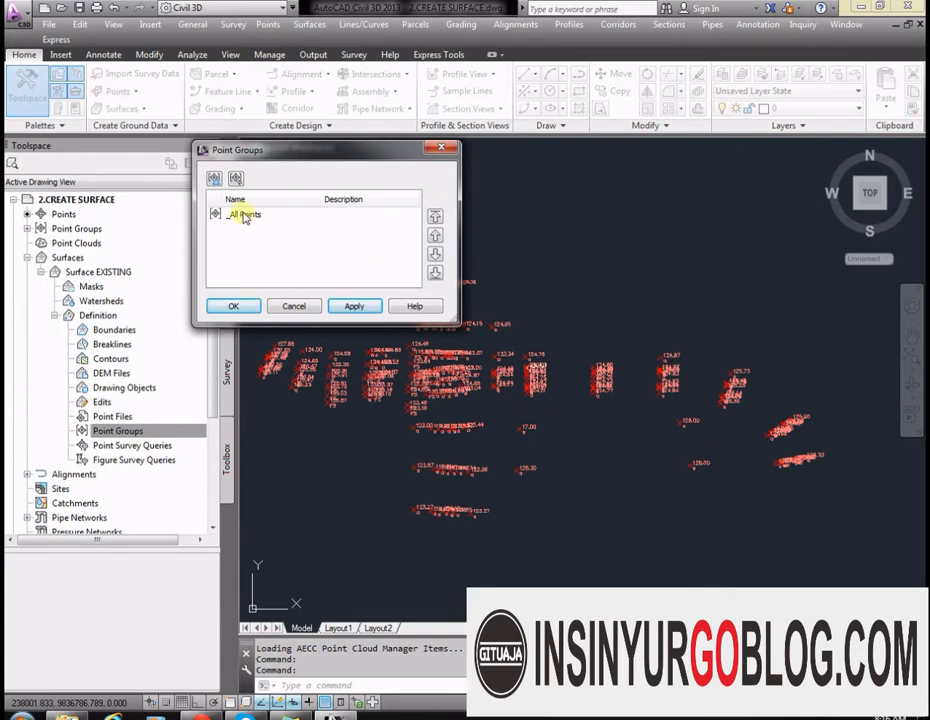
click(244, 215)
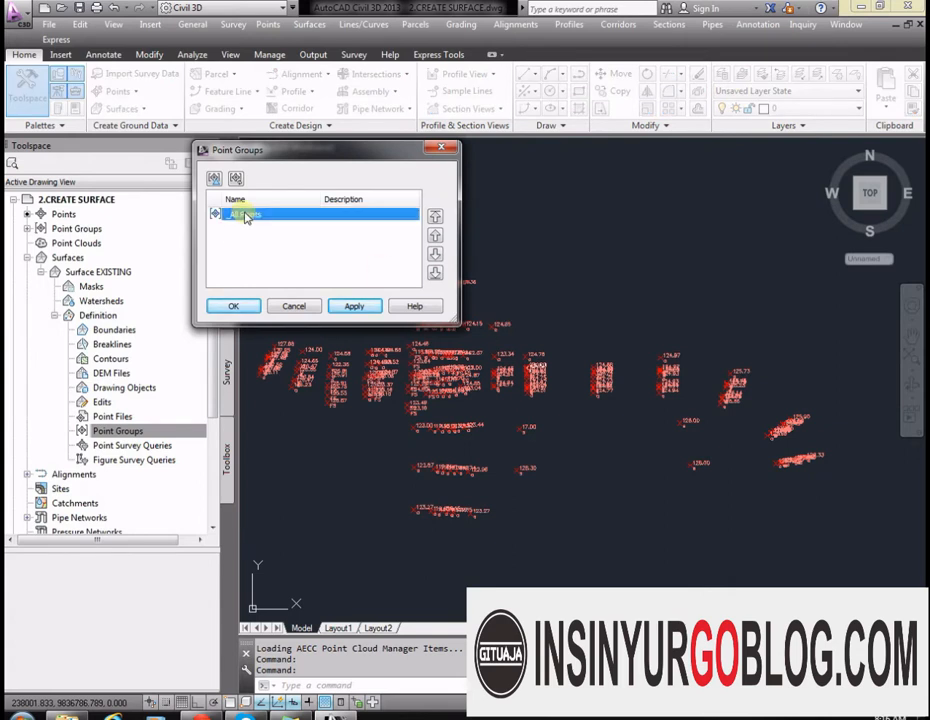
click(248, 306)
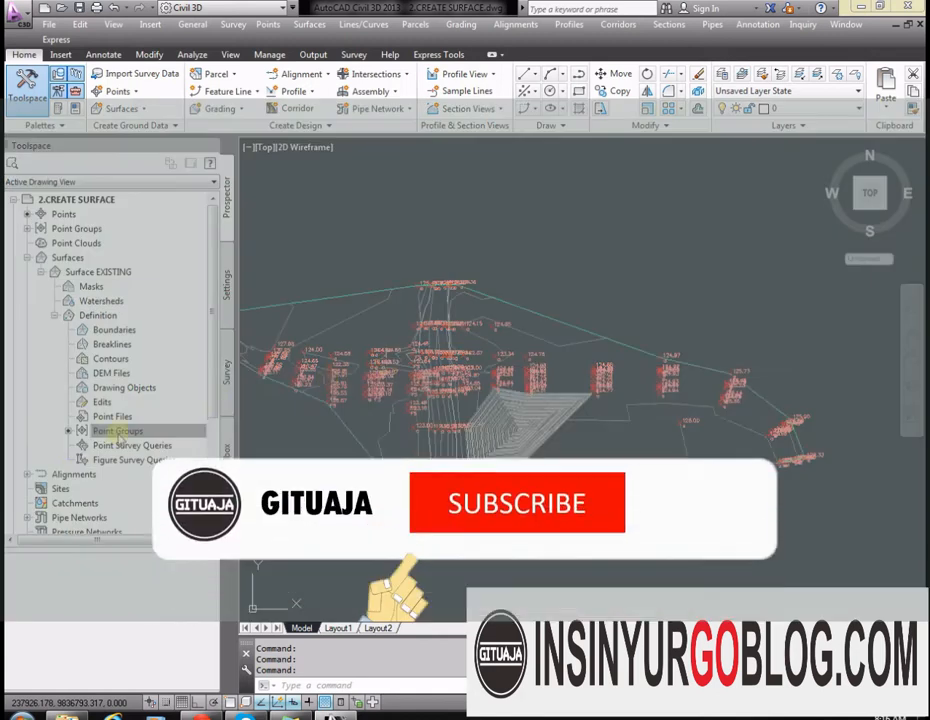
click(118, 431)
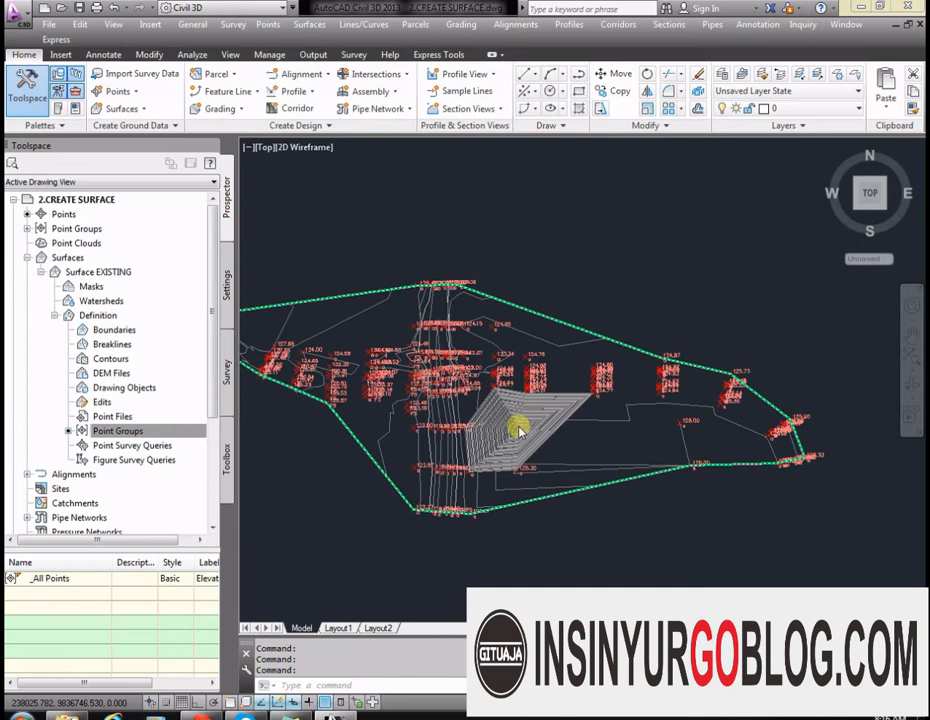
Step: Examine the densely packed contours around the point labelled 17.00 and compare it with the neighbouring point elevations
scroll(518, 430, up, 5)
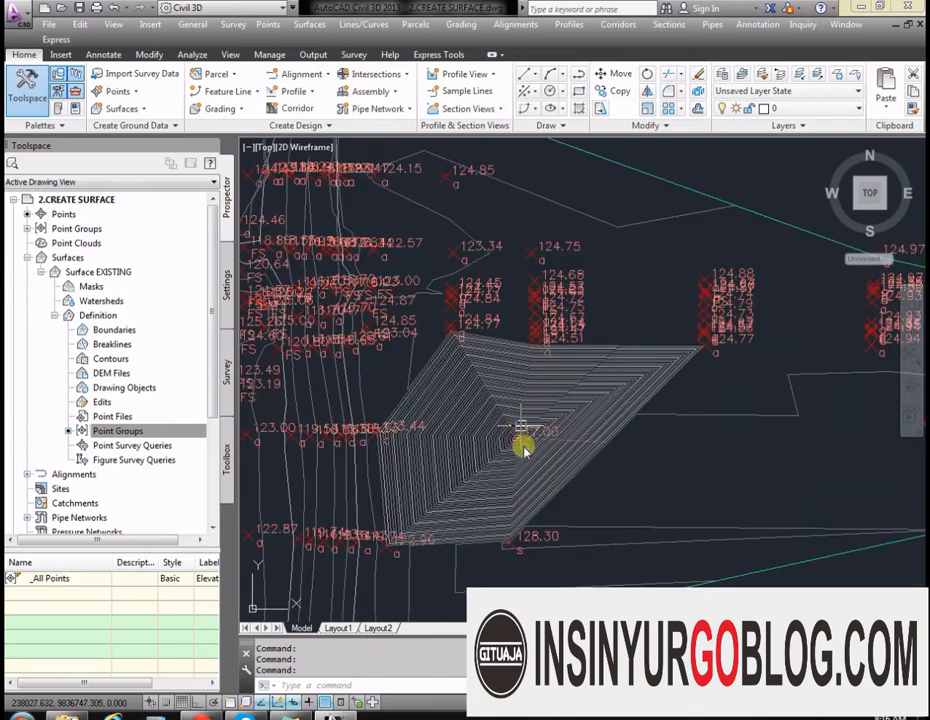
scroll(524, 448, up, 3)
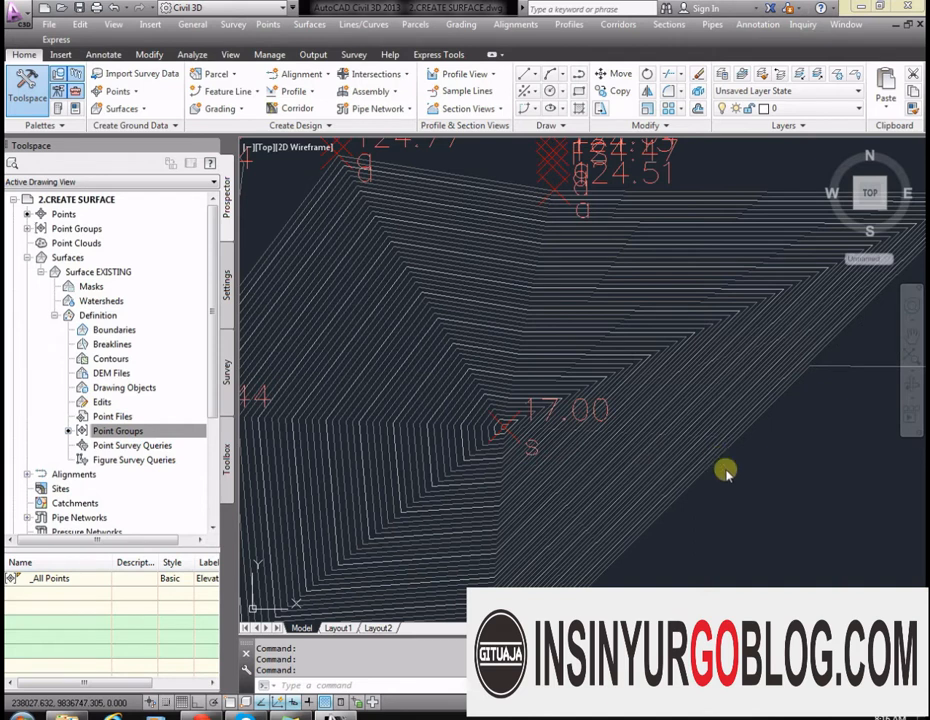
scroll(733, 500, down, 2)
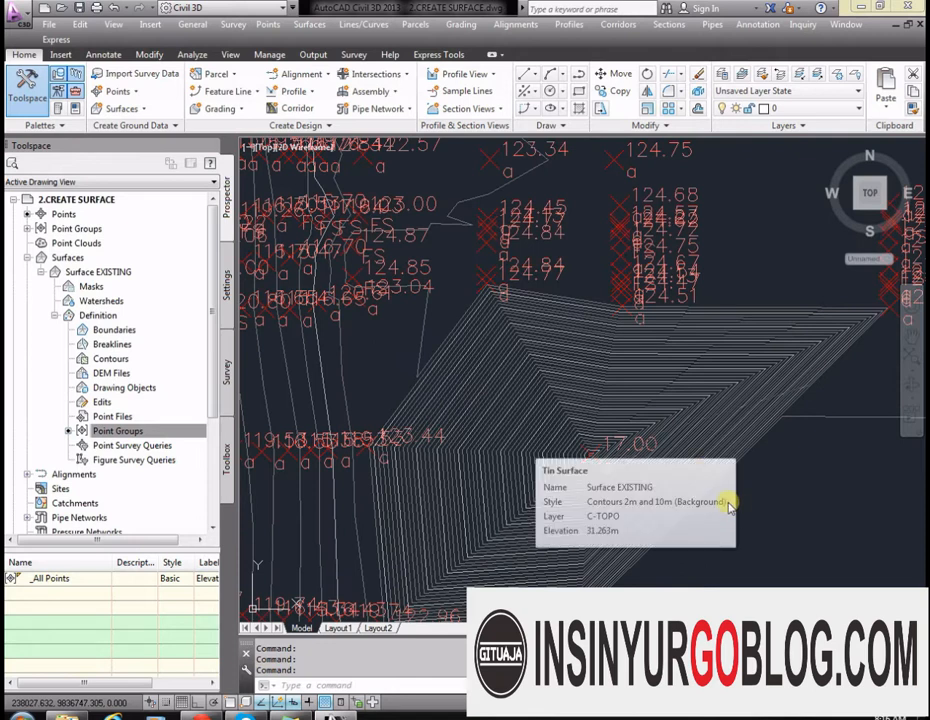
scroll(760, 498, down, 1)
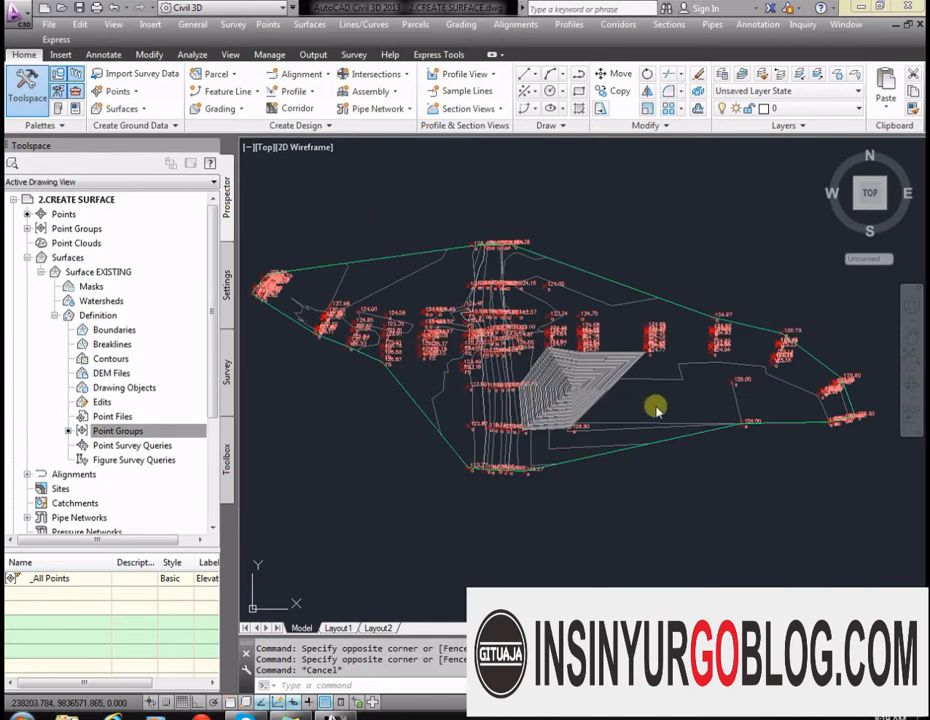
scroll(580, 390, up, 6)
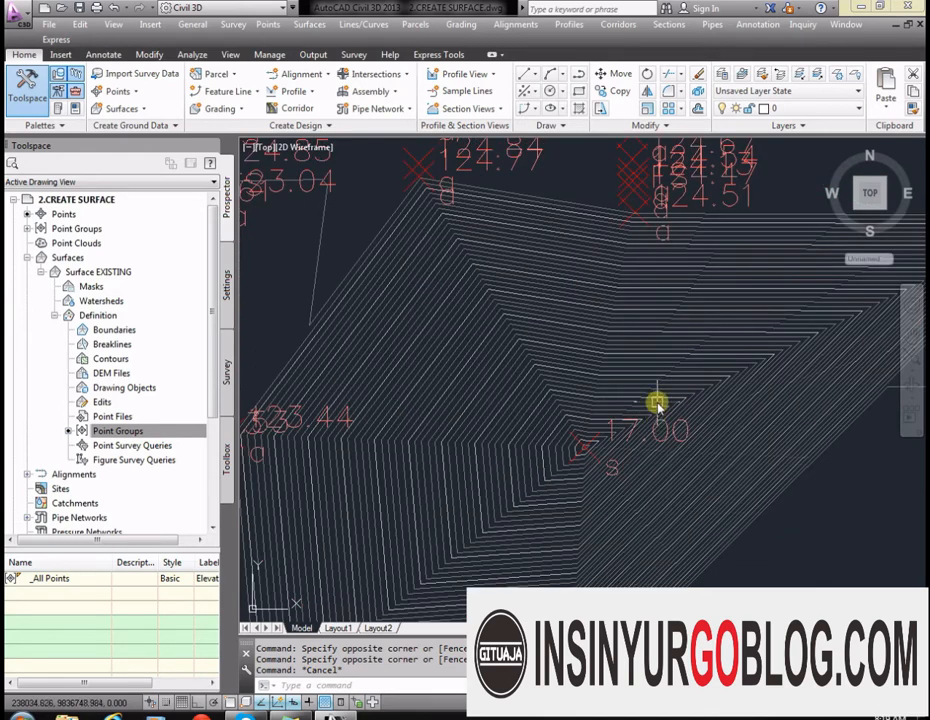
scroll(650, 395, down, 2)
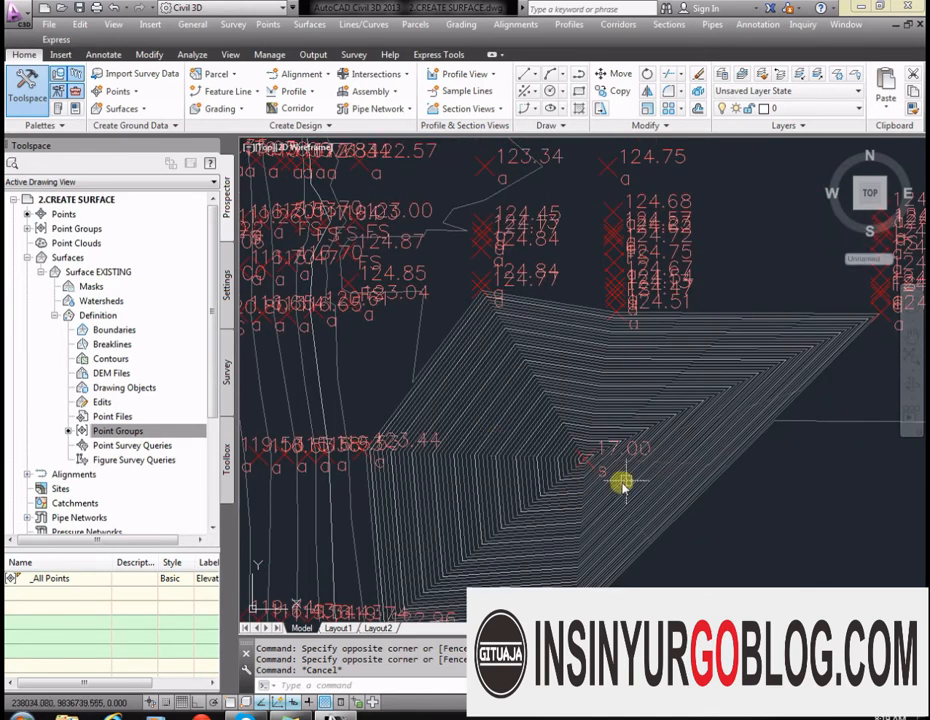
mouse_move(642, 447)
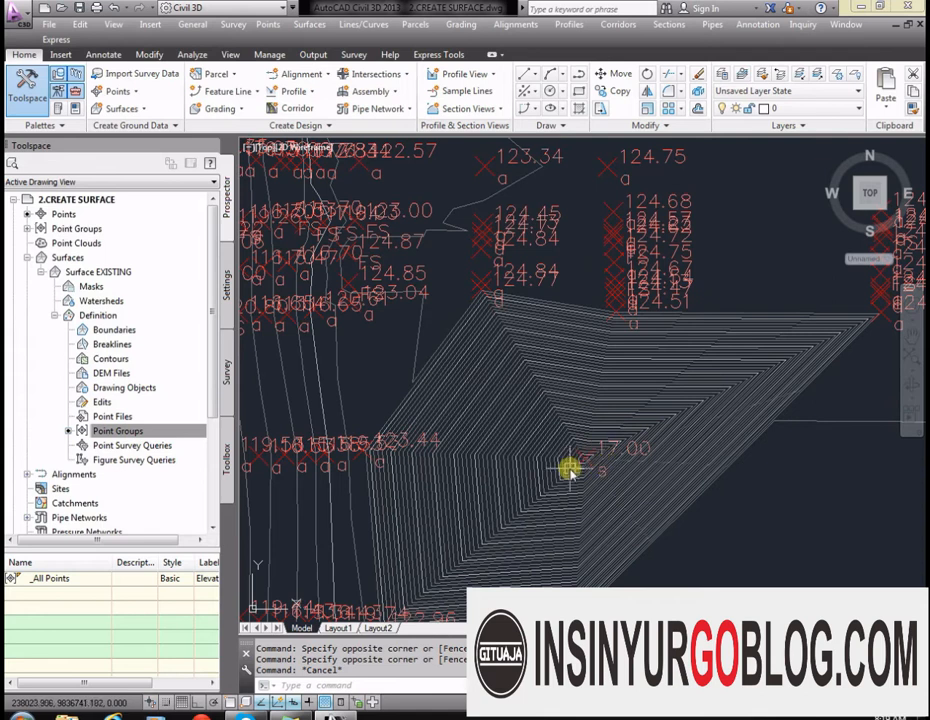
scroll(598, 458, up, 4)
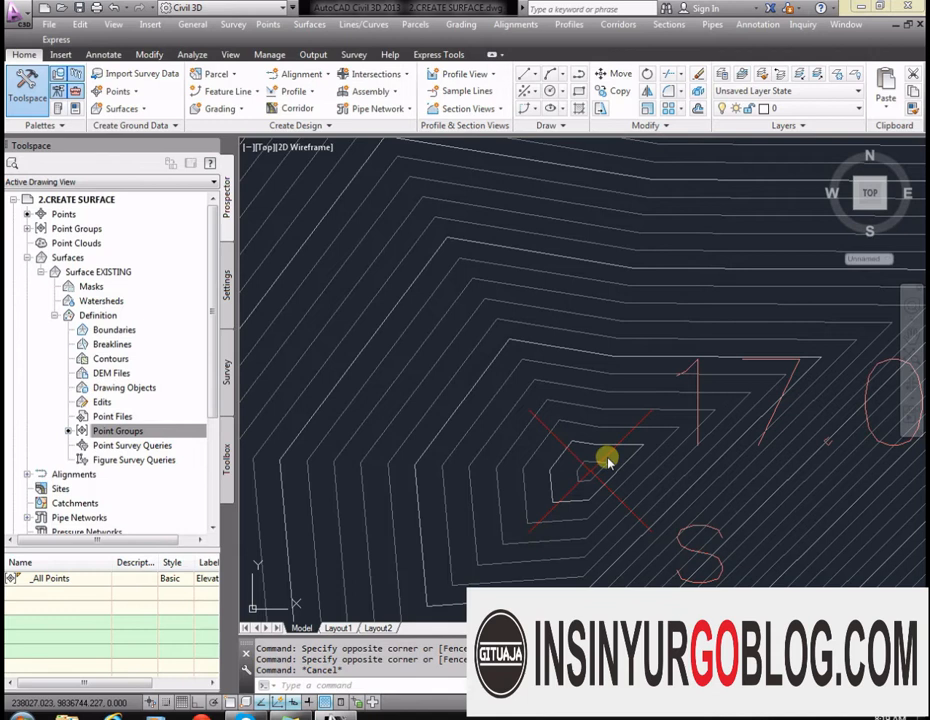
Step: Edit the survey point labelled 17.00 at the centre of the dense contours, setting its elevation to 124 m, and close the point editor
click(607, 461)
scroll(600, 520, down, 4)
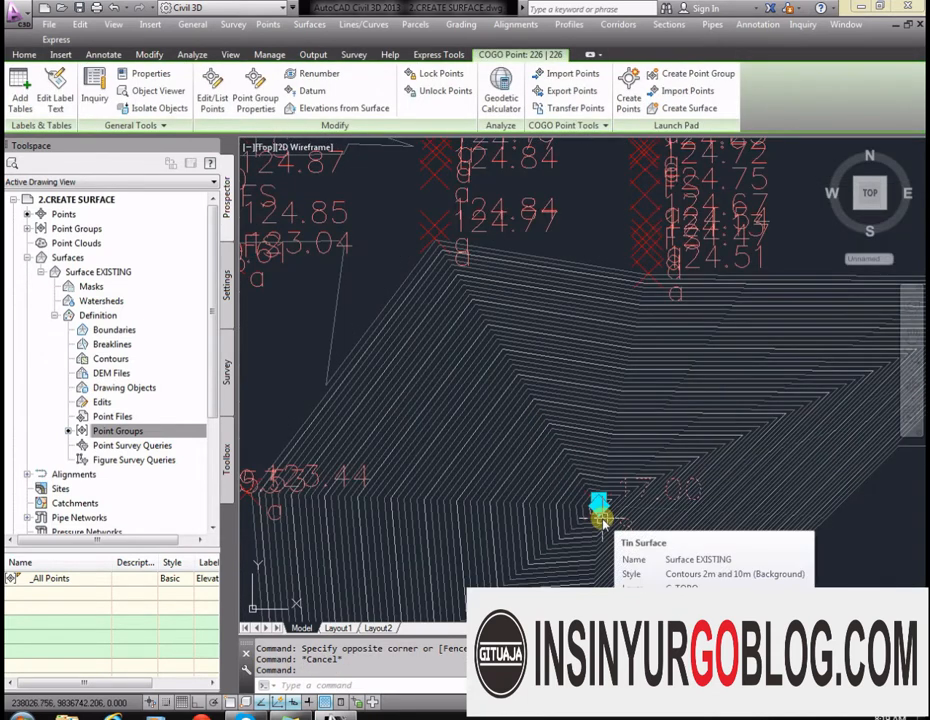
scroll(602, 520, up, 2)
scroll(519, 504, down, 2)
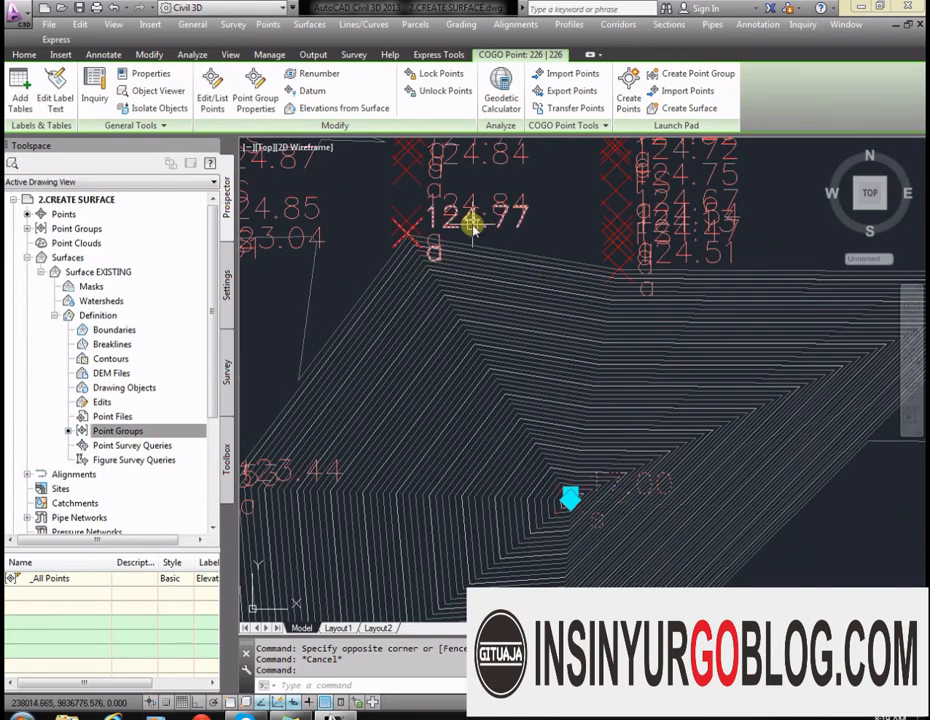
scroll(570, 515, up, 2)
scroll(581, 512, up, 6)
scroll(430, 400, down, 2)
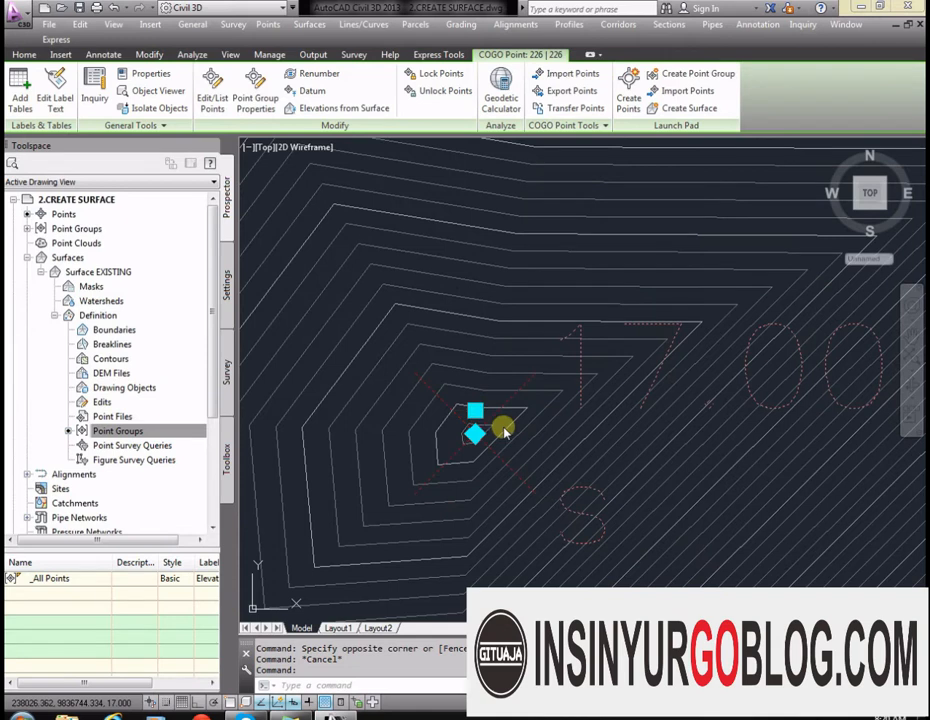
right_click(503, 429)
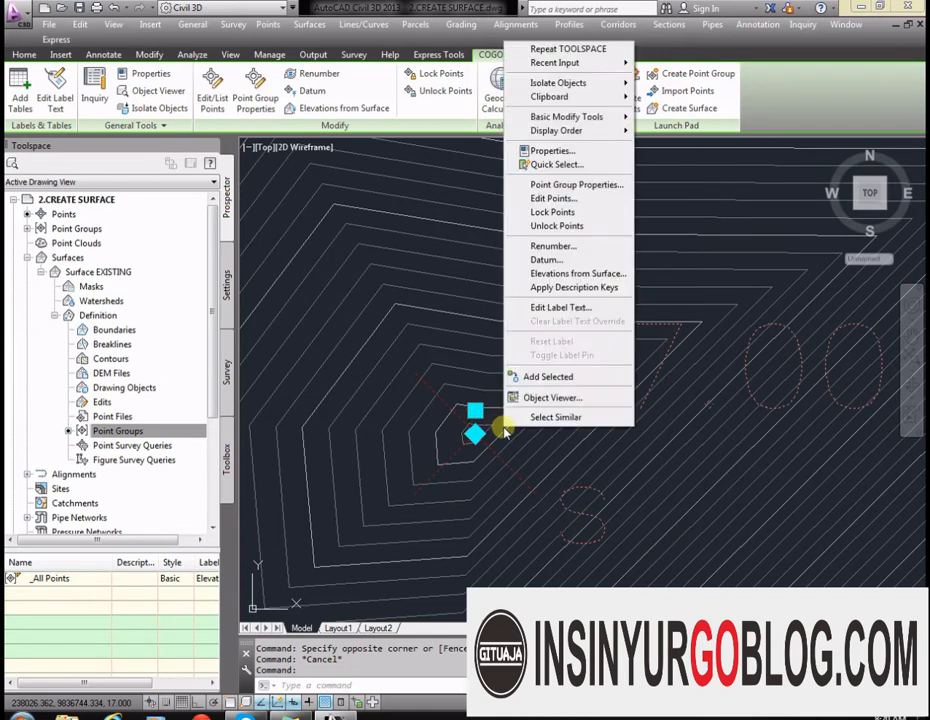
click(551, 199)
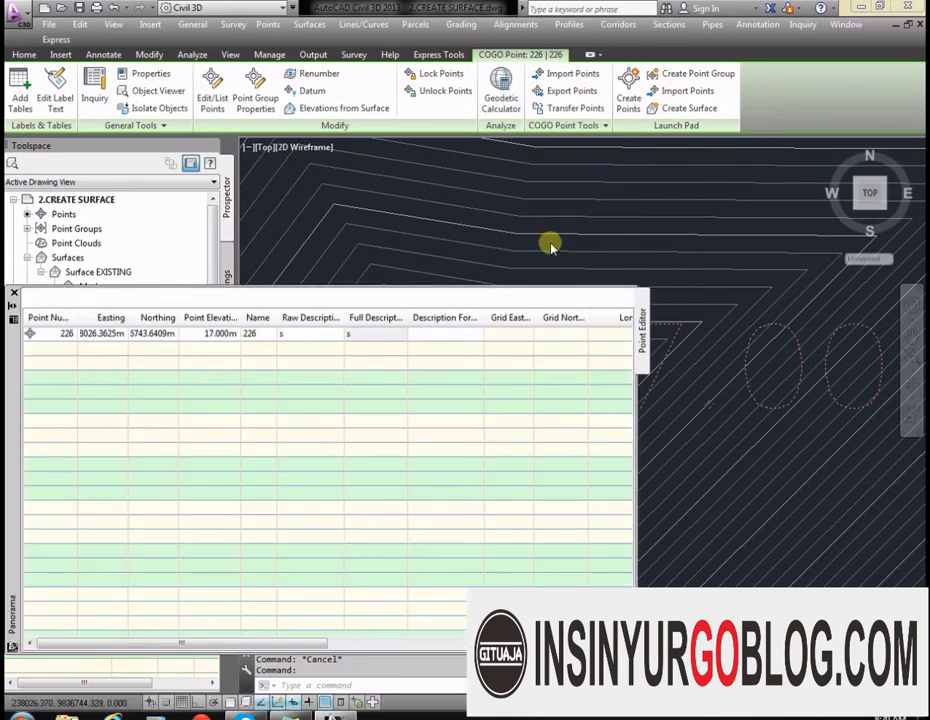
click(208, 334)
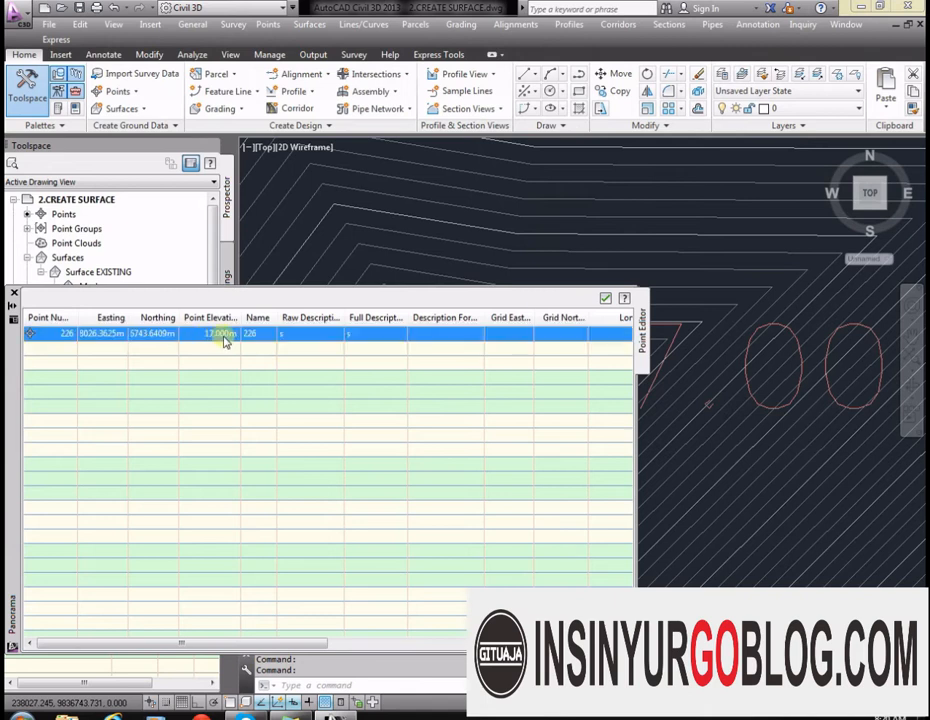
click(226, 334)
key(BackSpace)
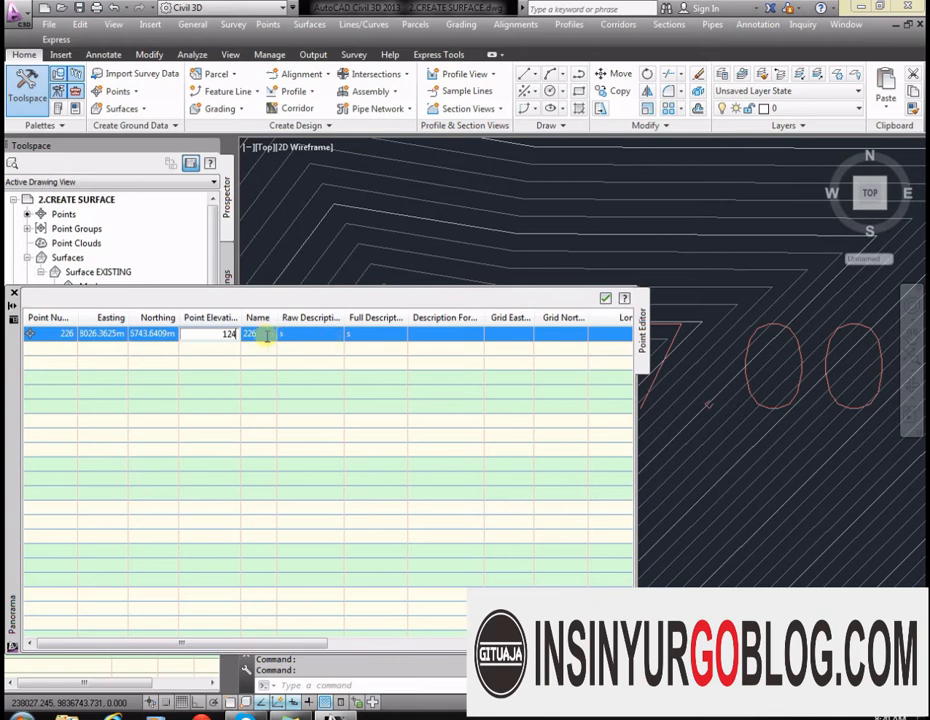
key(Return)
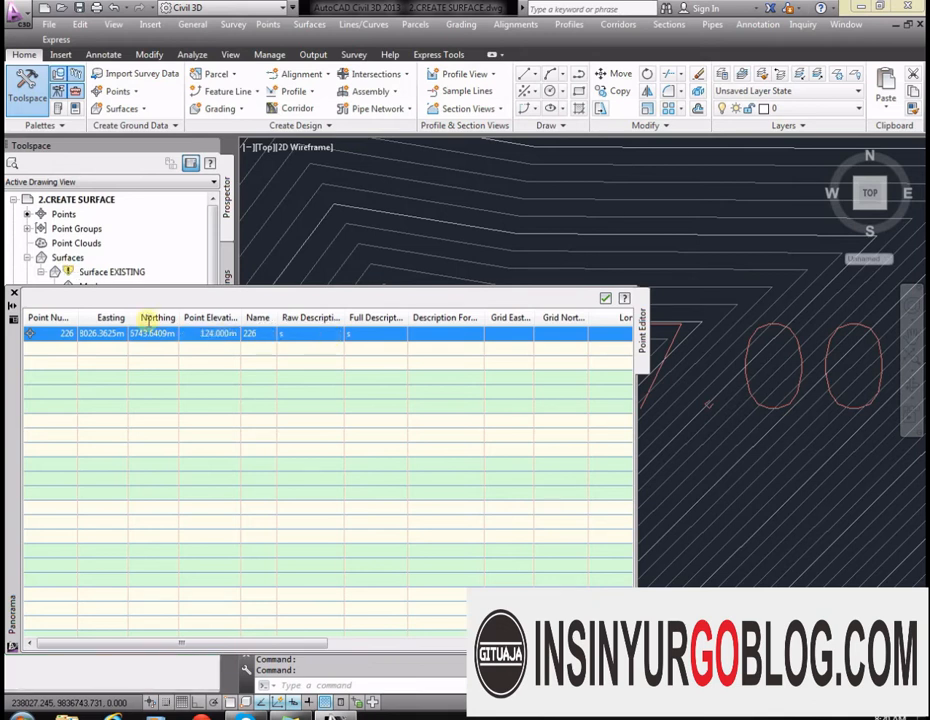
click(13, 293)
scroll(670, 390, up, 4)
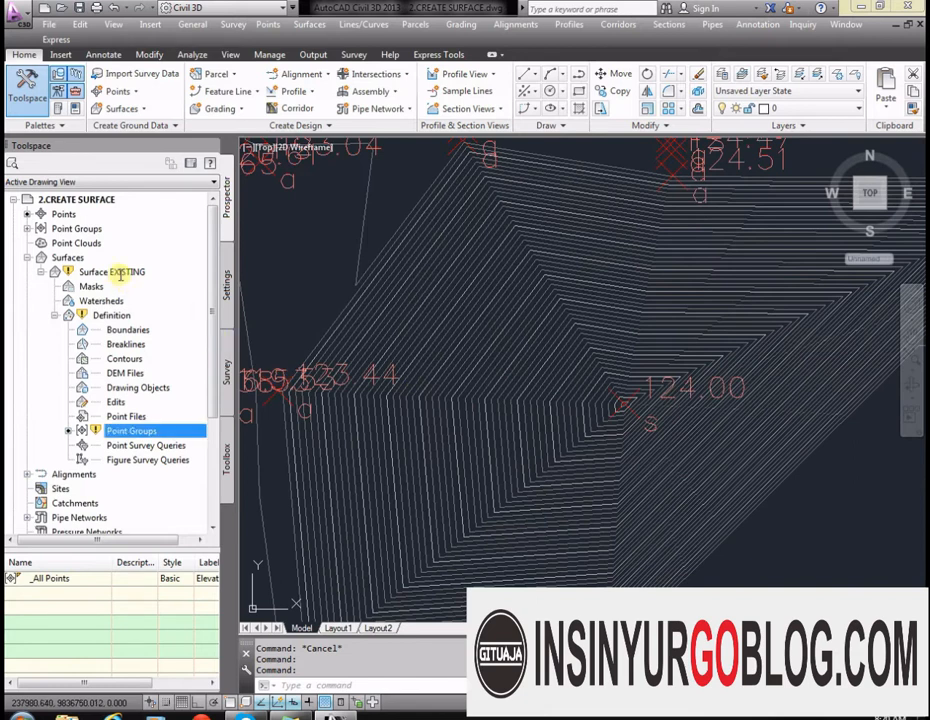
Step: Rebuild Surface EXISTING and inspect the contours around the survey point labelled 124.00
right_click(120, 274)
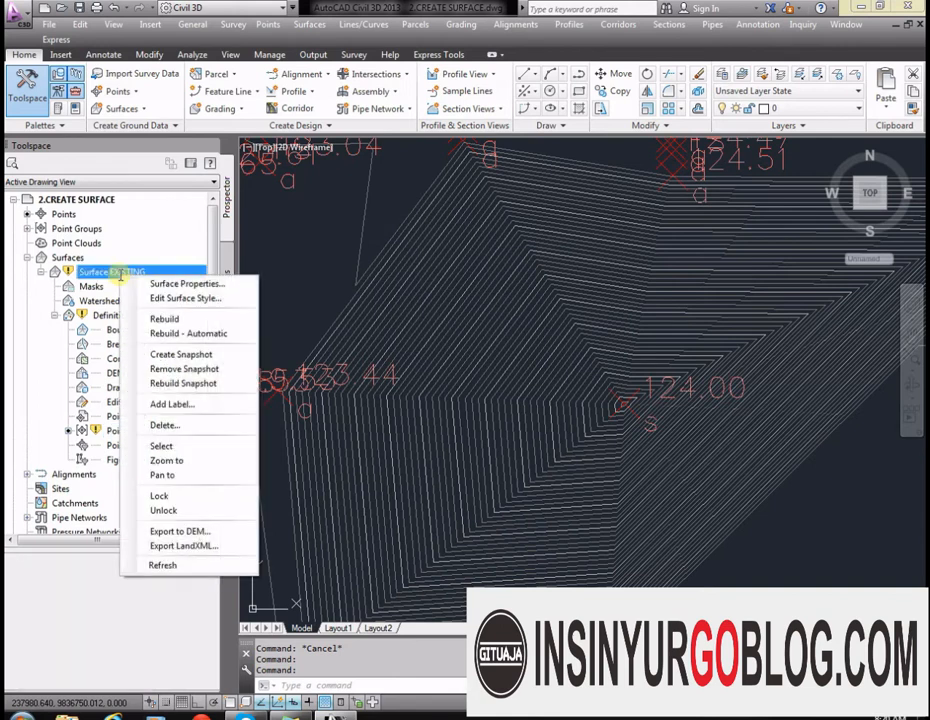
click(160, 318)
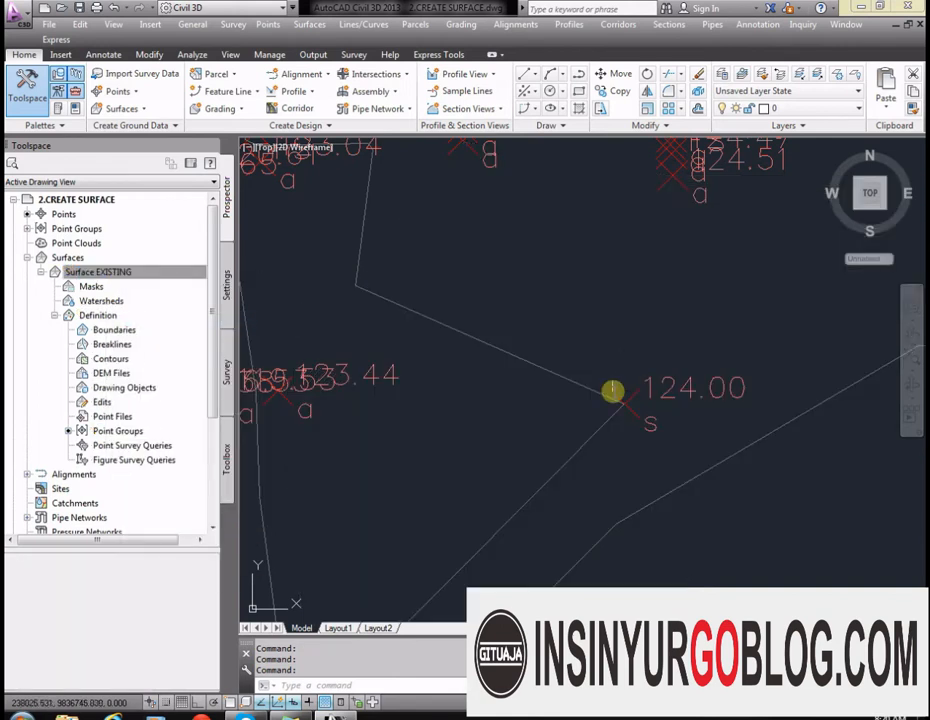
scroll(613, 390, down, 6)
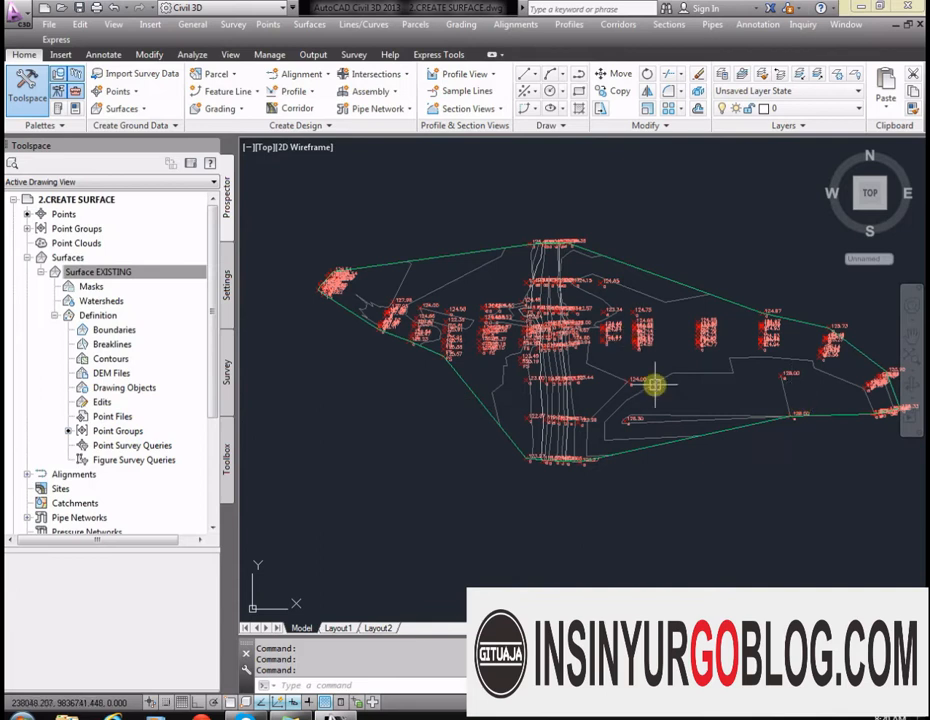
scroll(654, 384, up, 6)
mouse_move(640, 361)
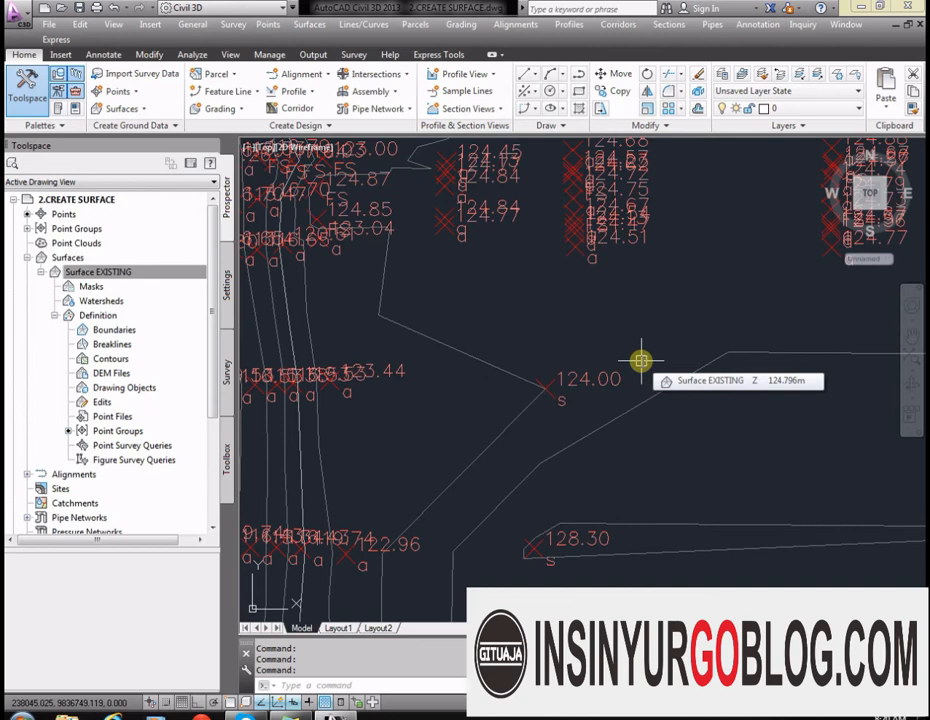
scroll(642, 364, up, 2)
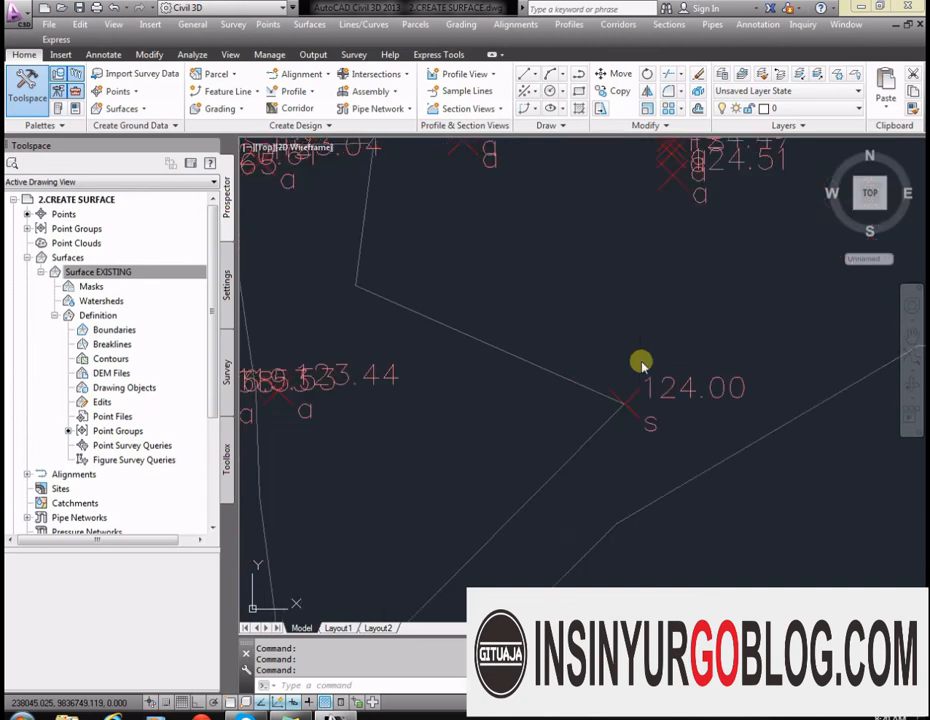
Step: Undo the surface rebuild and the elevation edit of the survey point labelled 124.00
key(ctrl+z)
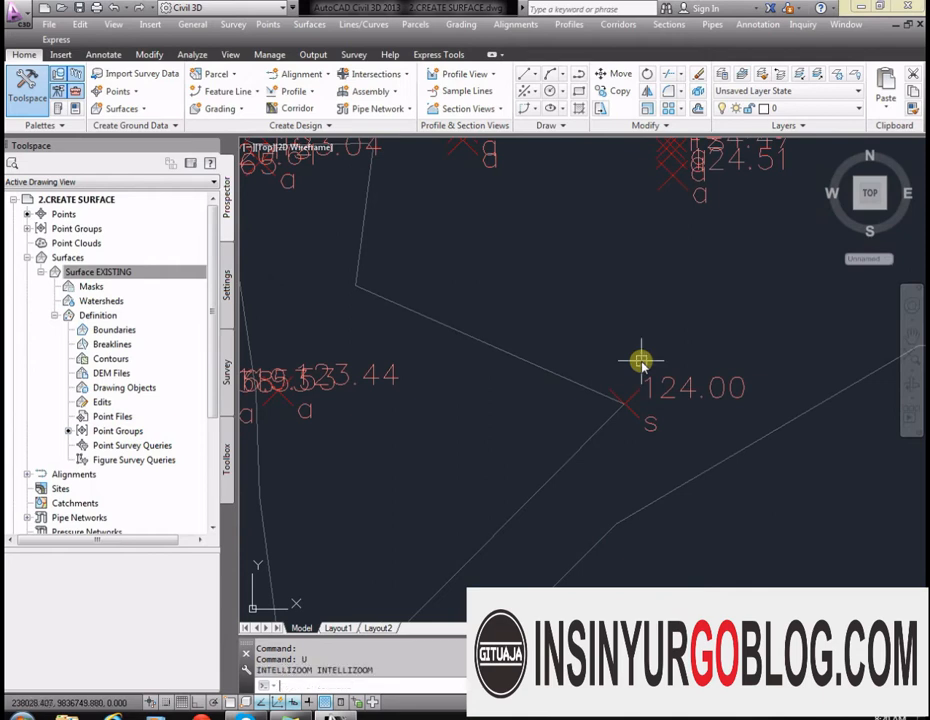
key(ctrl+z)
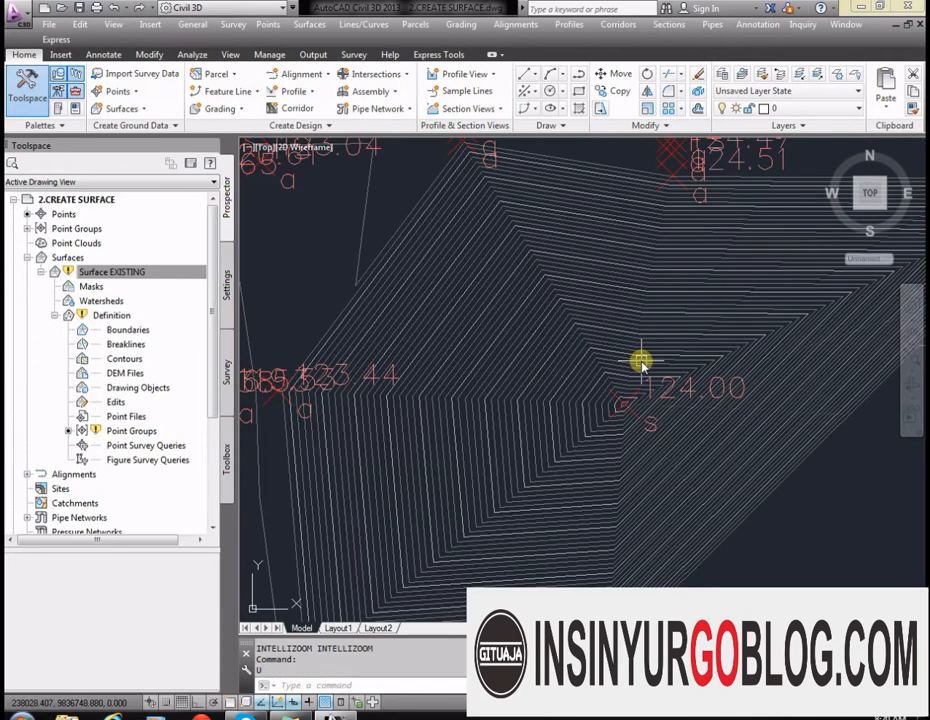
scroll(640, 362, up, 3)
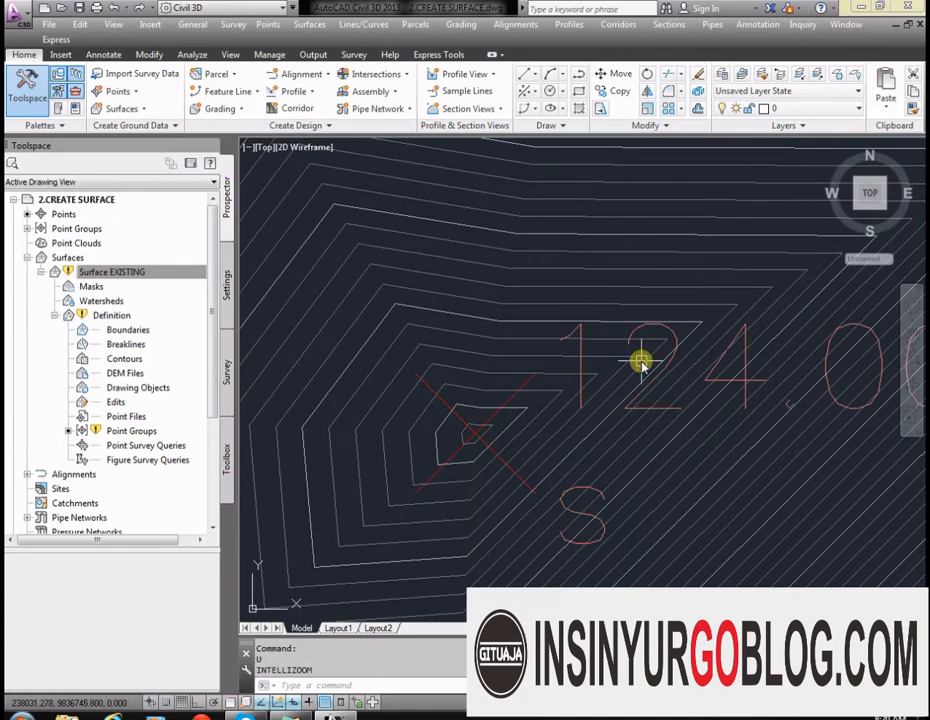
scroll(645, 360, down, 3)
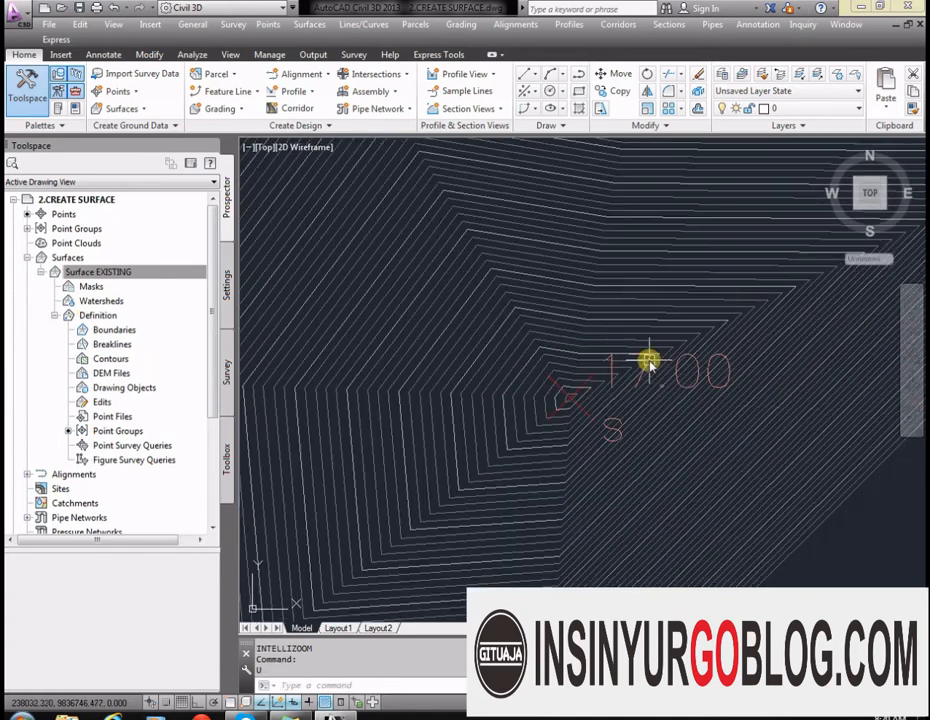
scroll(626, 368, down, 2)
scroll(621, 380, down, 4)
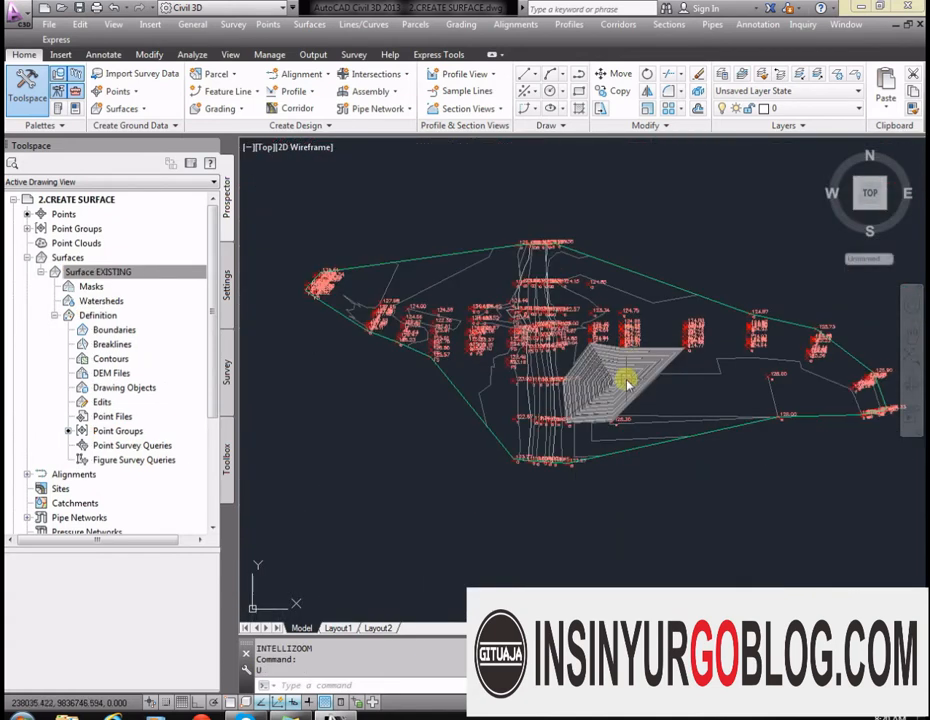
Step: Change the surface style of Surface EXISTING to Contours and Triangles in its surface properties
scroll(619, 380, up, 6)
scroll(623, 405, down, 2)
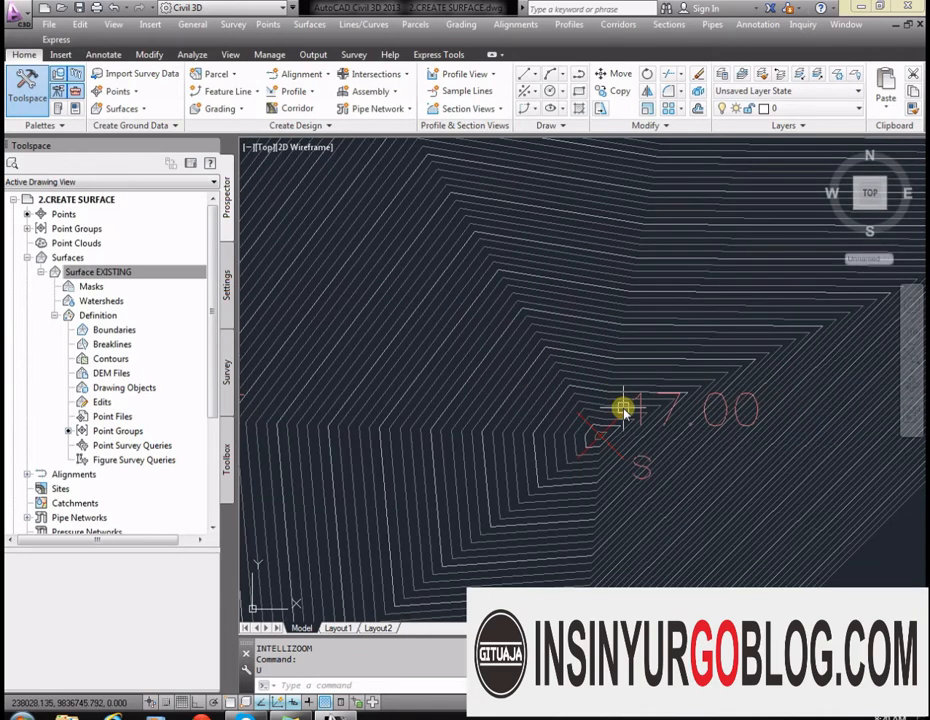
scroll(608, 418, down, 2)
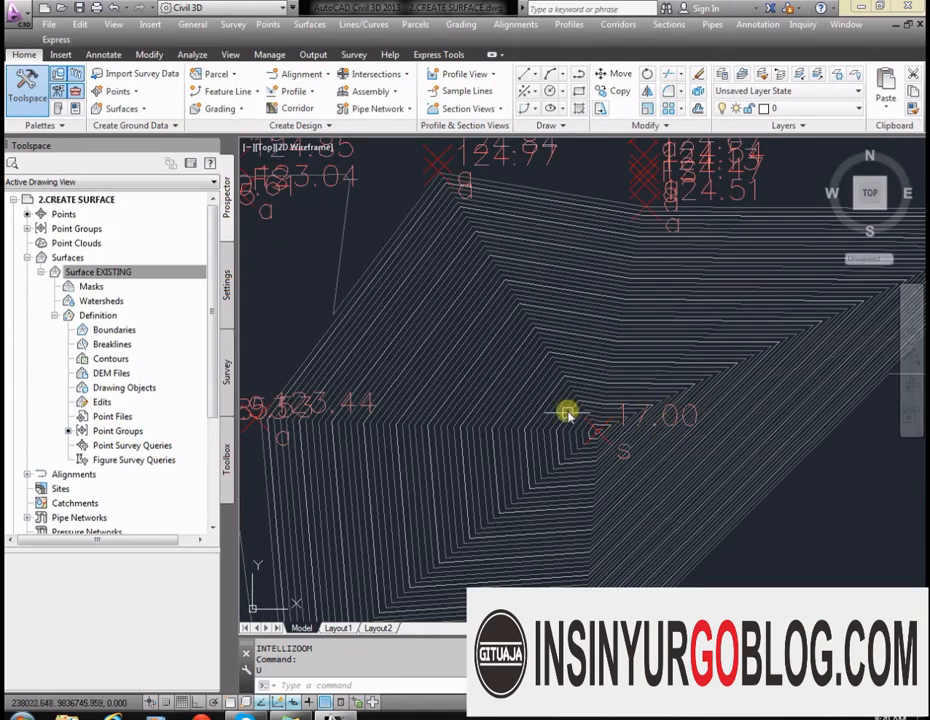
scroll(567, 413, down, 3)
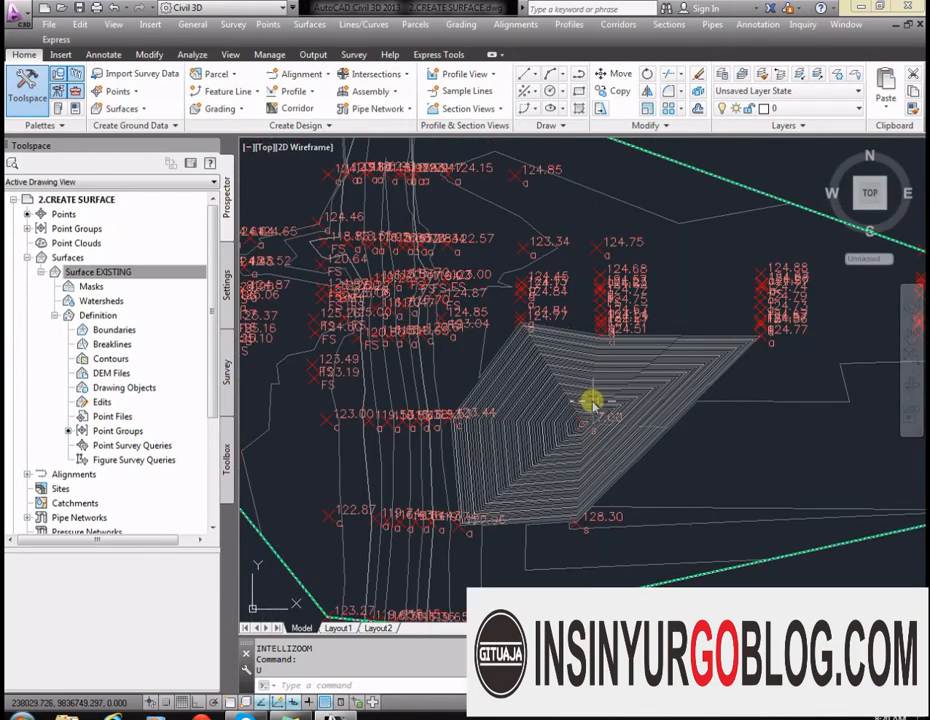
scroll(588, 400, up, 3)
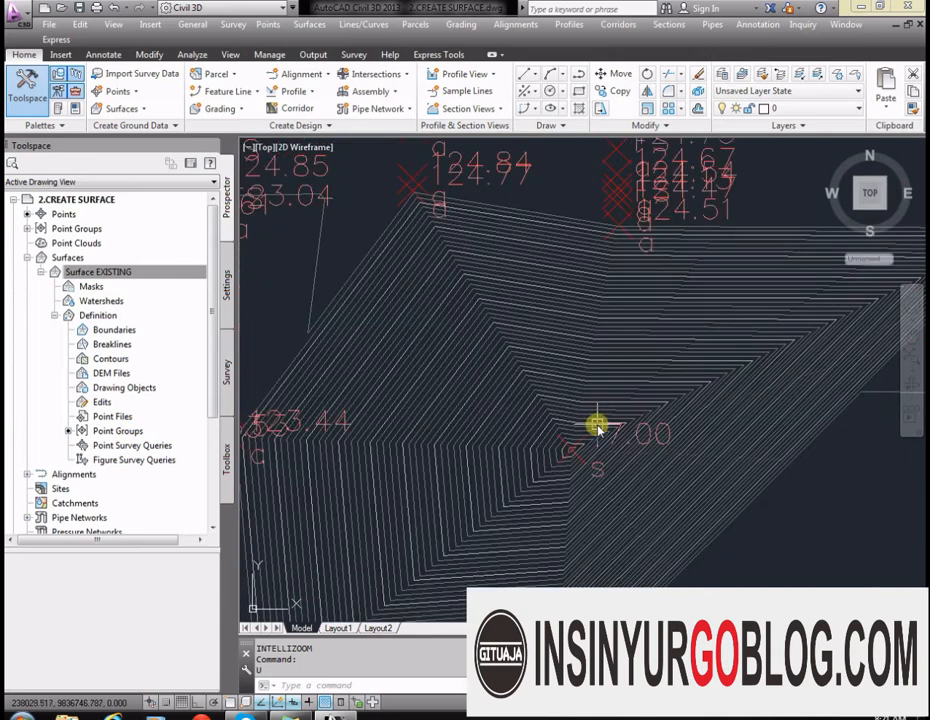
scroll(594, 400, up, 2)
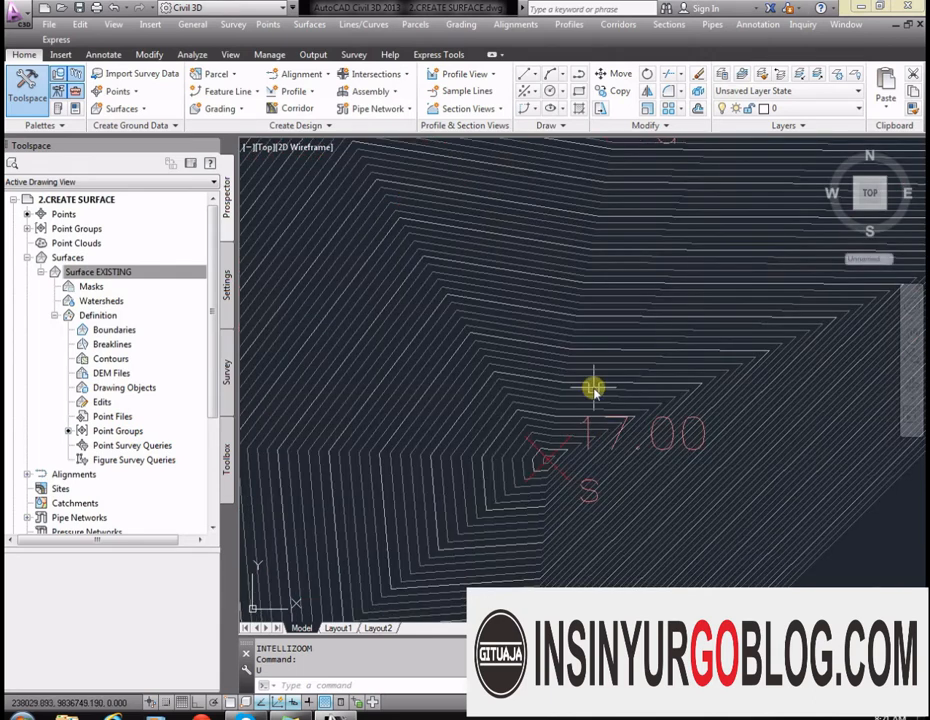
click(593, 389)
right_click(585, 388)
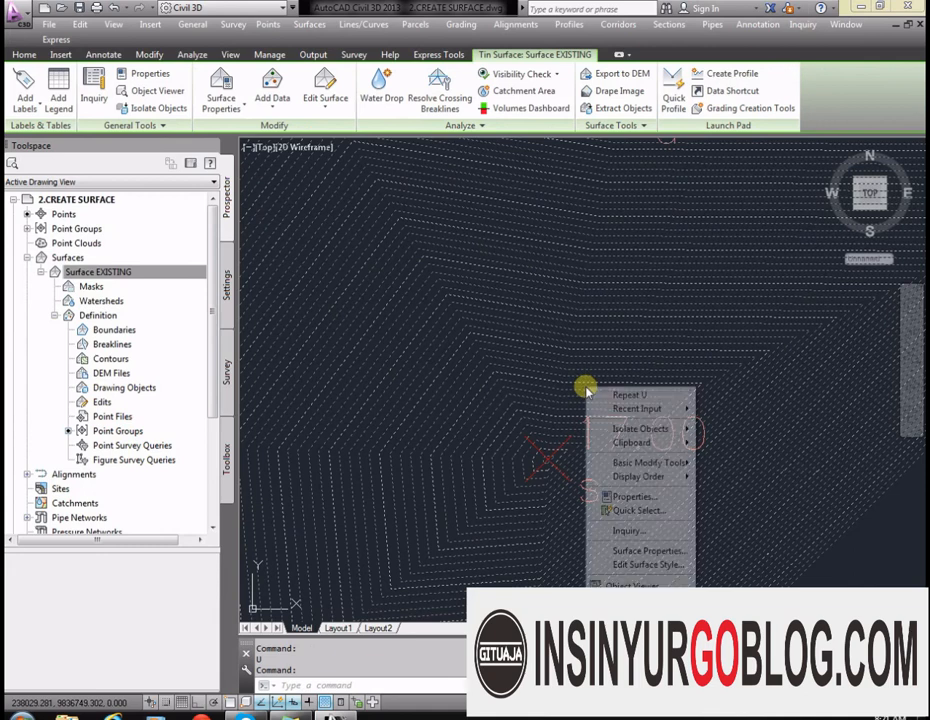
click(645, 554)
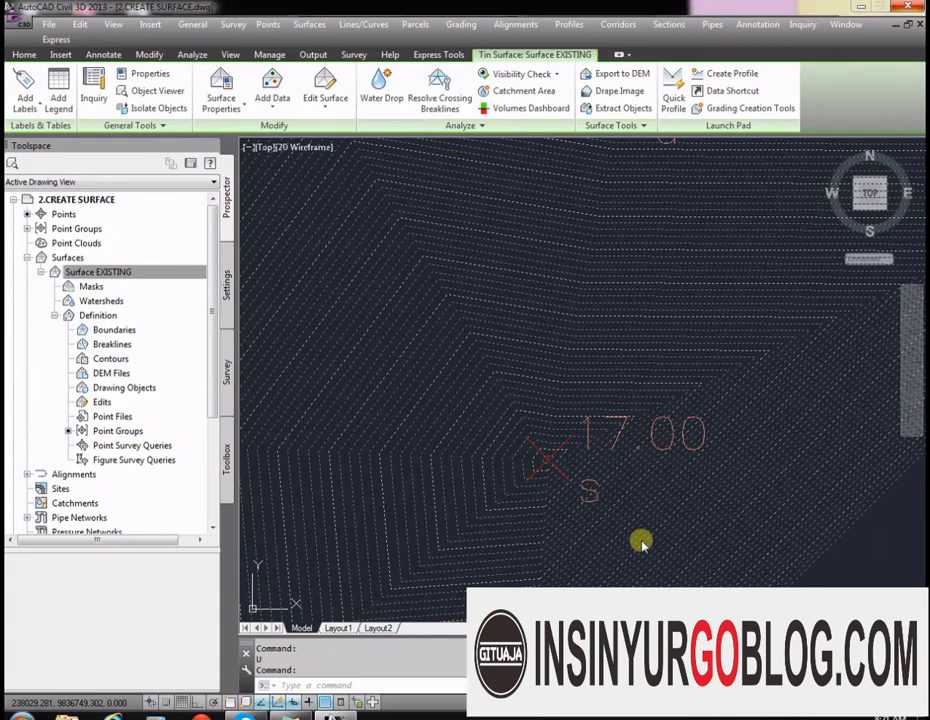
click(560, 326)
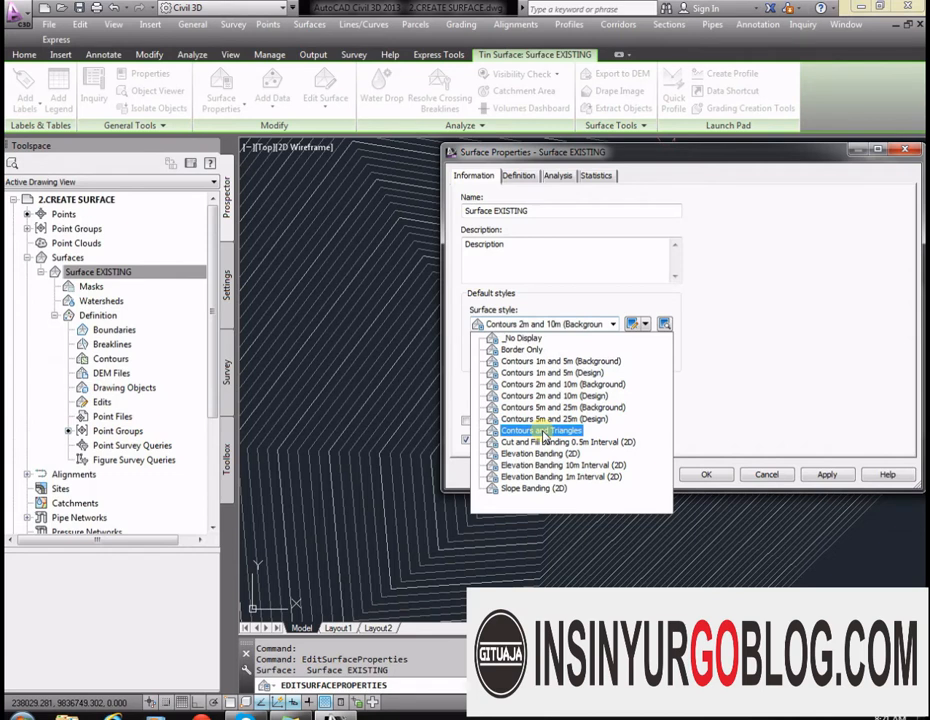
click(543, 432)
click(686, 476)
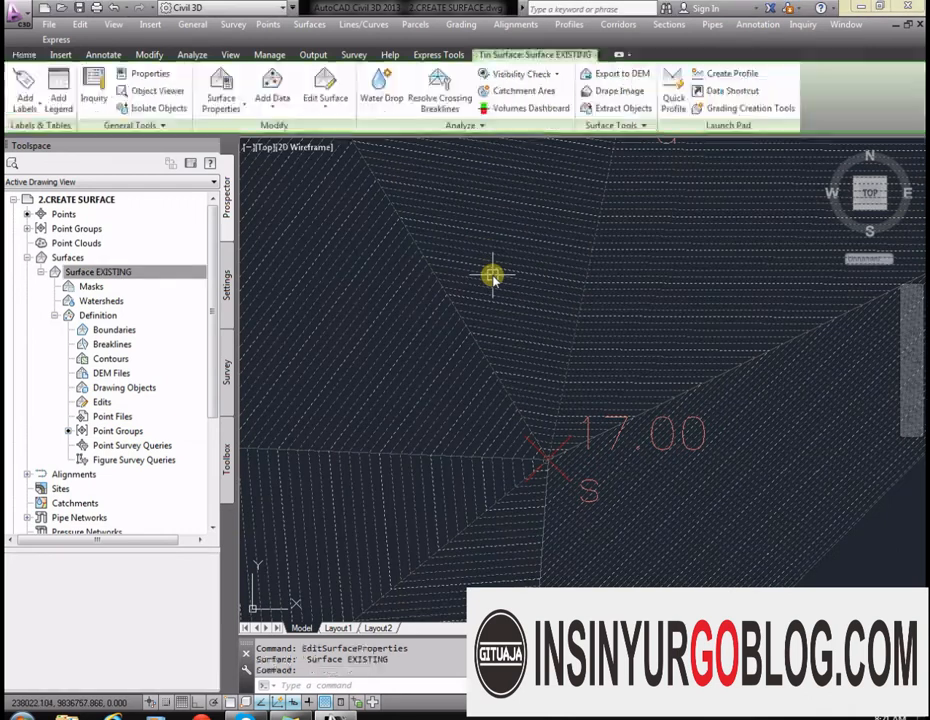
Step: Make the Points component visible in the plan display of the surface's Contours and Triangles style, and inspect the surface point at 17.00
right_click(492, 278)
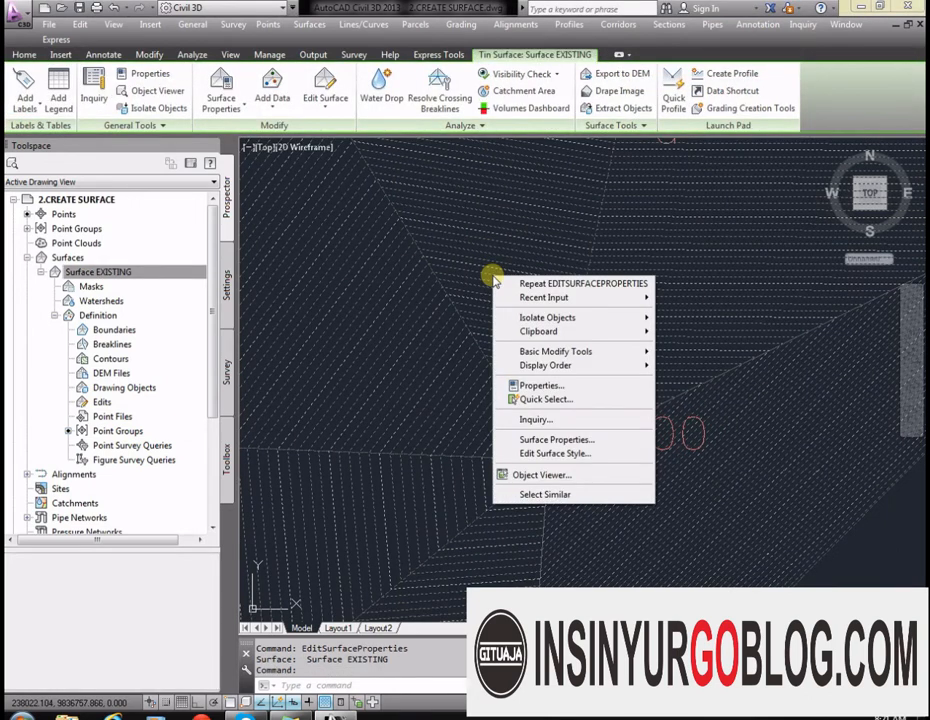
click(540, 453)
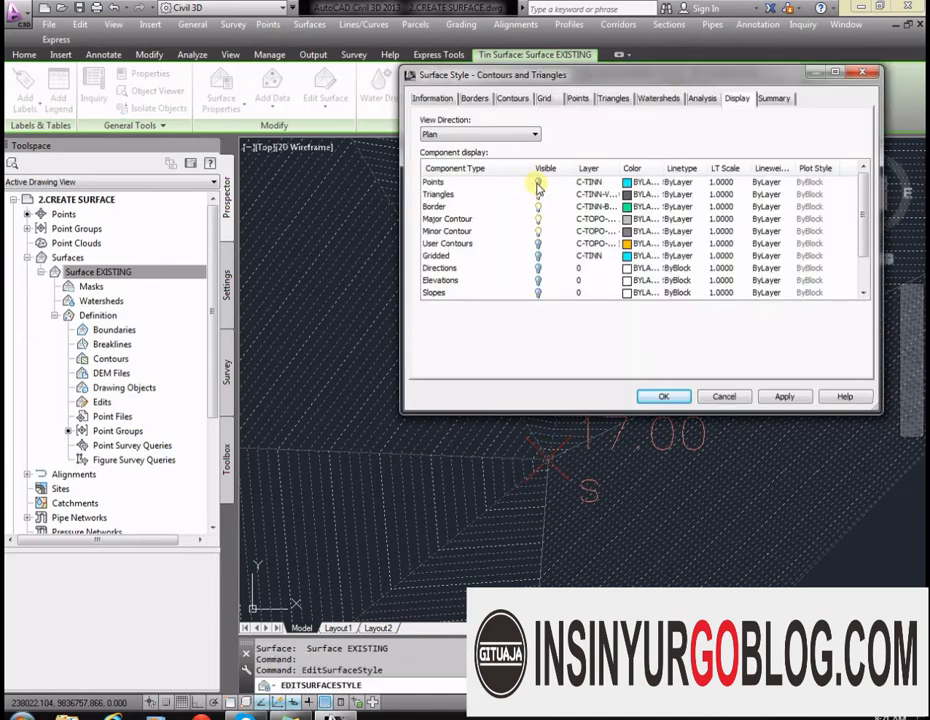
click(538, 186)
click(656, 395)
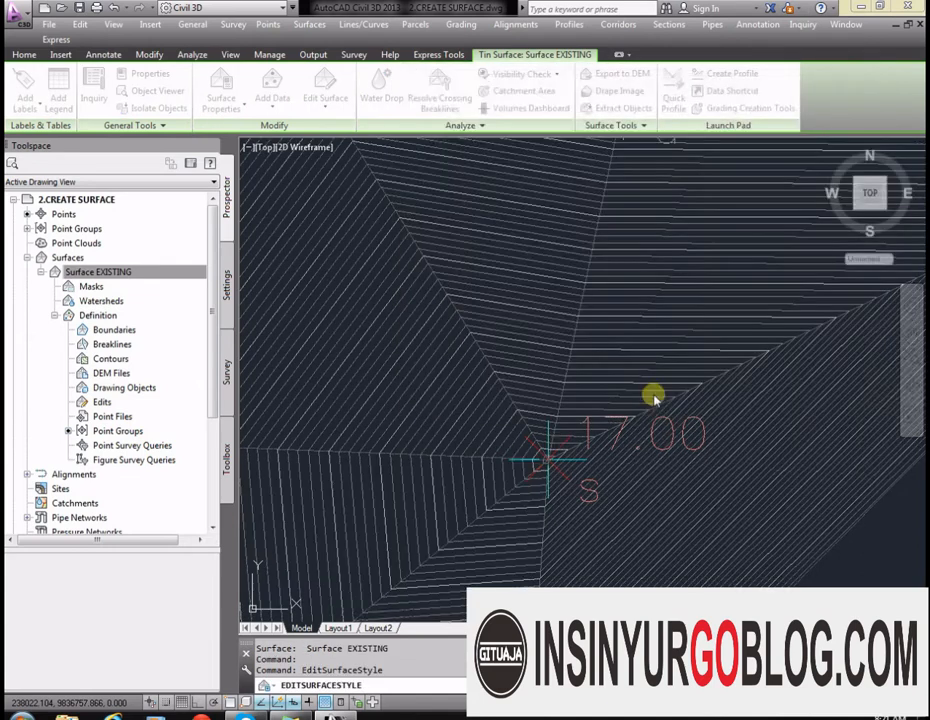
scroll(650, 400, down, 2)
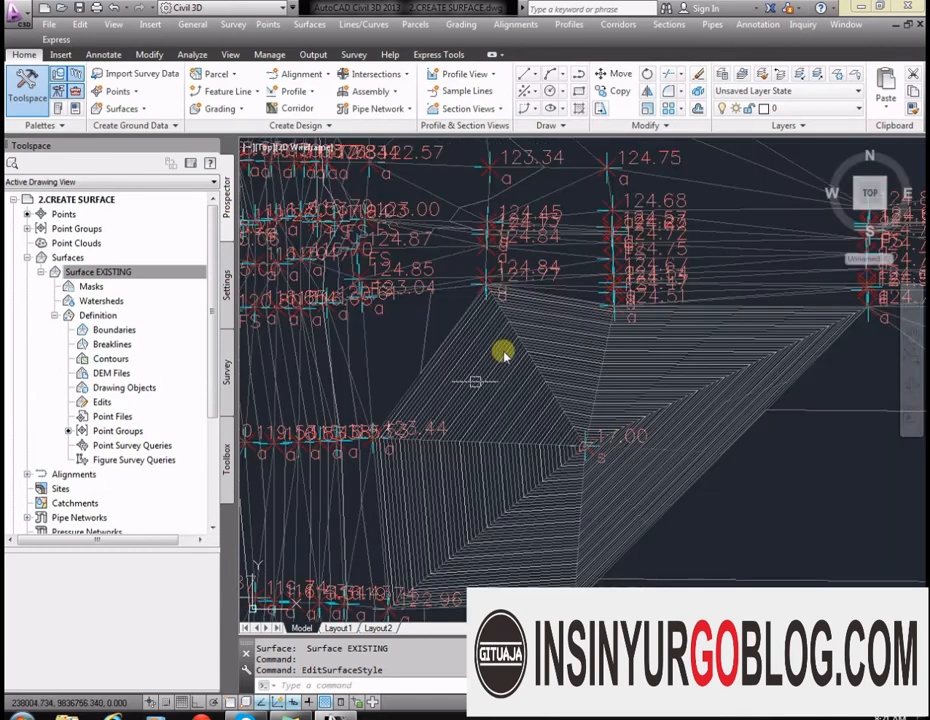
scroll(594, 444, up, 6)
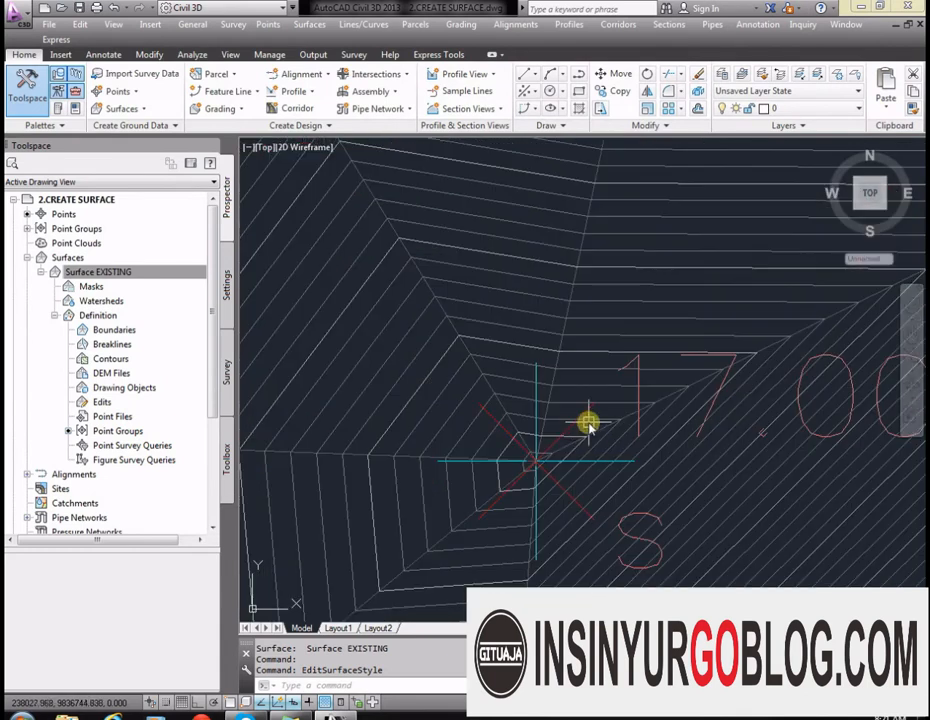
mouse_move(589, 420)
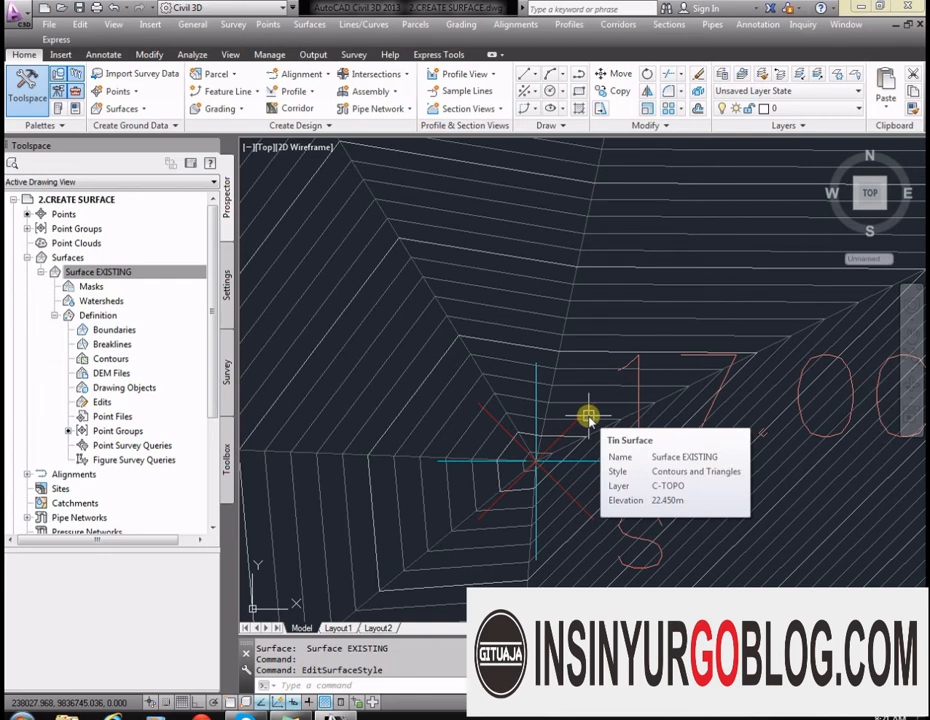
mouse_move(535, 525)
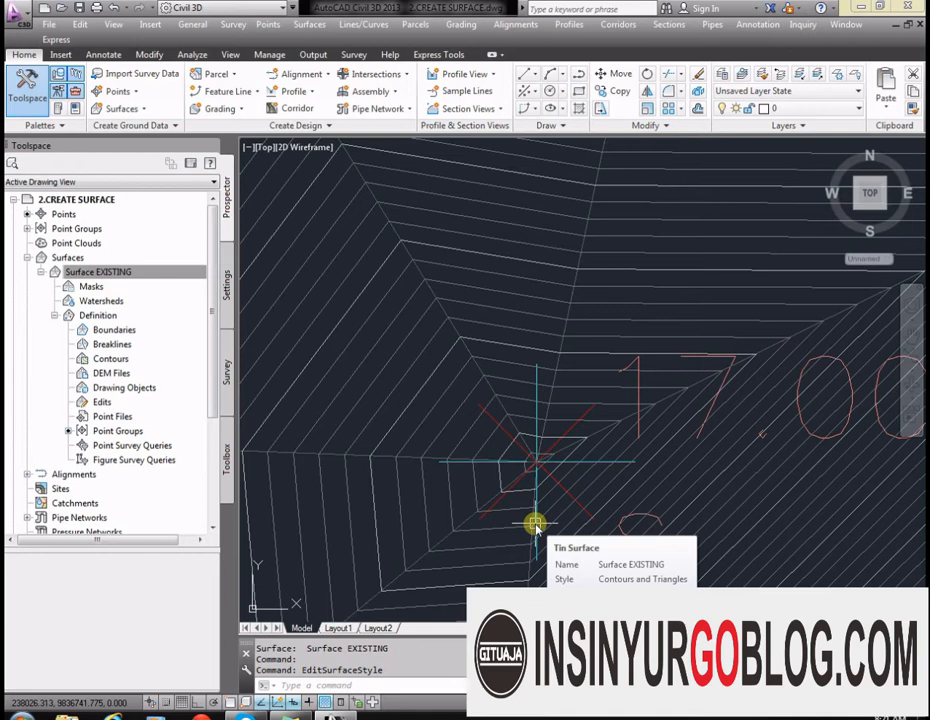
scroll(525, 440, down, 3)
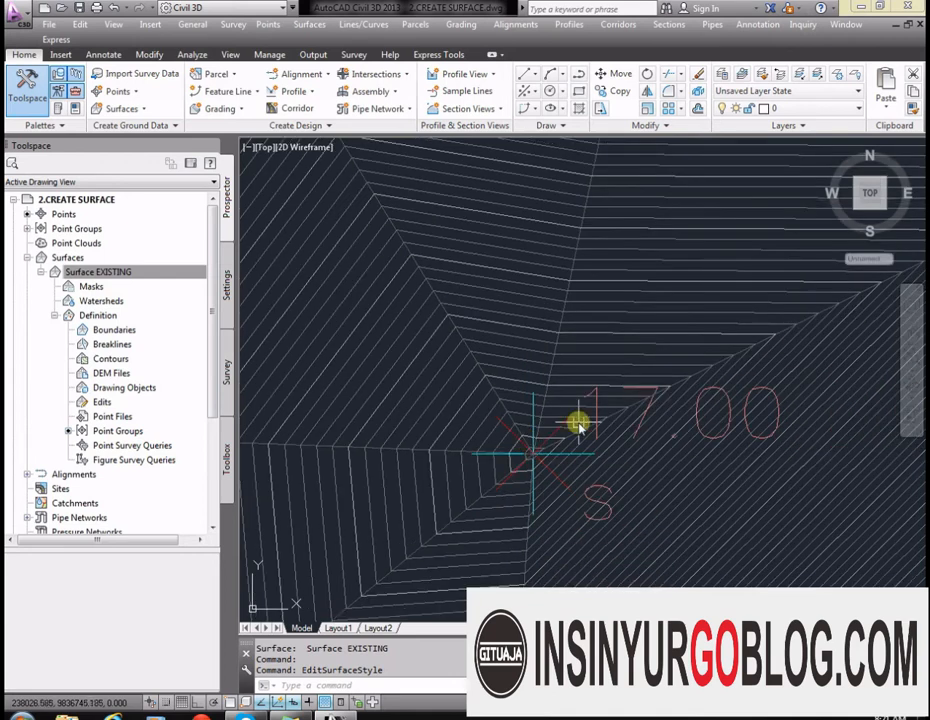
scroll(548, 403, up, 3)
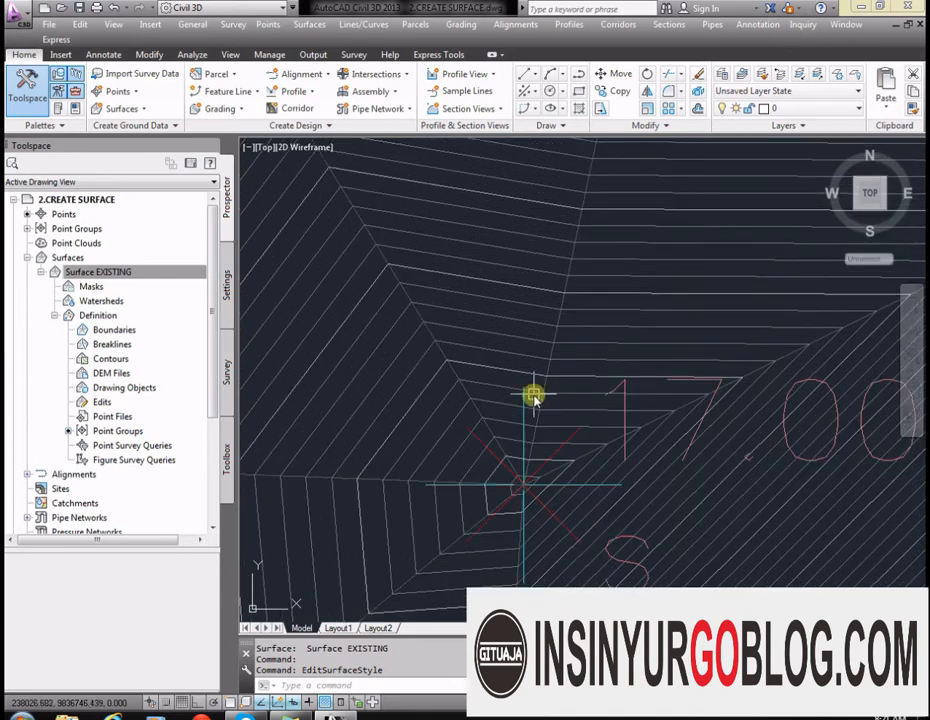
click(526, 370)
click(511, 369)
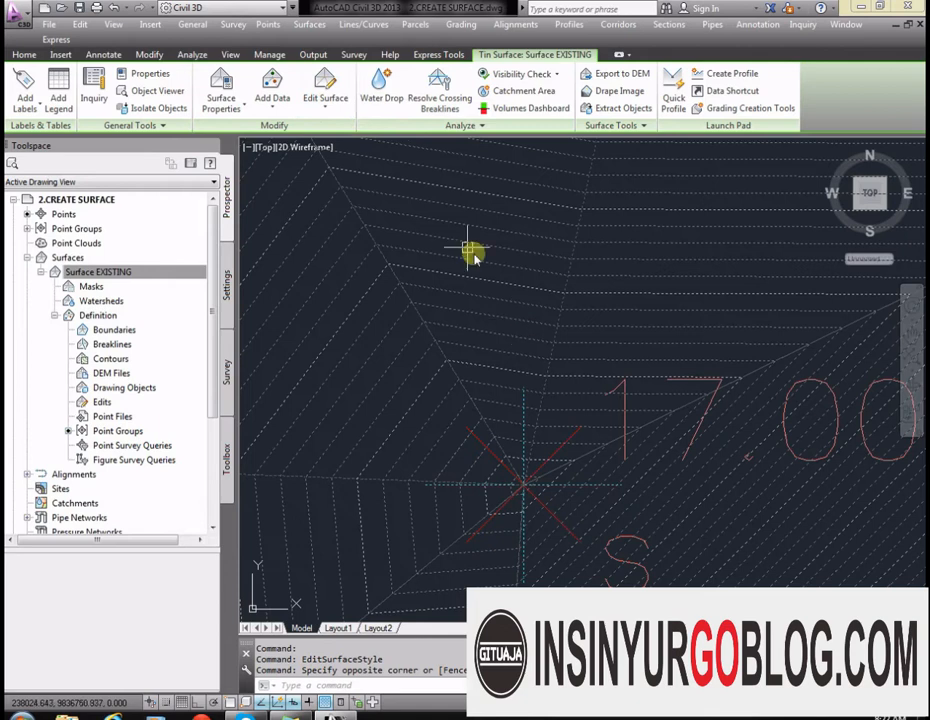
key(Escape)
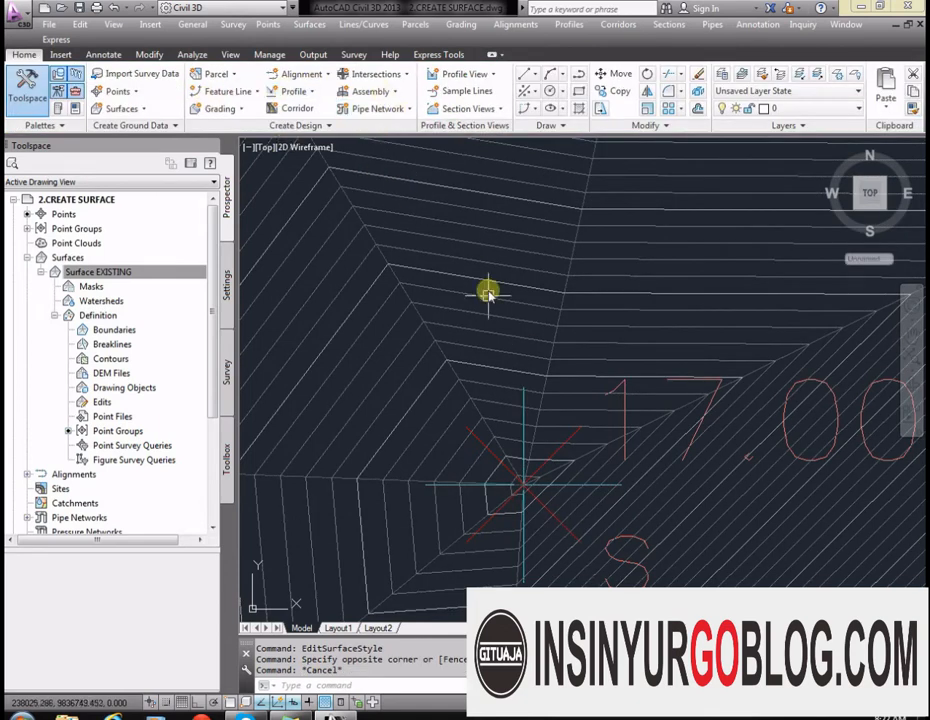
Step: Modify the surface point of Surface EXISTING at the survey point labelled 17.00, giving it a new elevation of 124
click(483, 333)
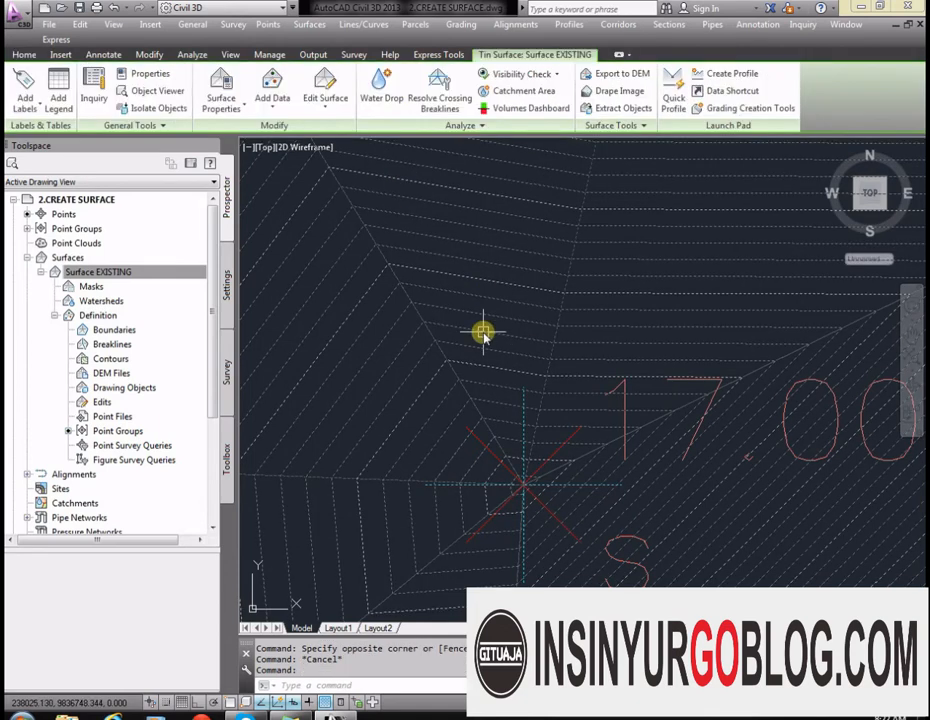
click(332, 112)
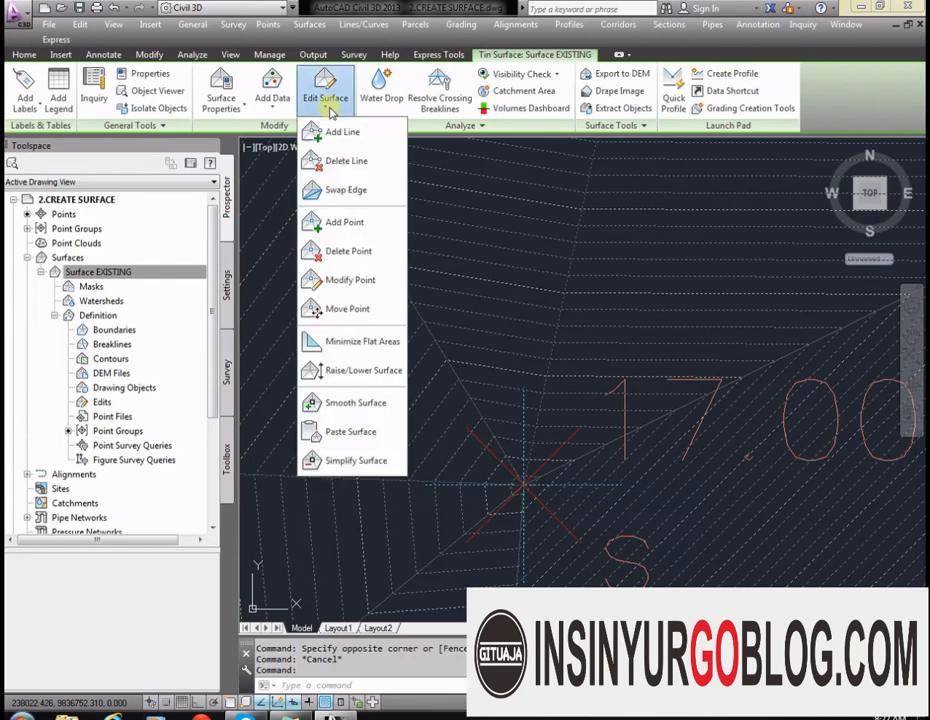
click(356, 282)
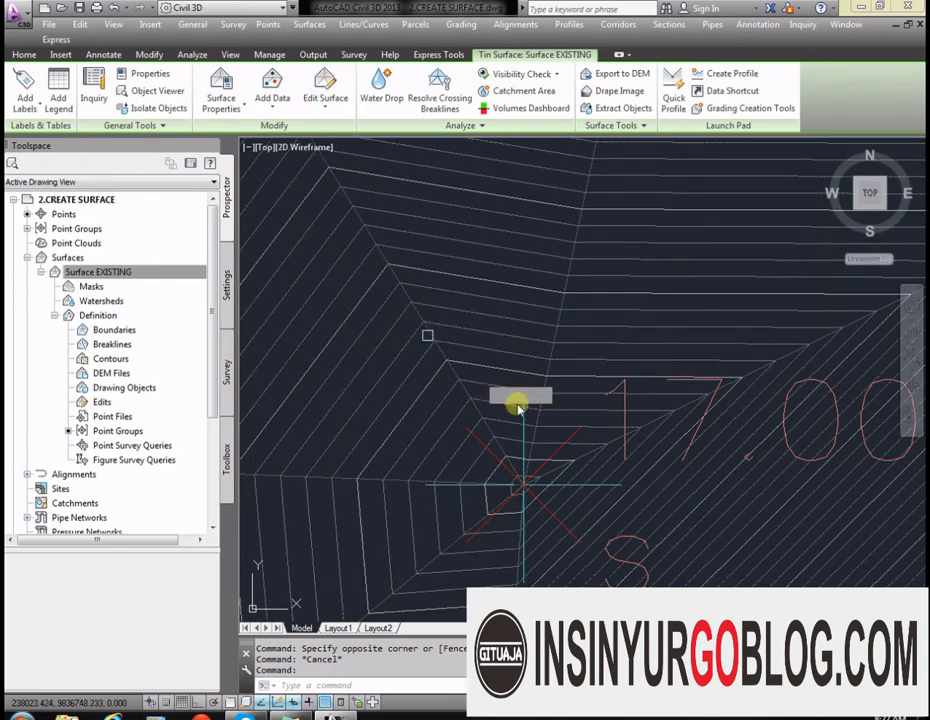
scroll(522, 415, up, 3)
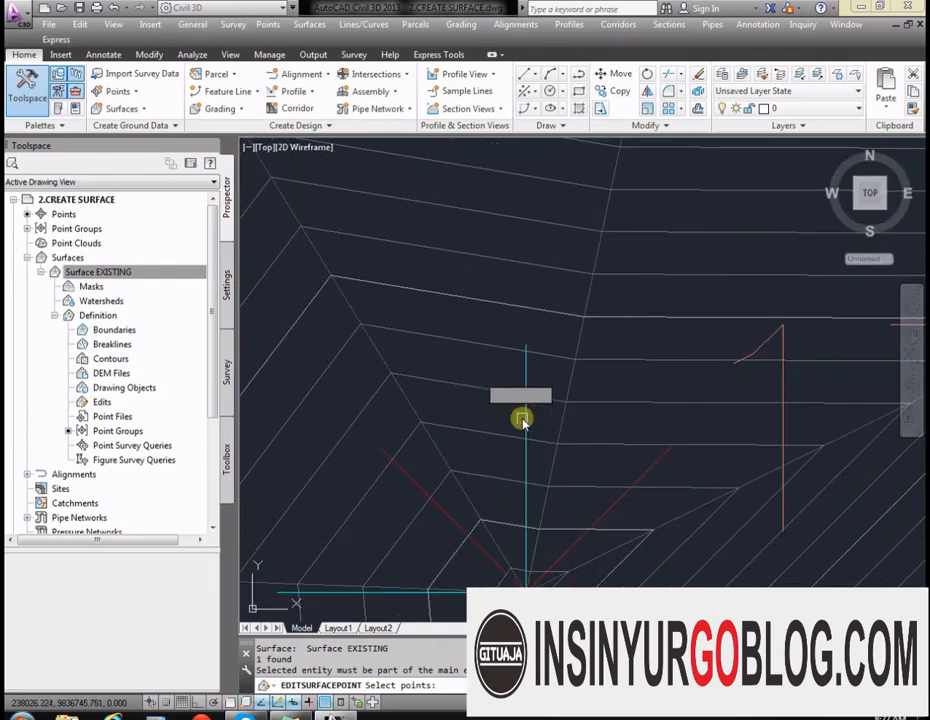
scroll(525, 425, down, 3)
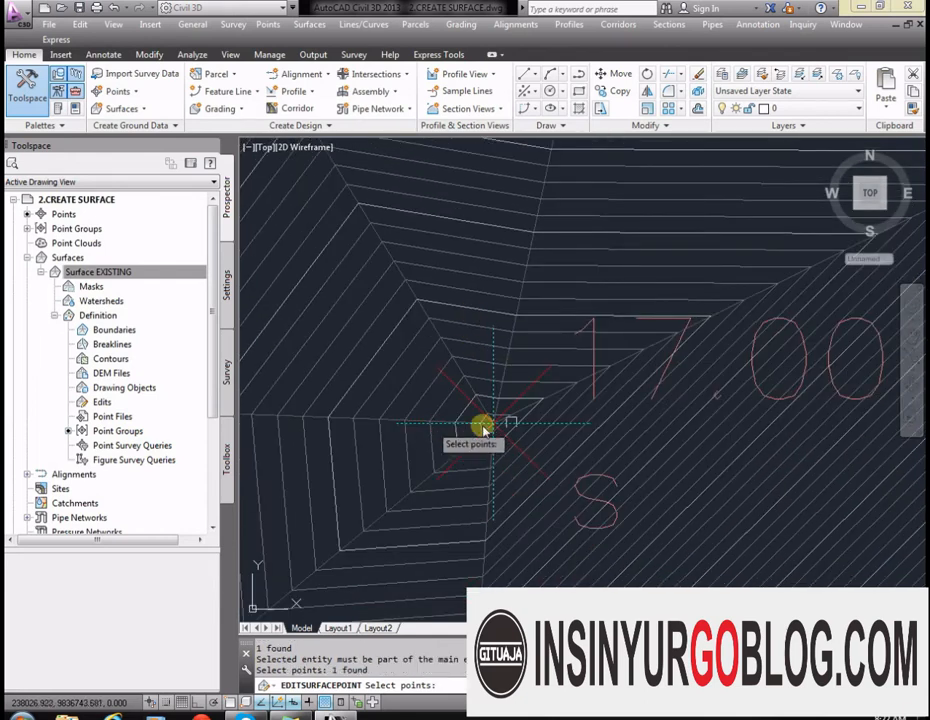
scroll(519, 420, down, 2)
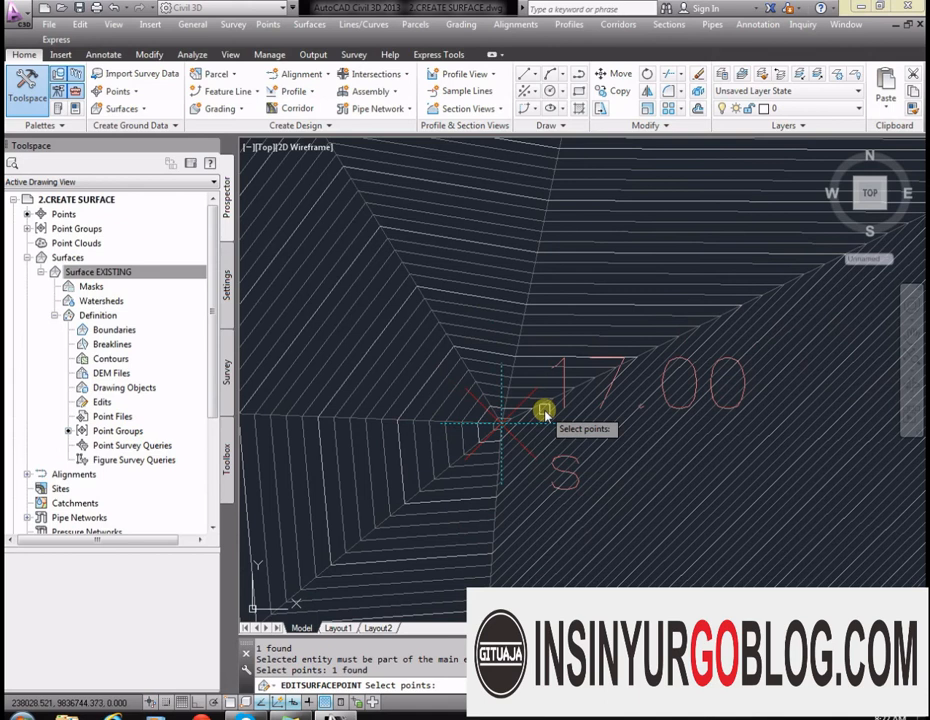
key(Return)
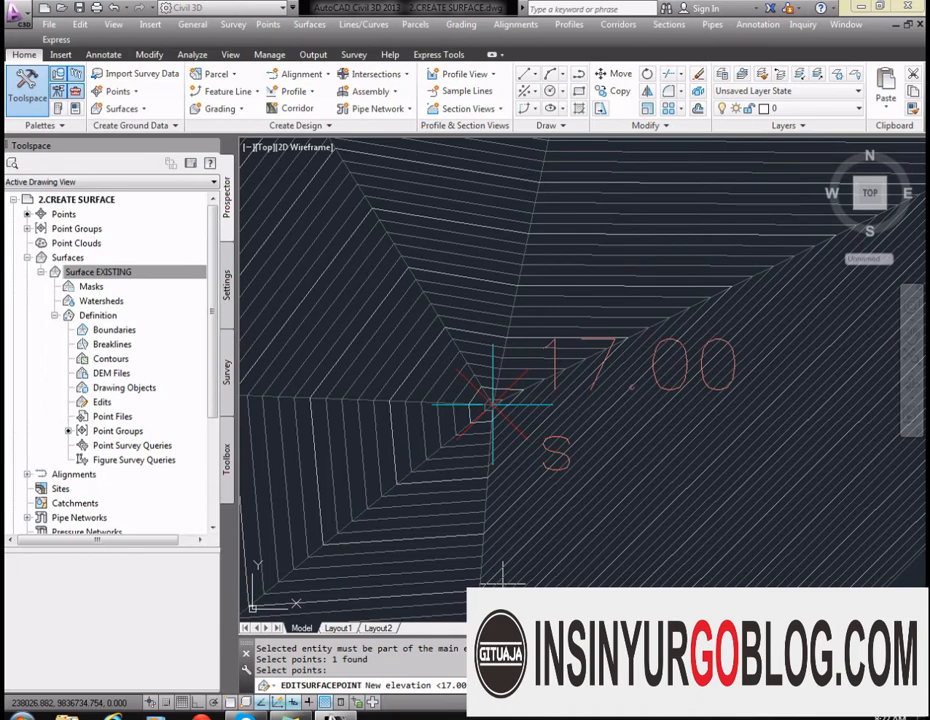
text(124)
key(Return)
scroll(604, 419, down, 3)
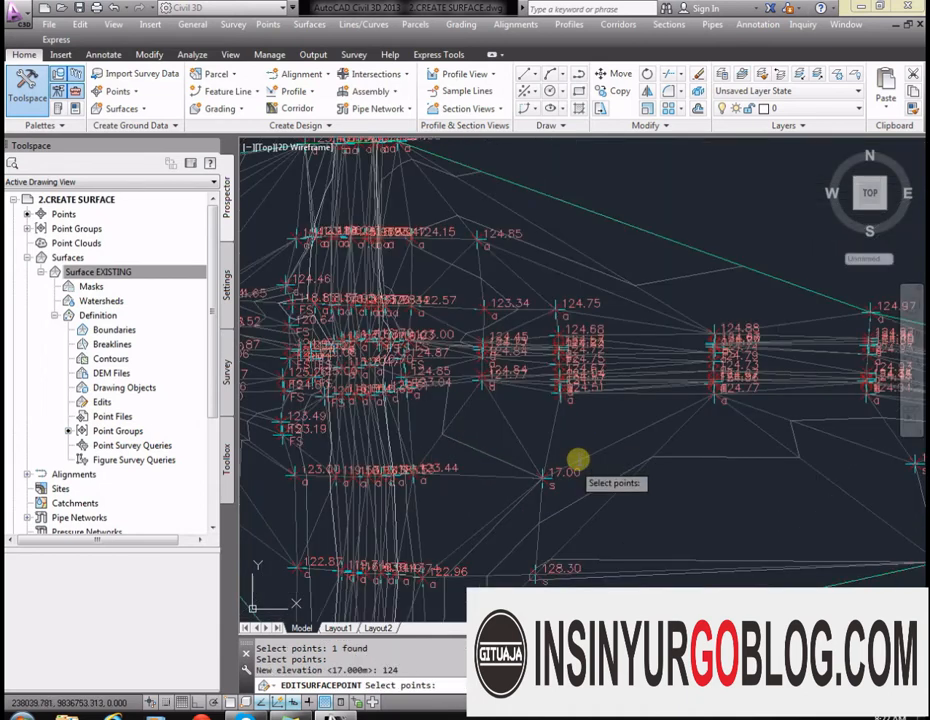
click(604, 430)
scroll(716, 309, down, 3)
key(Escape)
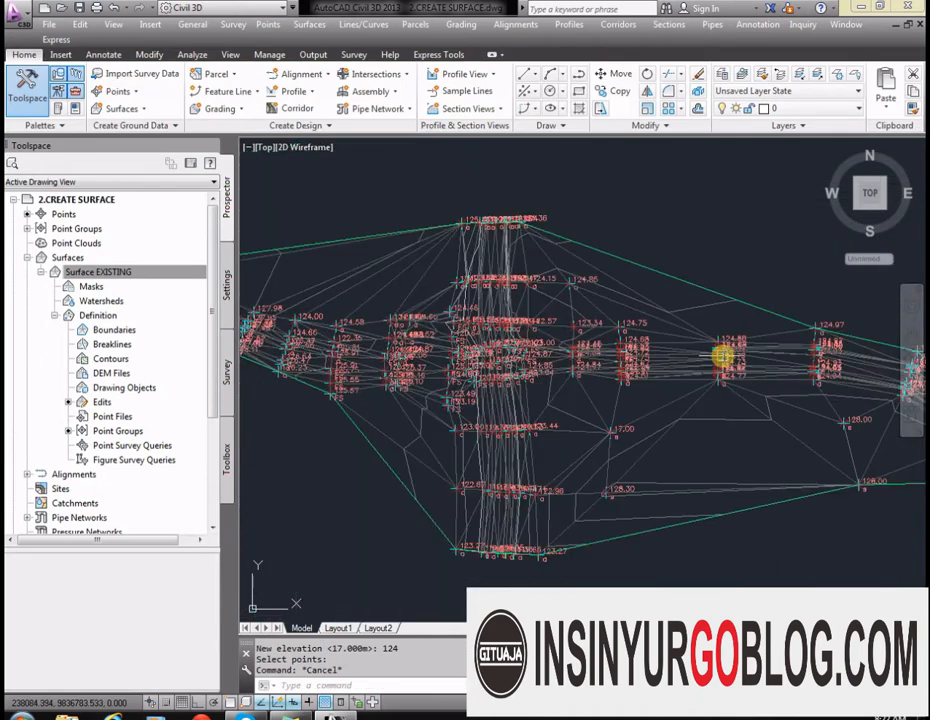
Step: Examine the modified surface triangles and the elevation details of the survey point labelled 17.00
scroll(633, 434, up, 5)
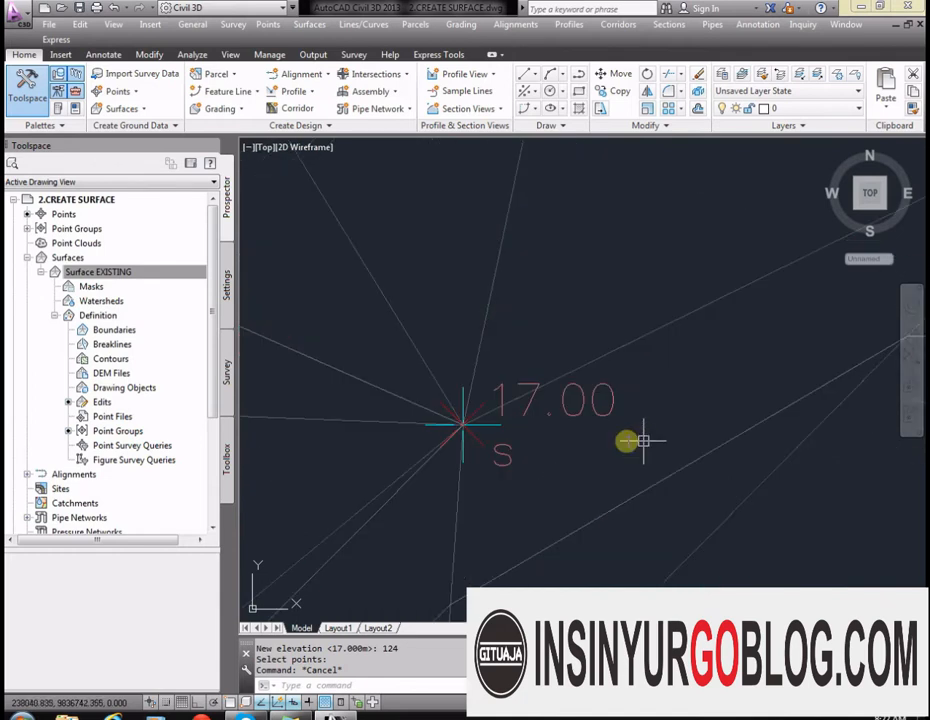
scroll(597, 448, down, 1)
scroll(597, 448, down, 2)
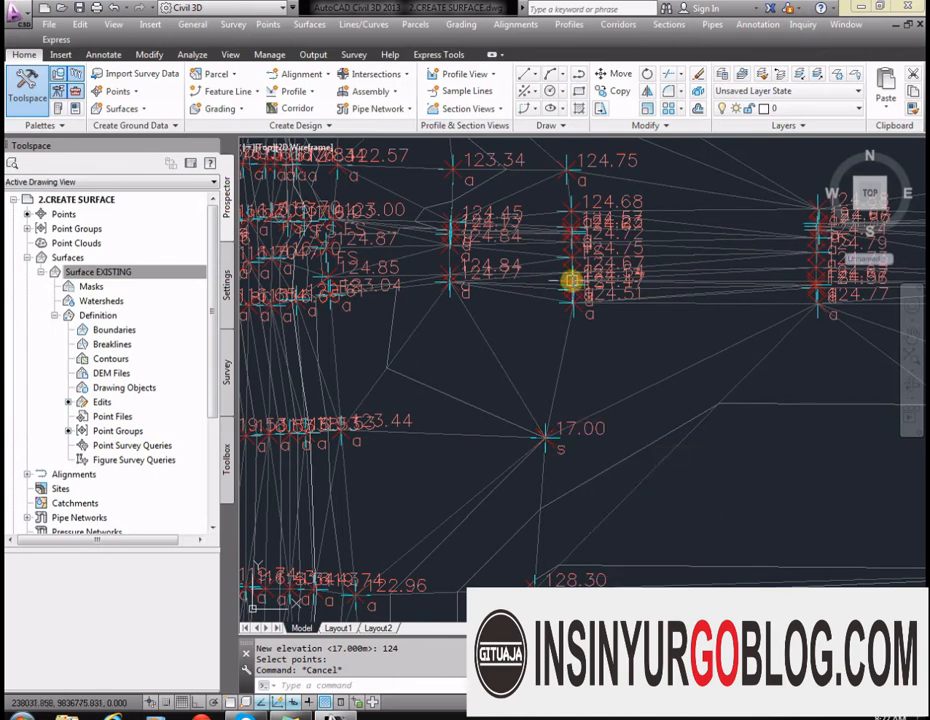
mouse_move(702, 410)
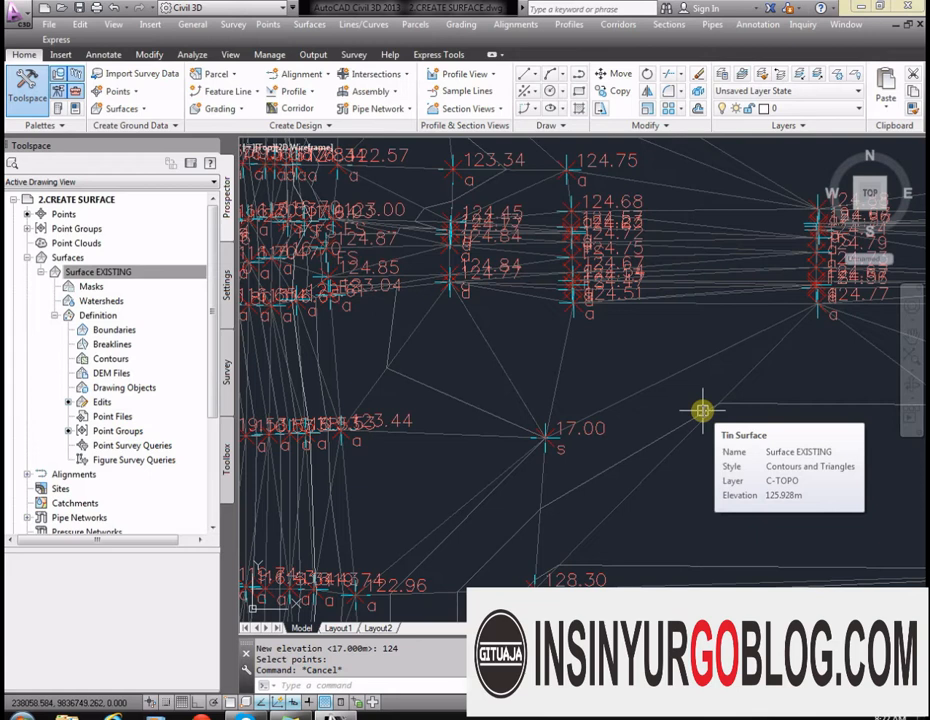
scroll(571, 428, up, 5)
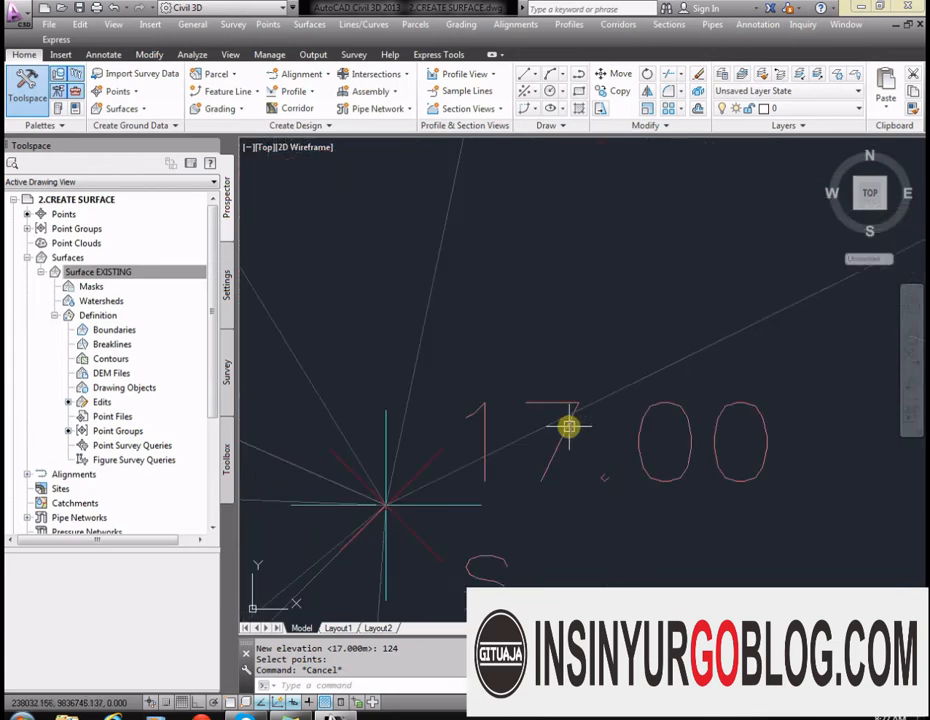
scroll(590, 470, down, 2)
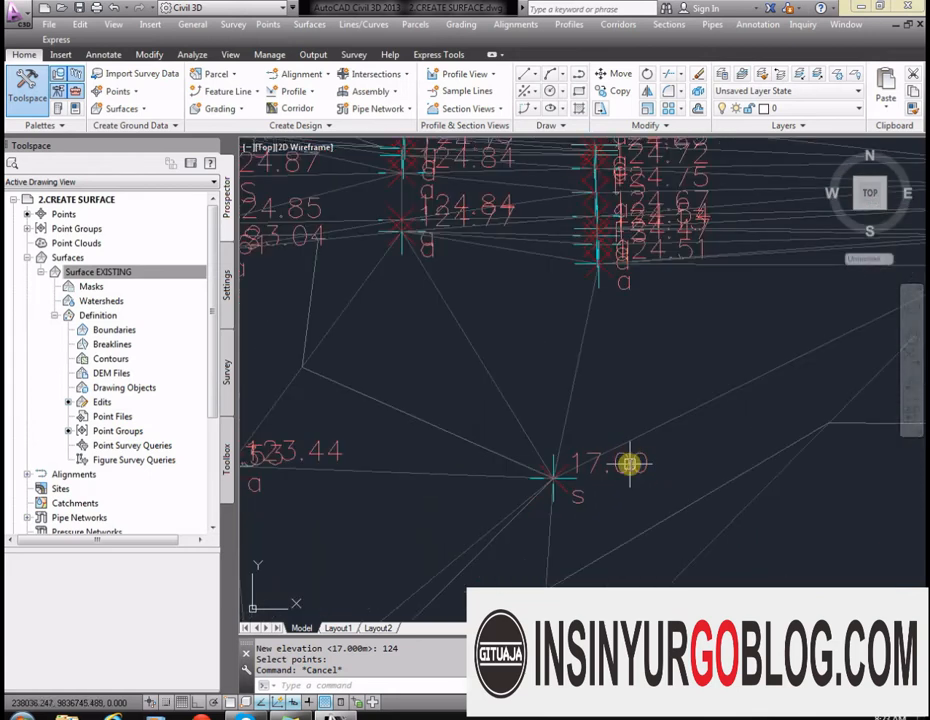
mouse_move(650, 455)
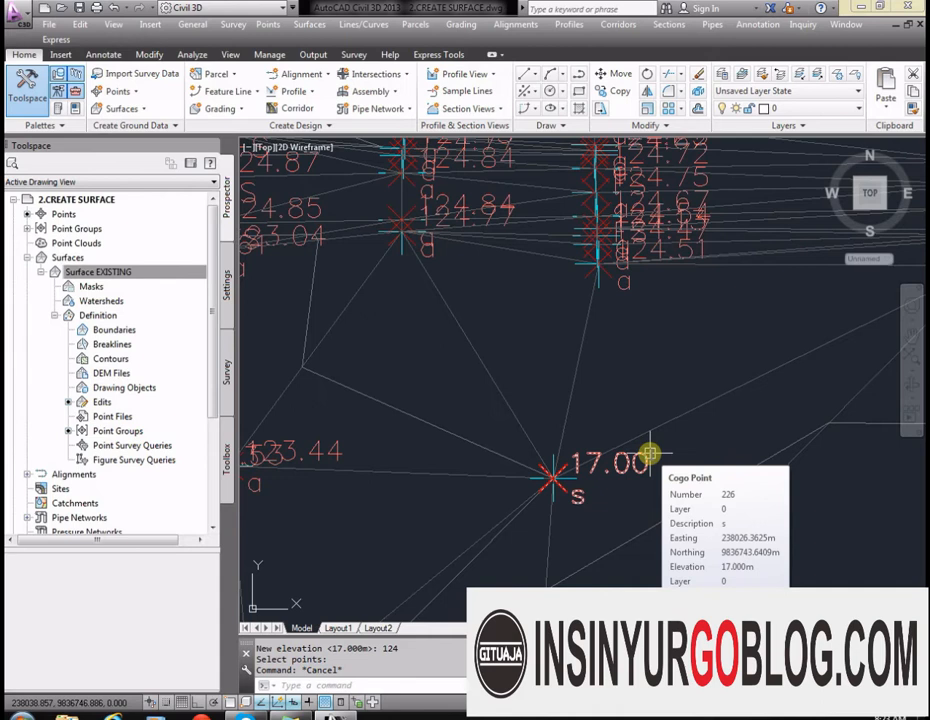
Step: Set the point elevation of survey point 226 to 124 m in the point editor
scroll(619, 496, up, 3)
click(619, 461)
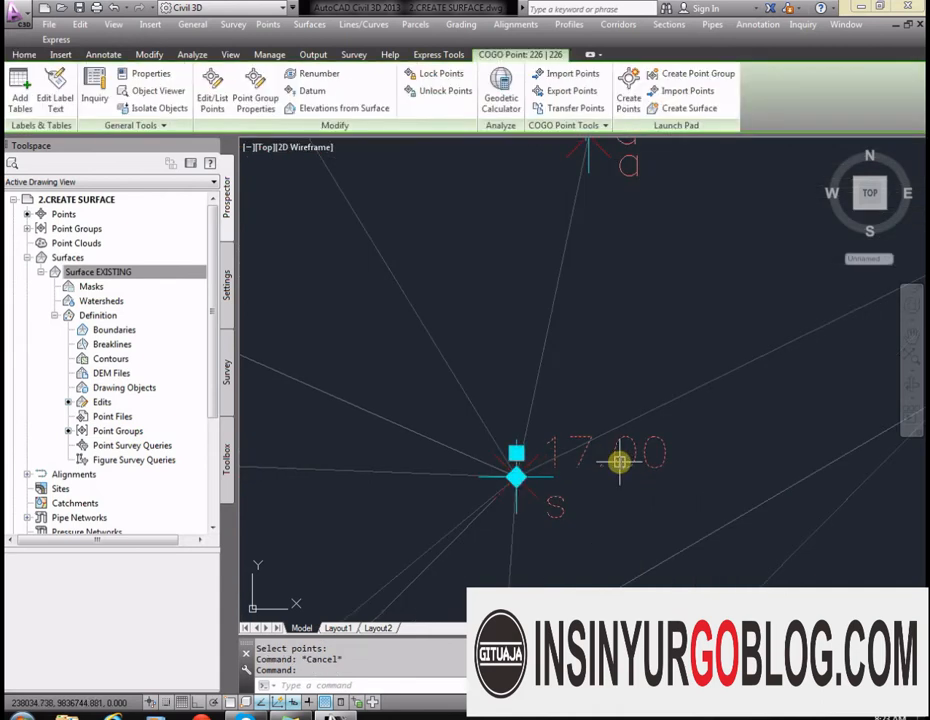
right_click(619, 461)
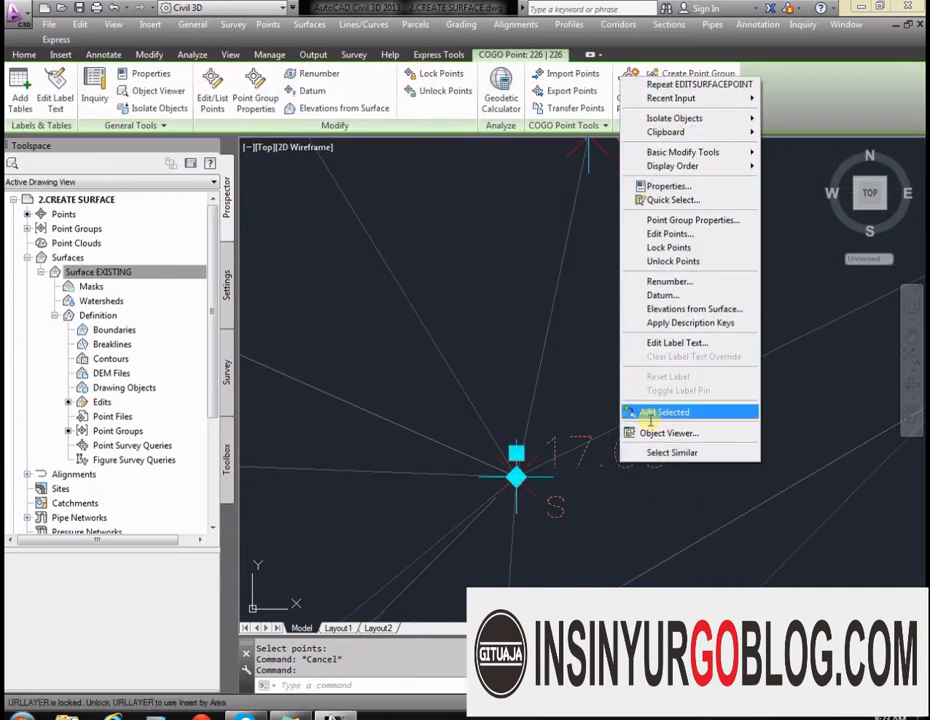
click(722, 232)
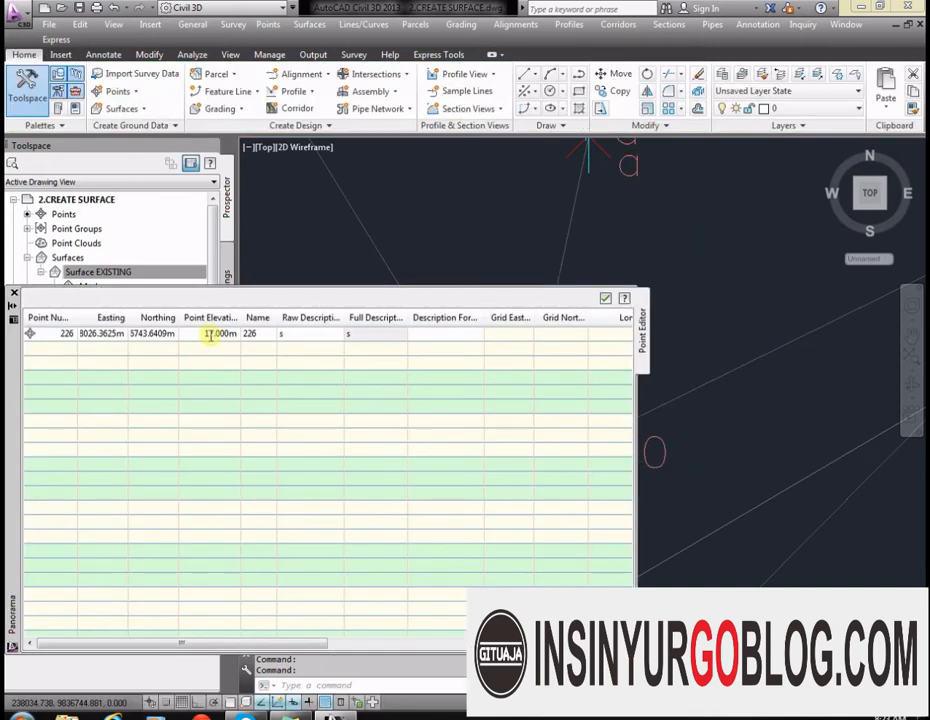
click(218, 334)
click(222, 336)
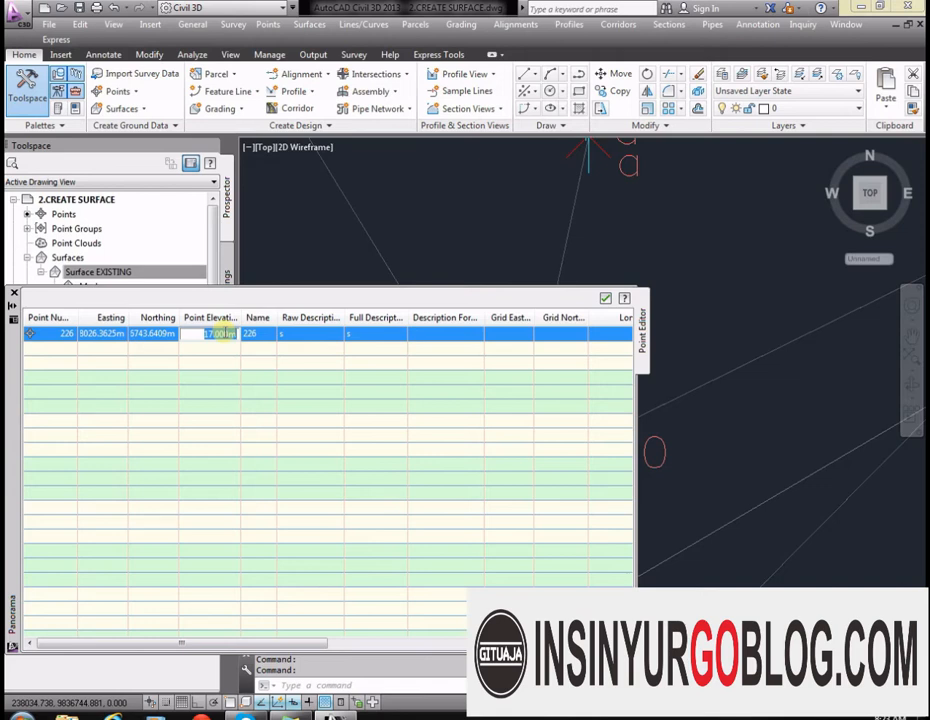
text(124)
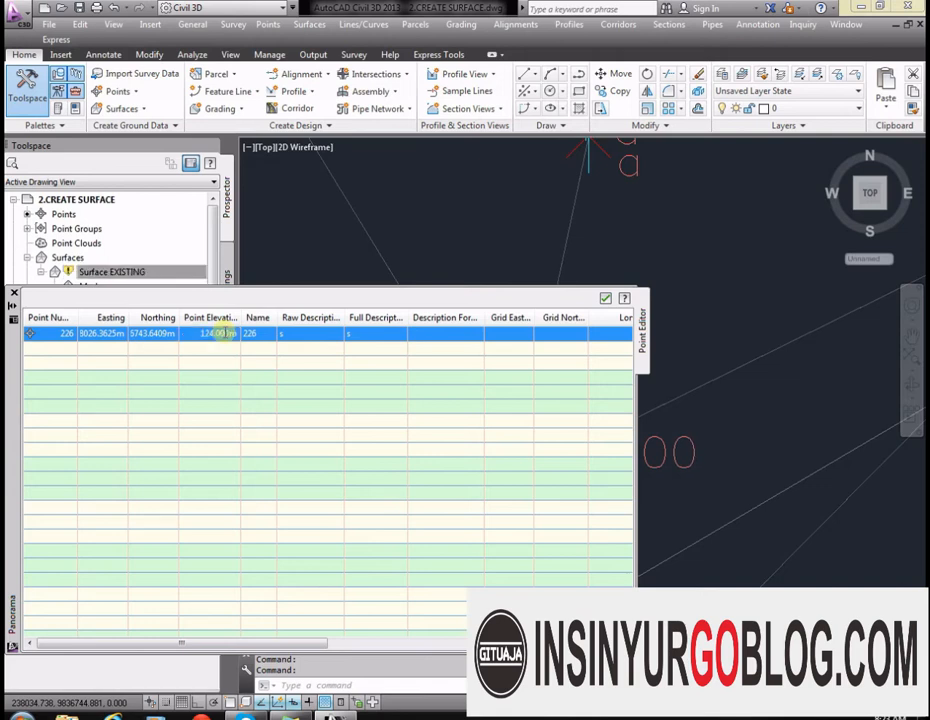
key(Return)
key(Escape)
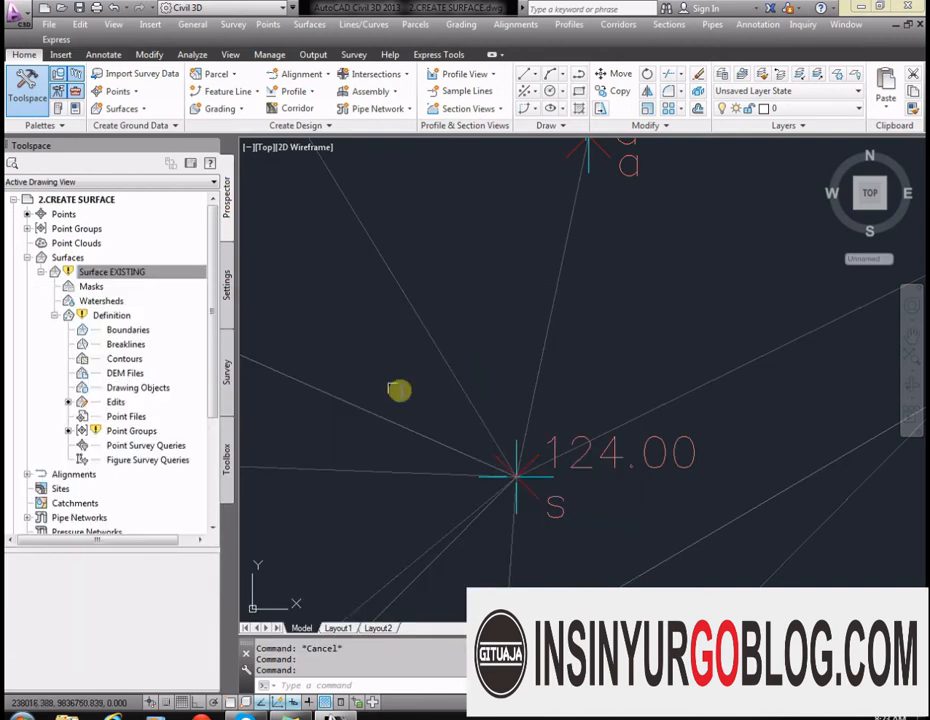
Step: Rebuild Surface EXISTING to apply the survey point edit
click(120, 272)
right_click(128, 271)
click(163, 315)
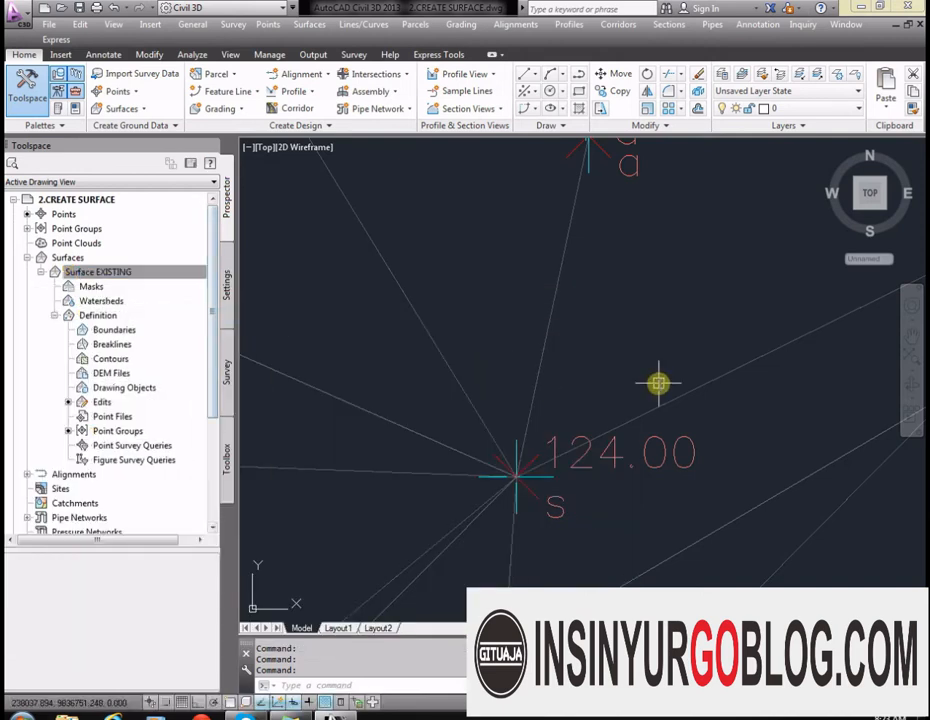
Step: Examine the triangulation and outer border of the rebuilt Surface EXISTING across the whole site
scroll(690, 430, down, 10)
scroll(731, 467, up, 4)
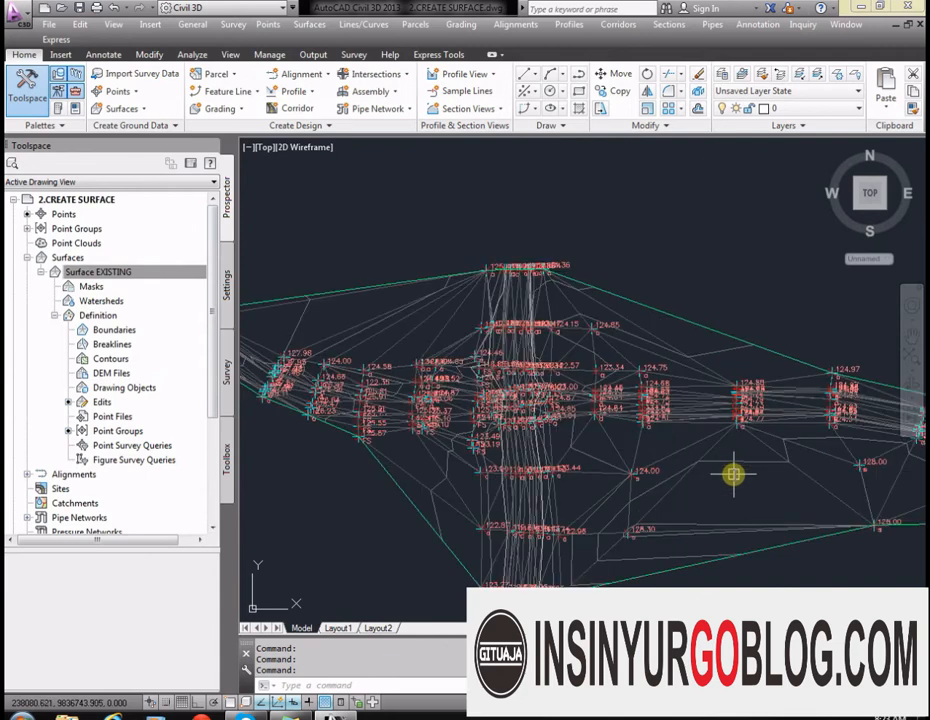
mouse_move(733, 474)
scroll(536, 436, down, 3)
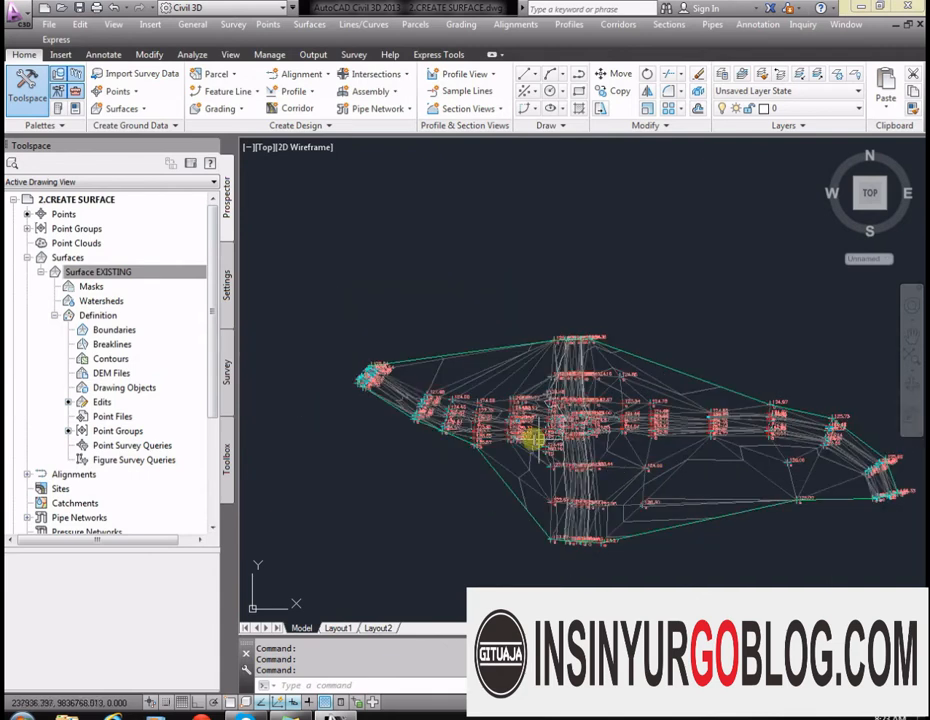
scroll(475, 409, up, 3)
scroll(341, 392, down, 3)
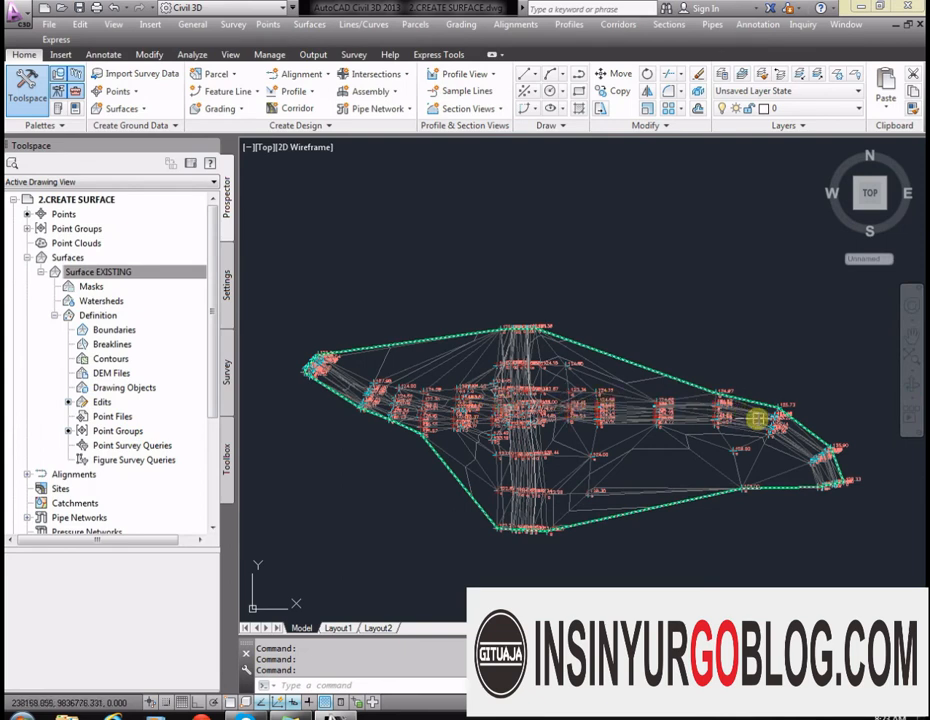
mouse_move(827, 460)
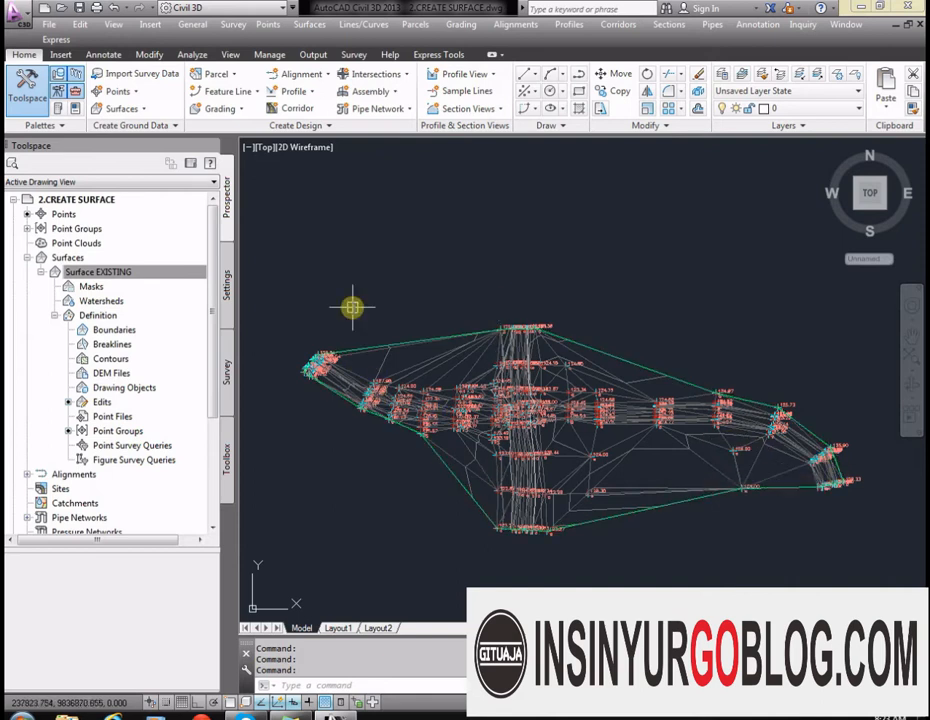
scroll(445, 334, up, 5)
scroll(445, 334, down, 5)
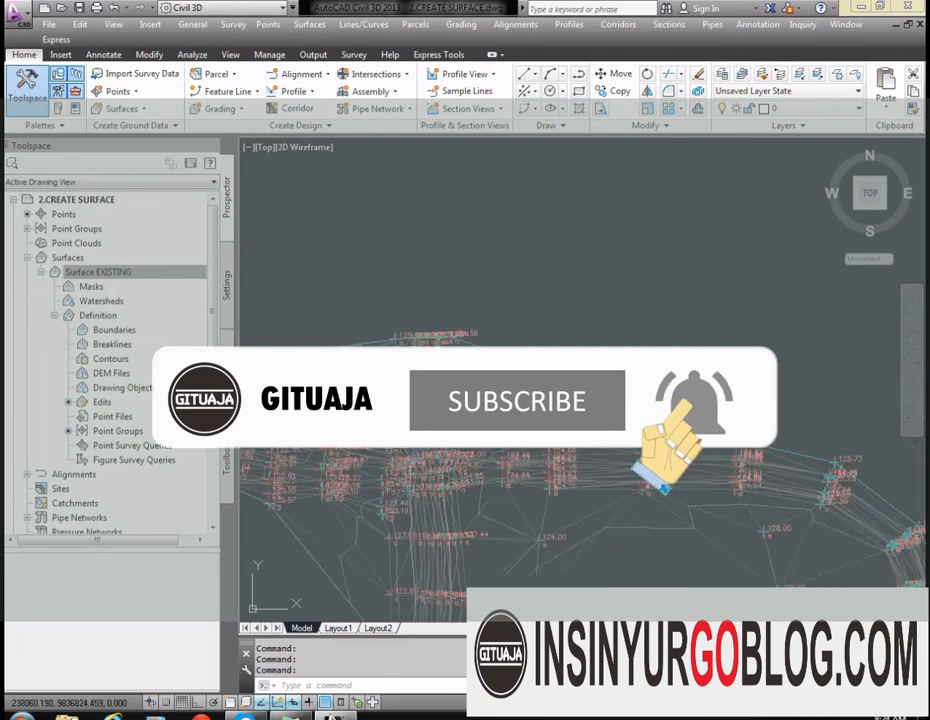
scroll(610, 389, up, 2)
scroll(671, 390, down, 4)
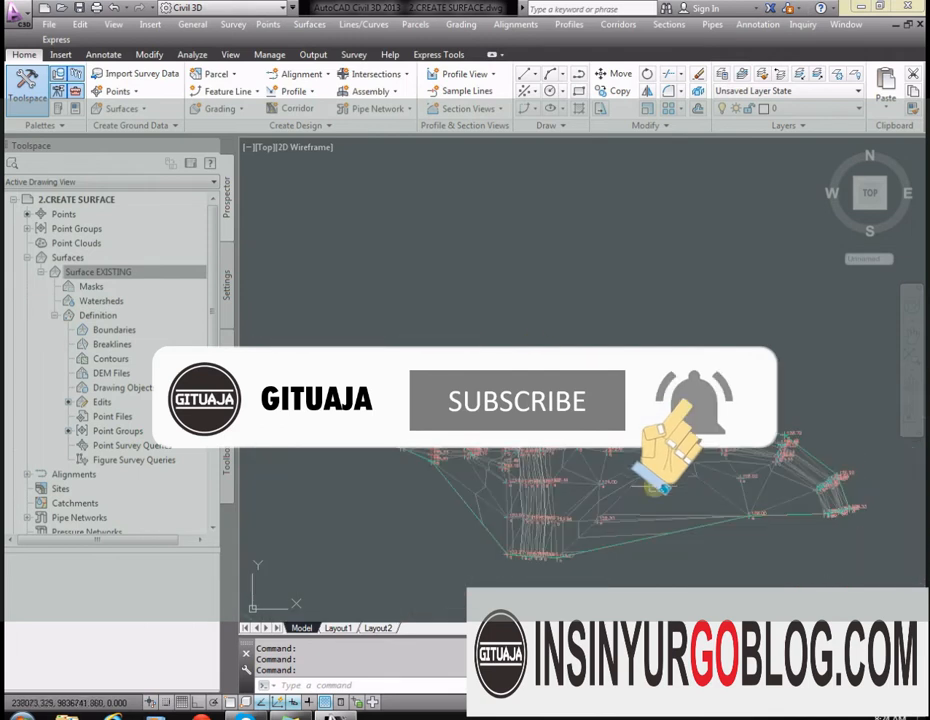
scroll(682, 505, up, 2)
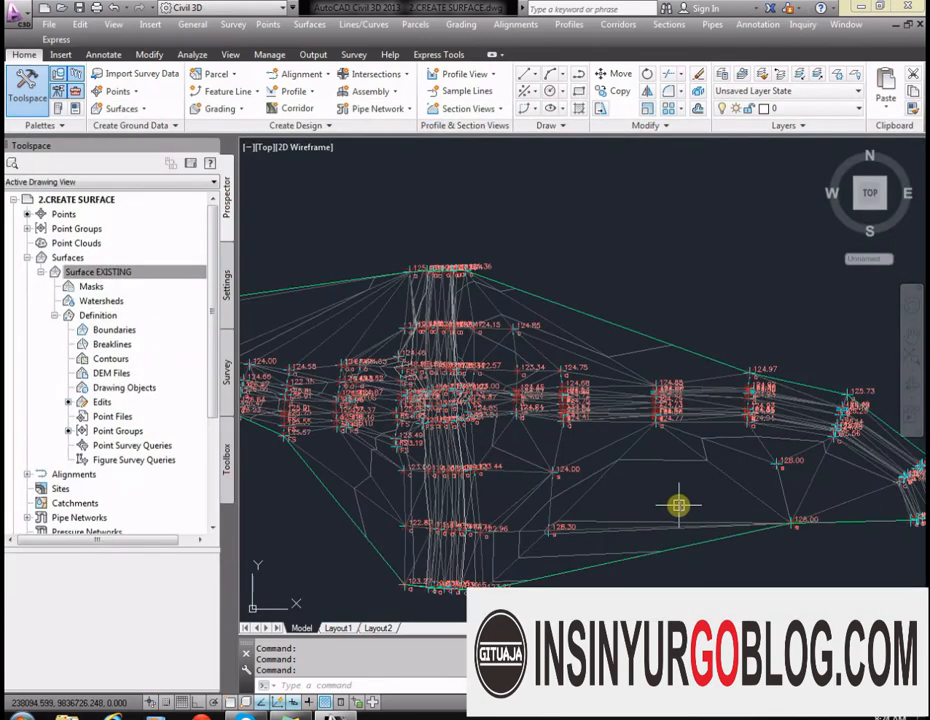
scroll(469, 397, down, 2)
scroll(461, 392, up, 4)
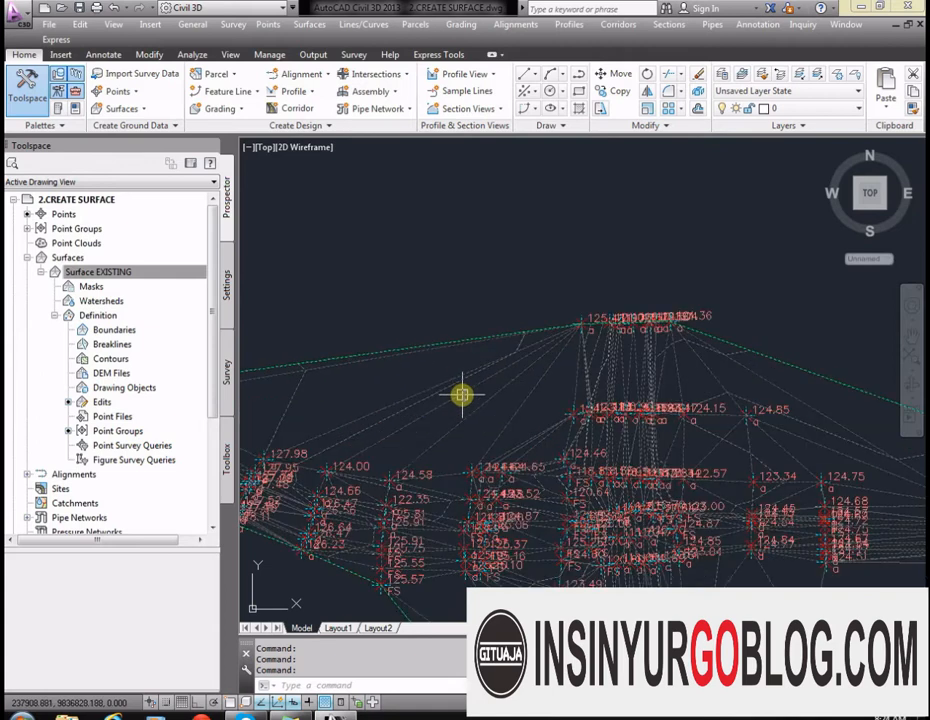
Step: Check the style of Surface EXISTING in its surface properties and keep it on Contours and Triangles
click(461, 394)
scroll(556, 380, down, 2)
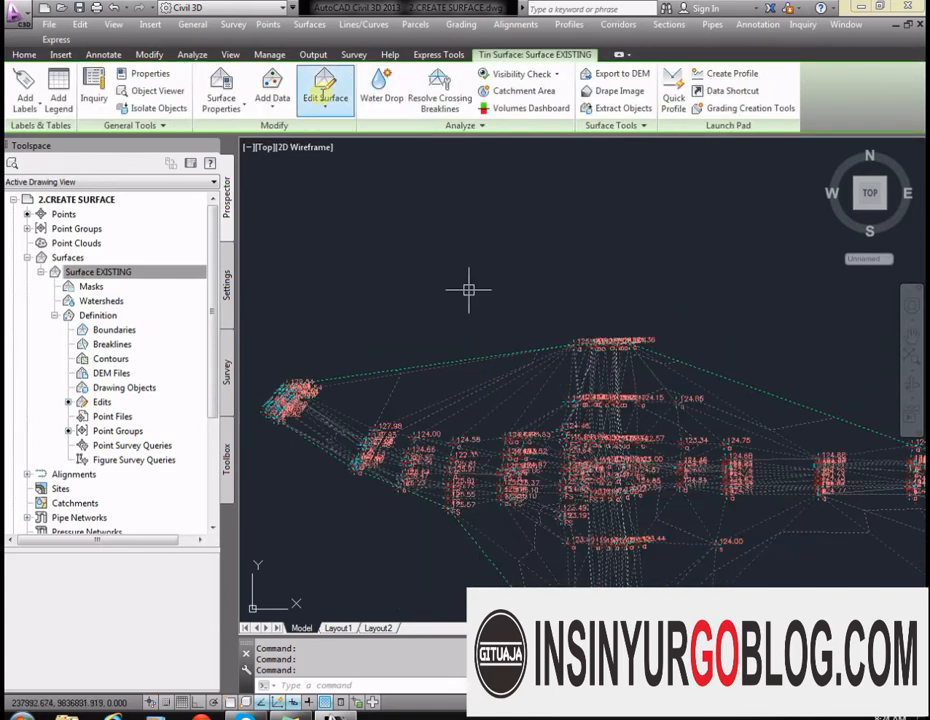
click(324, 92)
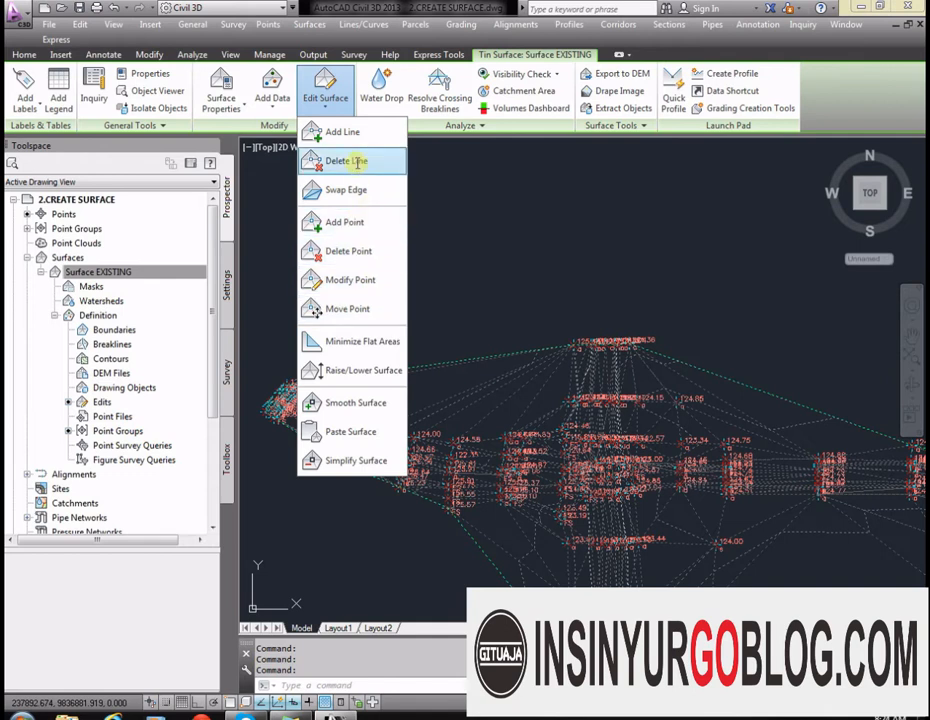
click(500, 386)
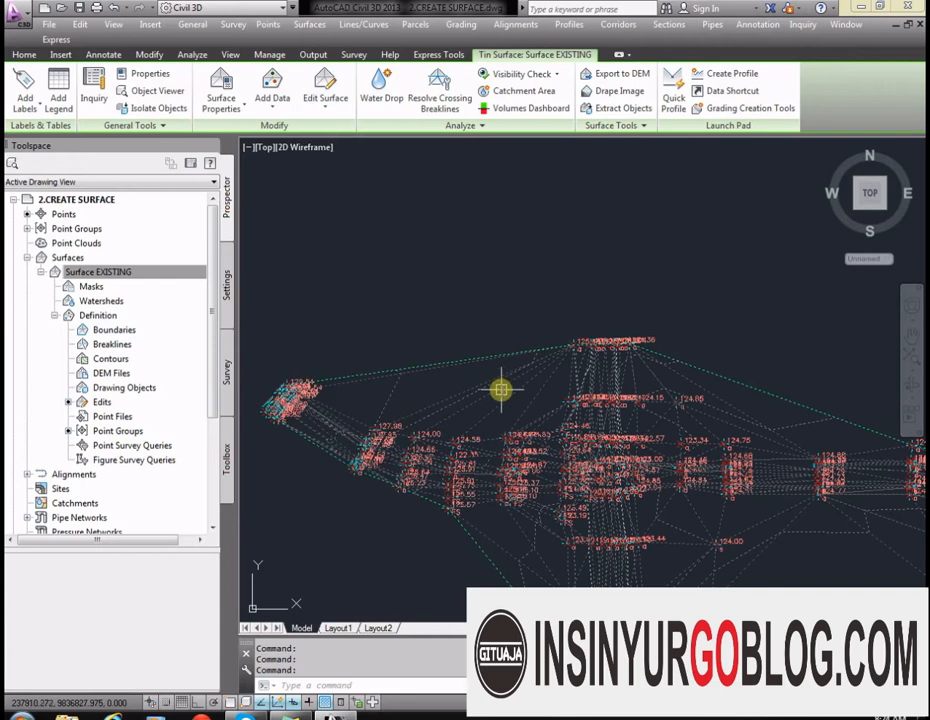
right_click(500, 390)
click(538, 553)
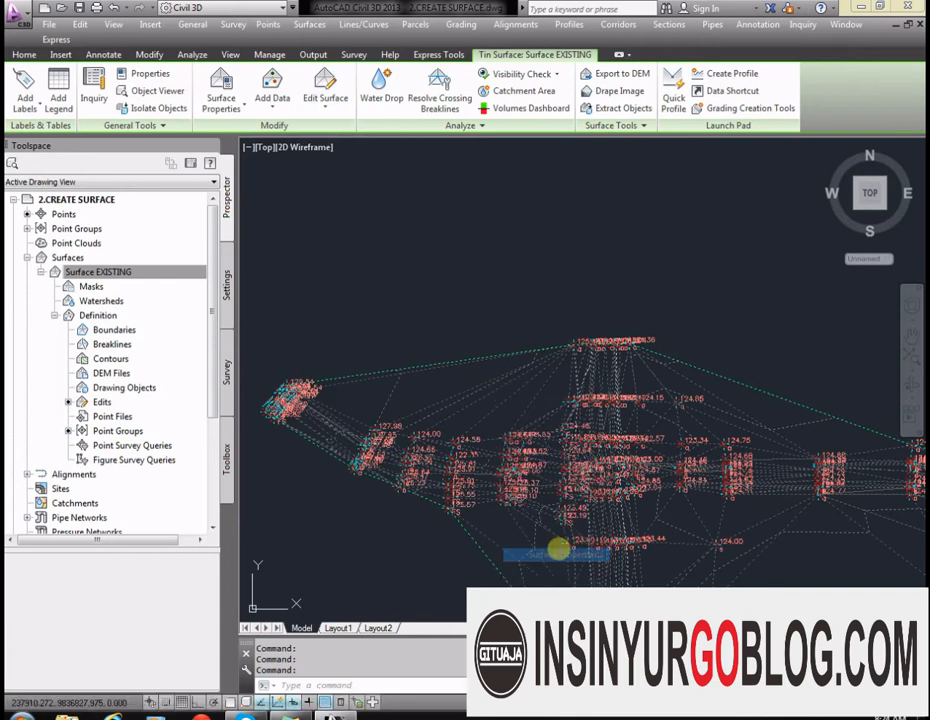
click(548, 322)
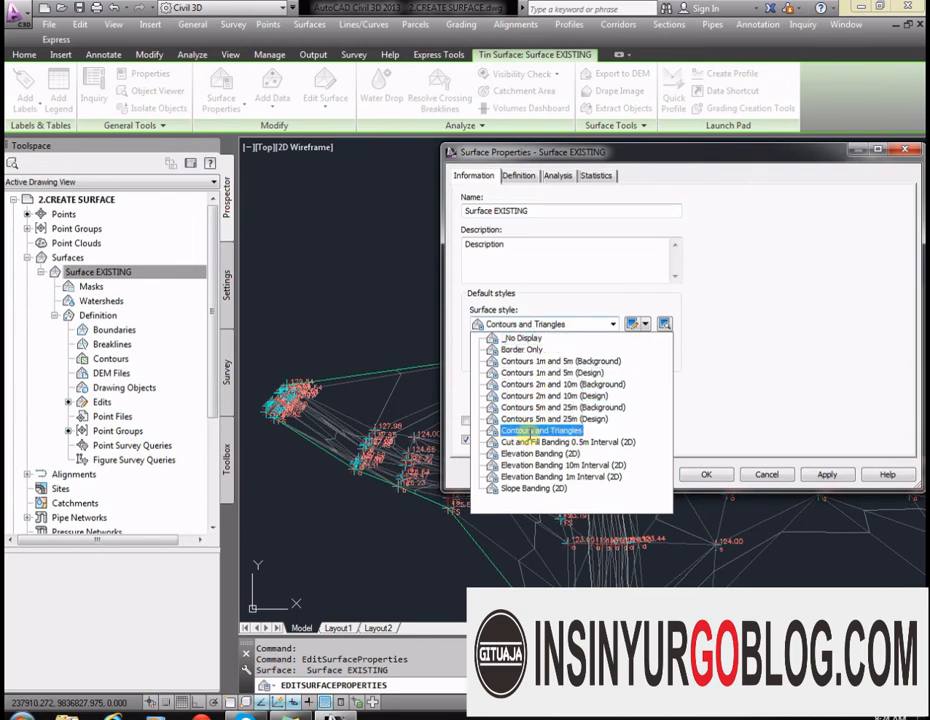
click(555, 361)
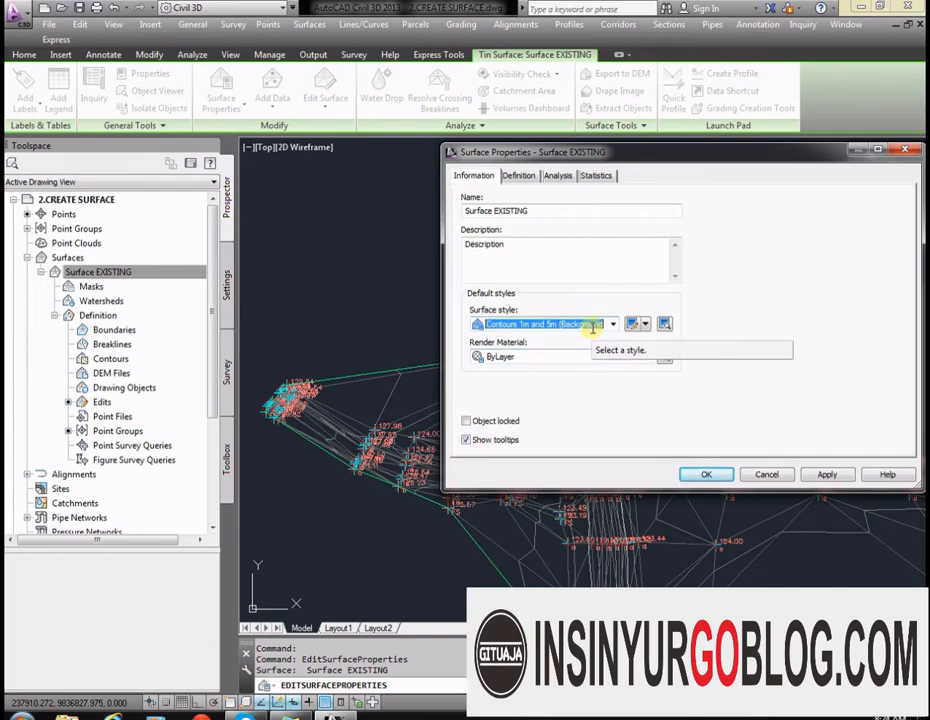
click(590, 325)
click(548, 431)
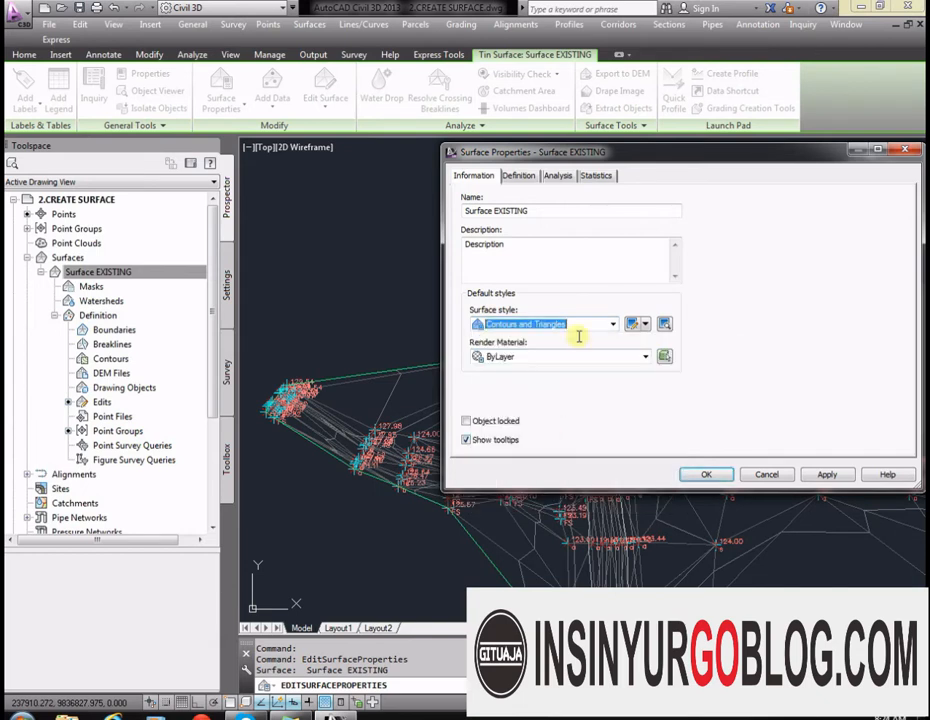
click(707, 474)
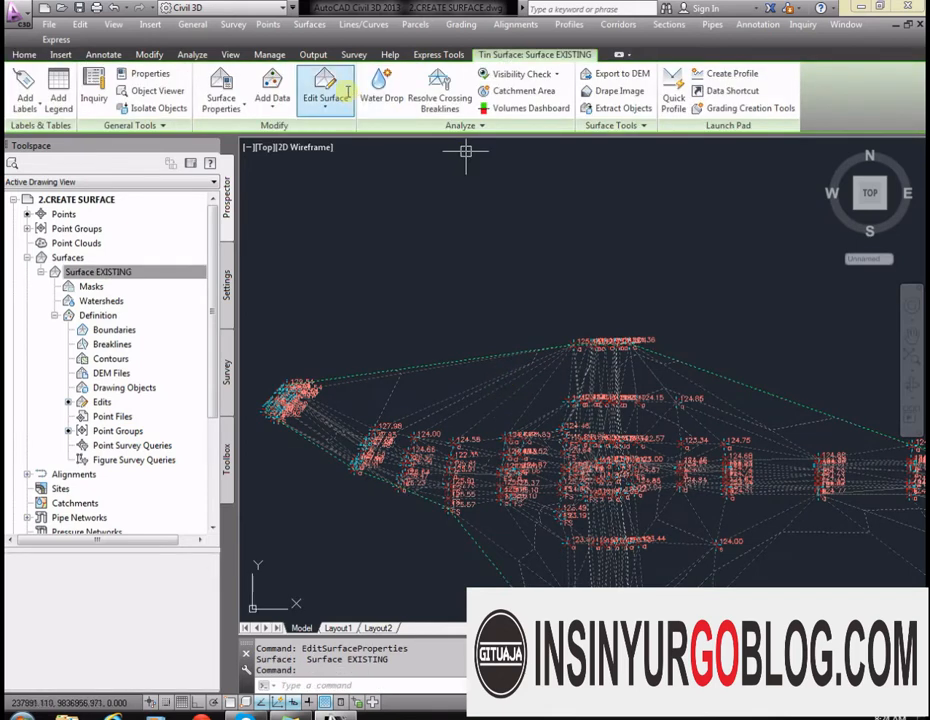
Step: Delete the long triangle edges on the surface's northwest side, between the western survey points and the northern cross-section
click(338, 93)
click(340, 161)
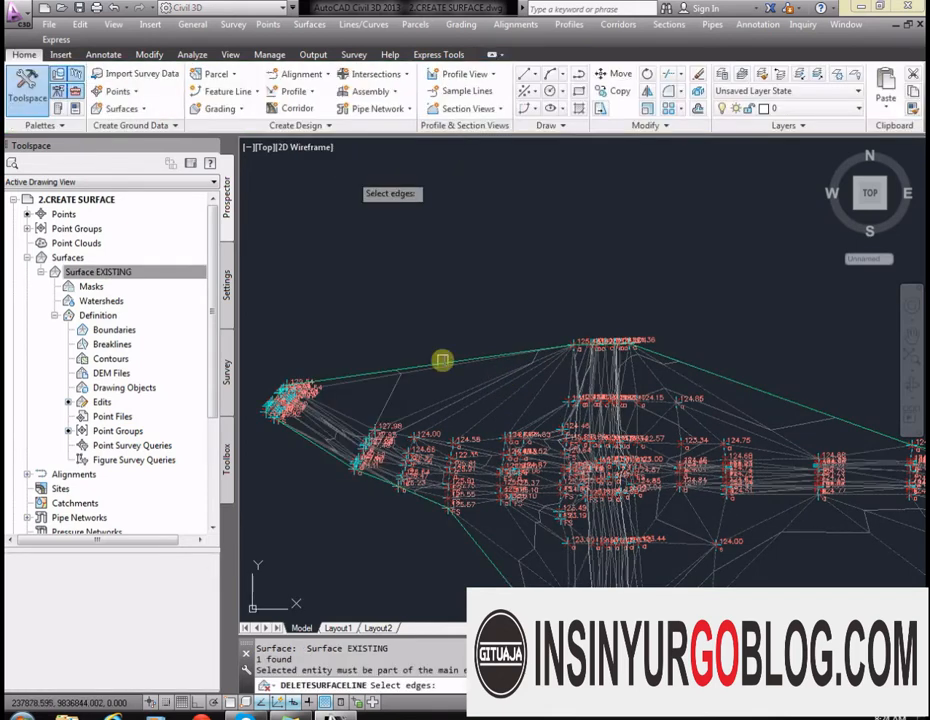
scroll(504, 363, up, 4)
click(587, 203)
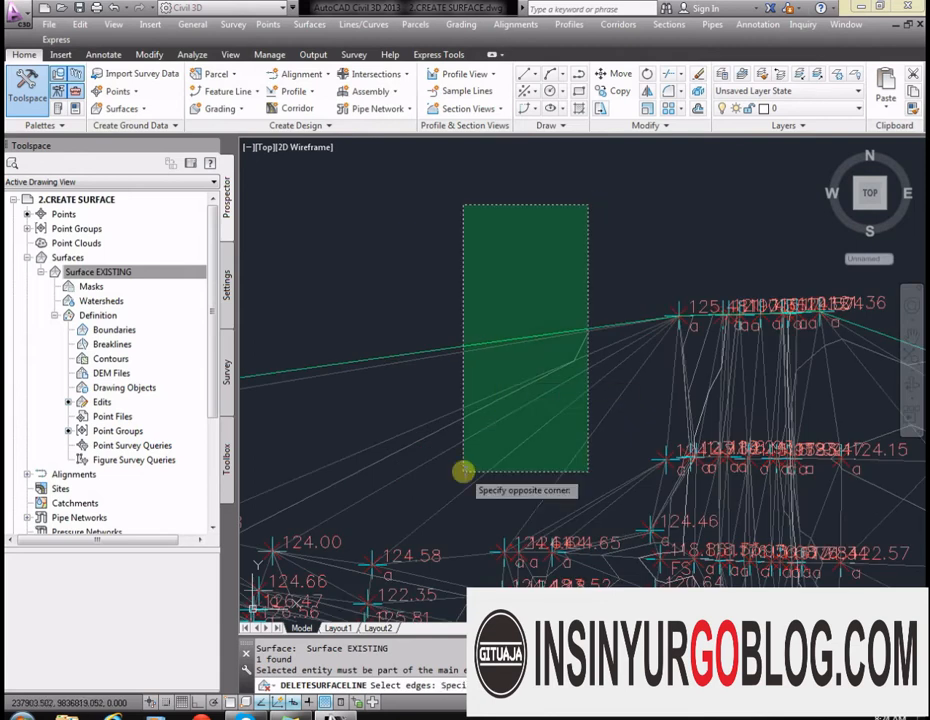
click(451, 511)
scroll(481, 490, down, 4)
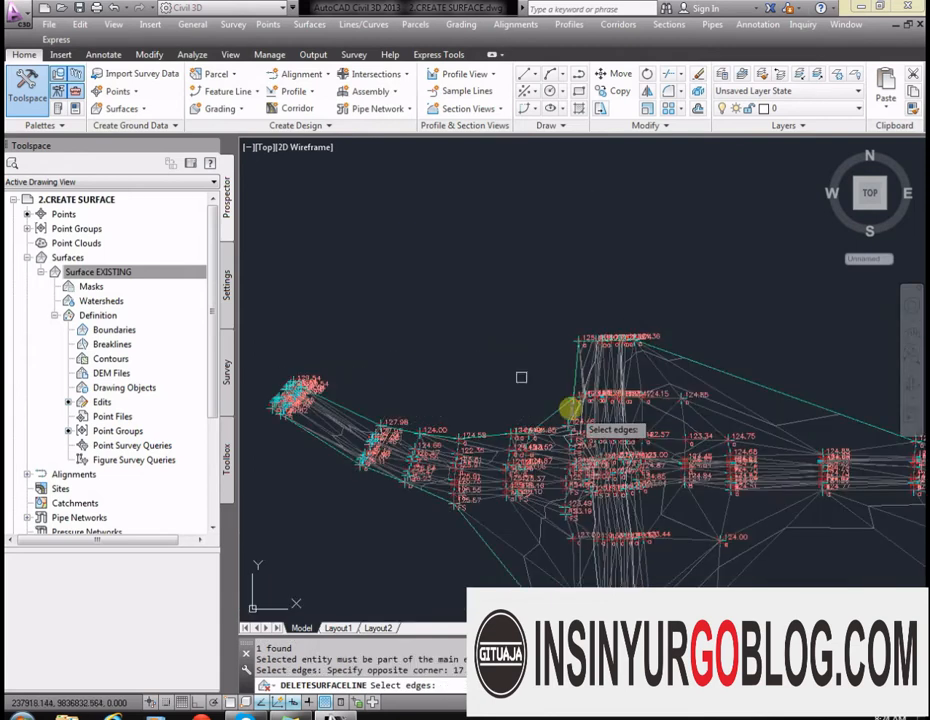
scroll(577, 421, up, 5)
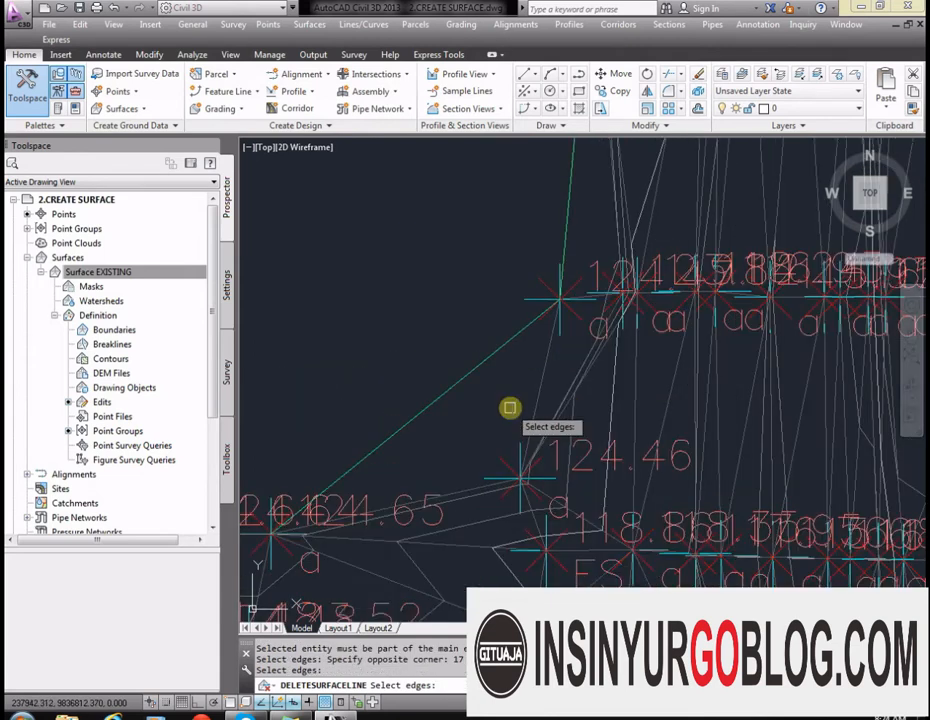
scroll(436, 380, down, 5)
scroll(532, 435, down, 2)
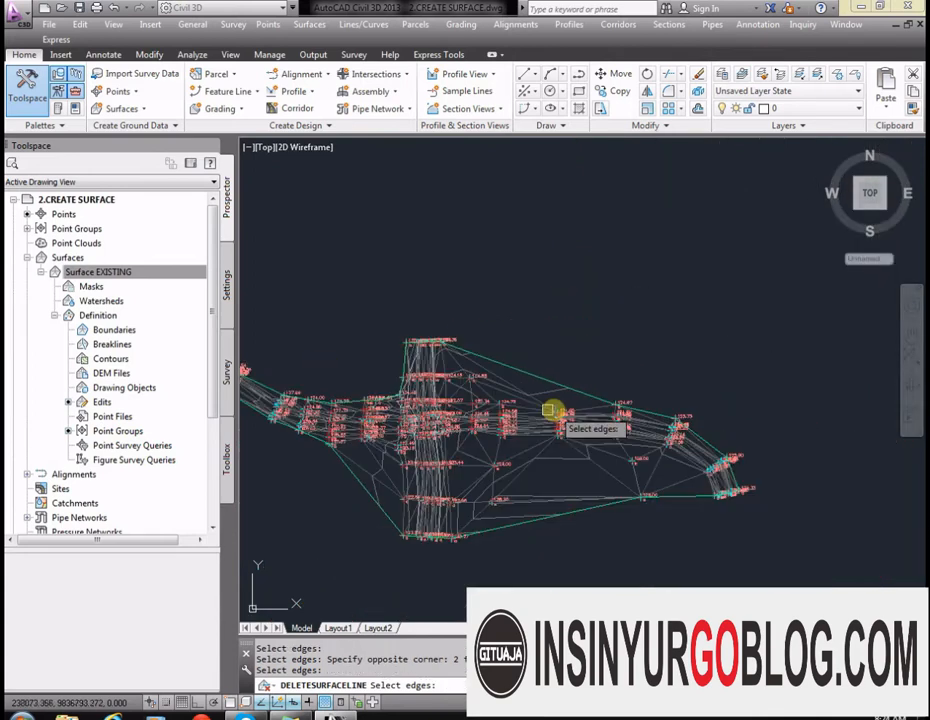
Step: Delete the long triangle edges on the surface's northeast side, between the northern cross-section and the eastern survey points
scroll(551, 410, up, 5)
click(558, 281)
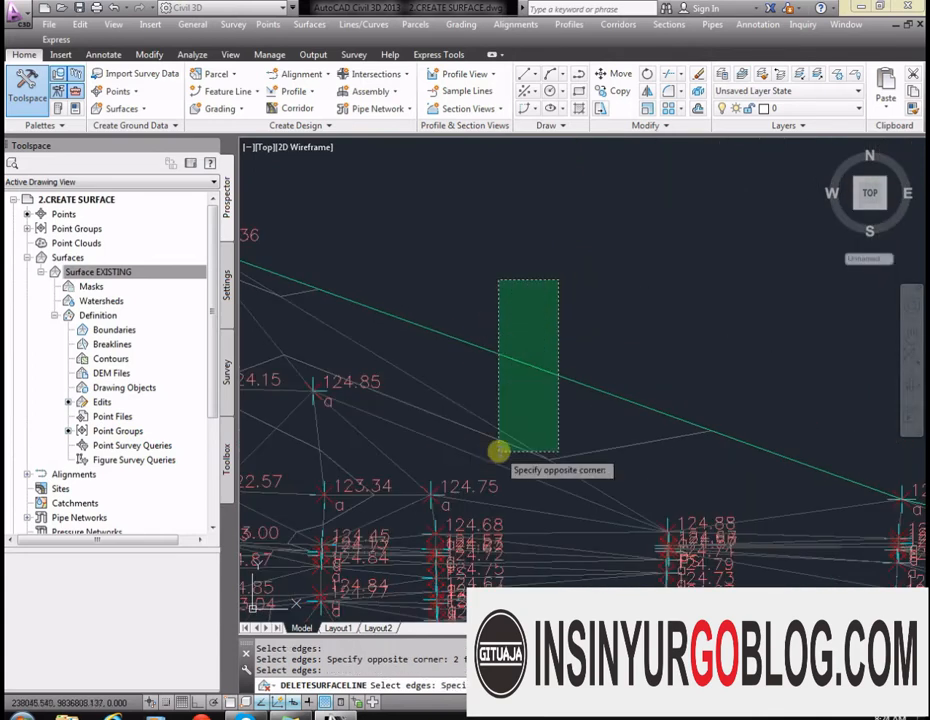
click(428, 453)
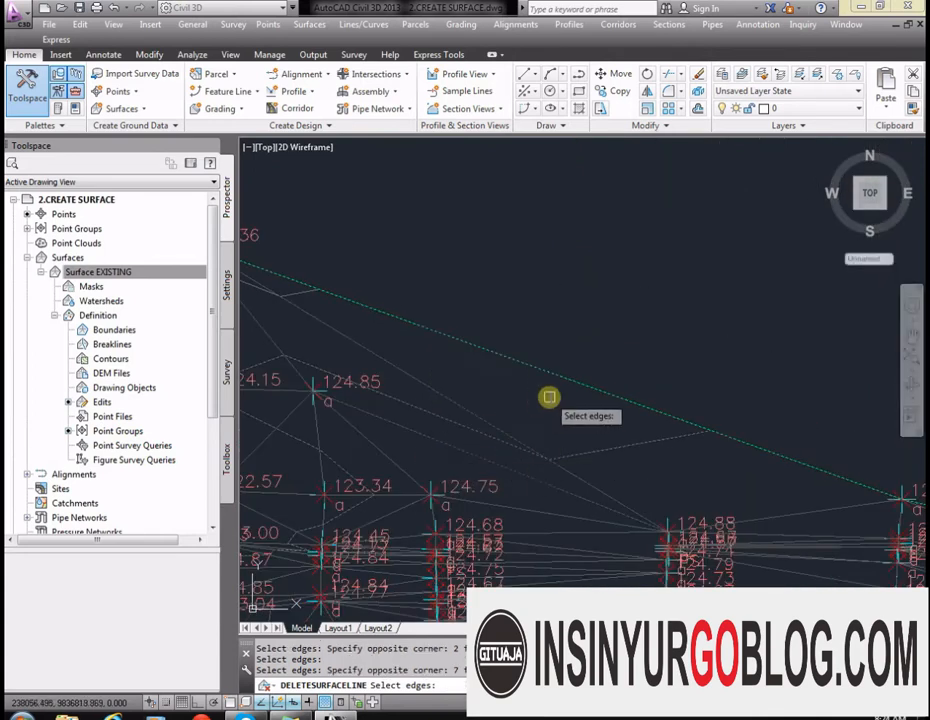
click(409, 430)
click(366, 459)
Step: Delete the outer triangle edge between the survey points labelled 124.85 and 124.75, northeast of the crossing
click(411, 407)
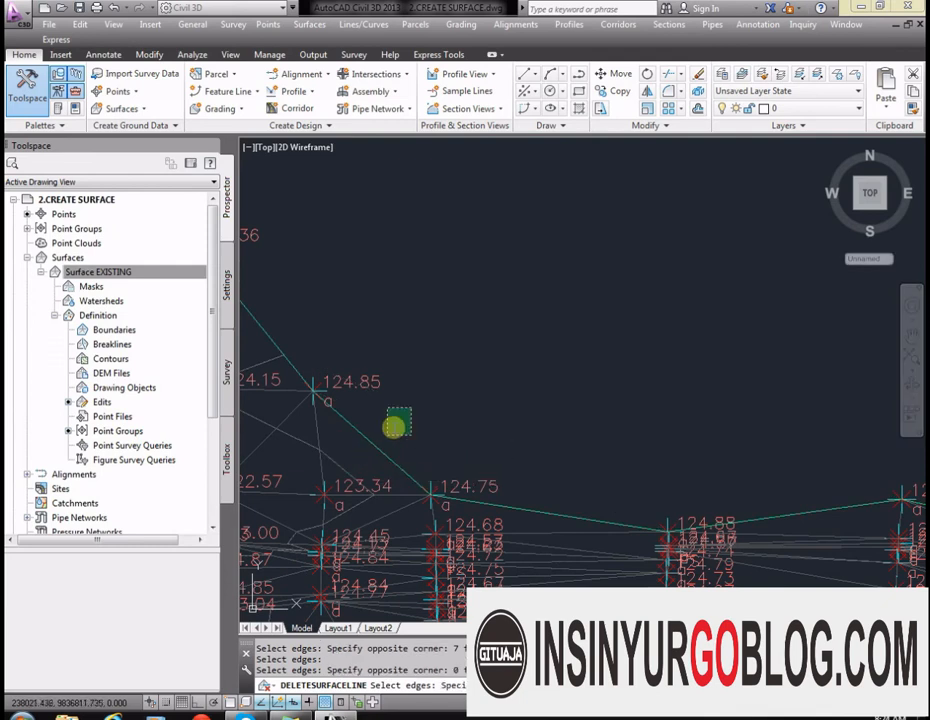
click(353, 467)
scroll(349, 464, up, 2)
click(349, 464)
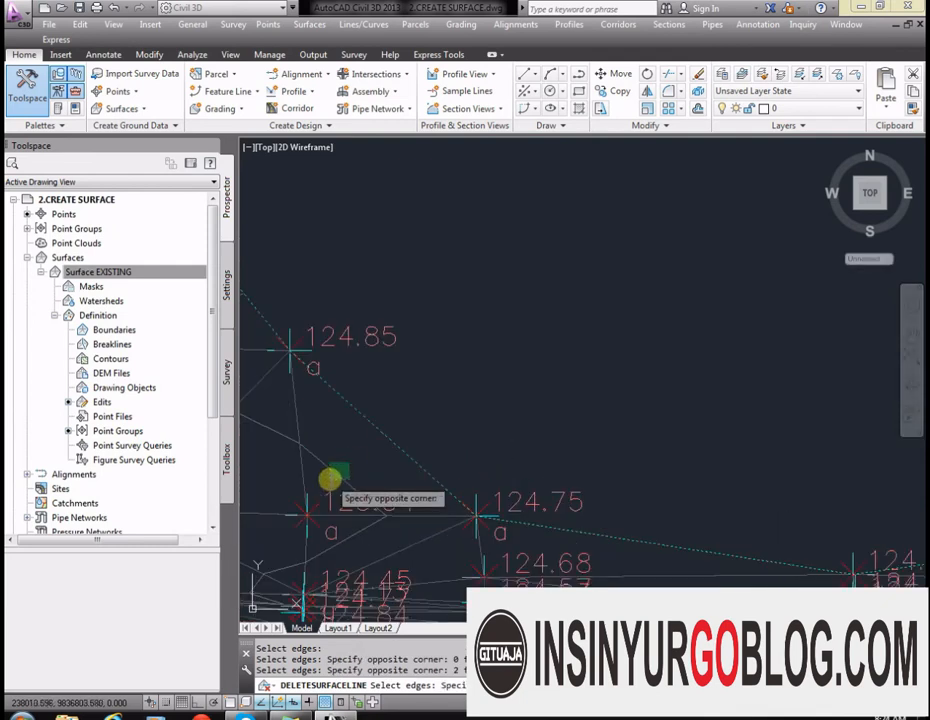
click(328, 481)
key(Return)
scroll(606, 400, down, 5)
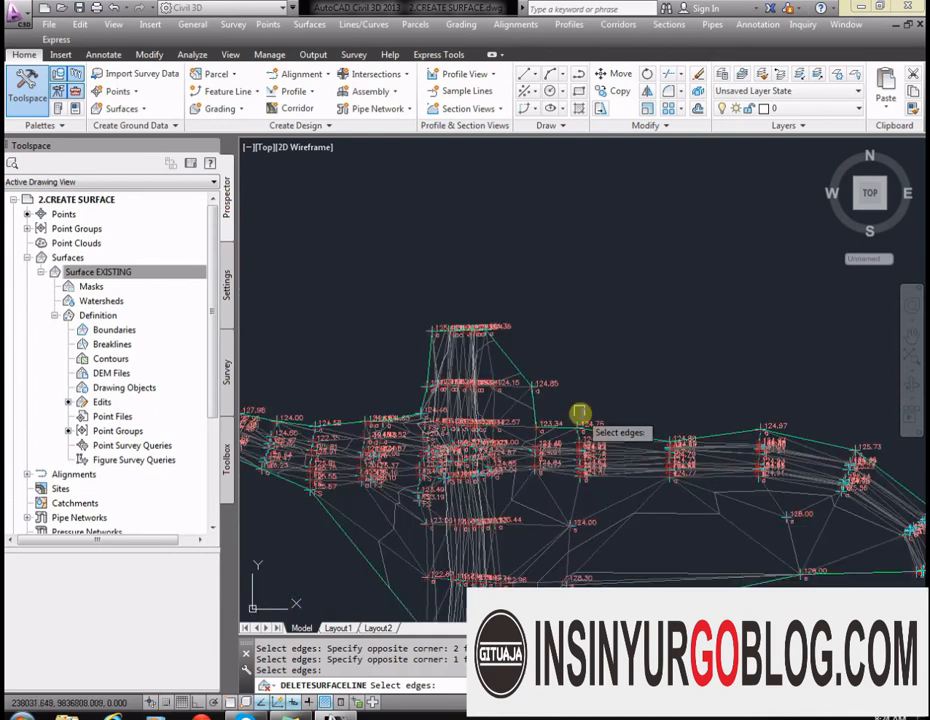
Step: Delete the long triangle edges on the southeast side, between the points labelled 123.27 and 128.00
scroll(492, 363, up, 2)
scroll(543, 410, down, 1)
scroll(507, 222, down, 3)
scroll(538, 268, up, 3)
scroll(474, 200, down, 3)
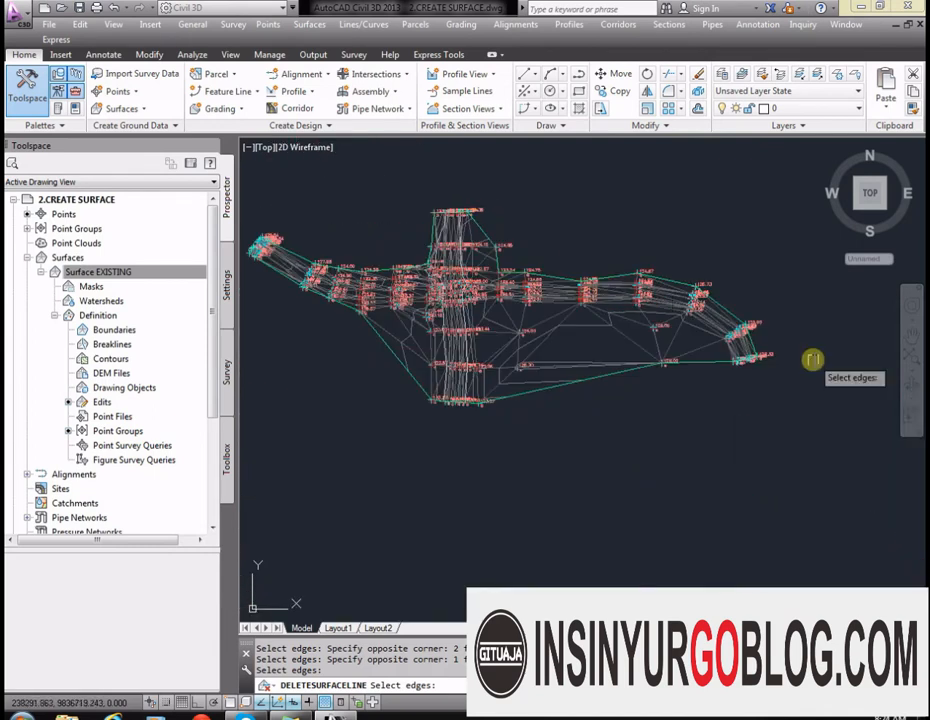
scroll(695, 345, up, 3)
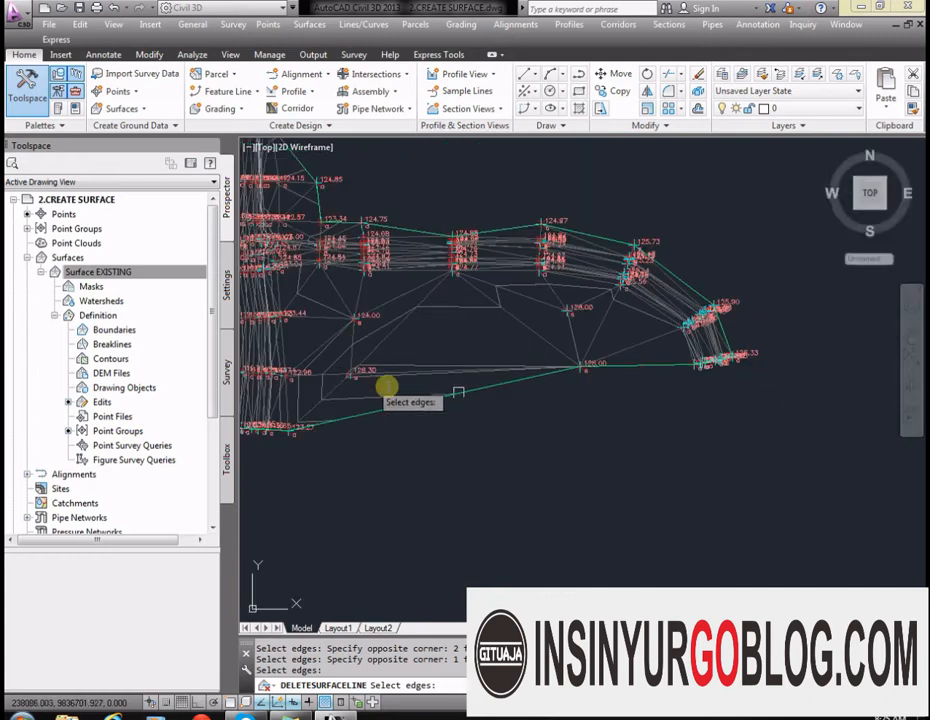
click(394, 440)
click(368, 392)
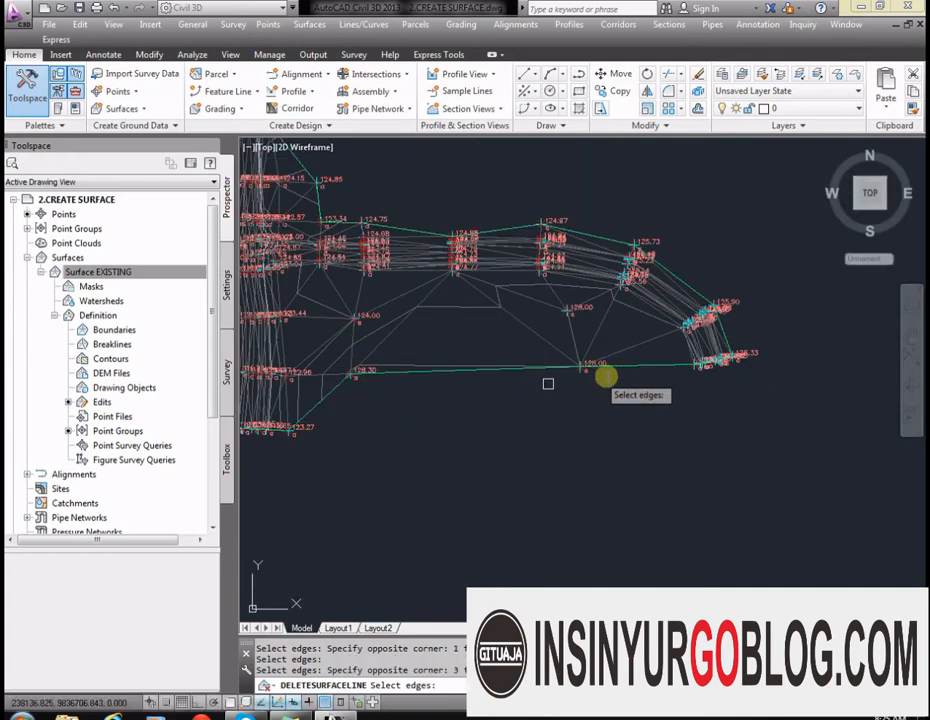
Step: Delete the long triangle edges on the southwest side, between the point labelled 125.57 and the southern cross-section
scroll(668, 369, down, 3)
scroll(612, 402, up, 6)
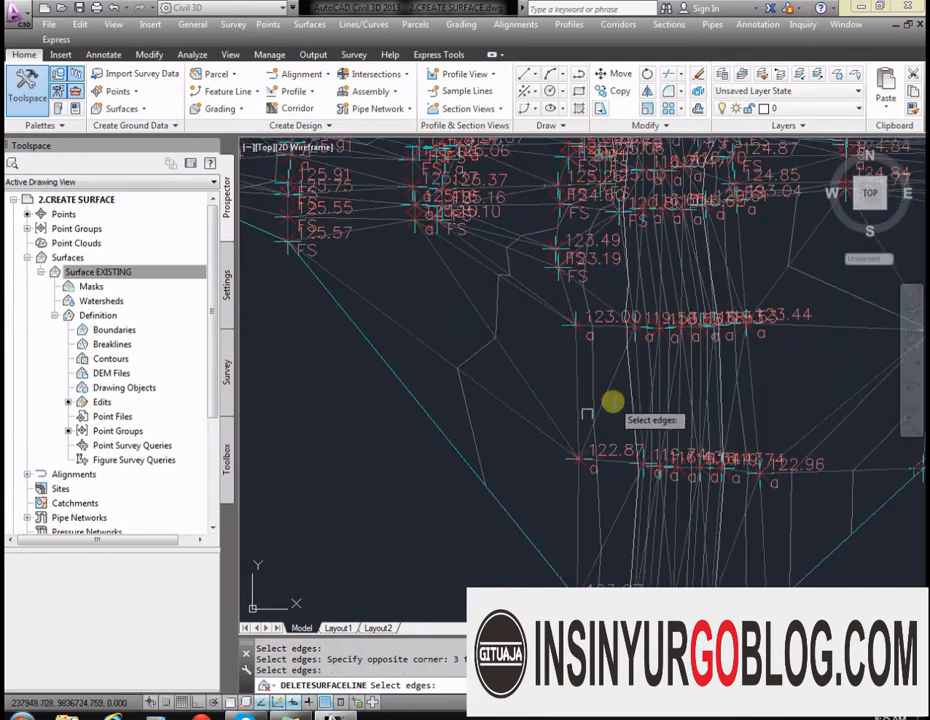
click(498, 578)
click(480, 266)
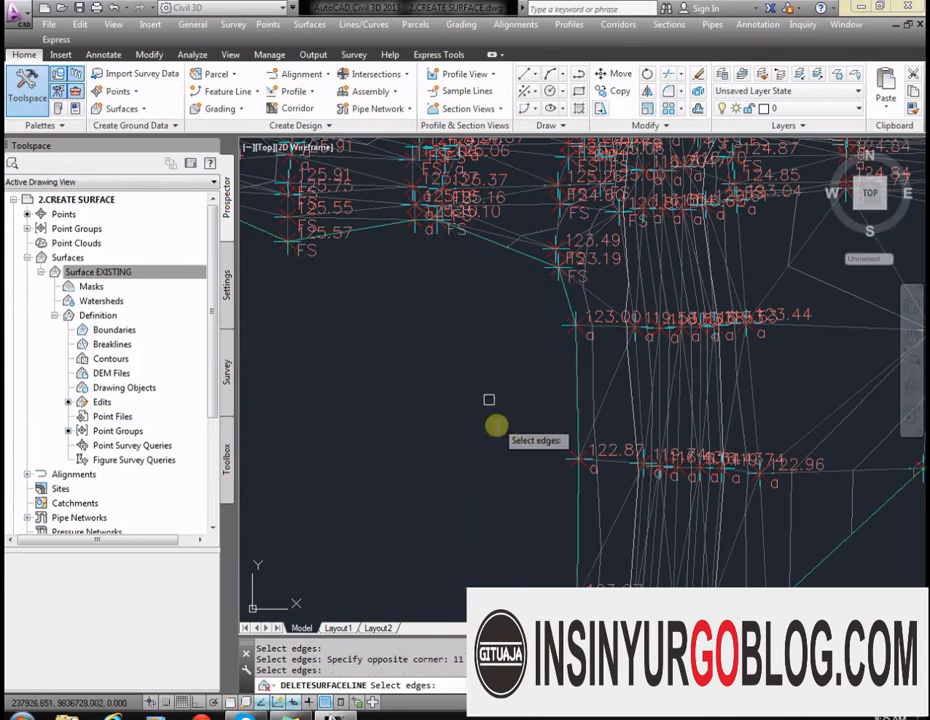
Step: Examine the trimmed border and remaining triangles of Surface EXISTING around the whole site, and end the edge deletion
scroll(494, 423, down, 4)
scroll(712, 440, up, 5)
scroll(725, 445, down, 3)
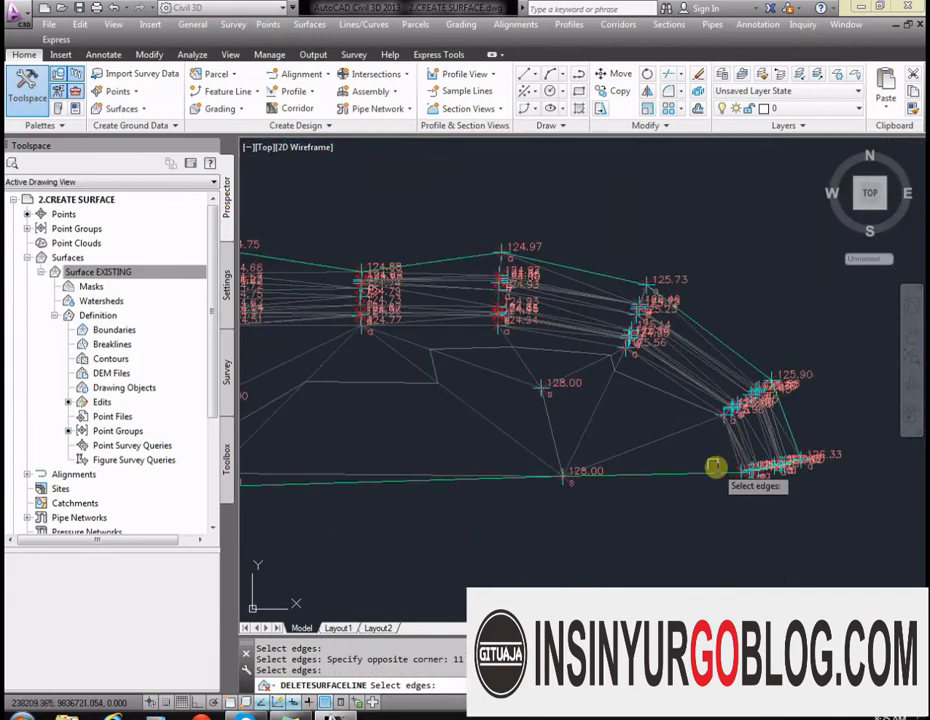
scroll(361, 441, up, 4)
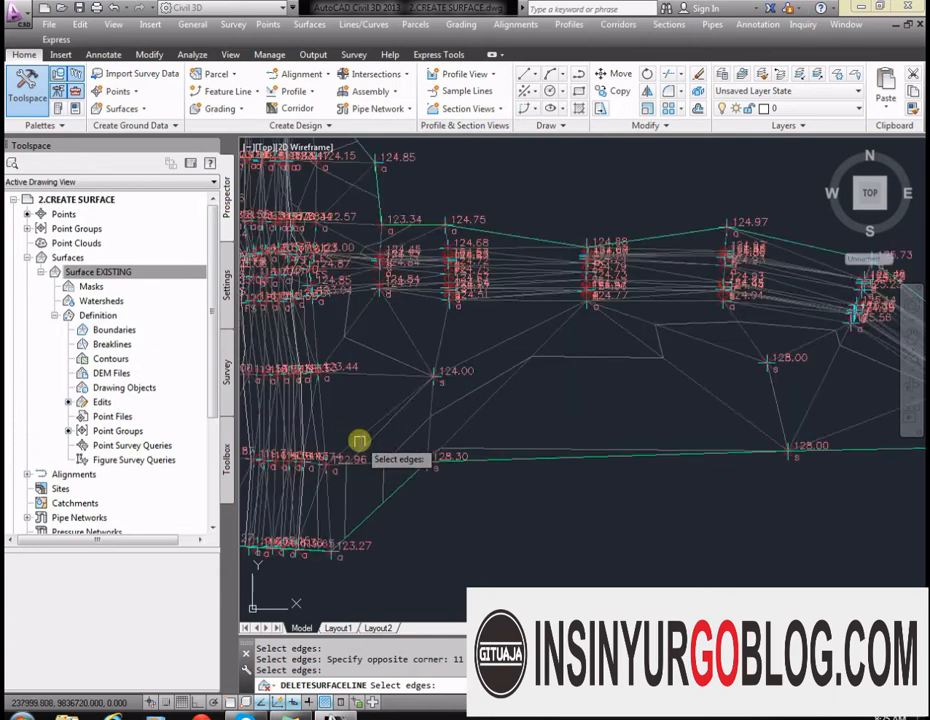
scroll(686, 433, down, 4)
scroll(608, 384, down, 2)
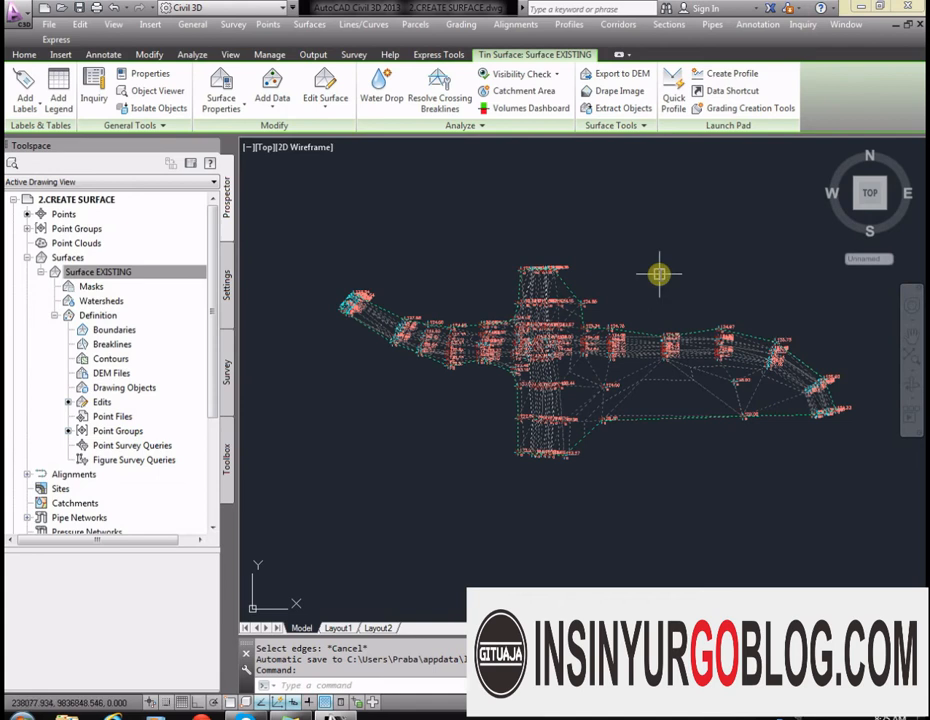
scroll(594, 322, up, 4)
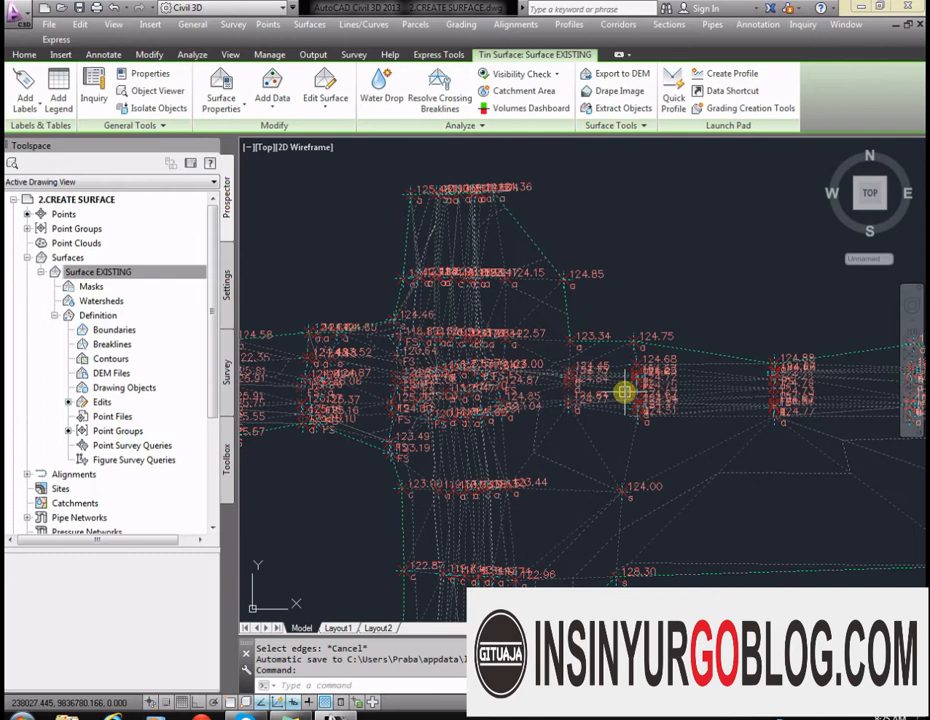
scroll(624, 392, down, 1)
scroll(598, 310, up, 4)
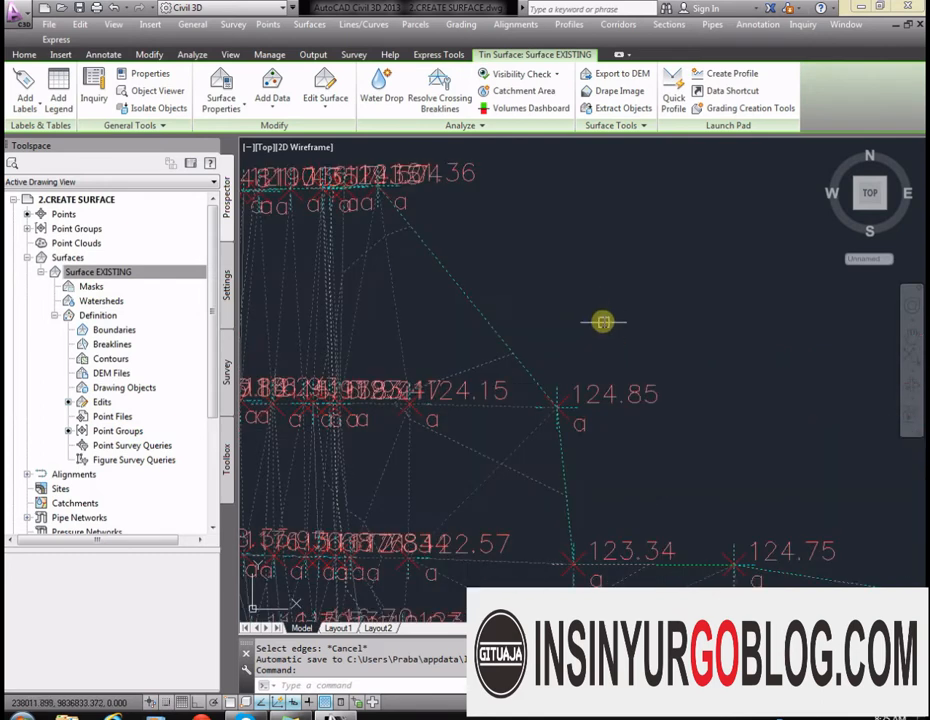
key(Escape)
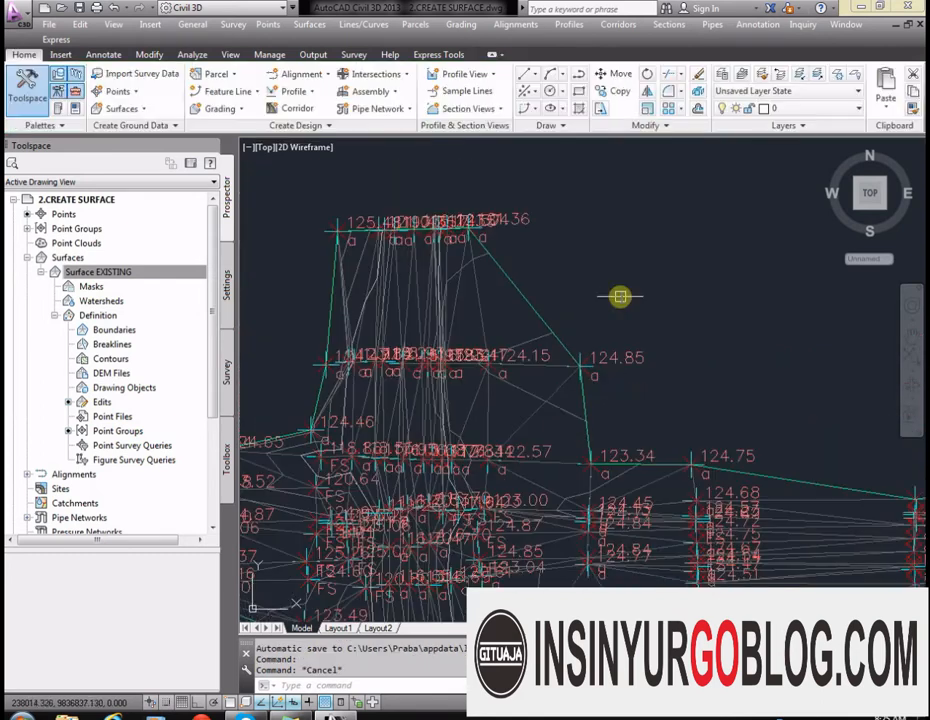
Step: Set both the point style and the point label style of the _All Points group to <none>
click(630, 355)
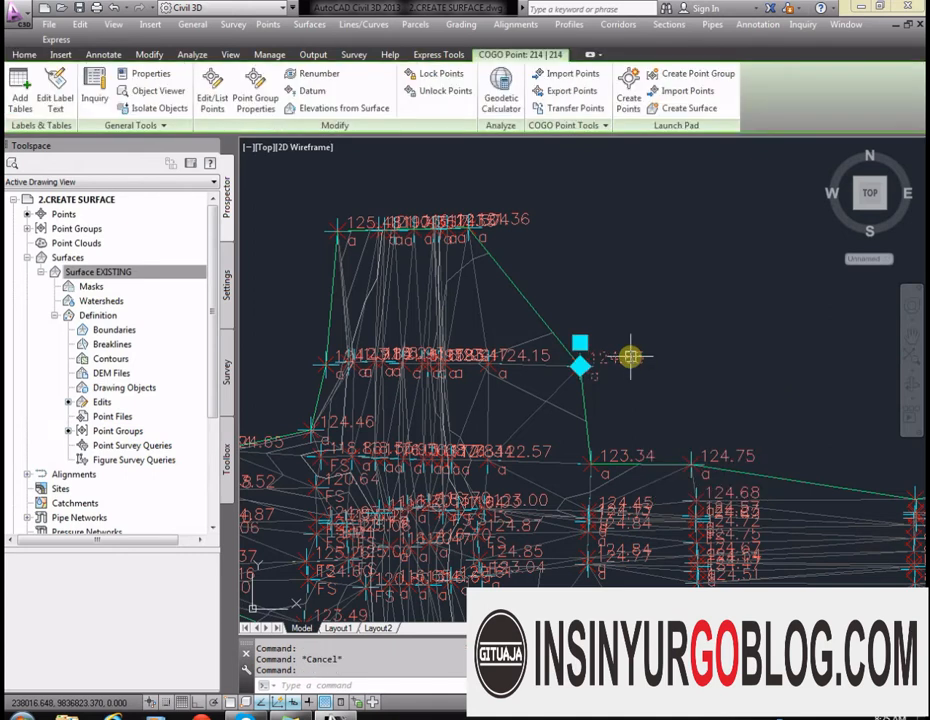
right_click(630, 357)
click(704, 469)
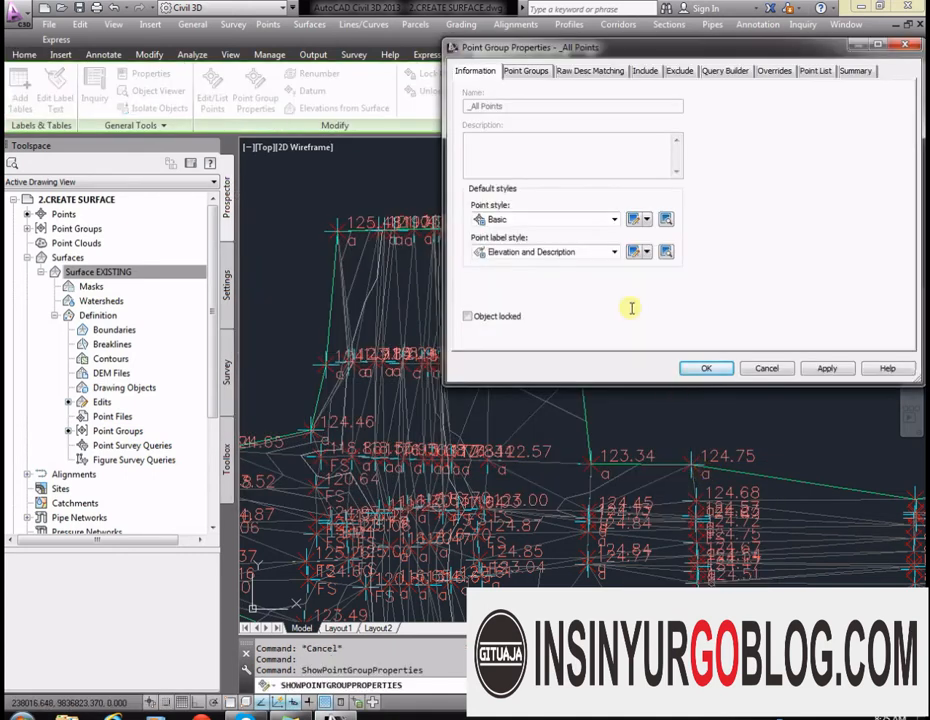
click(580, 219)
scroll(560, 250, up, 1)
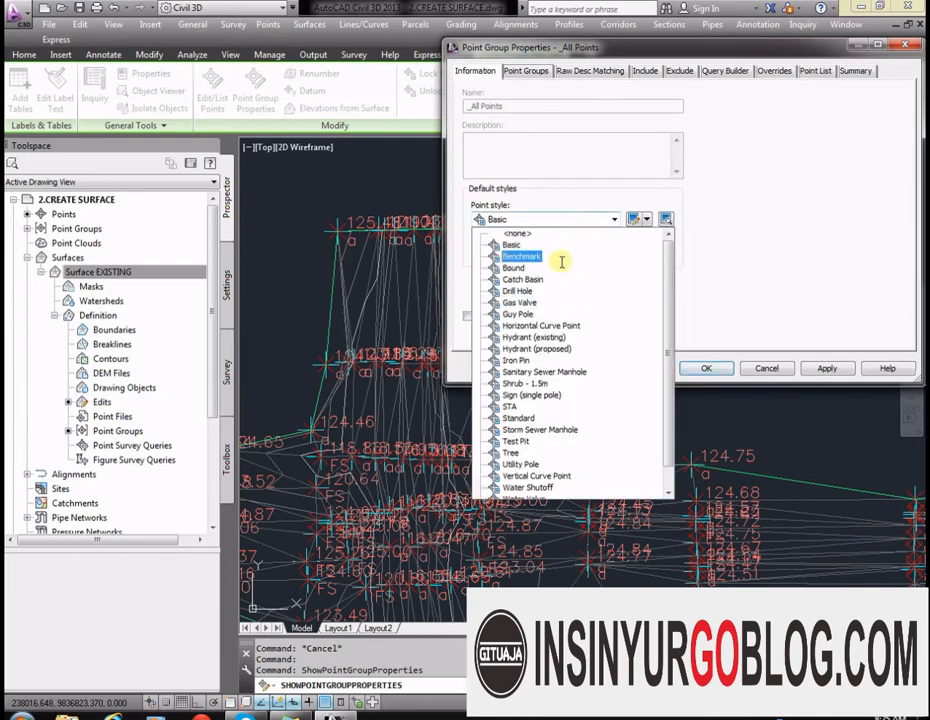
click(510, 231)
click(540, 251)
click(490, 266)
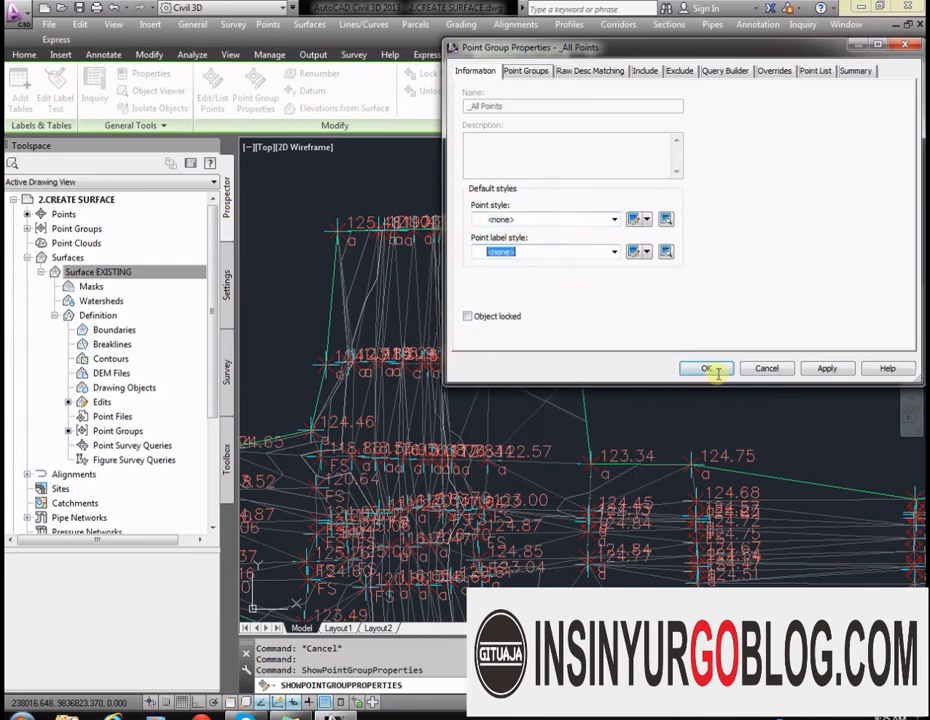
click(706, 368)
scroll(579, 235, down, 3)
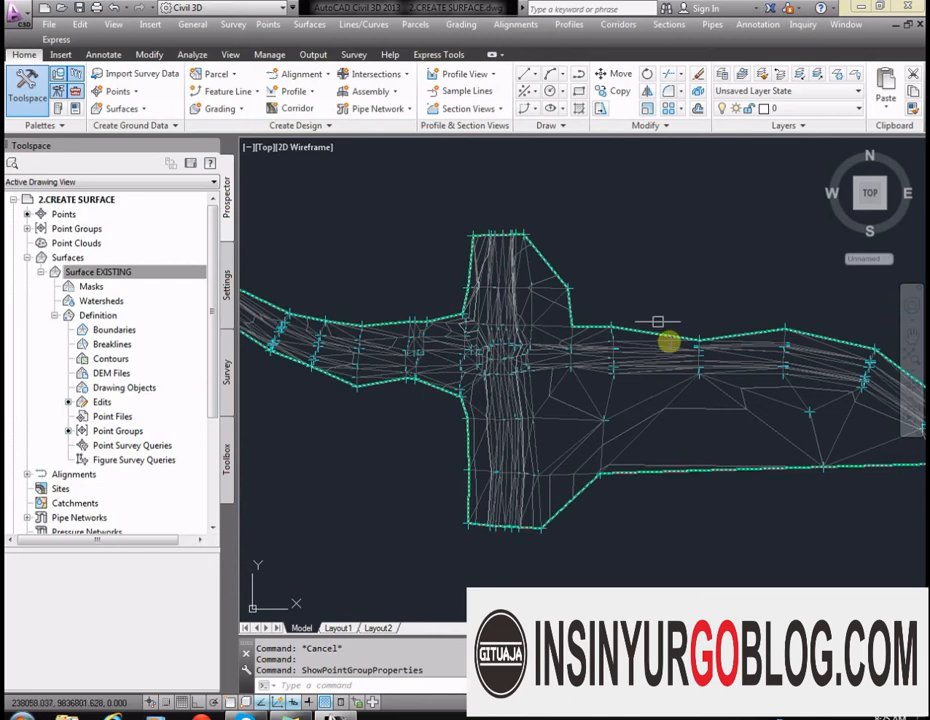
Step: Examine the triangulation of Surface EXISTING around the central crossing with the point labels hidden
scroll(600, 360, down, 5)
scroll(592, 376, up, 8)
scroll(590, 440, down, 5)
scroll(605, 455, up, 3)
scroll(618, 450, up, 2)
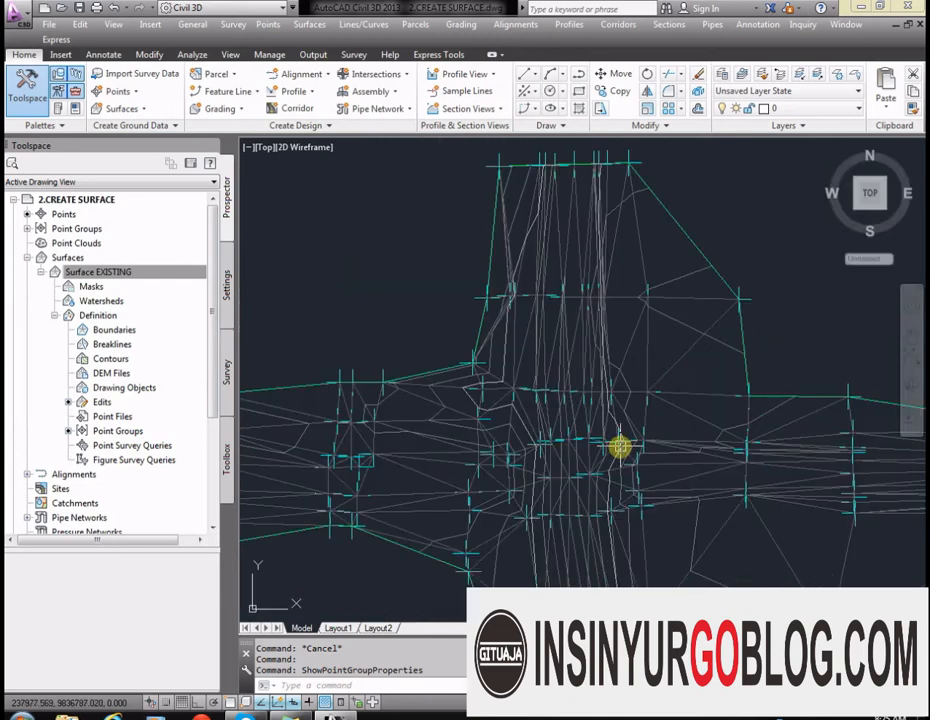
Step: Examine Surface EXISTING in 3D in the Object Viewer, orbiting around the central crossing, and return to the drawing
click(683, 357)
right_click(683, 357)
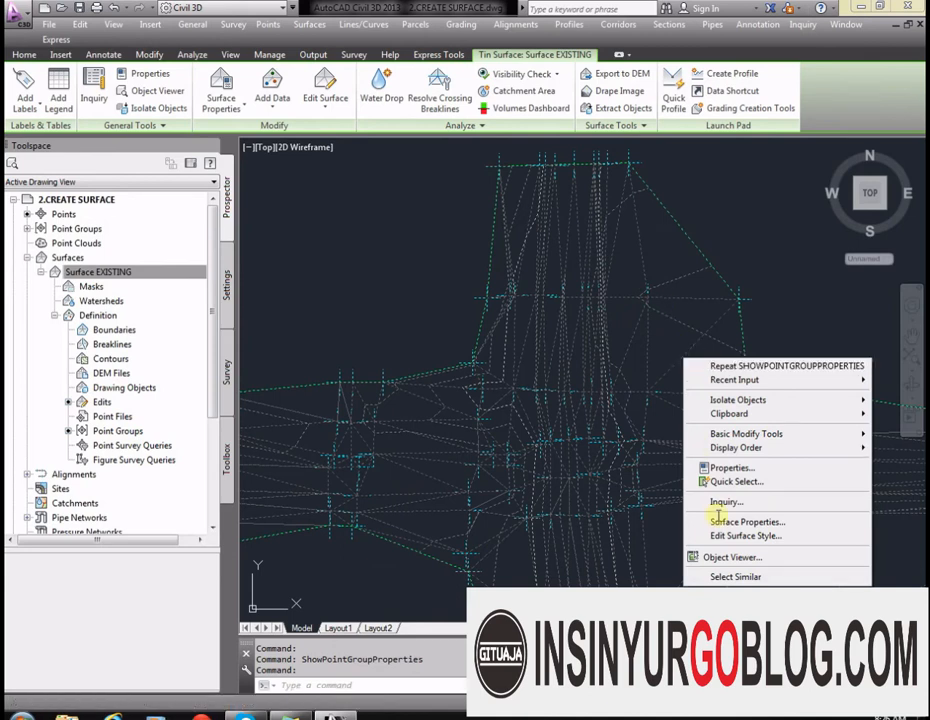
click(750, 558)
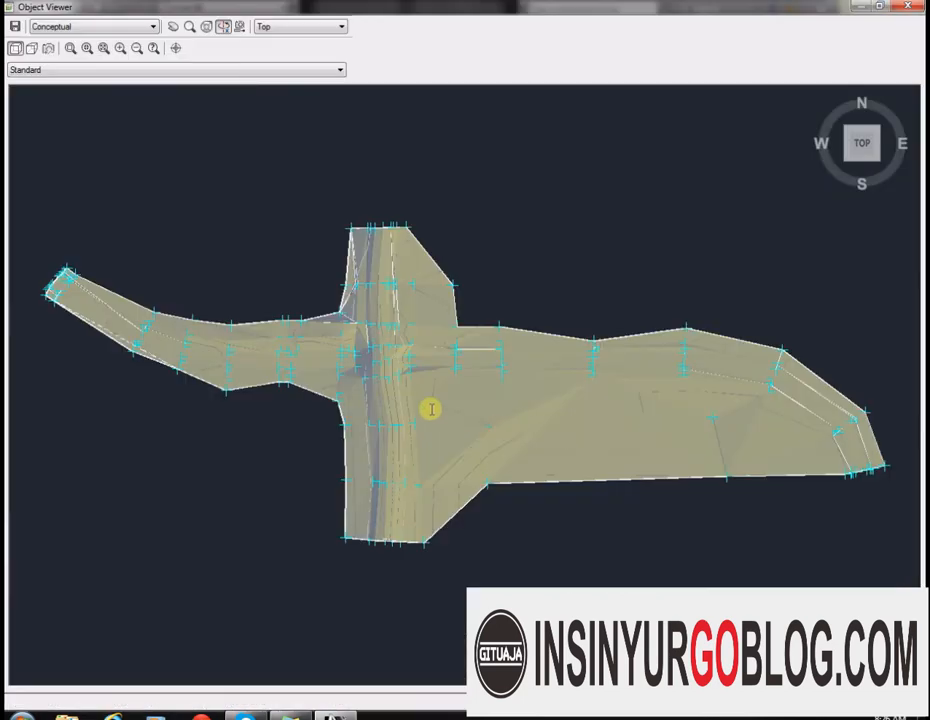
drag(431, 409, 394, 172)
scroll(357, 400, up, 4)
drag(357, 400, 558, 441)
scroll(557, 441, down, 3)
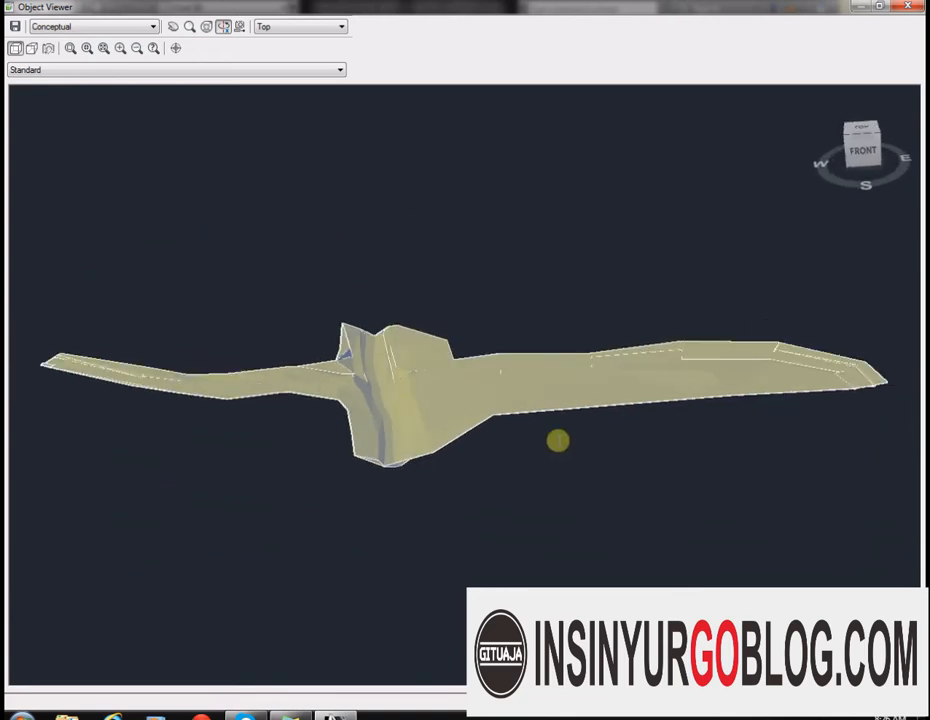
drag(405, 407, 148, 392)
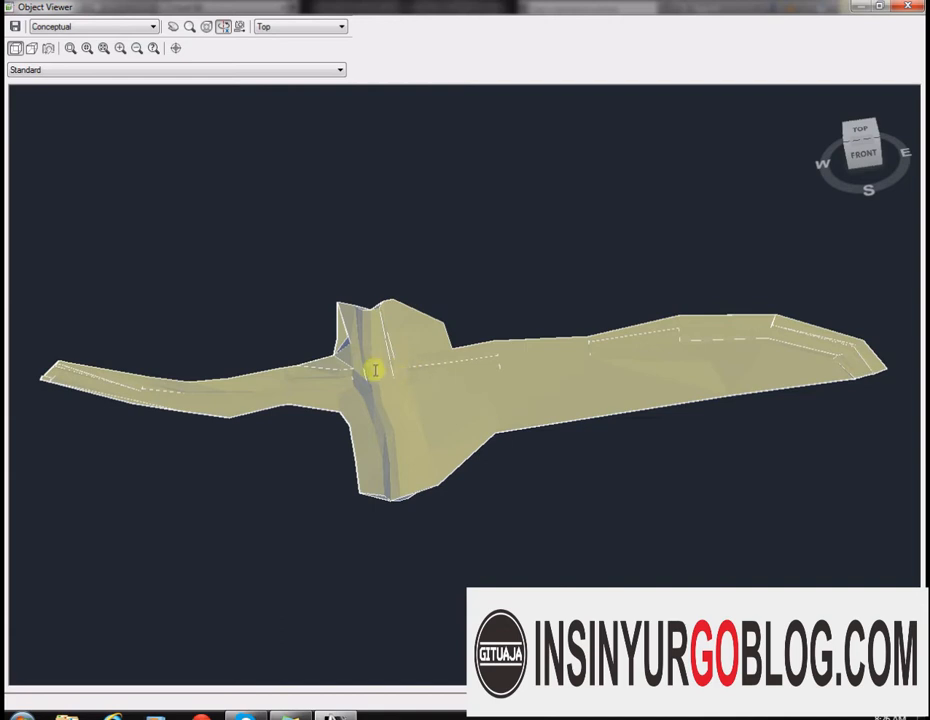
drag(383, 372, 257, 345)
drag(356, 403, 434, 484)
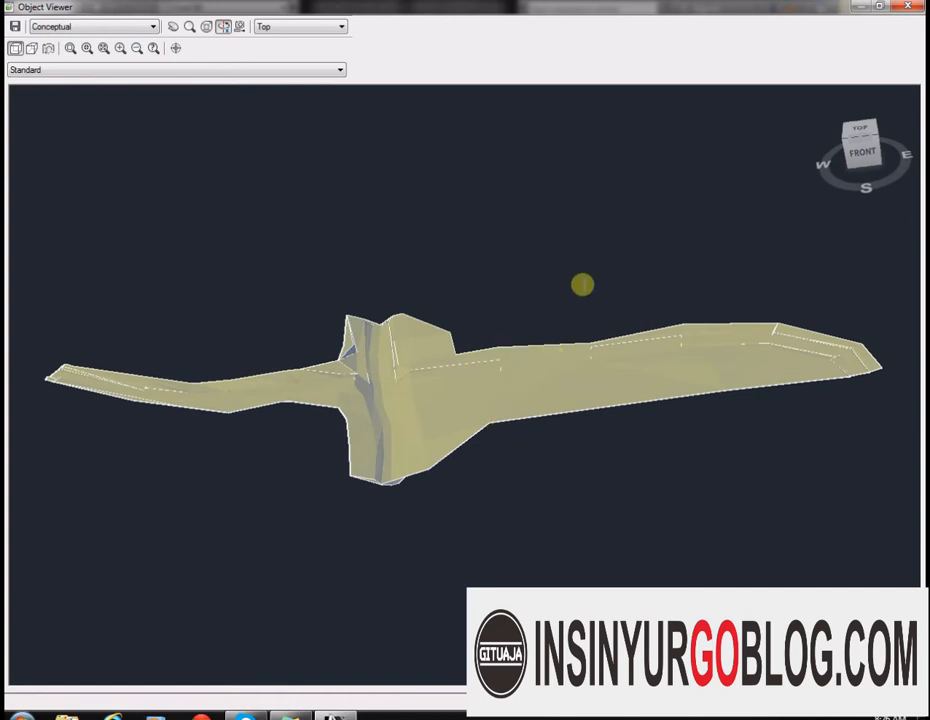
key(Escape)
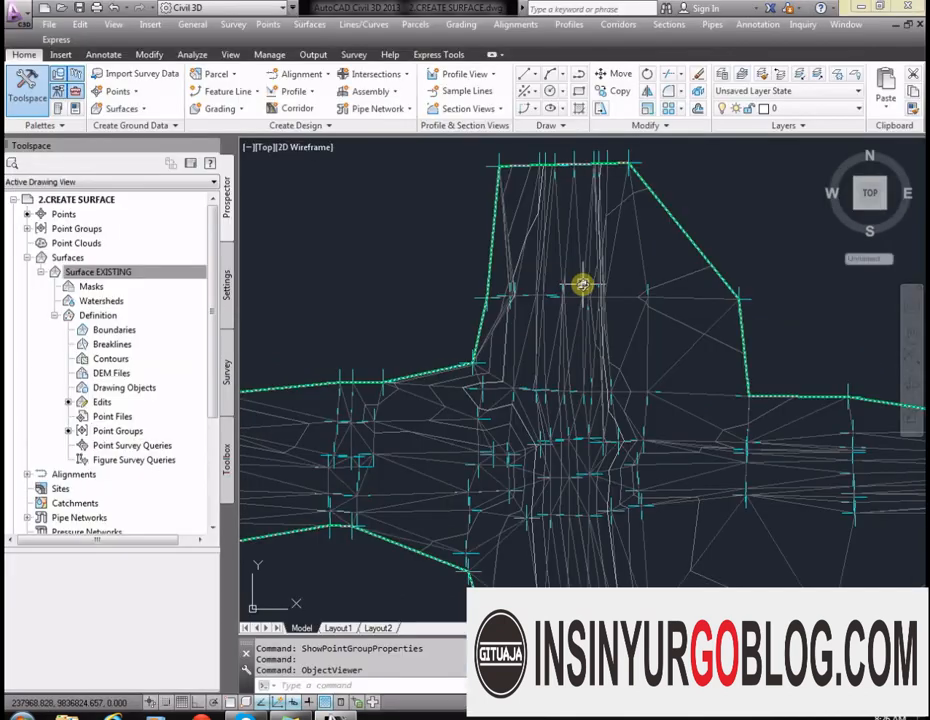
Step: Change the surface style of Surface EXISTING to Elevation Banding (2D) and apply it
scroll(494, 293, down, 1)
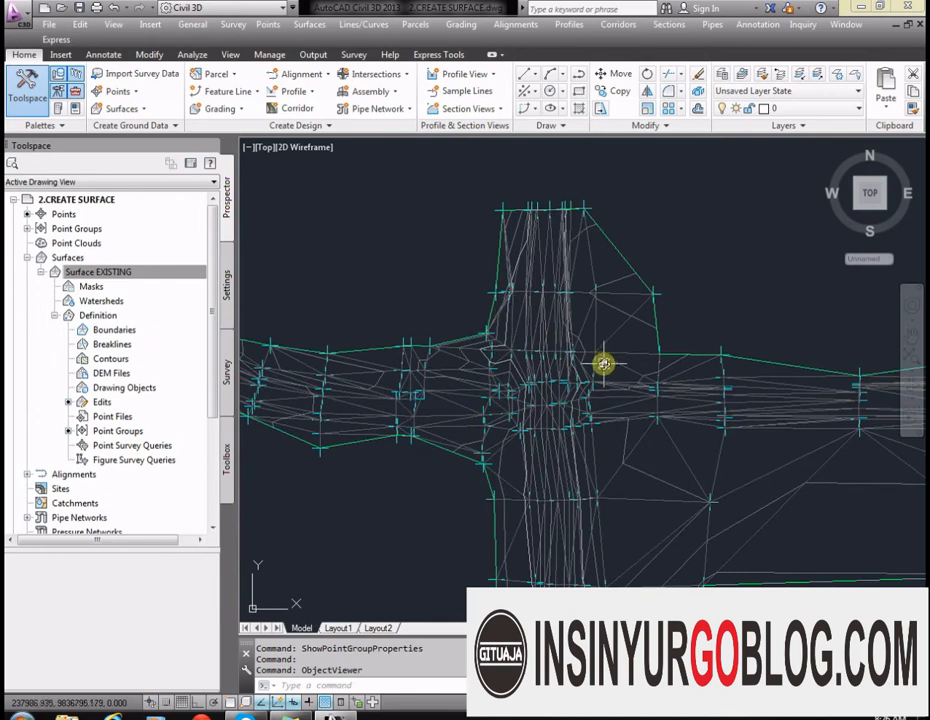
scroll(553, 323, down, 3)
scroll(596, 318, up, 3)
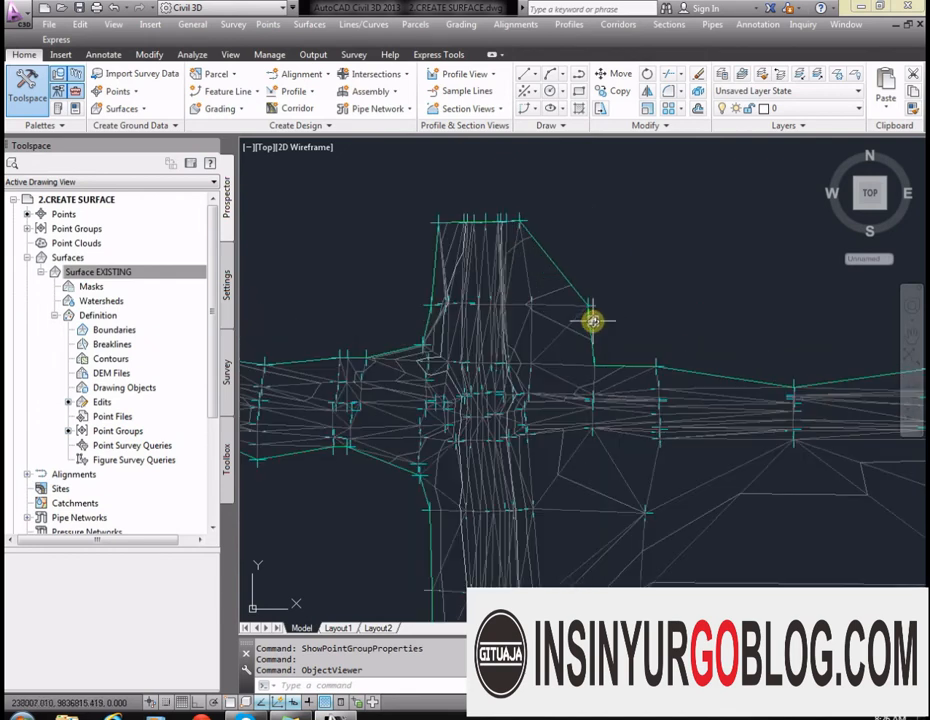
click(557, 333)
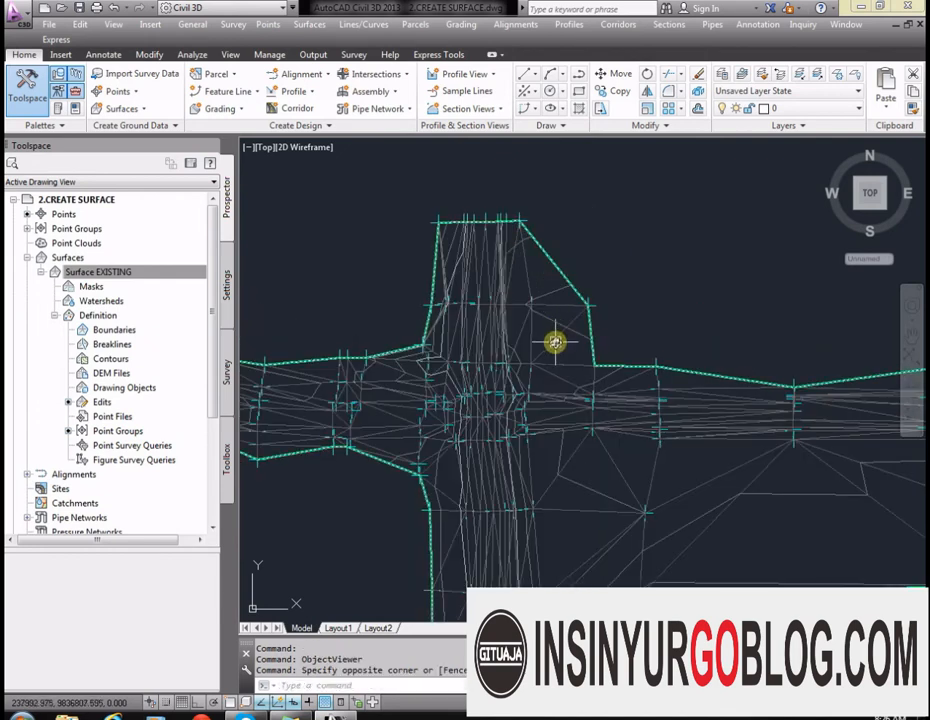
click(554, 345)
right_click(554, 345)
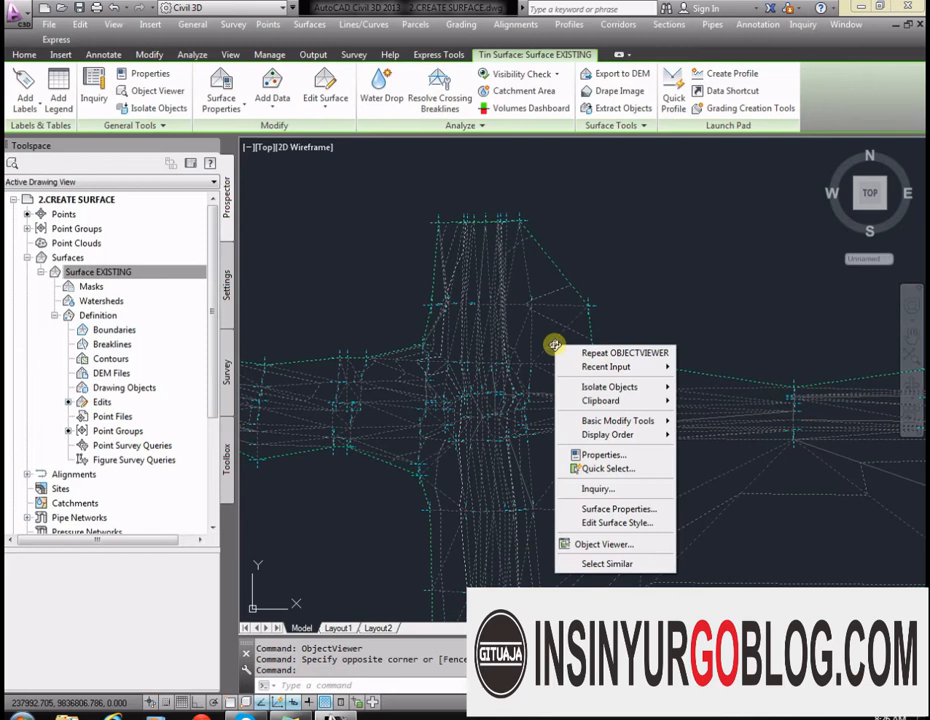
click(600, 508)
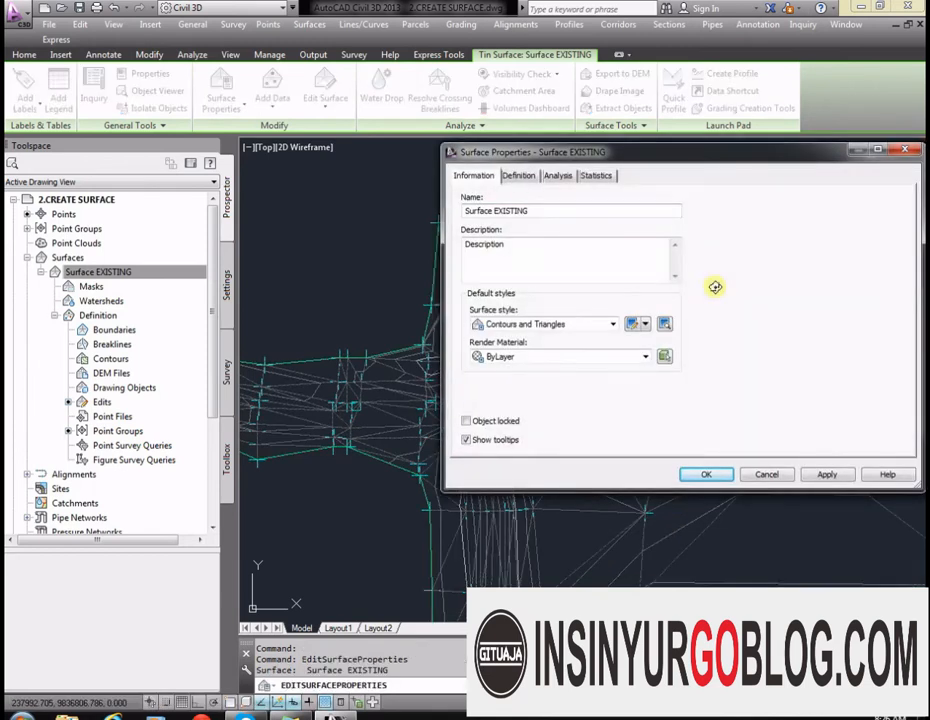
click(593, 324)
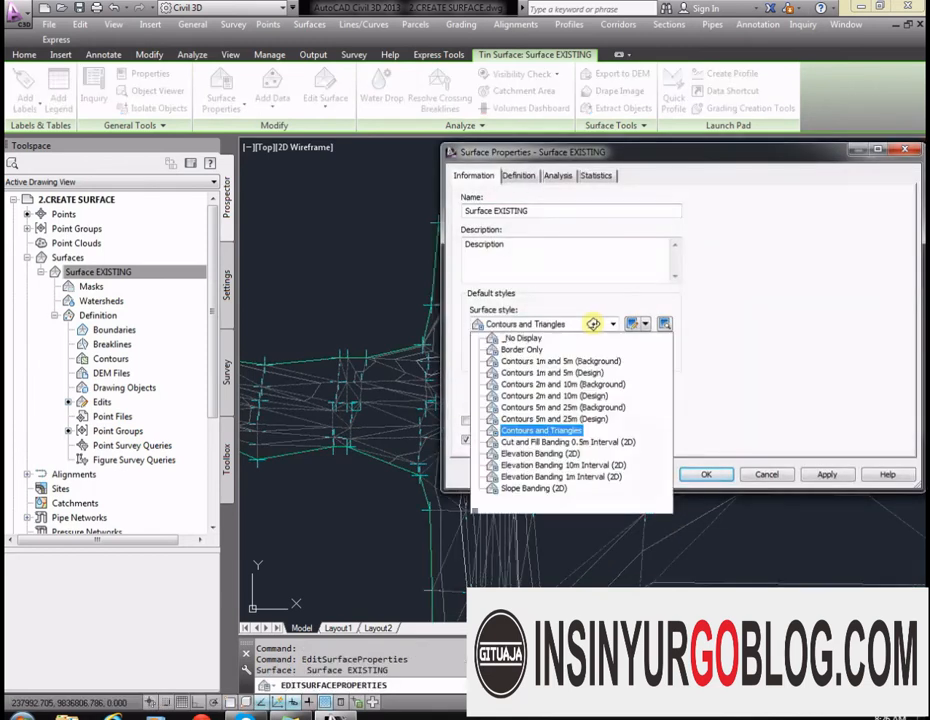
click(543, 455)
click(827, 474)
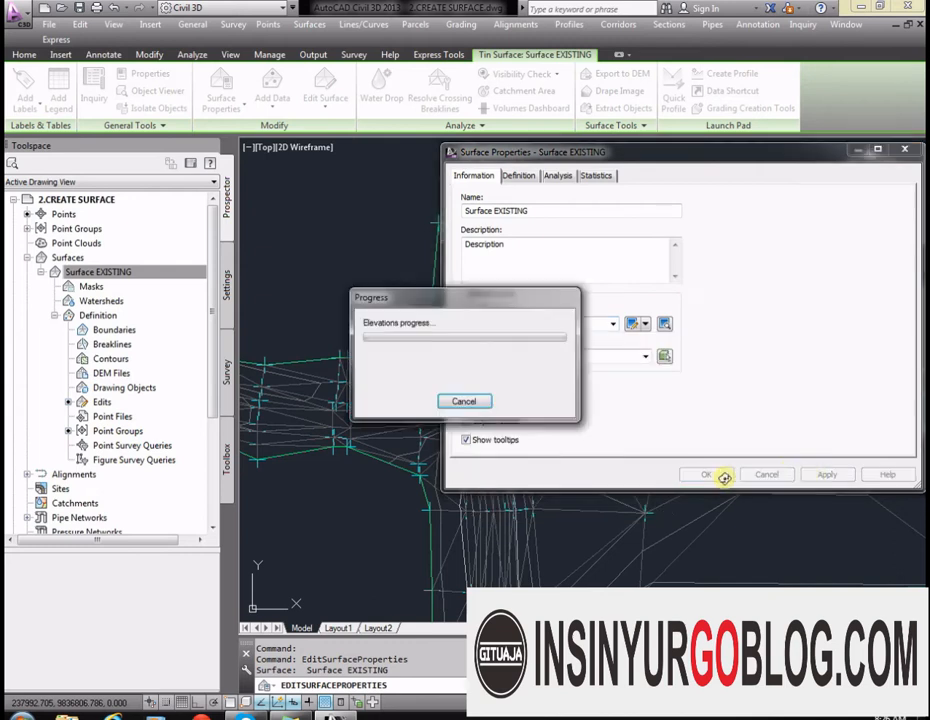
click(716, 476)
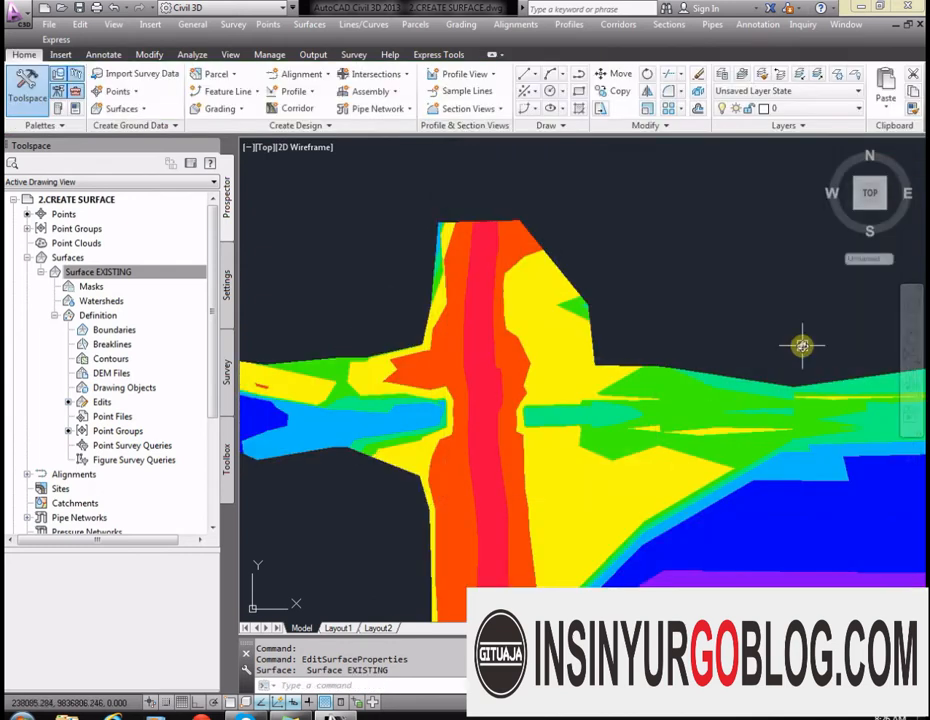
Step: Examine the elevation bands of Surface EXISTING over the central crossing and the western and eastern arms
scroll(811, 361, down, 4)
scroll(706, 382, up, 6)
scroll(517, 377, down, 4)
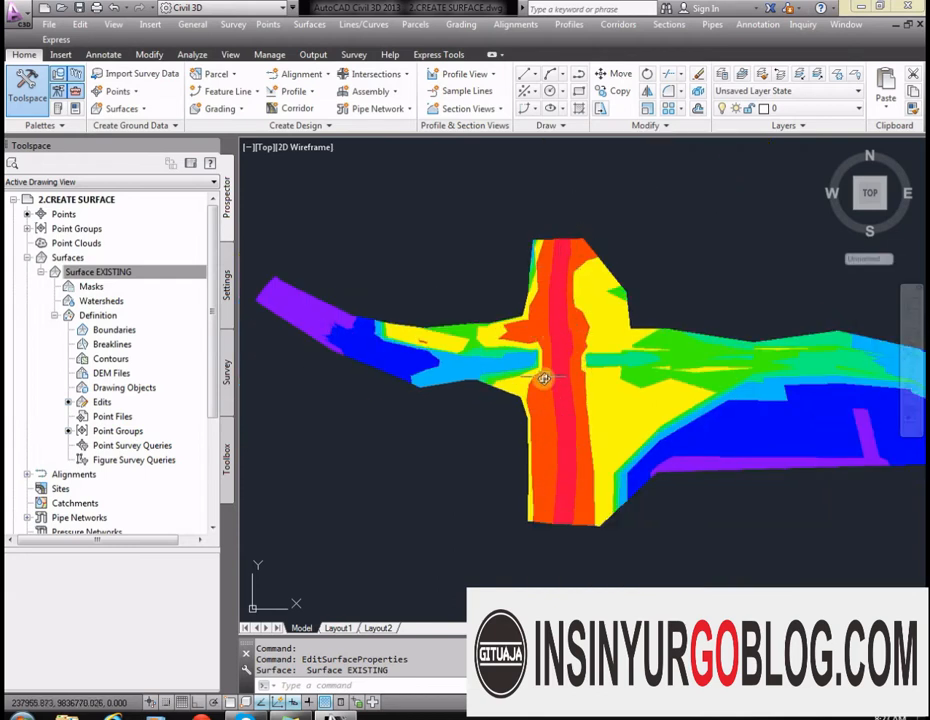
scroll(550, 375, up, 3)
scroll(504, 352, down, 3)
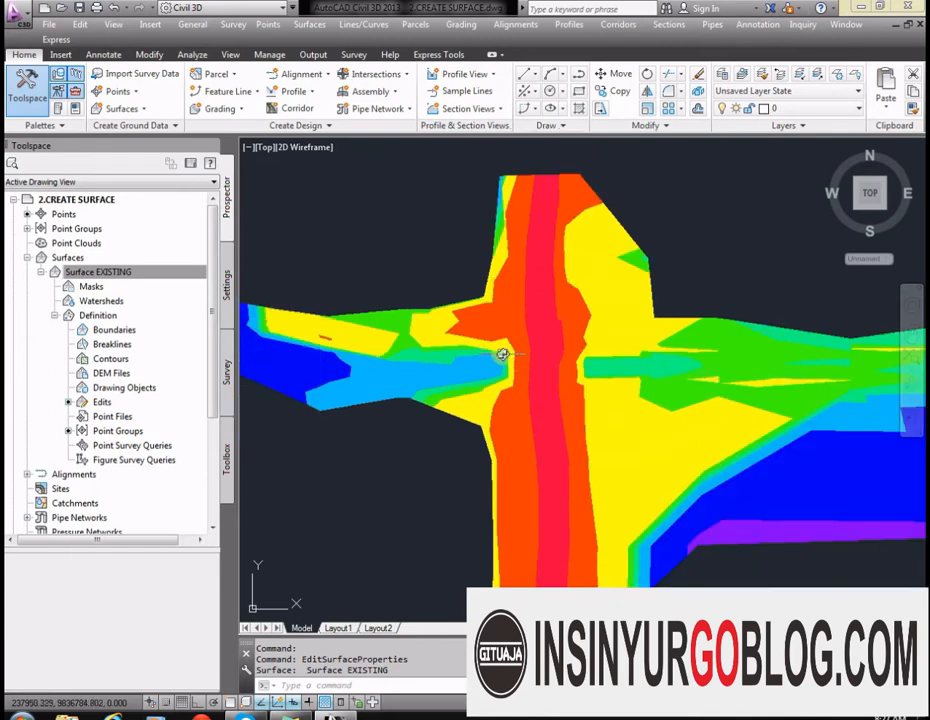
scroll(436, 376, up, 2)
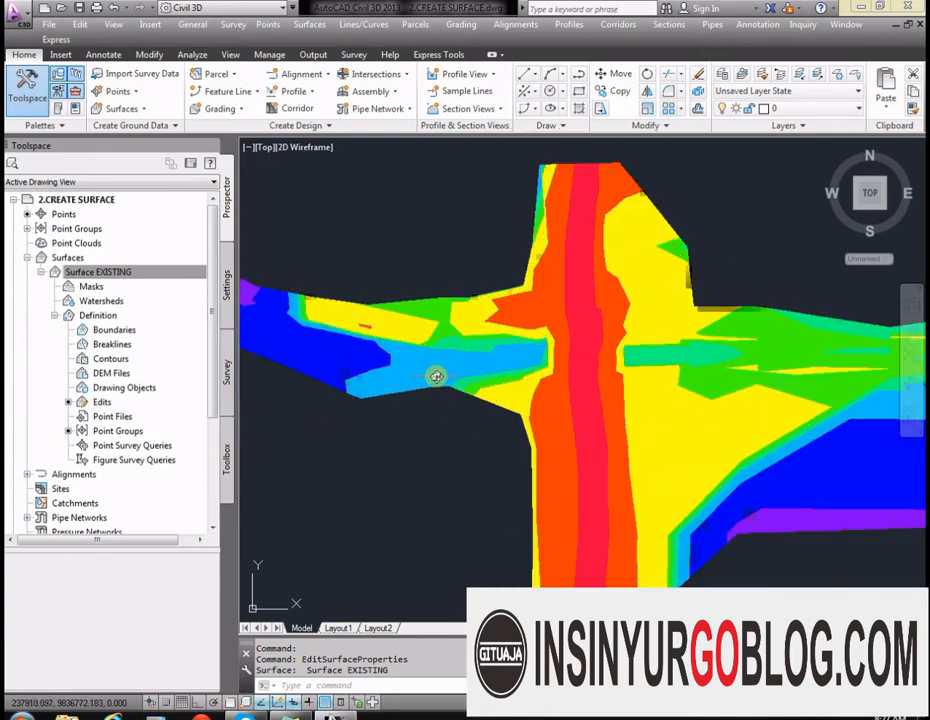
scroll(552, 270, down, 2)
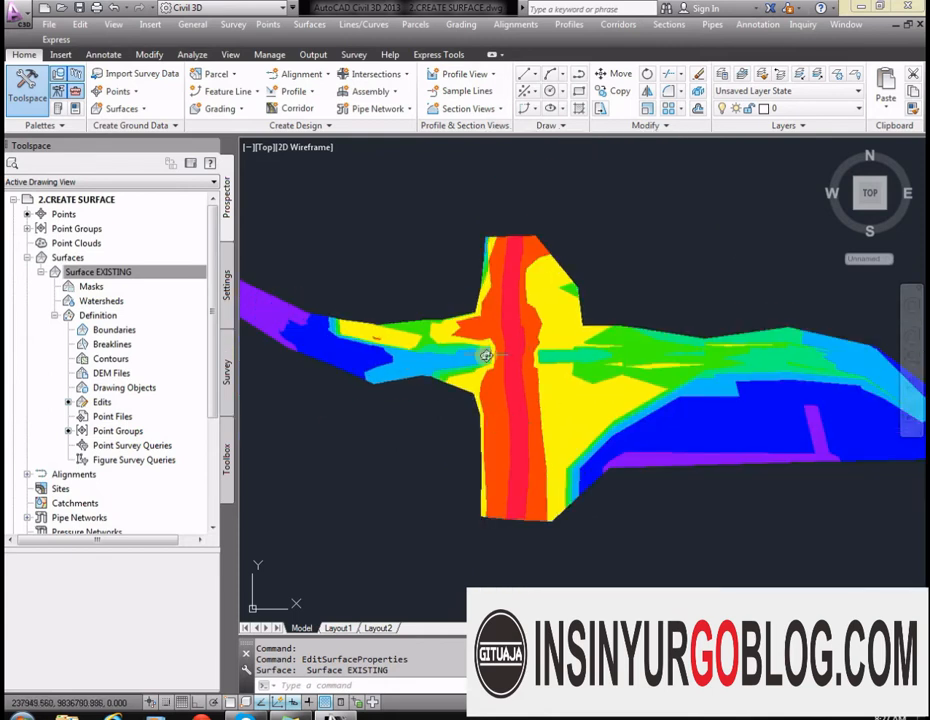
Step: Generate 8 ranges in the elevation analysis of Surface EXISTING and enlarge the properties window to show all range details
click(585, 365)
right_click(587, 365)
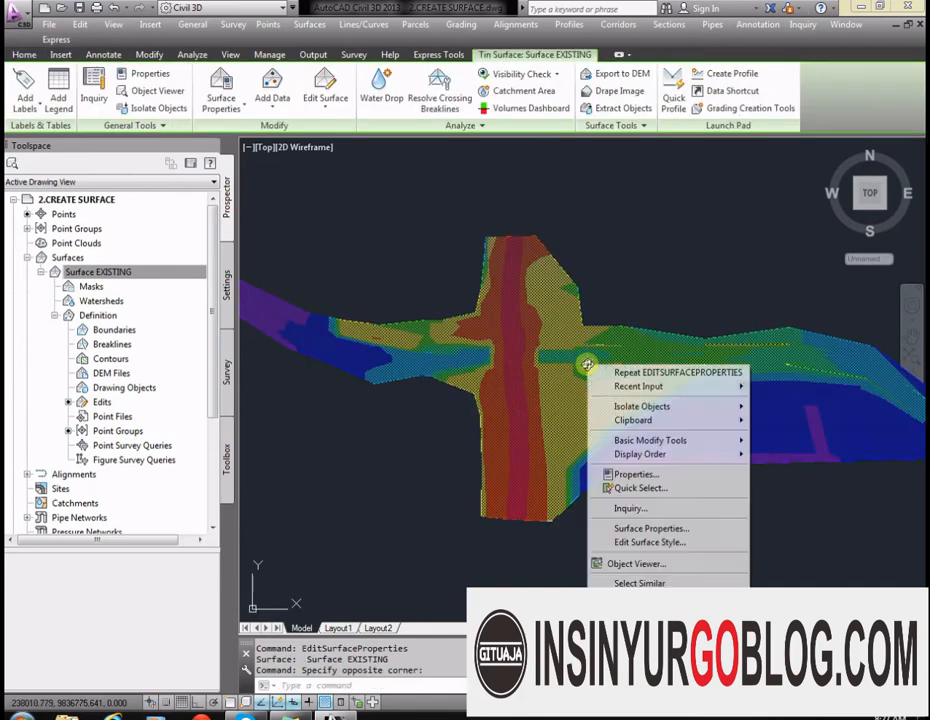
click(643, 527)
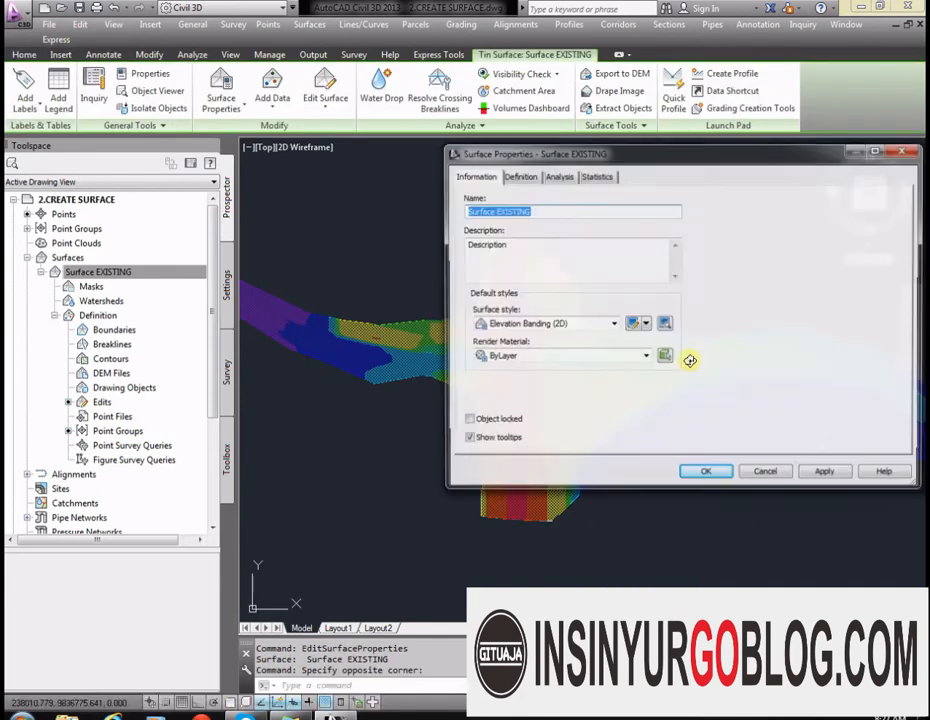
click(595, 176)
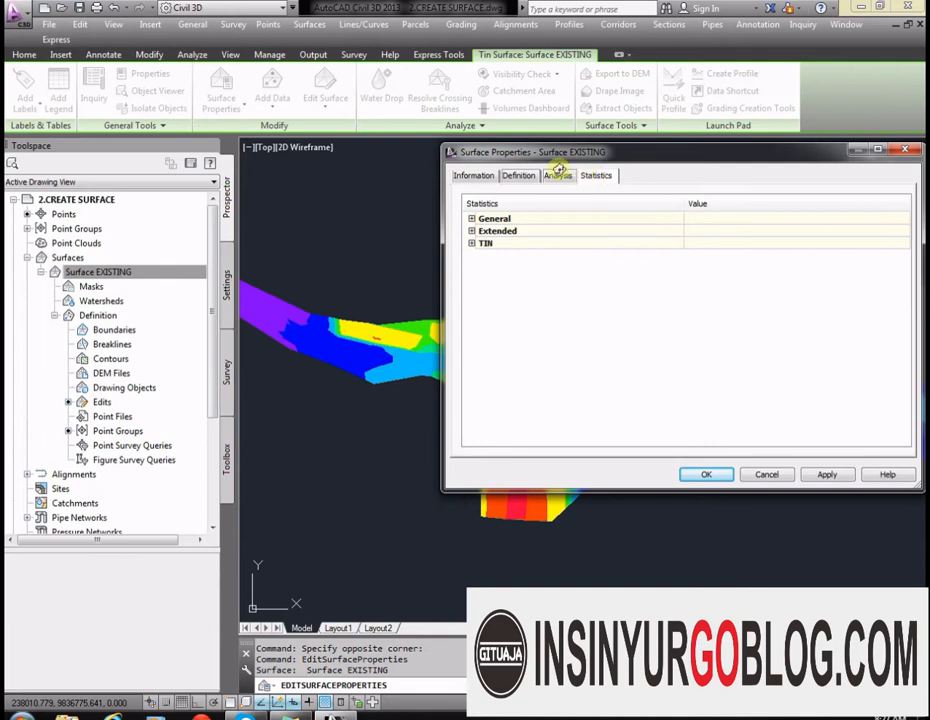
click(558, 175)
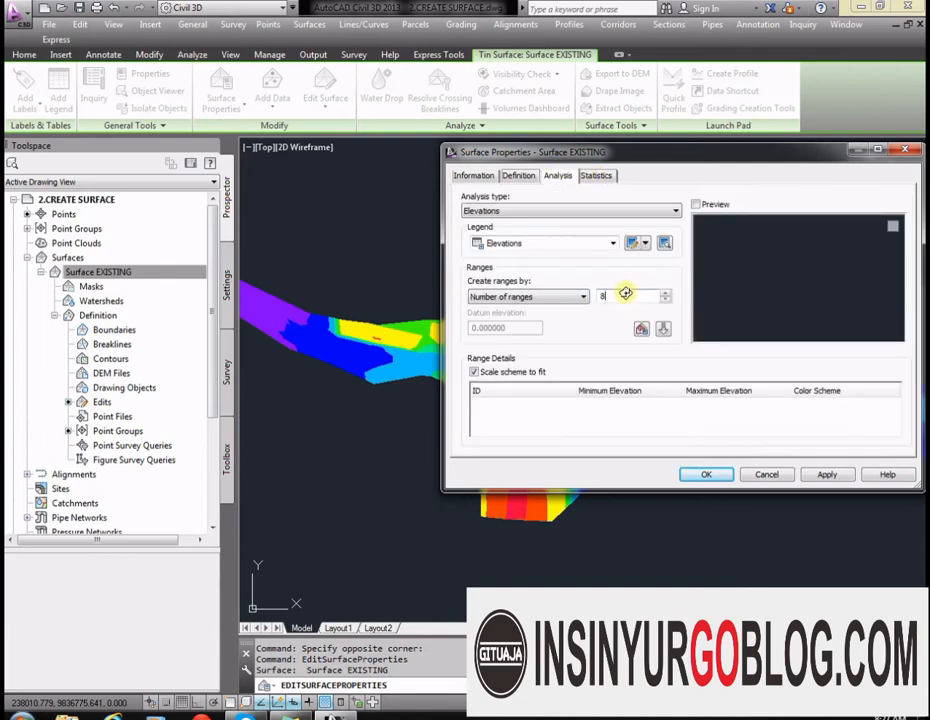
click(666, 328)
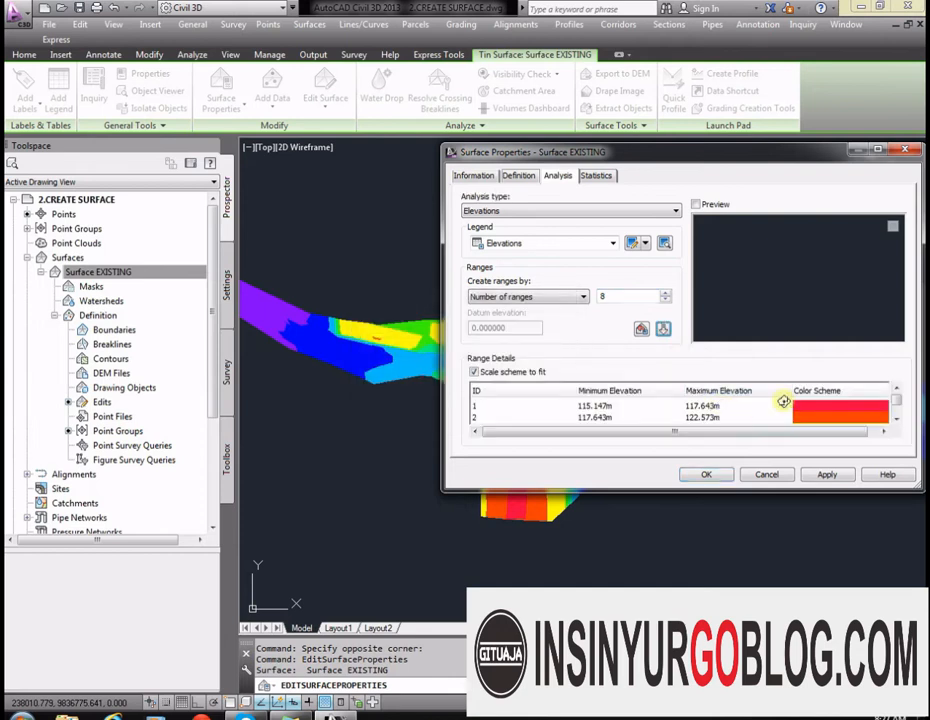
drag(828, 490, 828, 638)
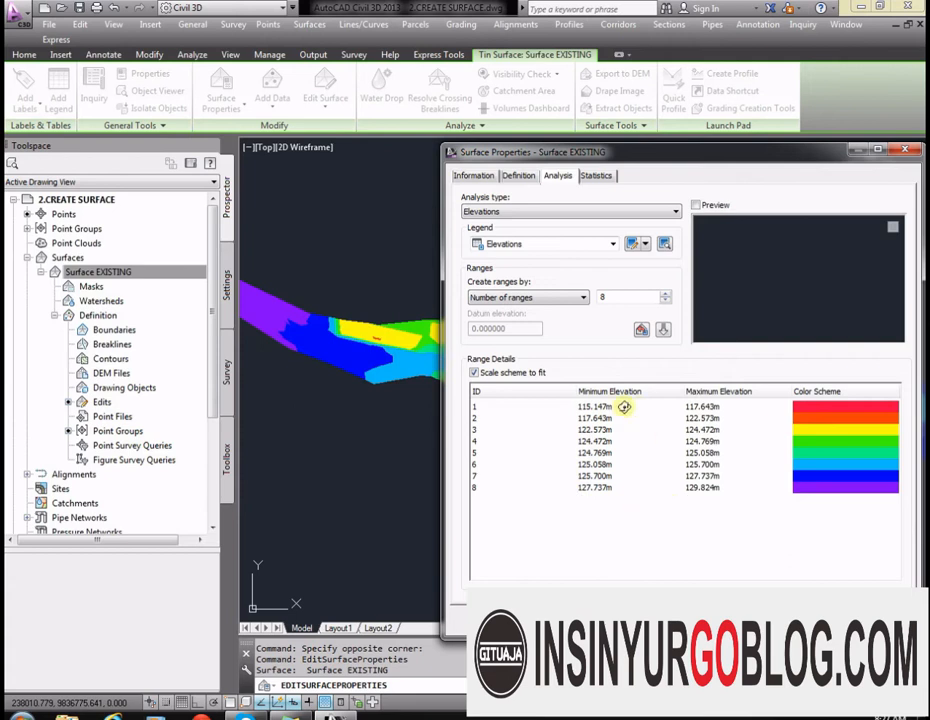
Step: Set the elevation analysis to 5 ranges, regenerate the range details and accept the surface properties
drag(617, 305, 591, 295)
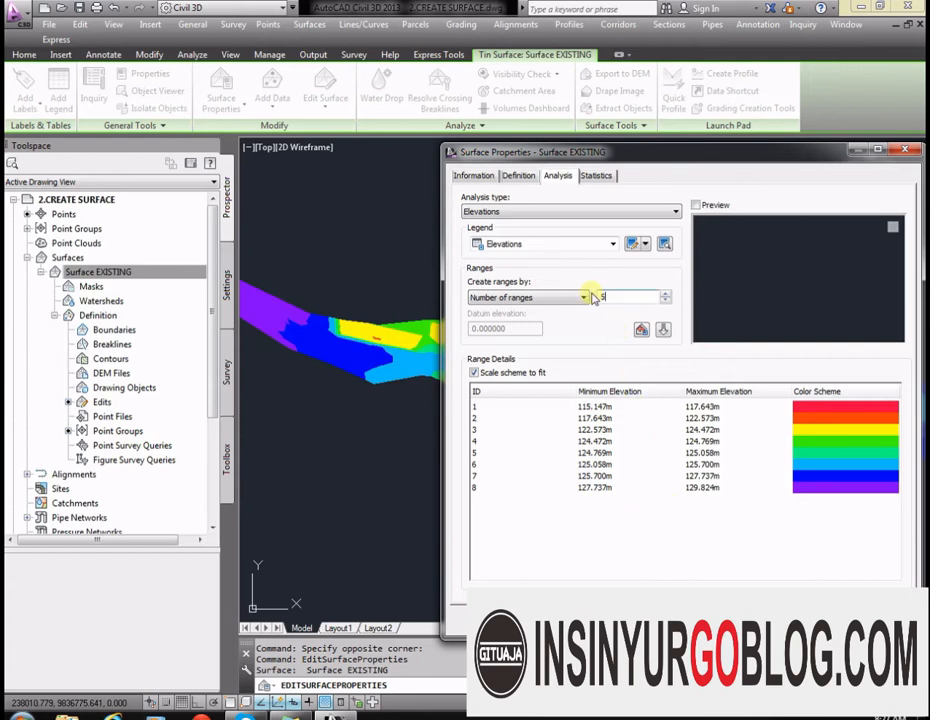
click(661, 330)
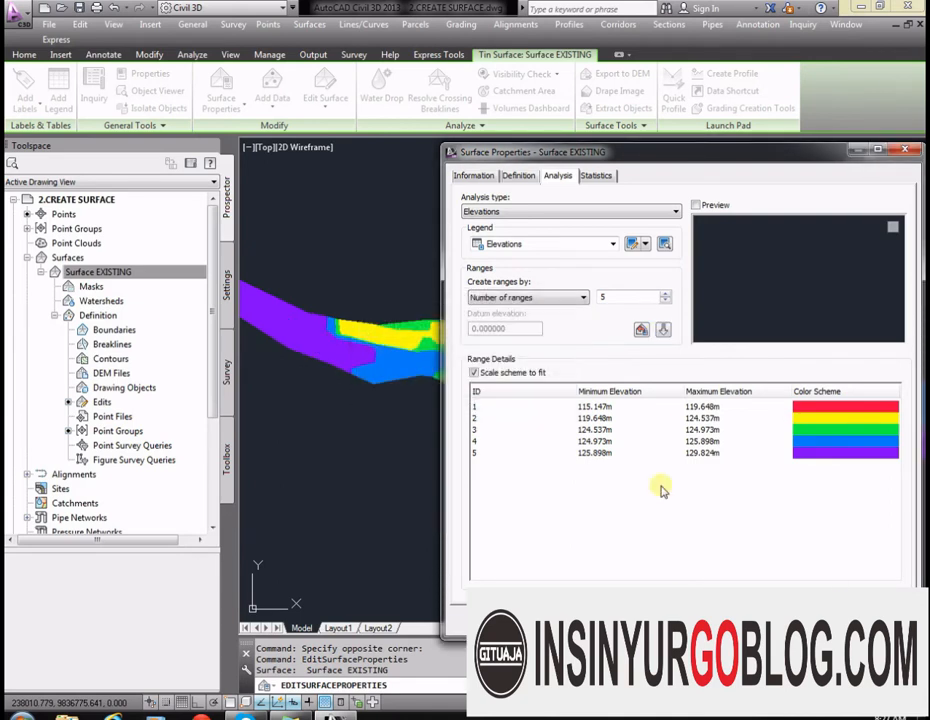
click(706, 618)
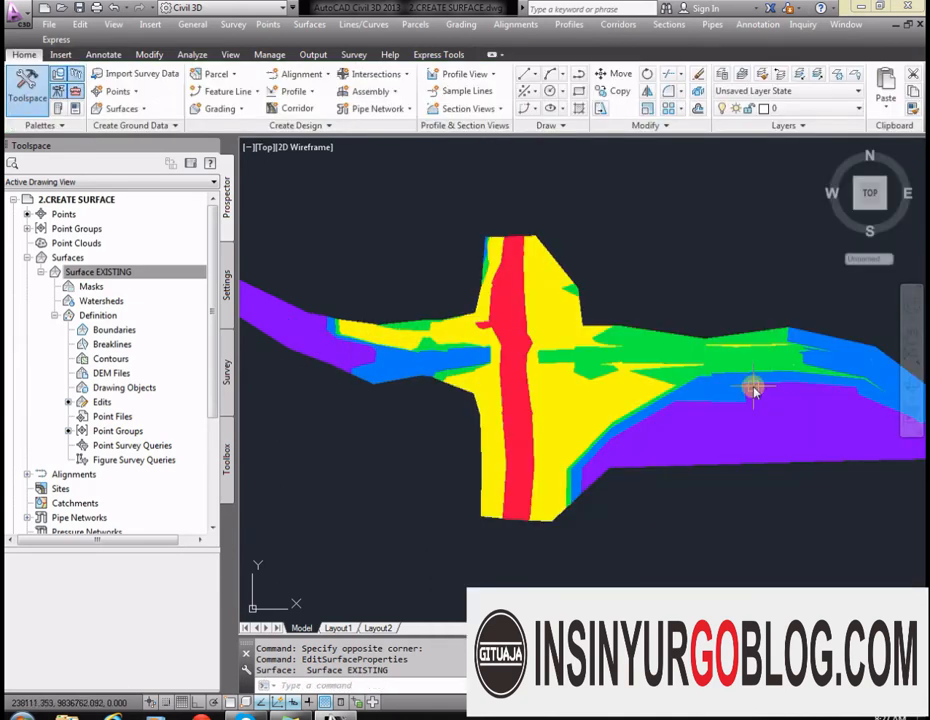
Step: Change the surface style of Surface EXISTING to Slope Banding (2D)
click(563, 388)
right_click(562, 386)
click(621, 549)
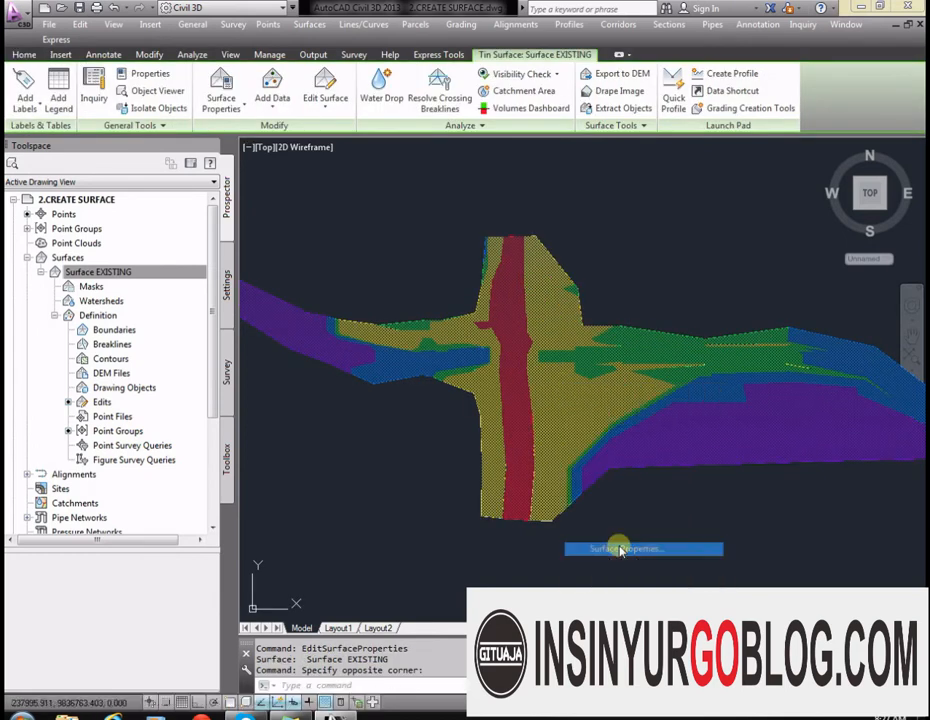
click(475, 175)
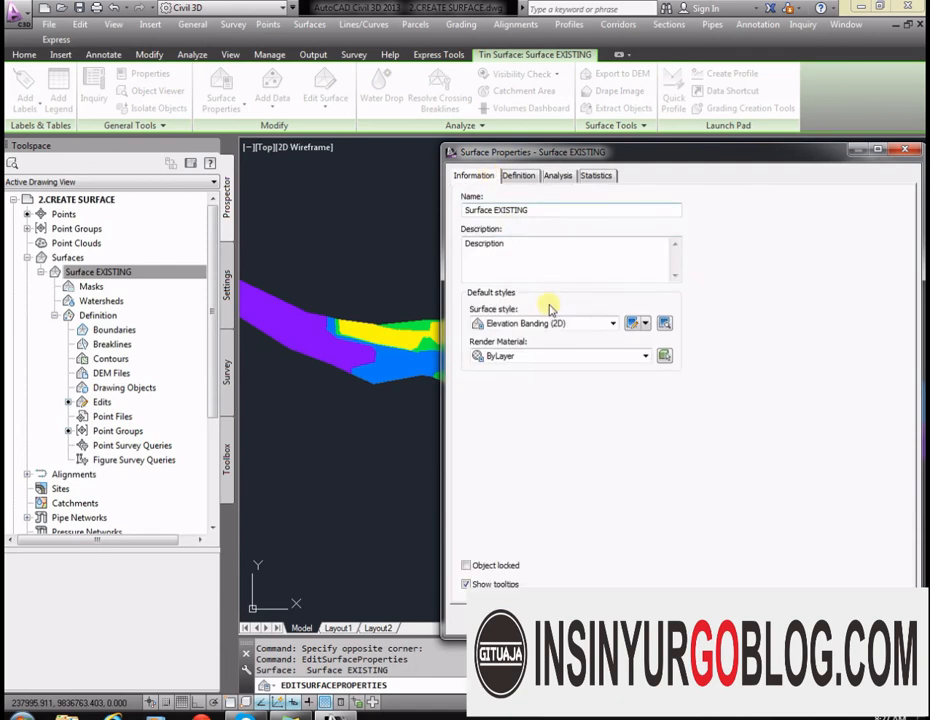
click(560, 323)
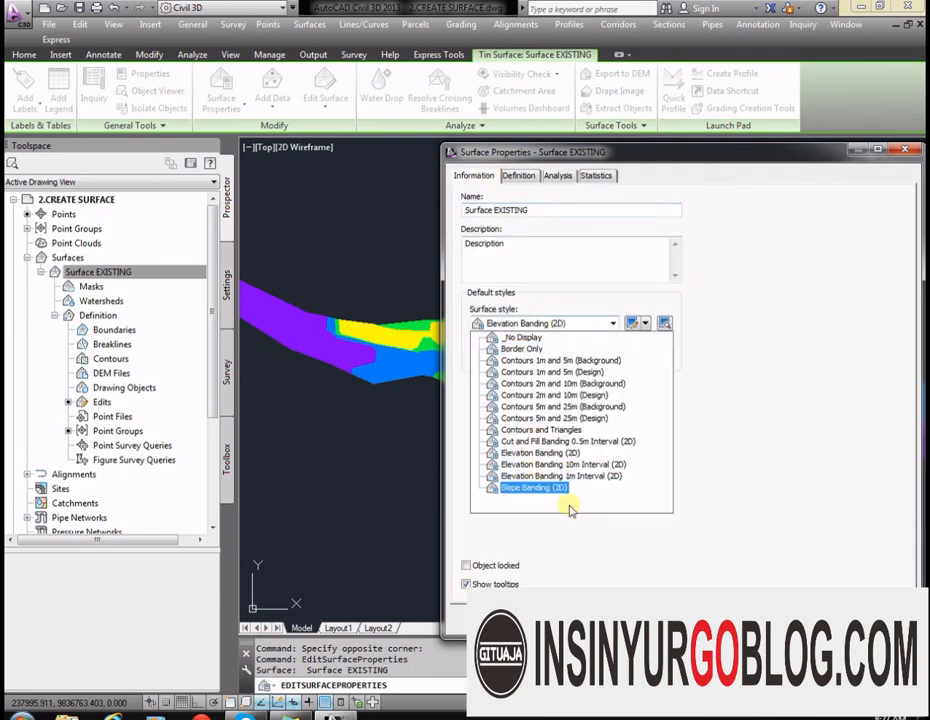
click(535, 488)
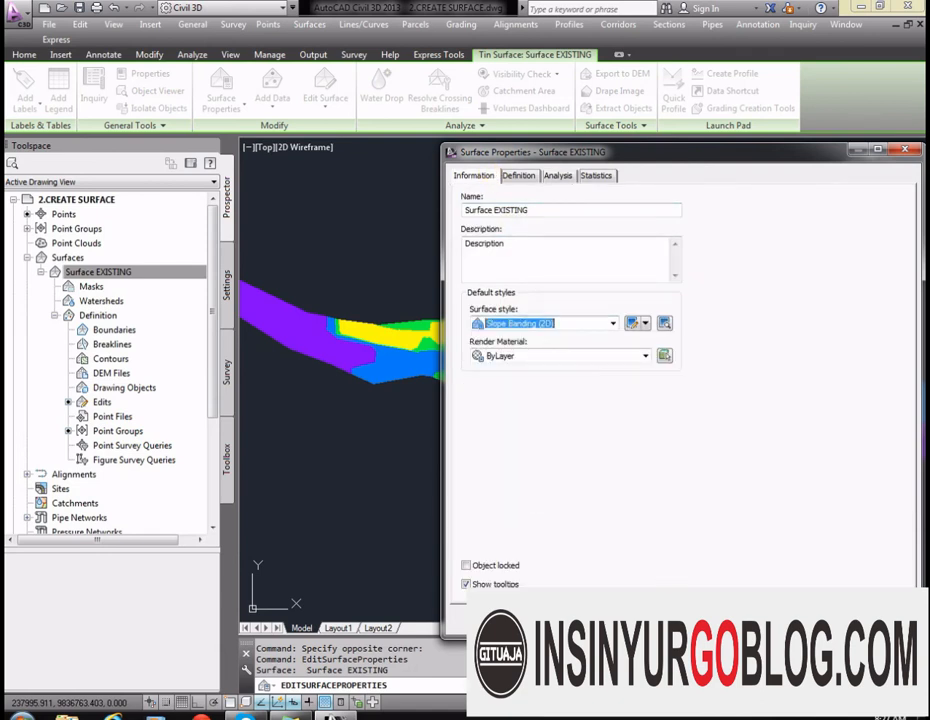
click(706, 619)
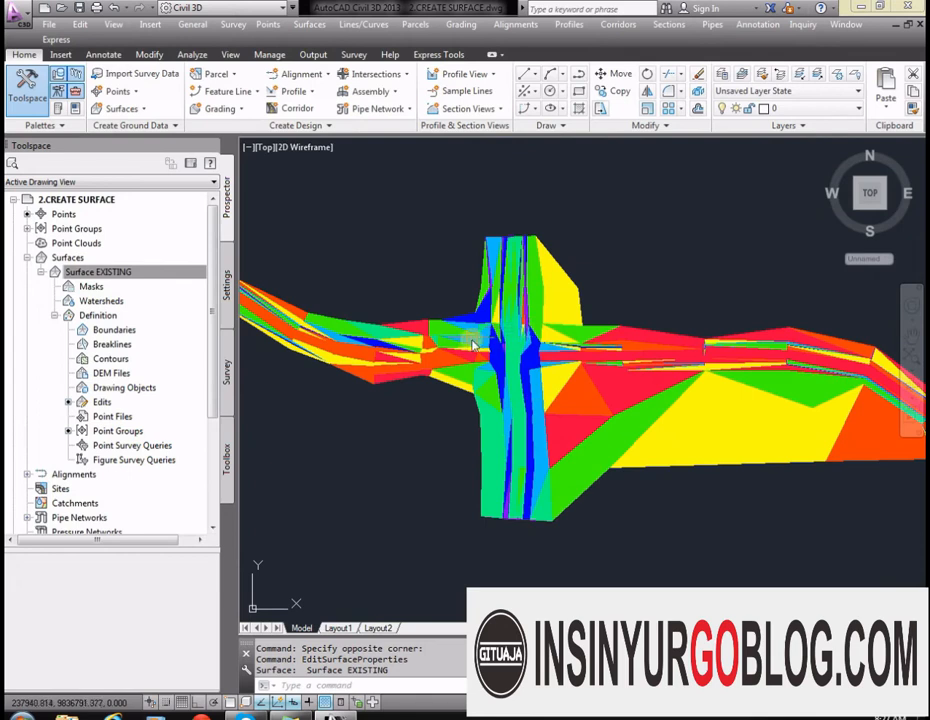
Step: Switch the analysis type of Surface EXISTING to Slopes and generate 8 ranges with the Slope legend
scroll(496, 326, up, 4)
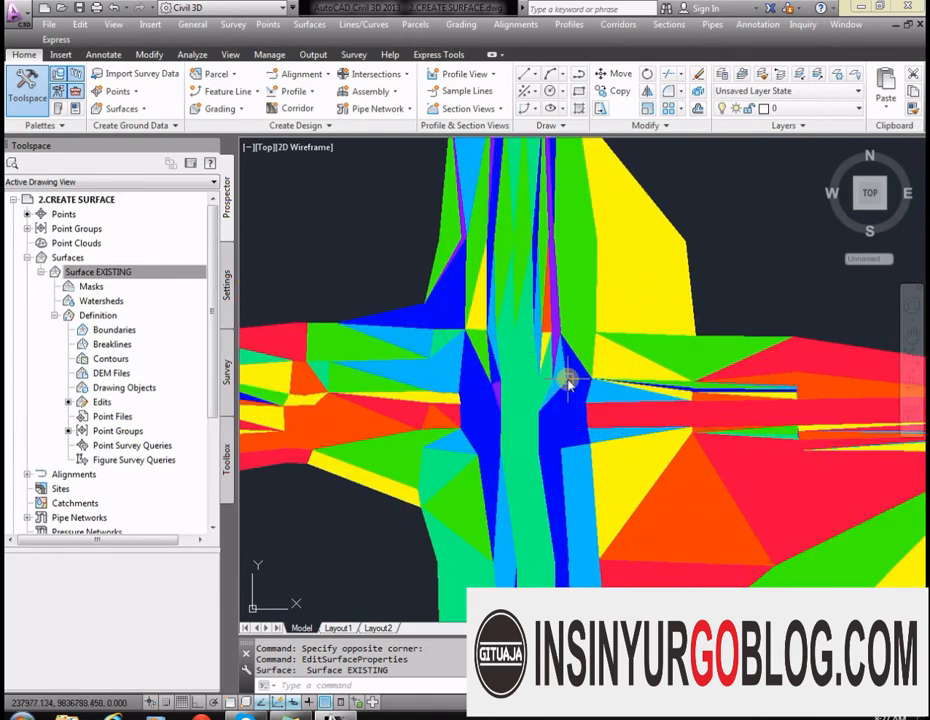
scroll(568, 383, down, 2)
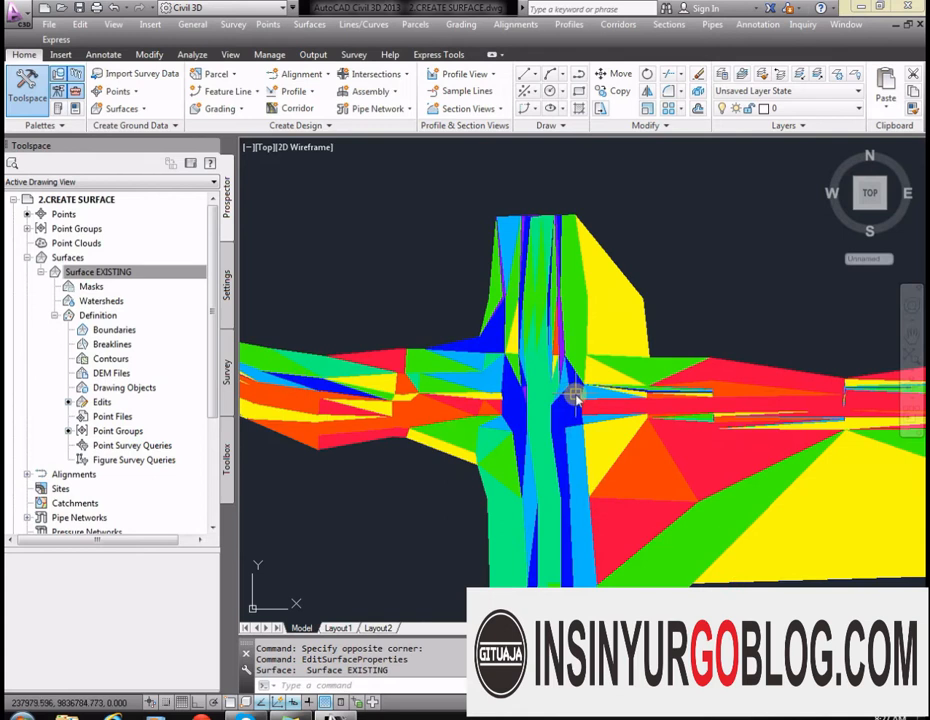
click(648, 400)
right_click(648, 396)
click(708, 558)
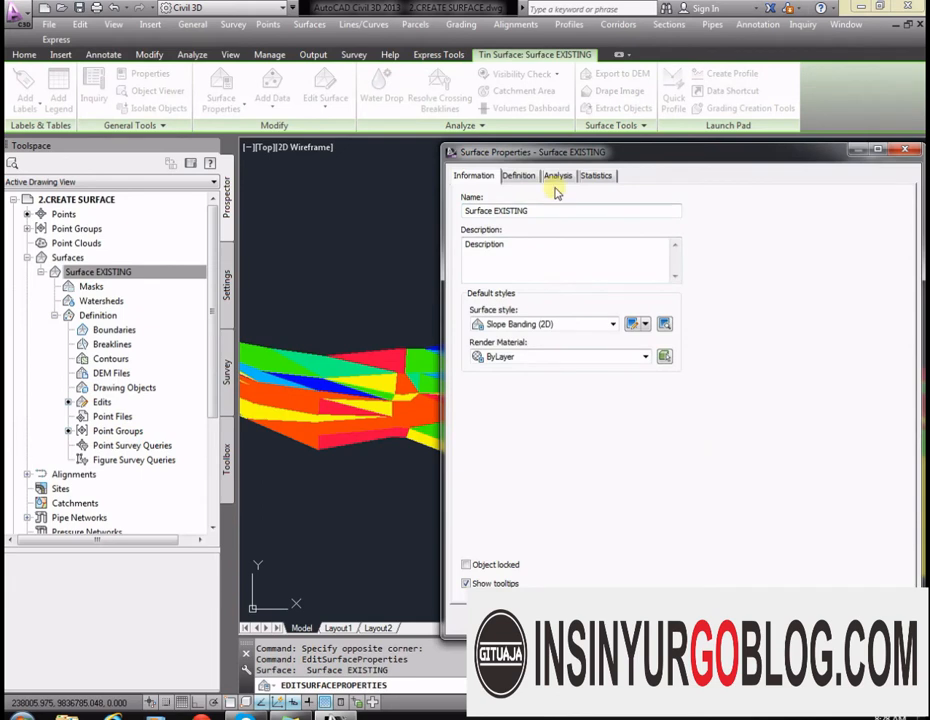
click(558, 176)
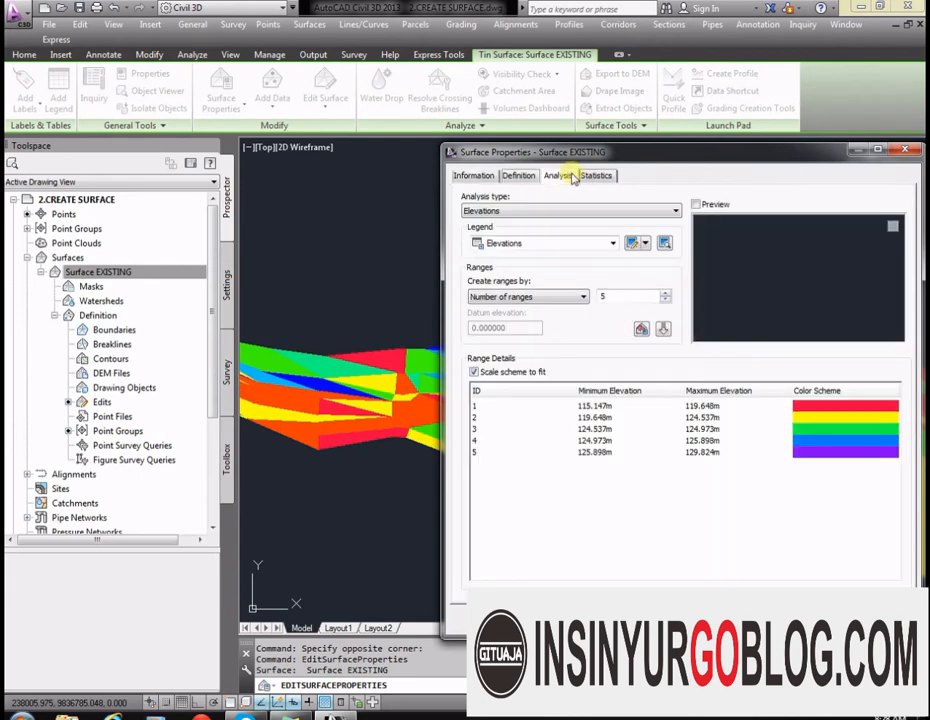
click(664, 329)
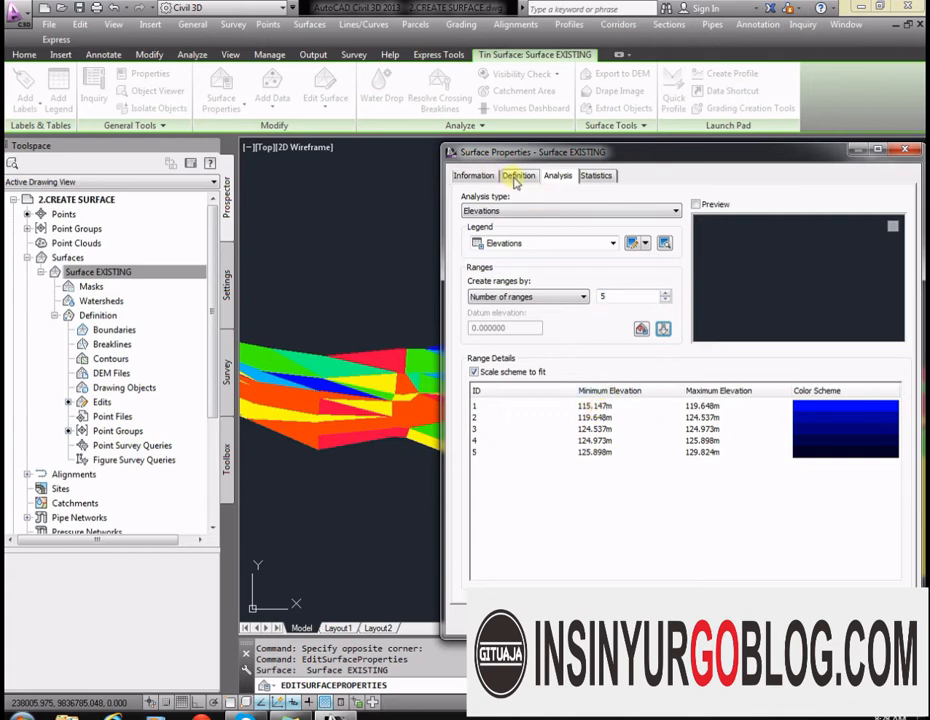
click(531, 212)
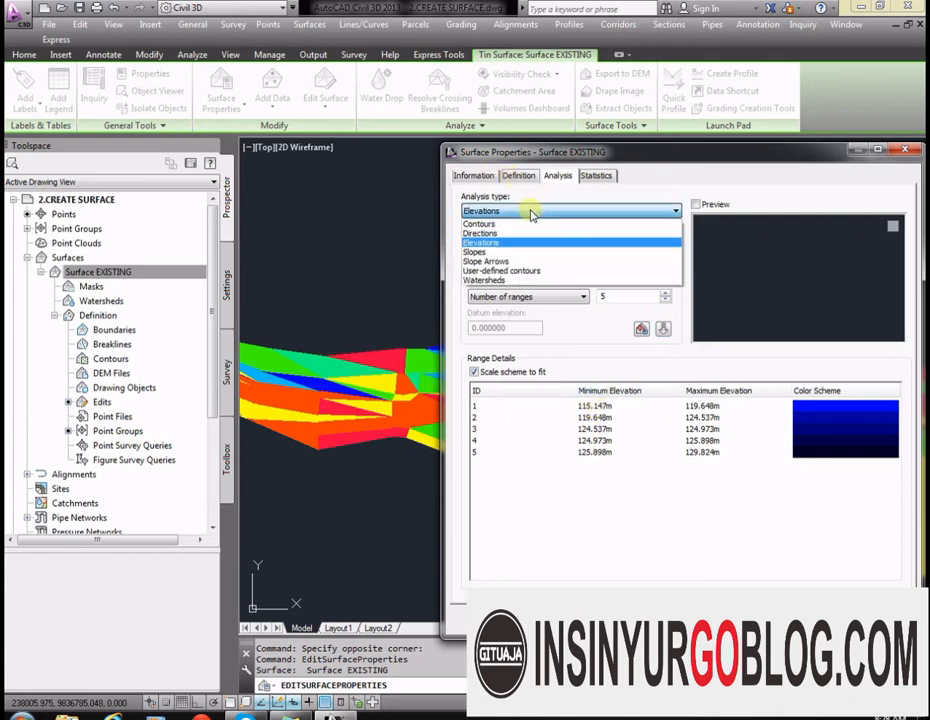
click(492, 252)
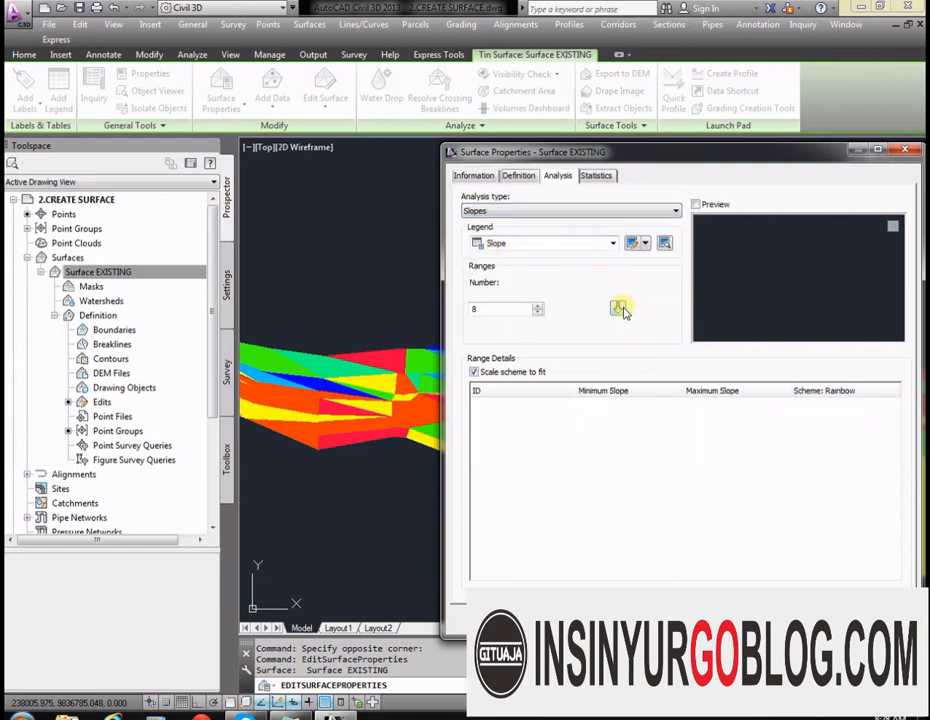
click(620, 309)
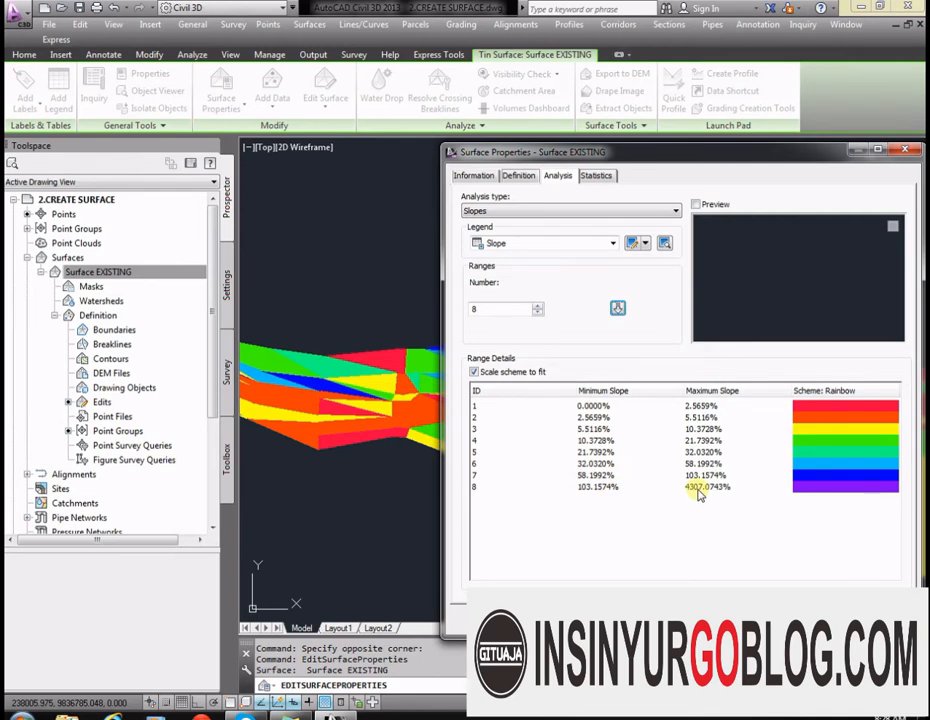
Step: Compare the slope ranges and their colours with the banded surface, review the available surface styles and close the surface properties
mouse_move(668, 153)
mouse_down()
mouse_move(697, 583)
mouse_move(677, 533)
mouse_up()
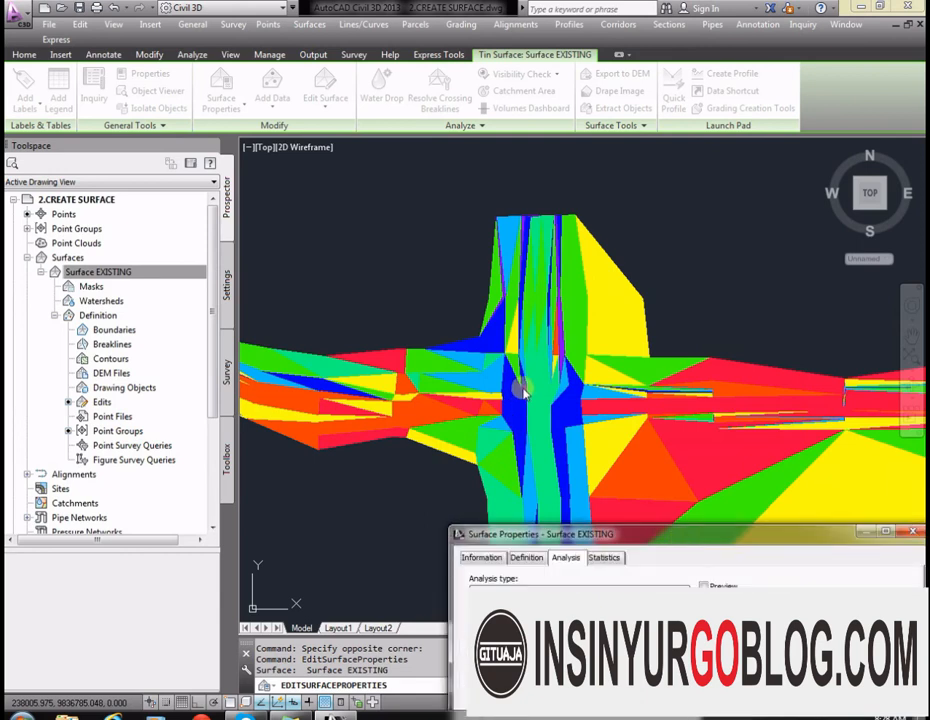
drag(617, 534, 570, 118)
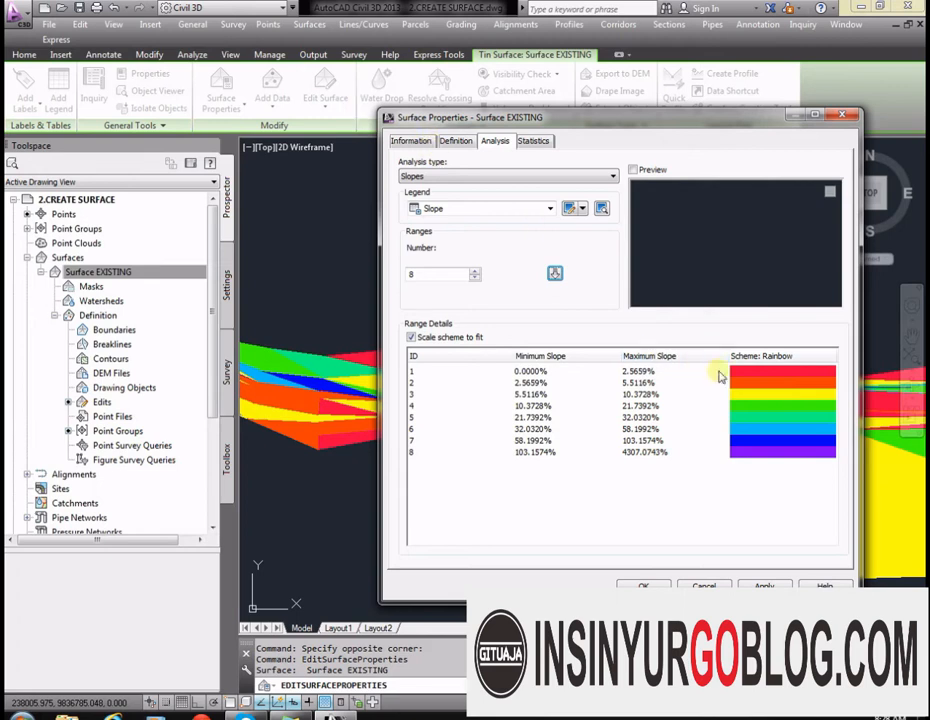
click(411, 141)
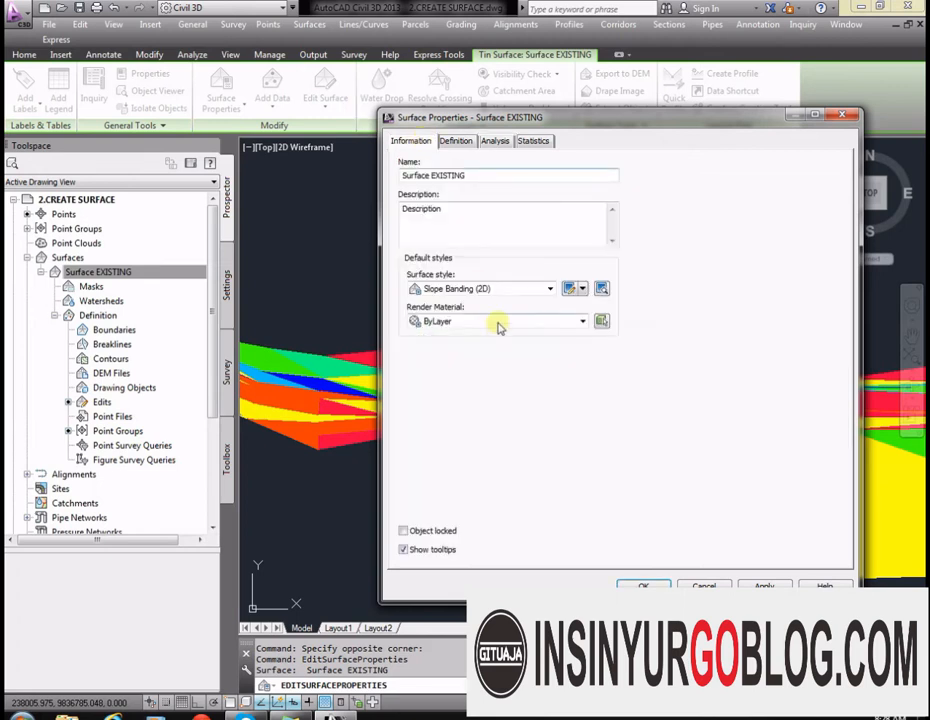
click(505, 289)
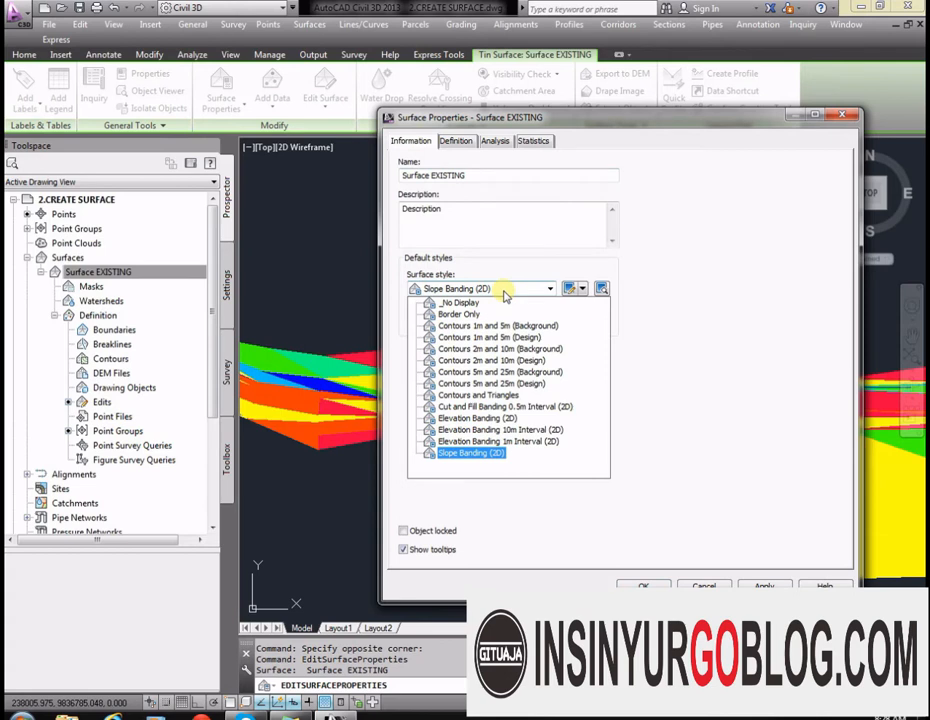
click(505, 291)
click(492, 144)
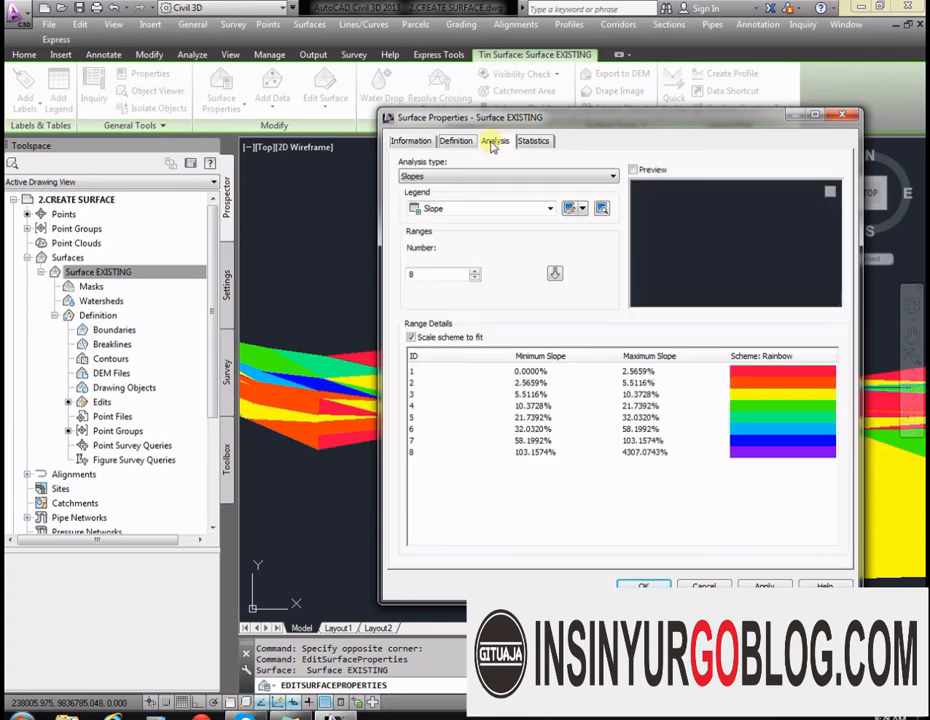
click(455, 141)
click(409, 146)
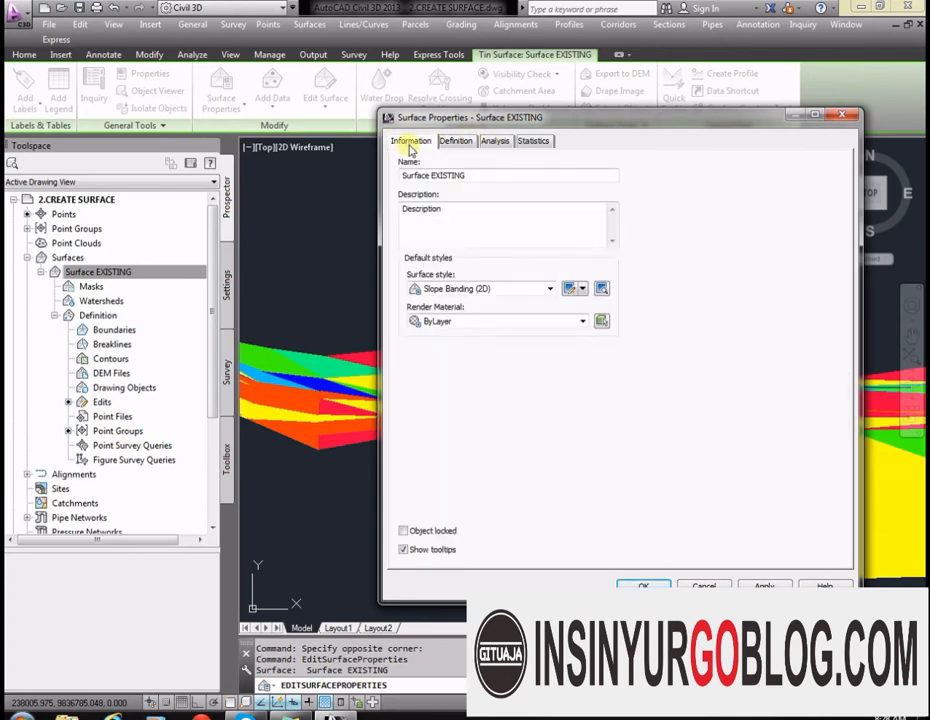
key(Escape)
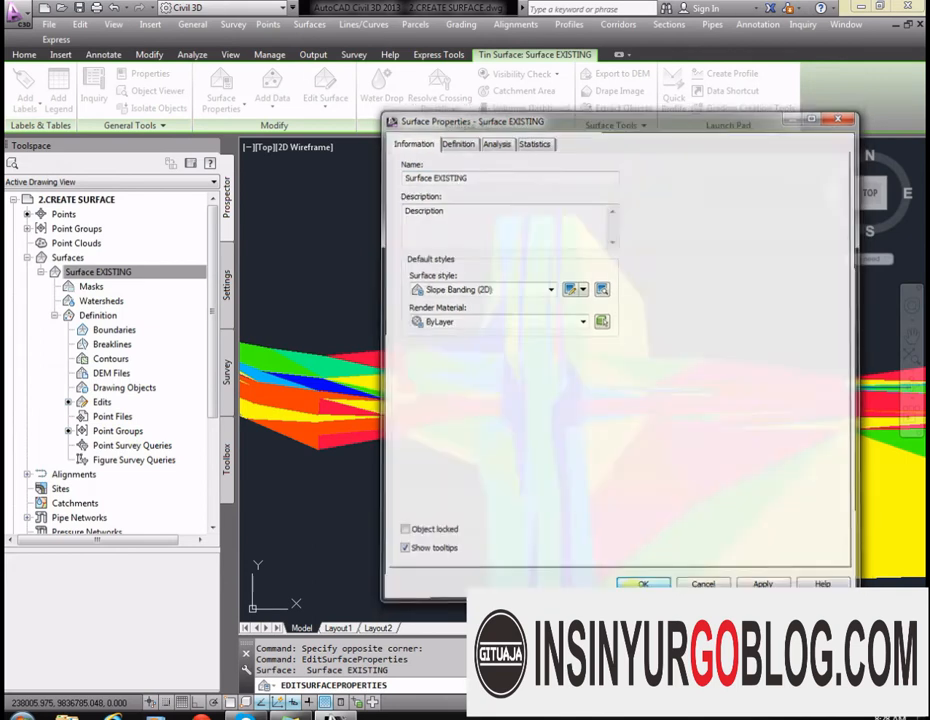
Step: Make the Slope Arrows component visible in plan view in the Slope Banding (2D) surface style
click(562, 393)
right_click(562, 393)
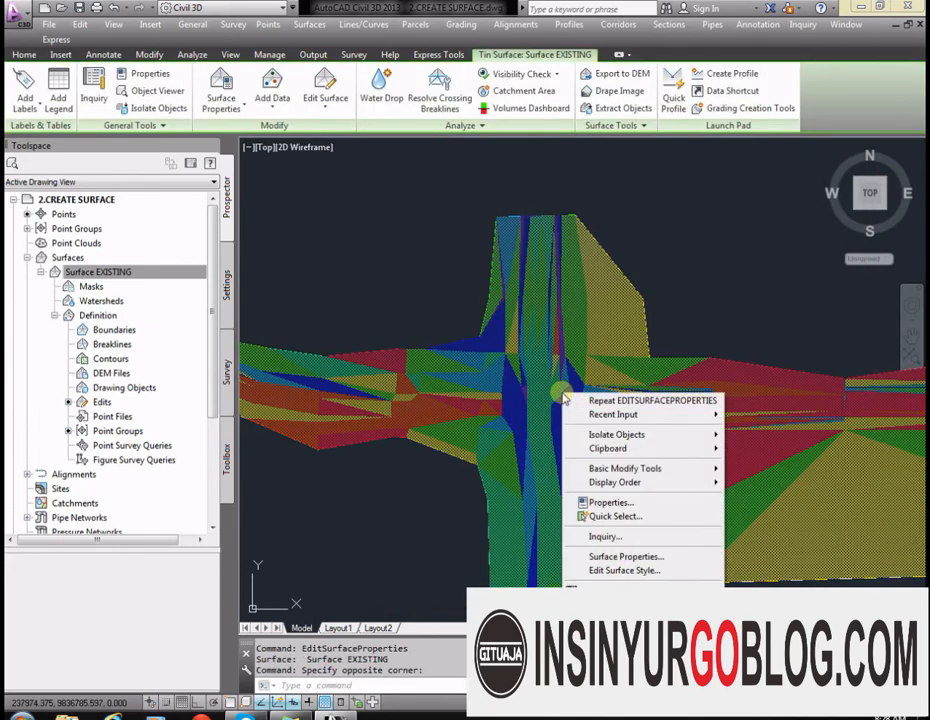
click(634, 572)
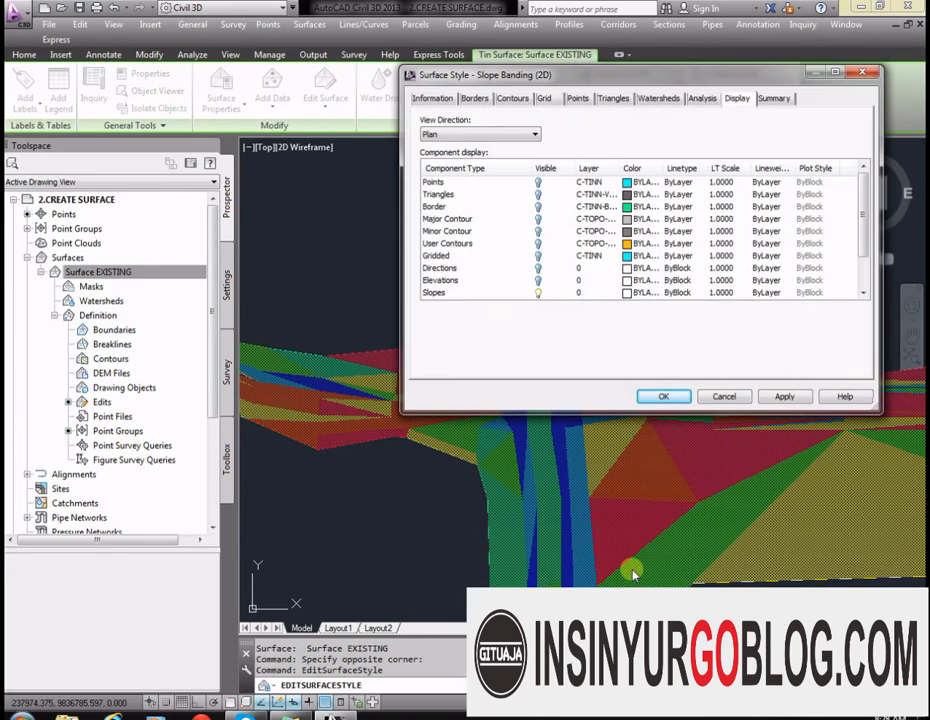
scroll(851, 255, down, 1)
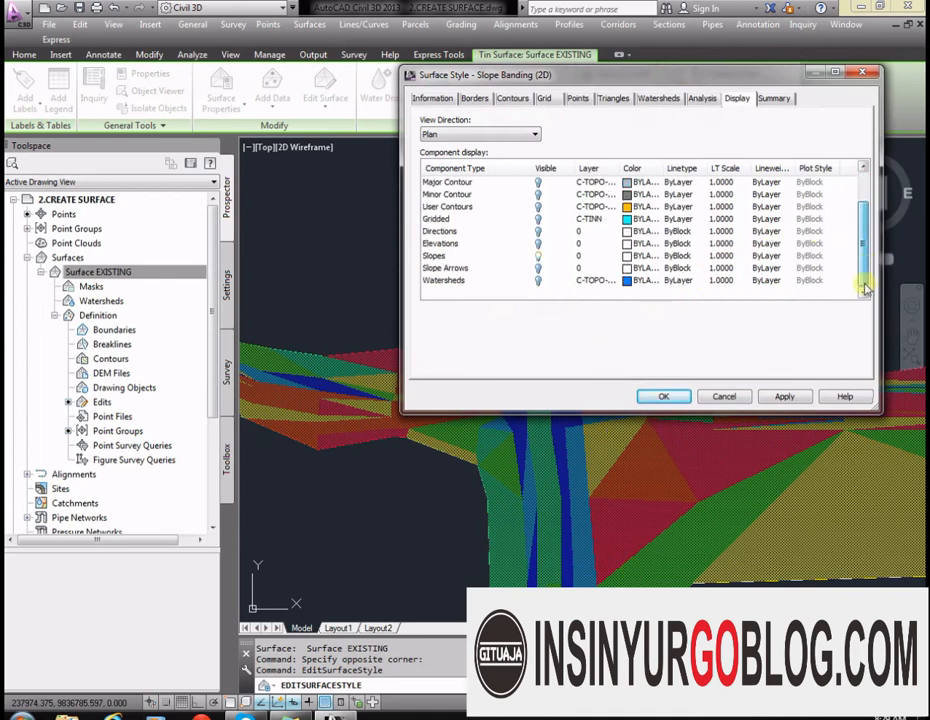
click(540, 270)
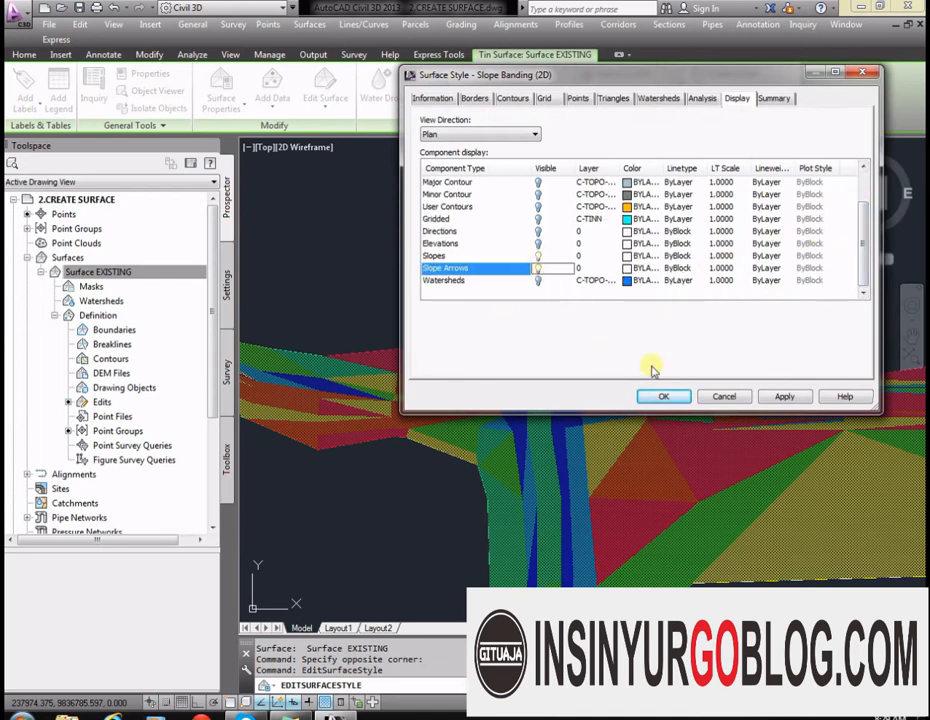
click(662, 396)
Step: Change the surface style of Surface EXISTING to Contours and Triangles
scroll(565, 326, up, 6)
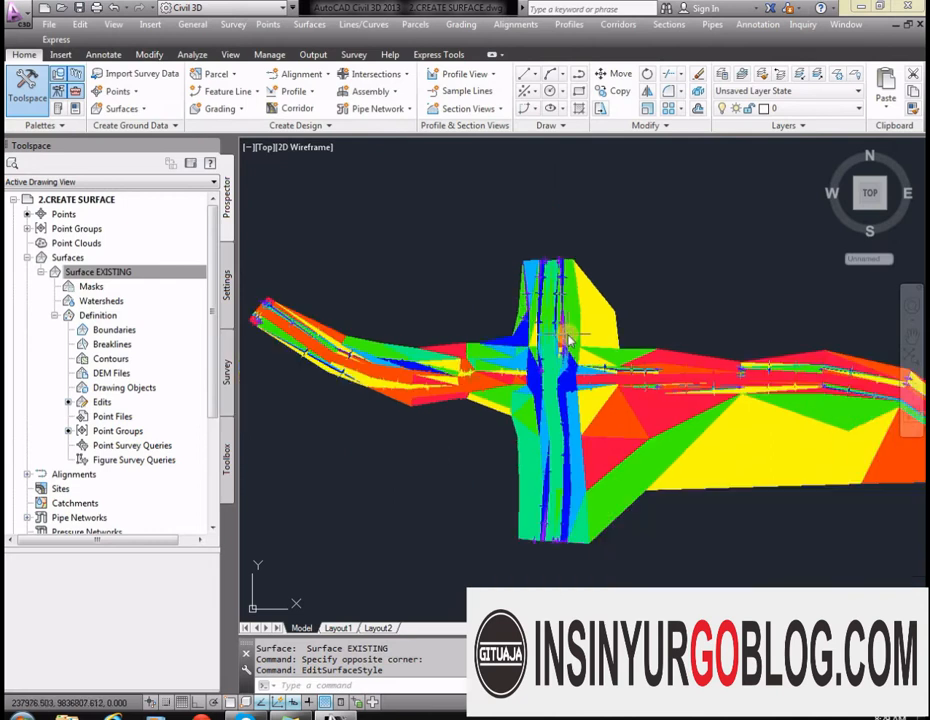
scroll(601, 327, down, 4)
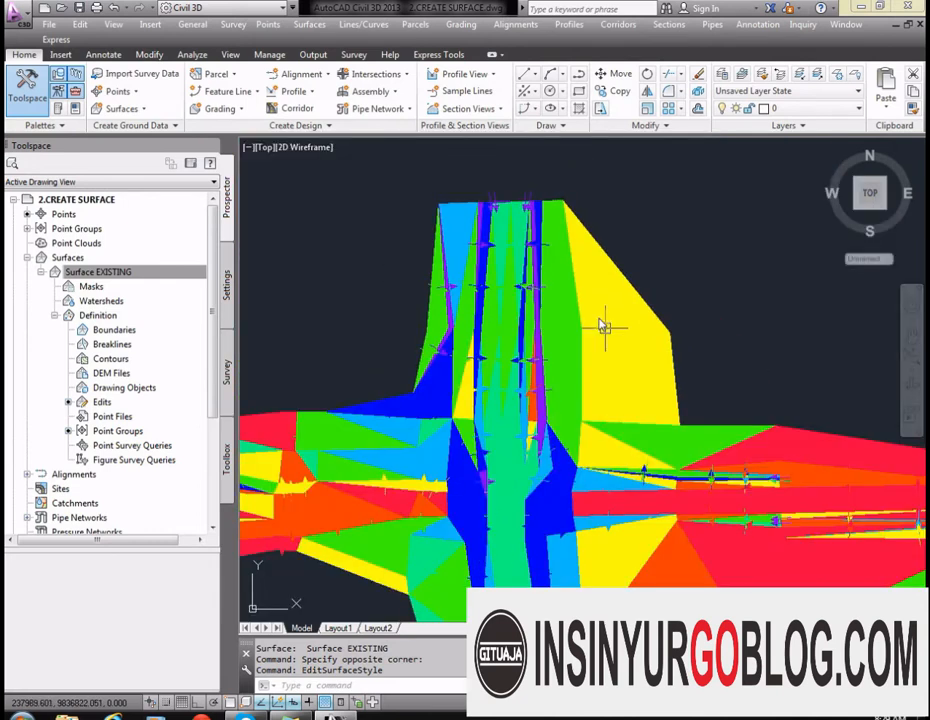
scroll(648, 401, up, 3)
scroll(560, 301, down, 4)
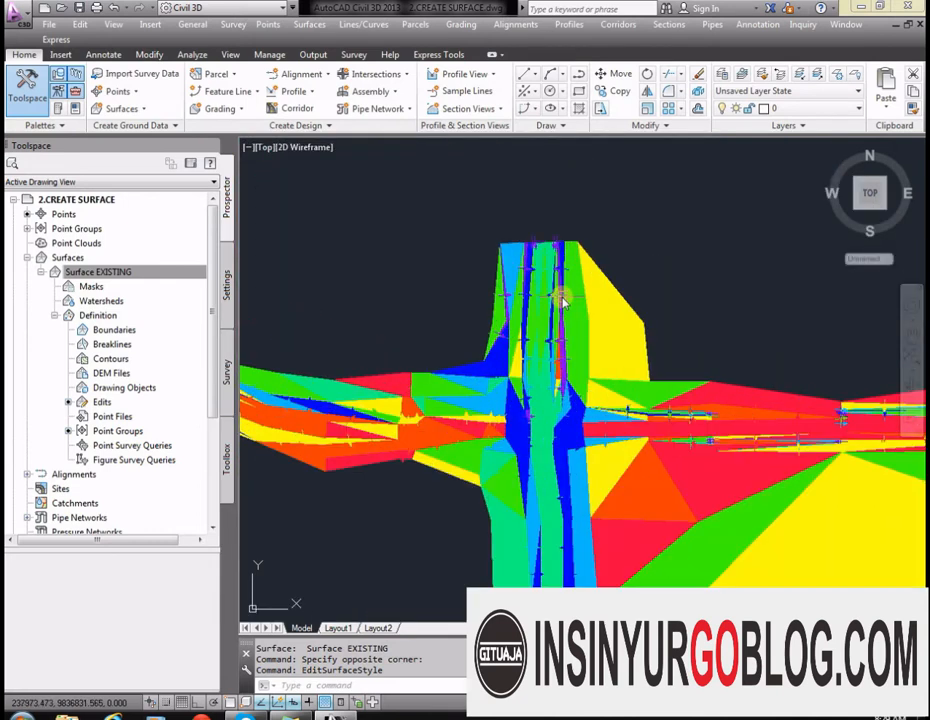
click(648, 352)
right_click(648, 352)
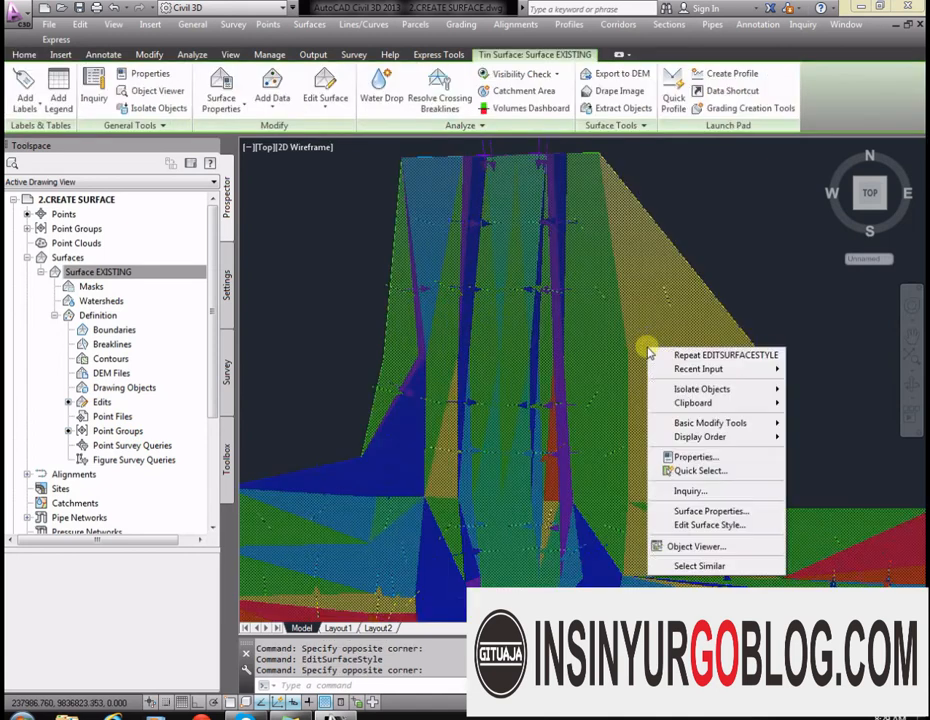
click(710, 511)
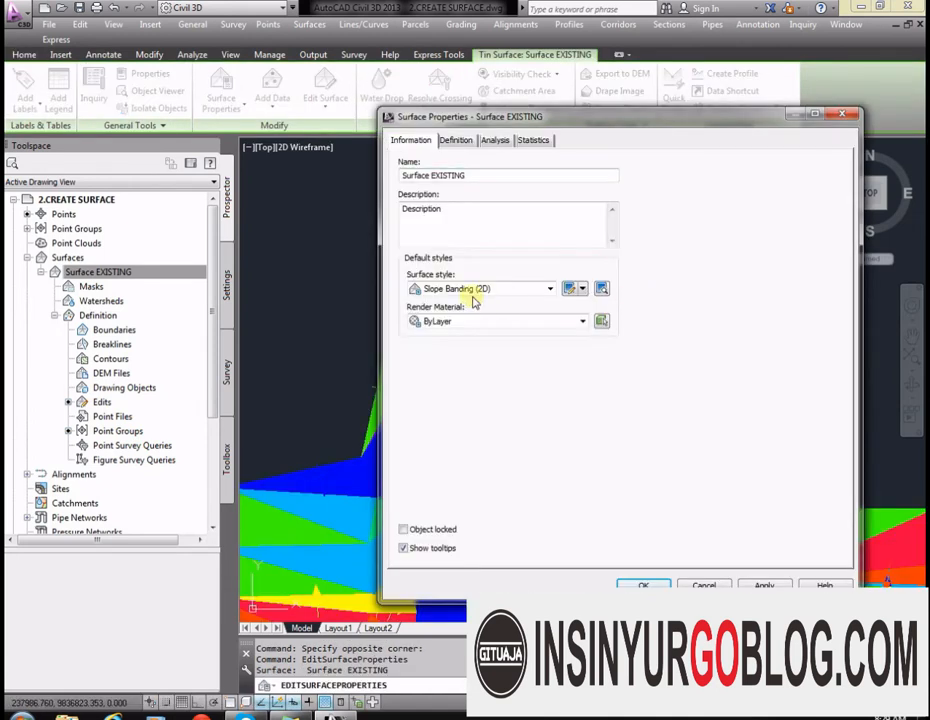
click(478, 289)
click(520, 392)
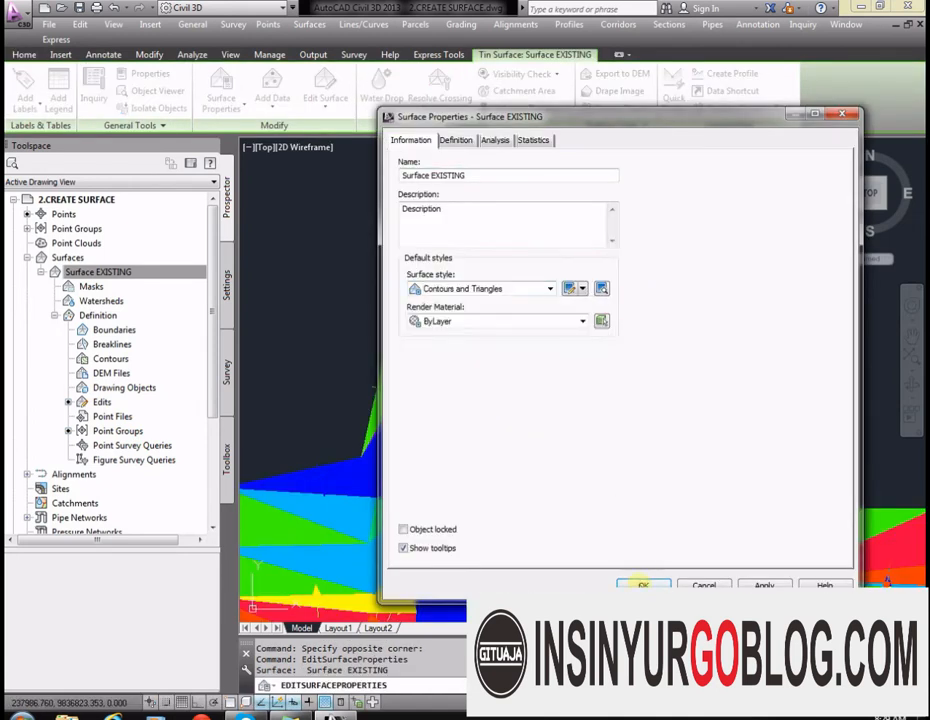
click(642, 585)
Step: Make the Slope Arrows component visible in plan view in the Contours and Triangles surface style
scroll(596, 359, down, 4)
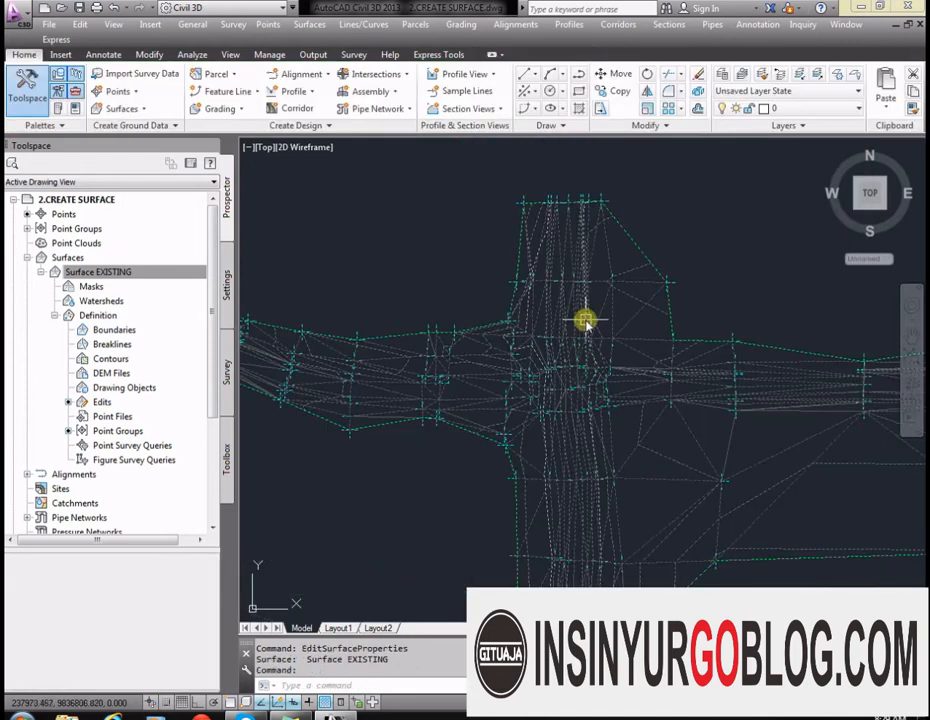
click(585, 321)
right_click(585, 321)
click(652, 498)
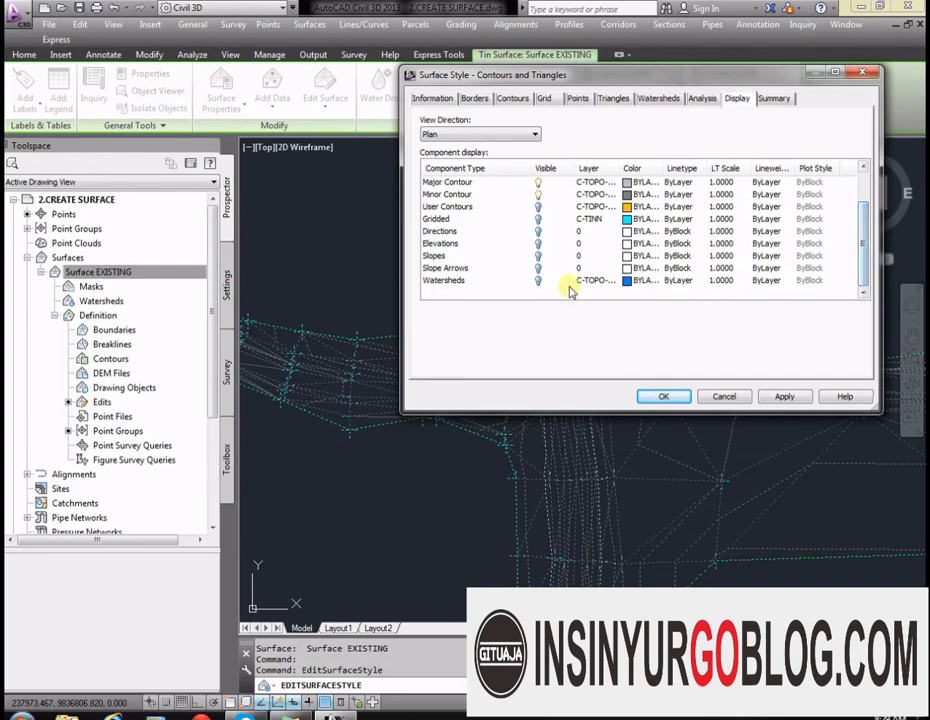
click(538, 268)
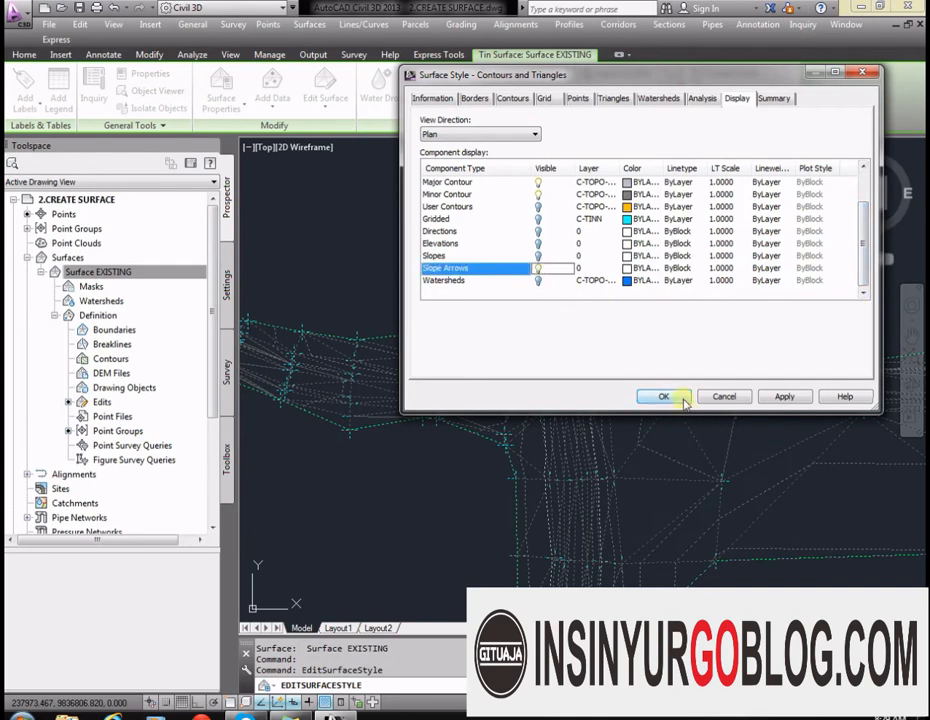
click(663, 396)
Step: Examine the directions and colours of the slope arrows around the crossing and along its northern and southern arms
scroll(563, 322, up, 4)
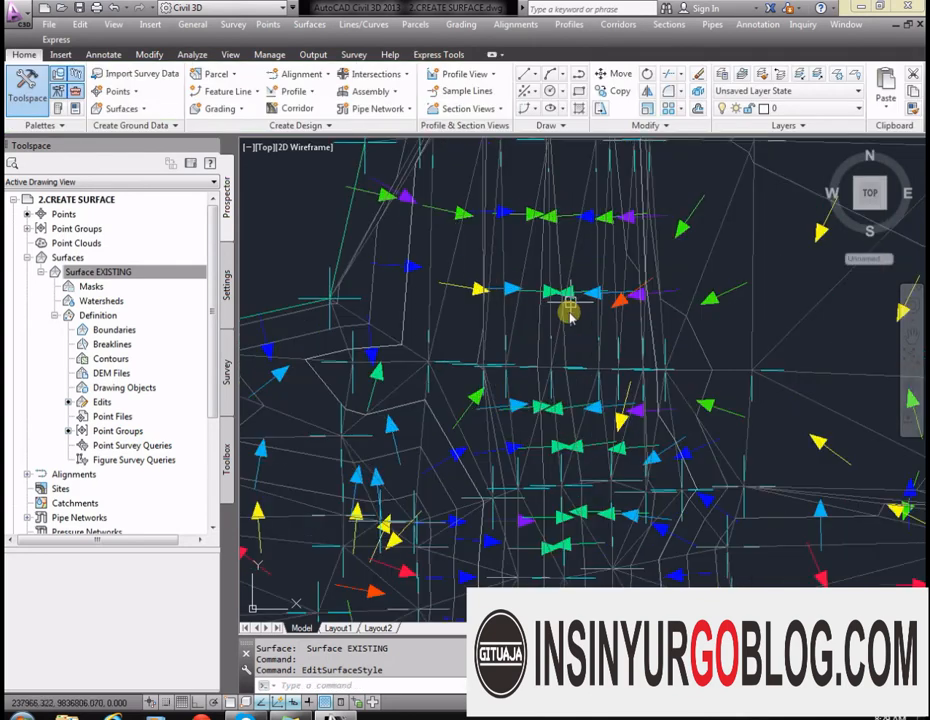
scroll(568, 313, down, 4)
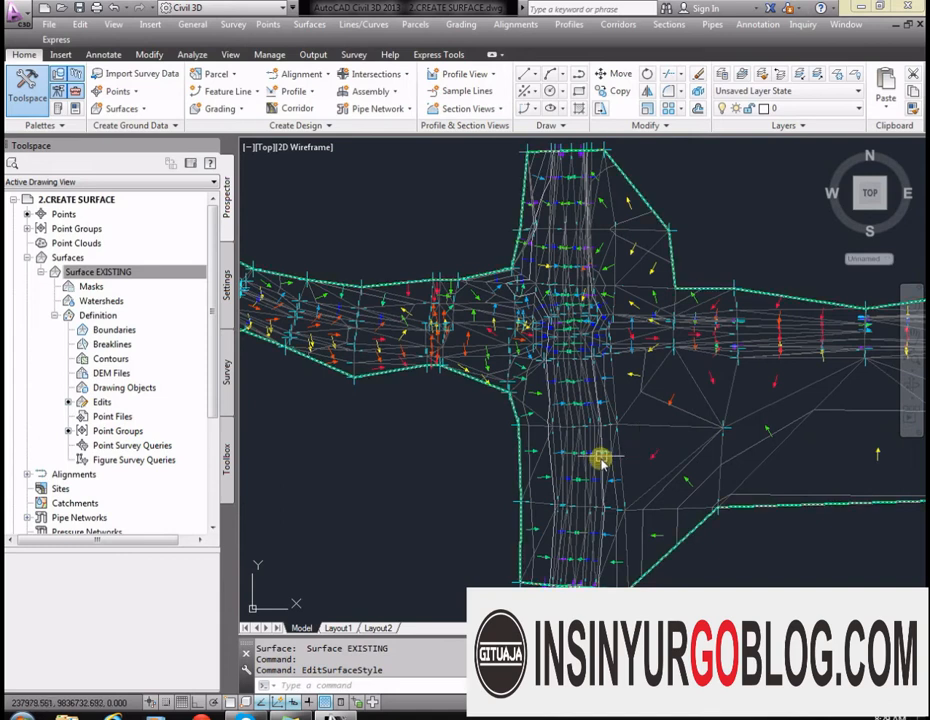
scroll(602, 442, up, 3)
scroll(577, 374, down, 1)
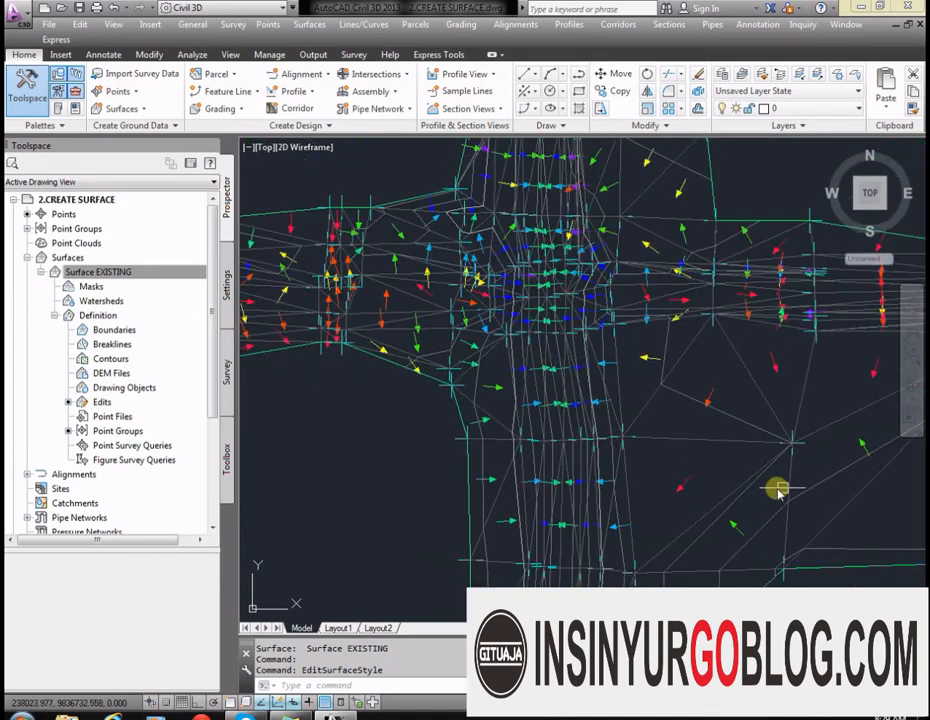
scroll(779, 490, up, 2)
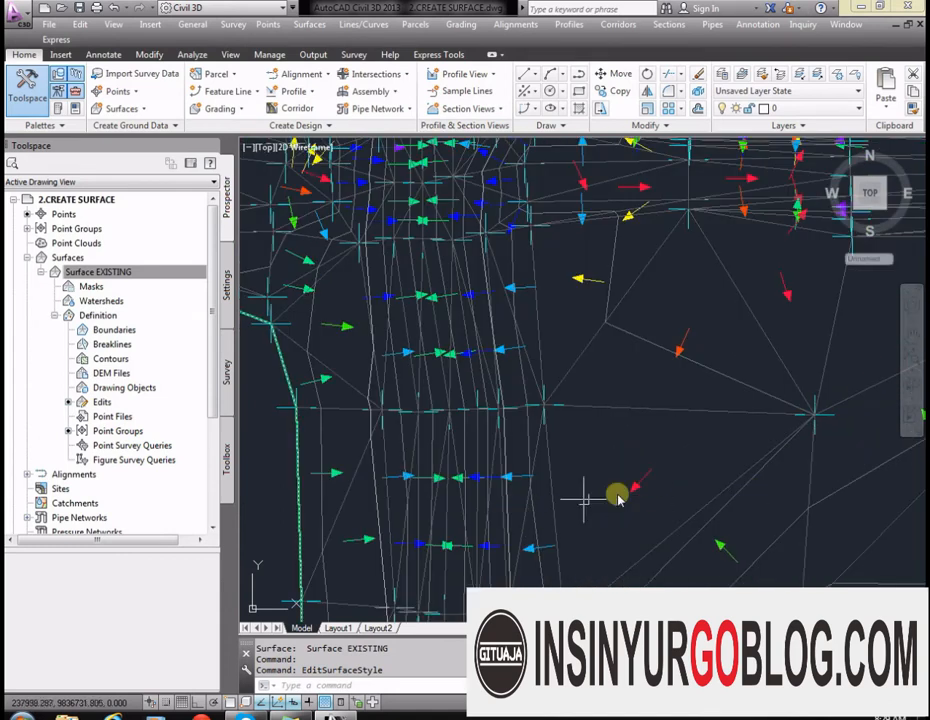
scroll(430, 470, down, 3)
scroll(453, 266, up, 4)
scroll(600, 359, down, 2)
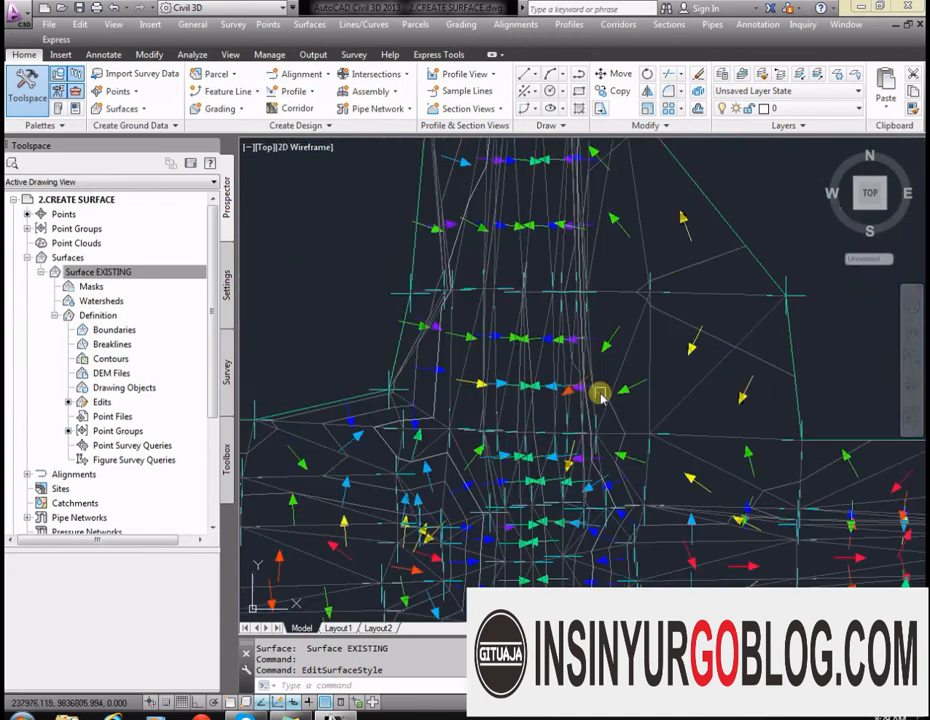
scroll(573, 365, down, 3)
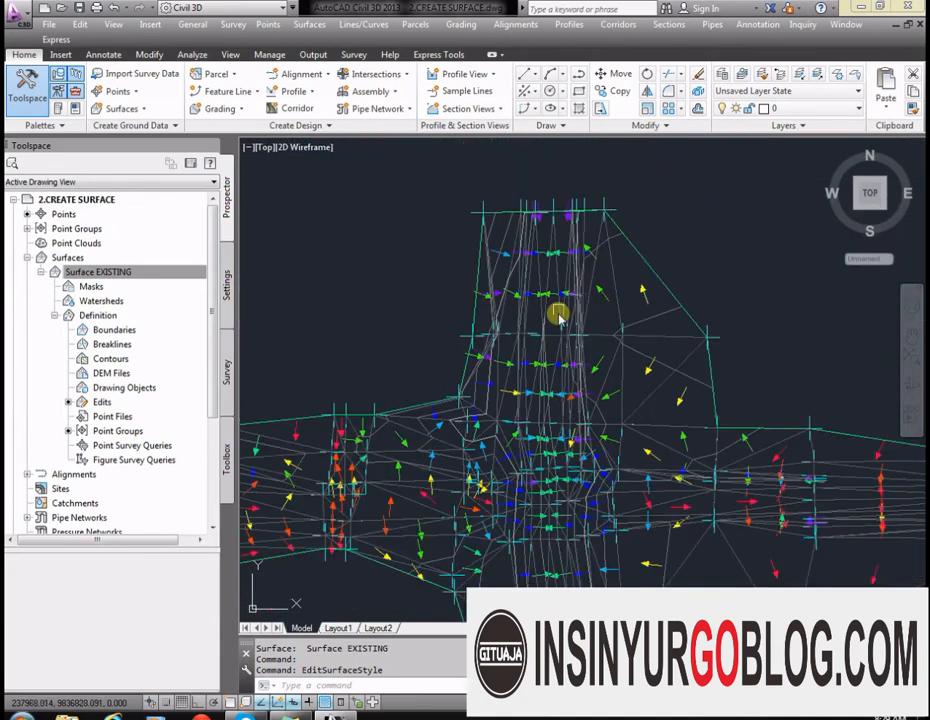
Step: Trace water drop paths on Surface EXISTING as 2D polylines on layer 0 from several points along the northern arm and west of the crossing
click(575, 352)
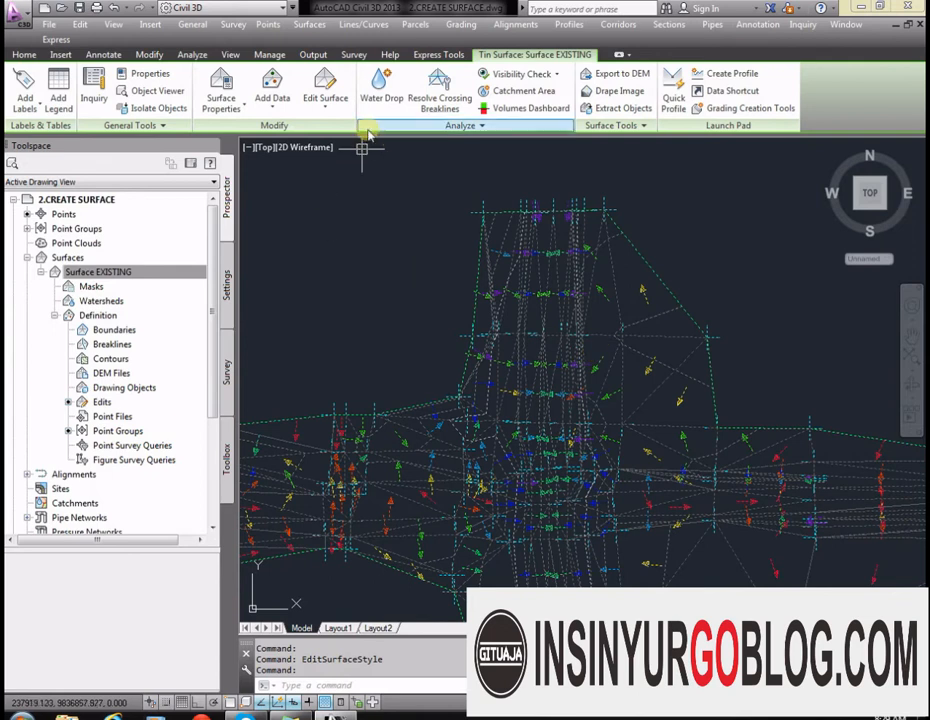
click(377, 100)
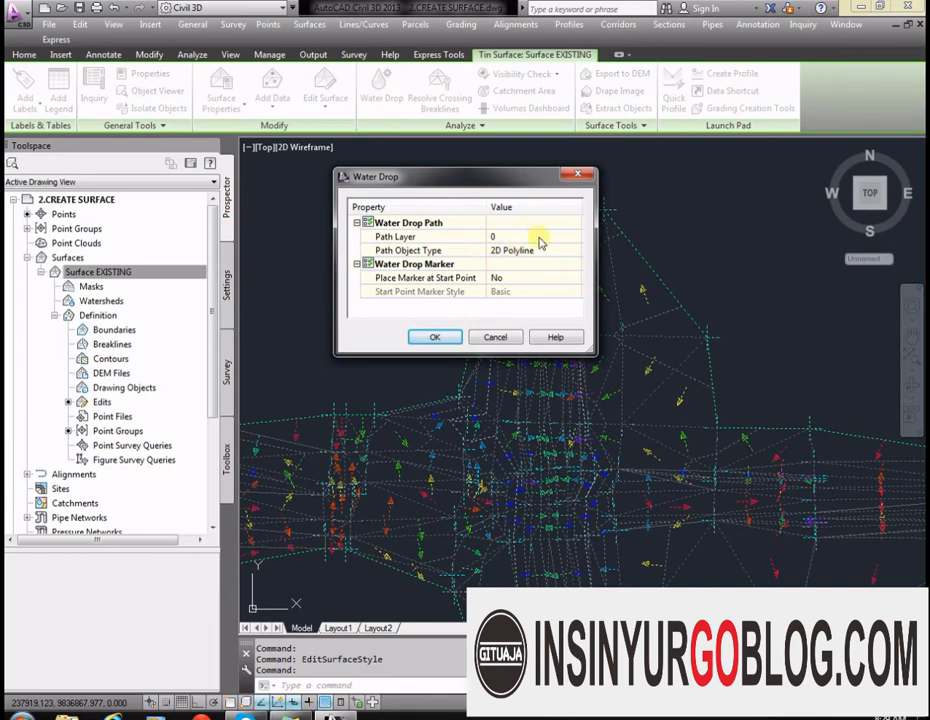
click(435, 337)
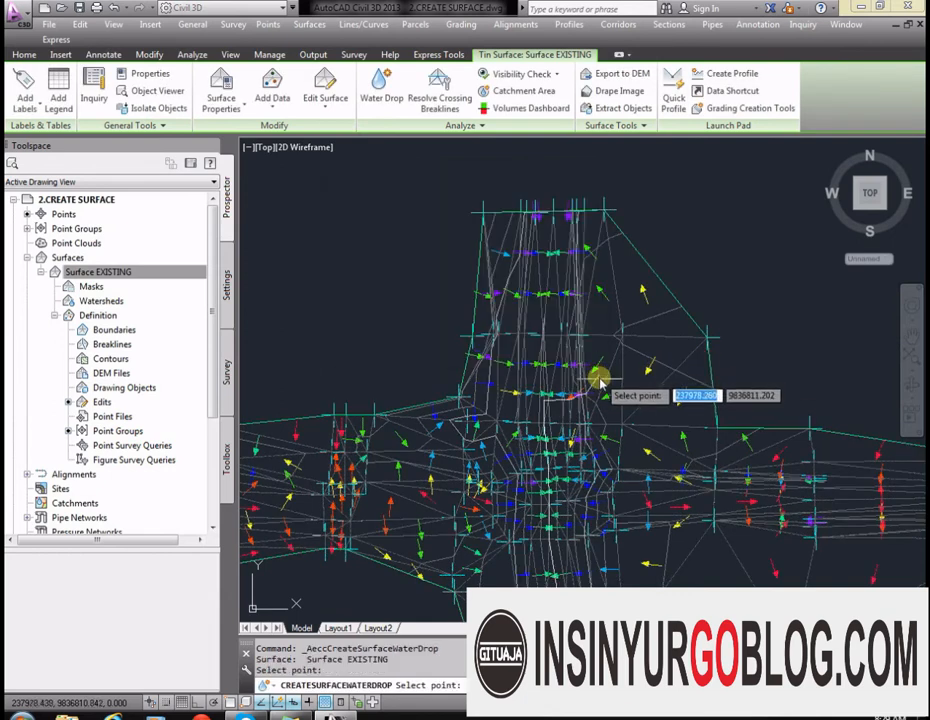
scroll(583, 284, down, 4)
scroll(597, 357, up, 2)
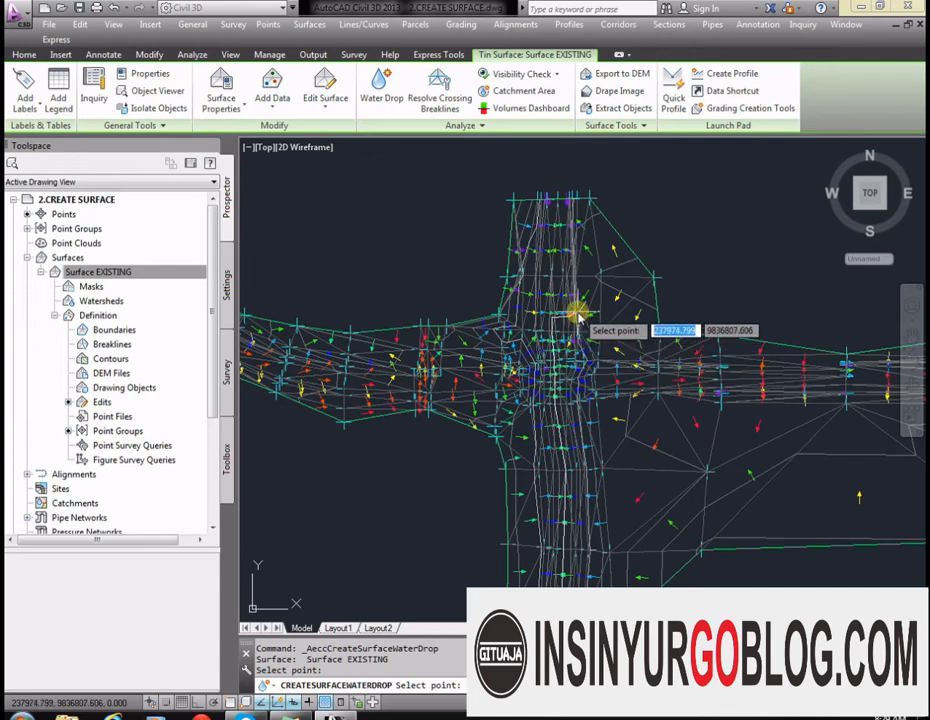
click(597, 232)
click(593, 237)
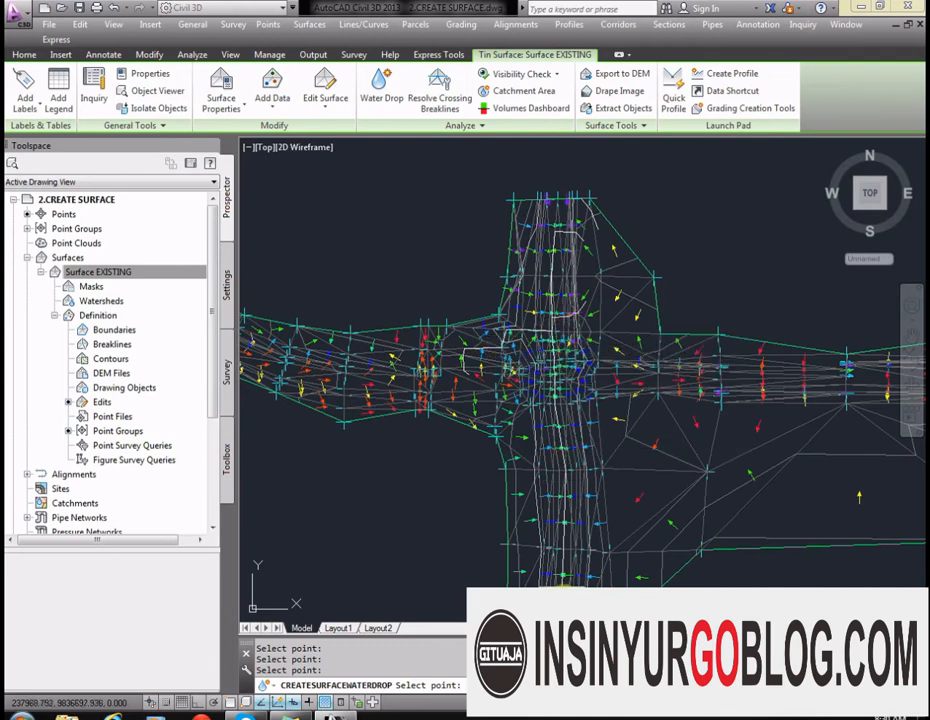
scroll(640, 315, down, 2)
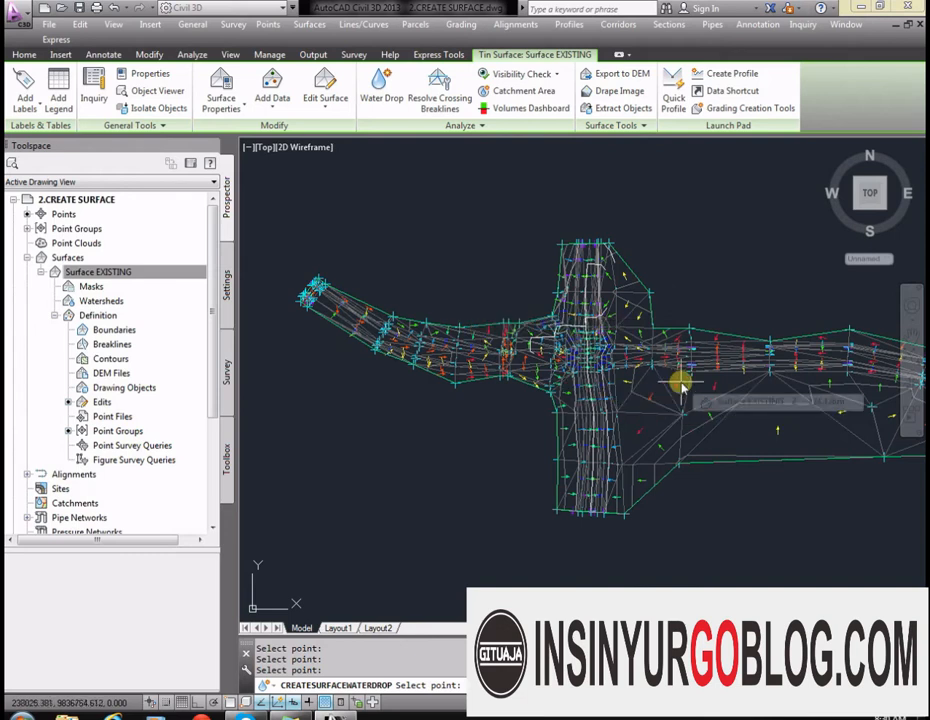
scroll(676, 385, up, 4)
key(Escape)
Step: Apply the Contours 1m and 5m (Background) surface style to Surface EXISTING
right_click(638, 392)
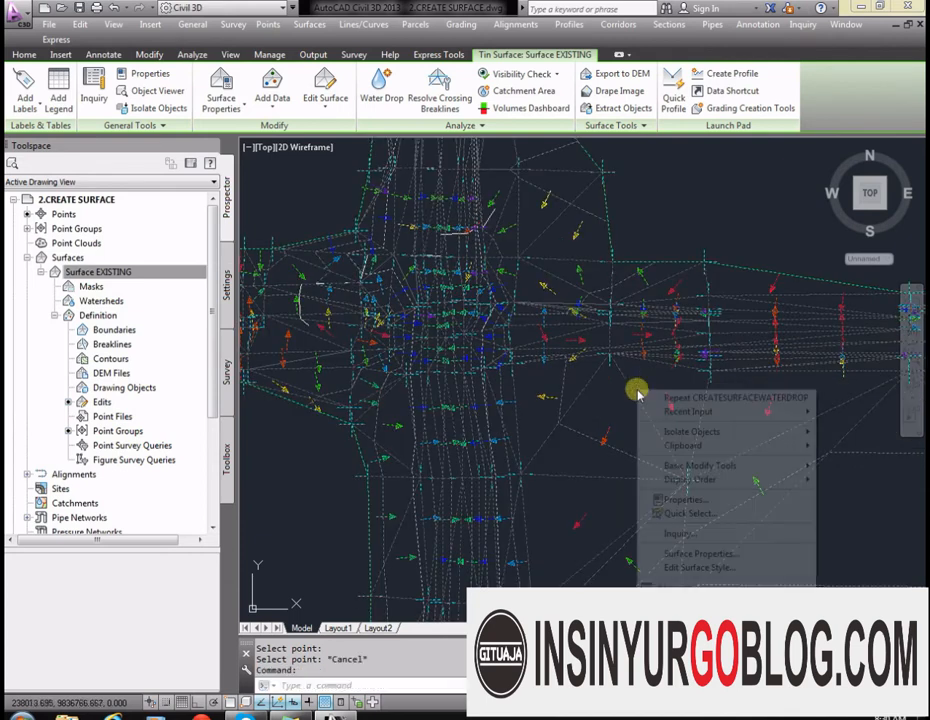
click(712, 556)
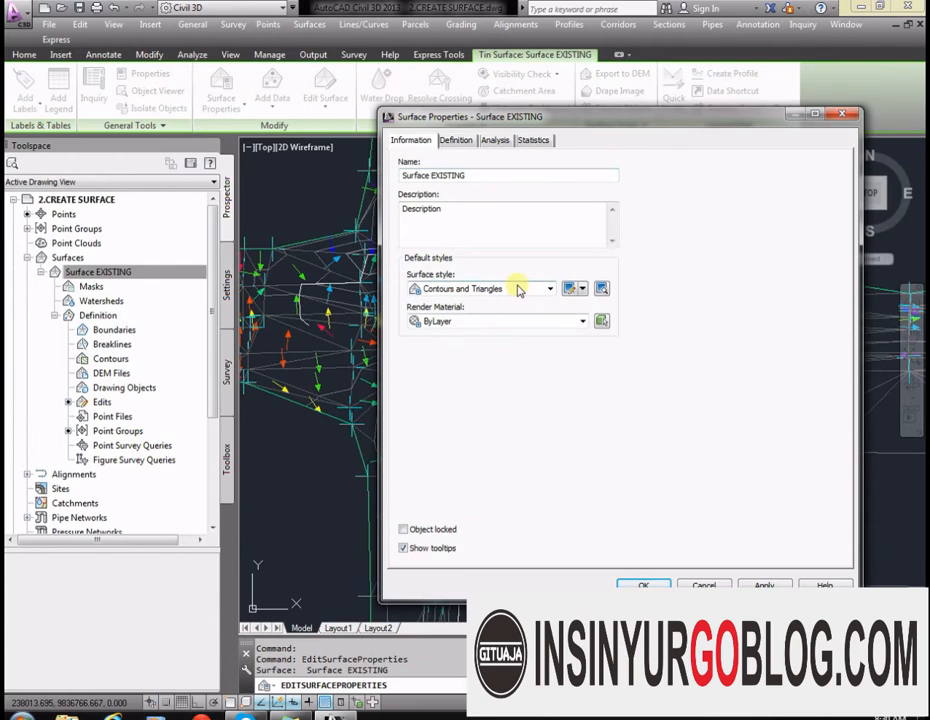
click(518, 289)
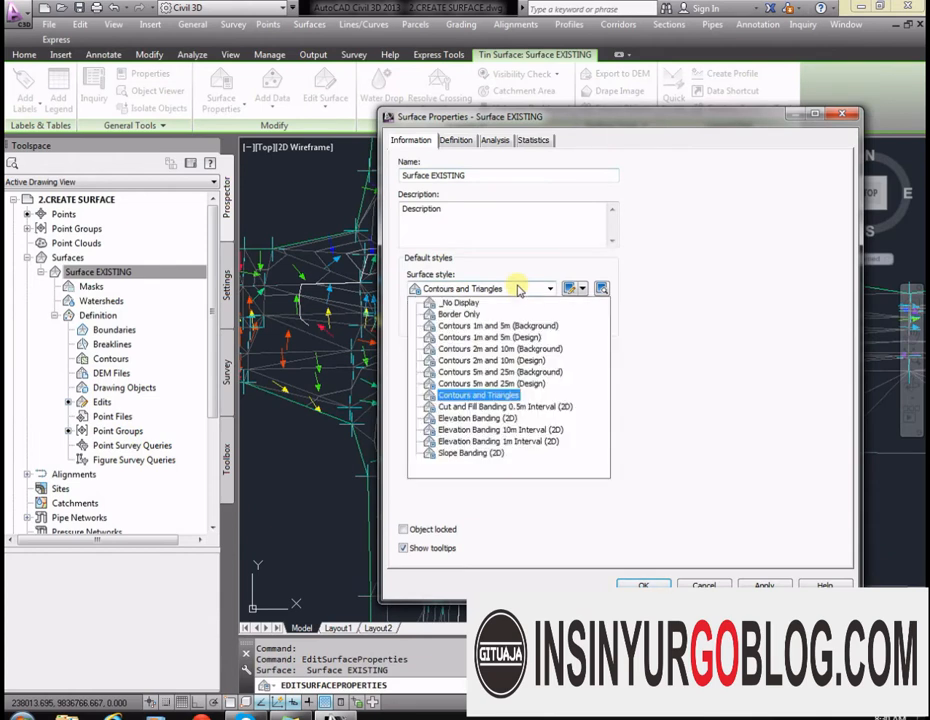
click(546, 331)
click(766, 585)
drag(667, 118, 696, 455)
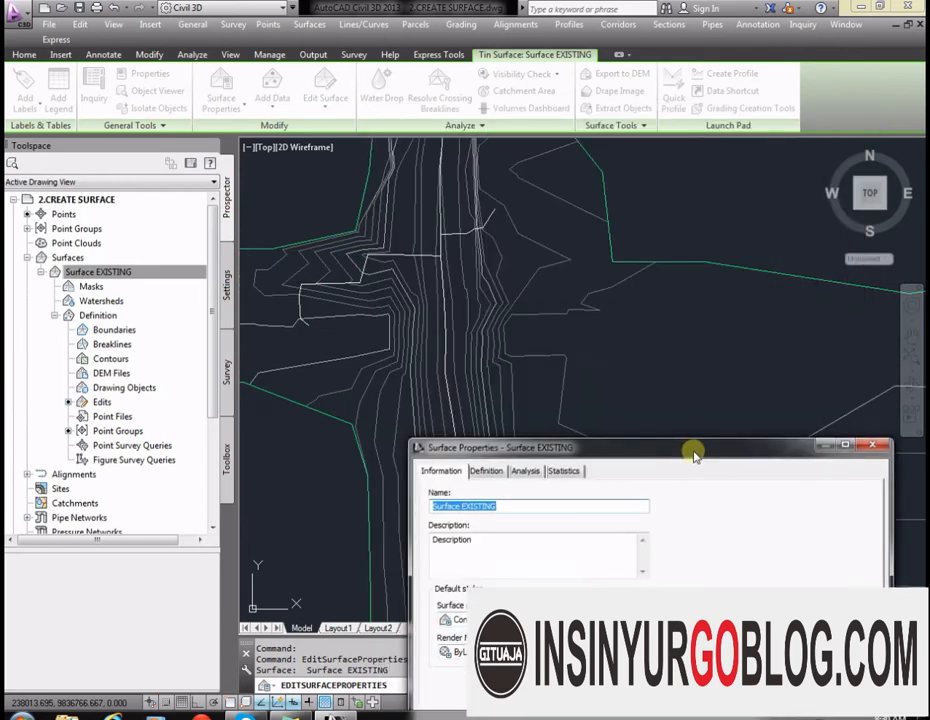
Step: Change the surface style of Surface EXISTING to Contours 1m and 5m (Design)
drag(695, 453, 753, 175)
click(617, 341)
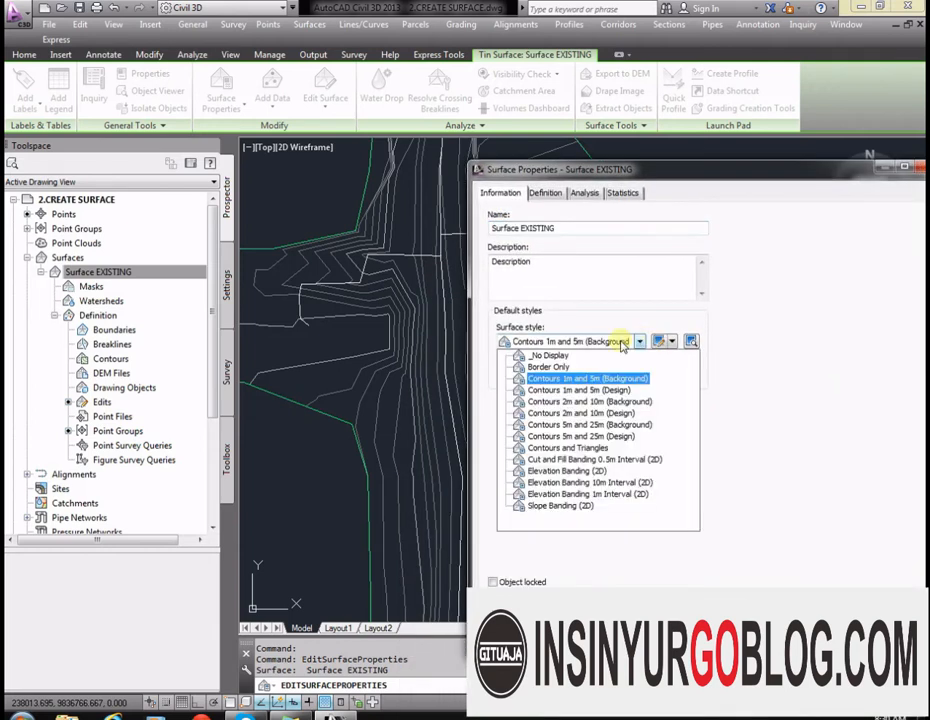
click(575, 385)
click(612, 342)
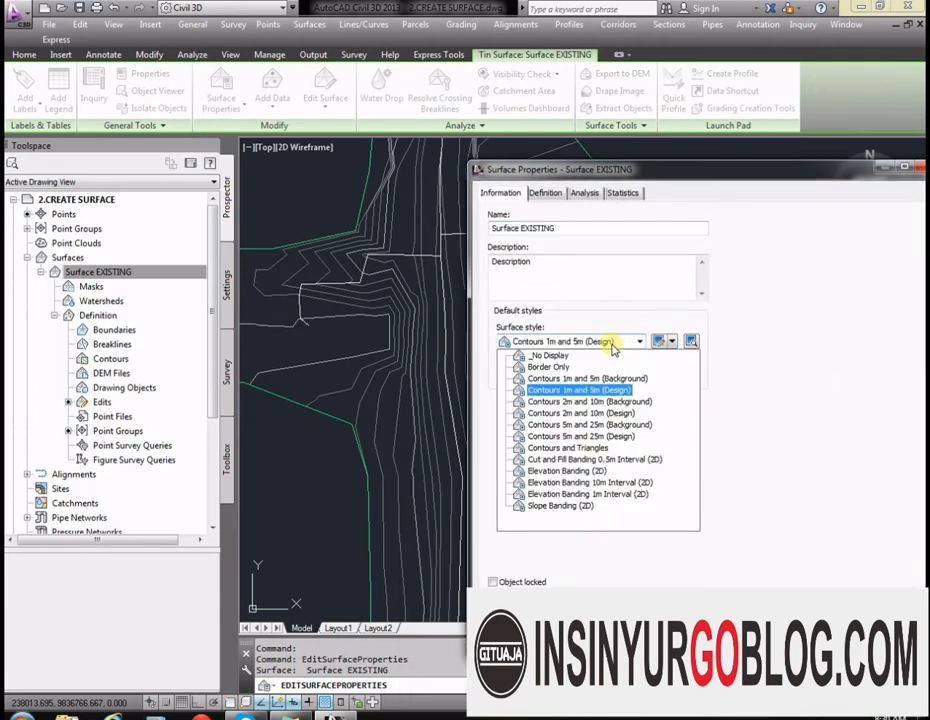
click(600, 388)
click(845, 609)
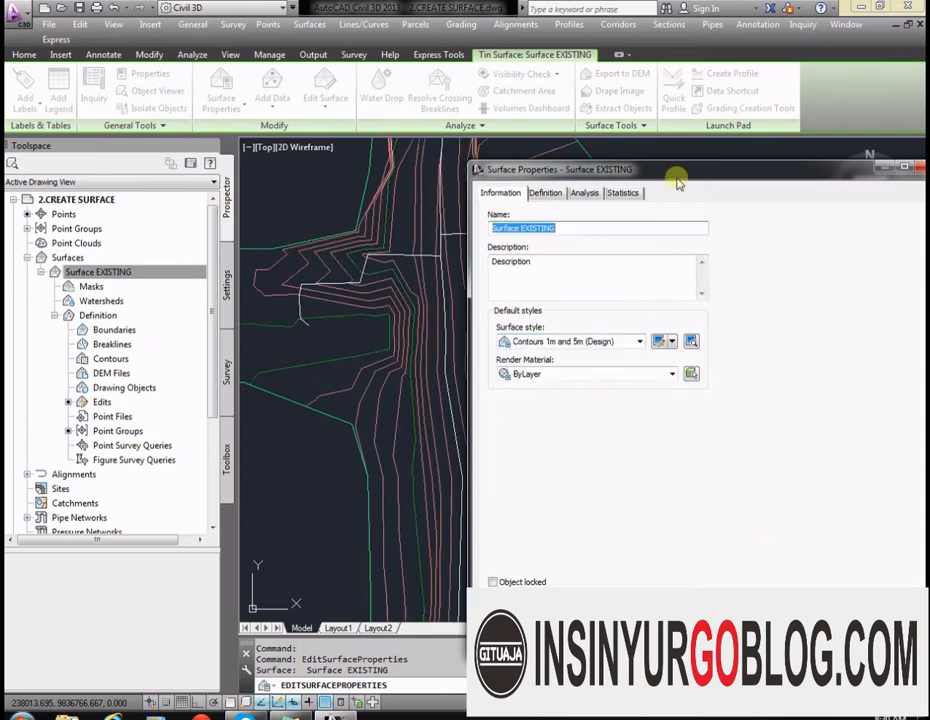
key(Return)
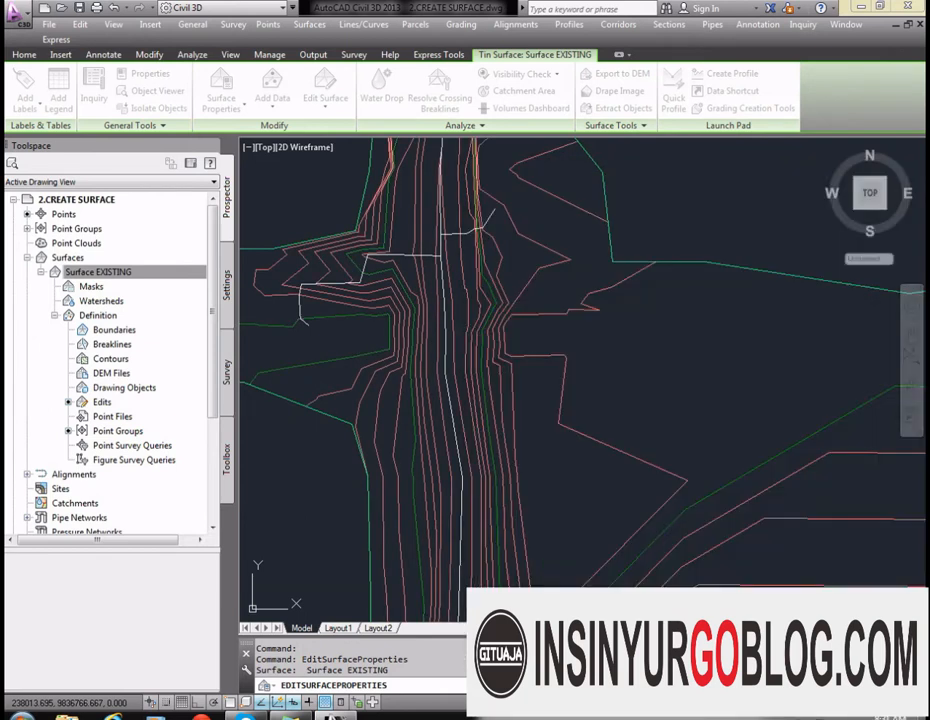
Step: Edit the surface style Contours 1m and 5m (Design) and rename it as Contours 0.2 DAN 1M
click(520, 401)
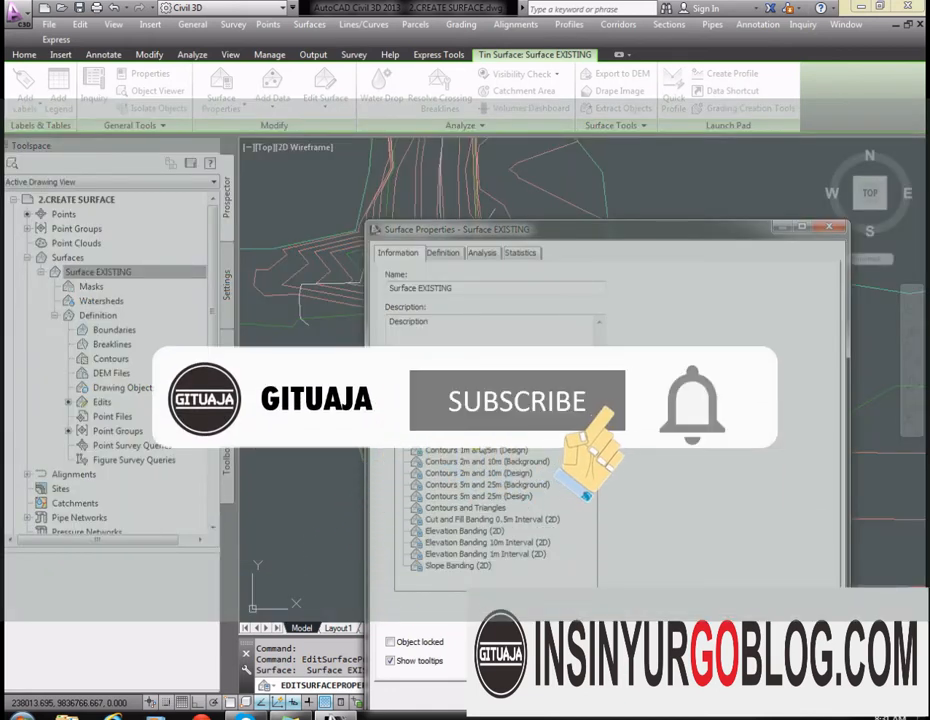
click(584, 401)
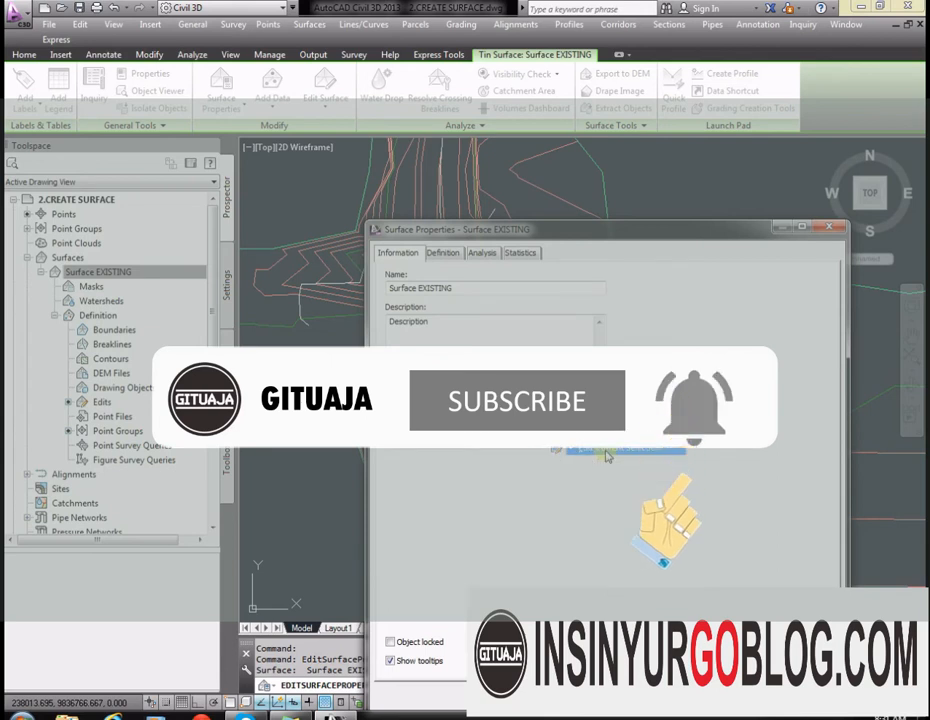
click(605, 453)
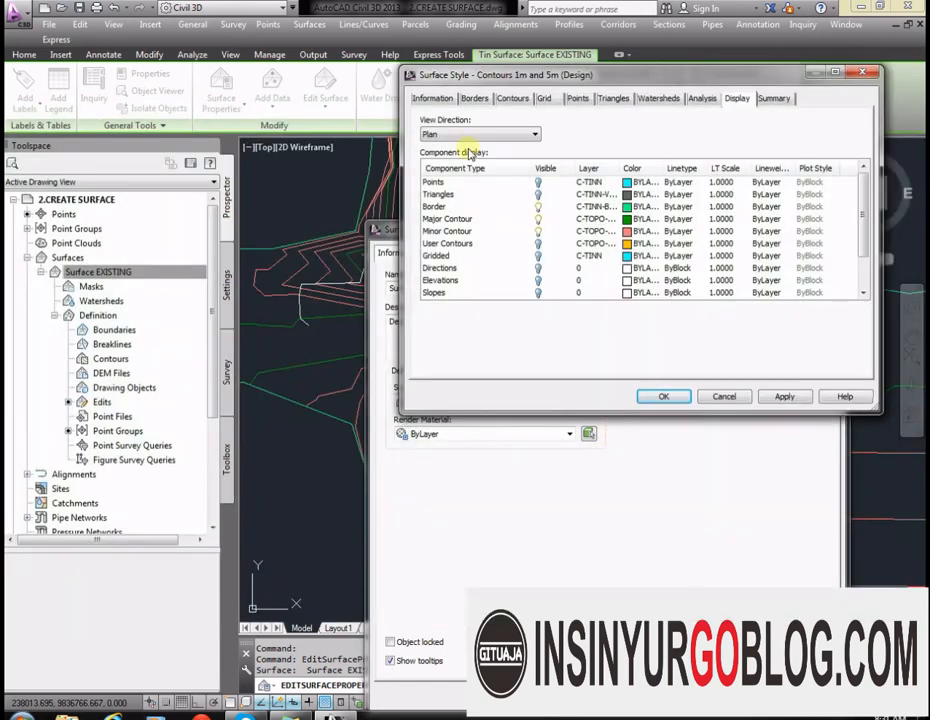
click(432, 98)
drag(525, 134, 474, 136)
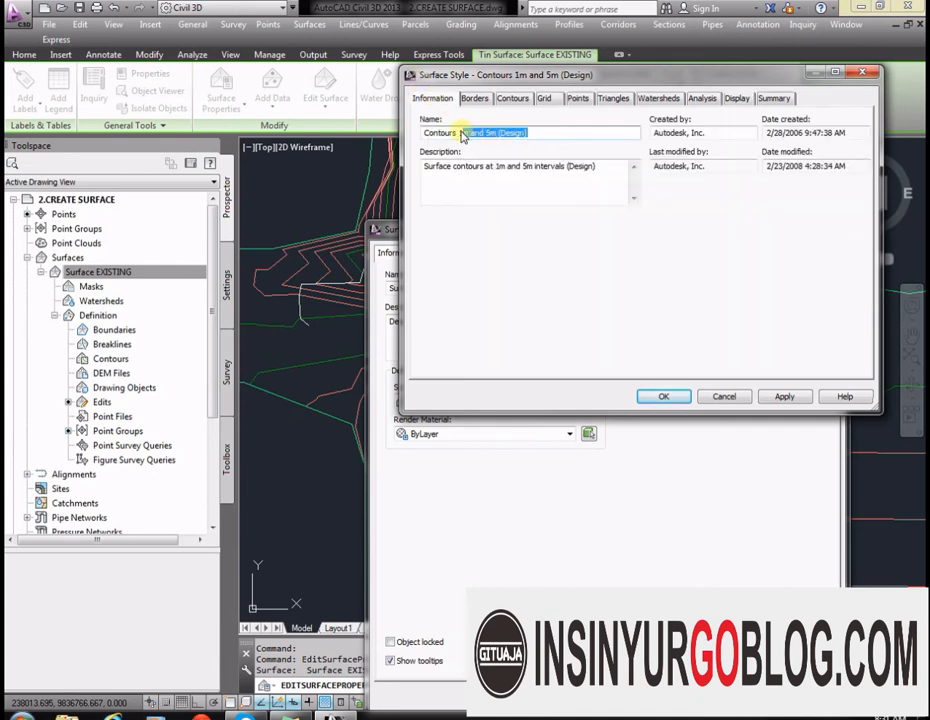
text(2 DAN 1M)
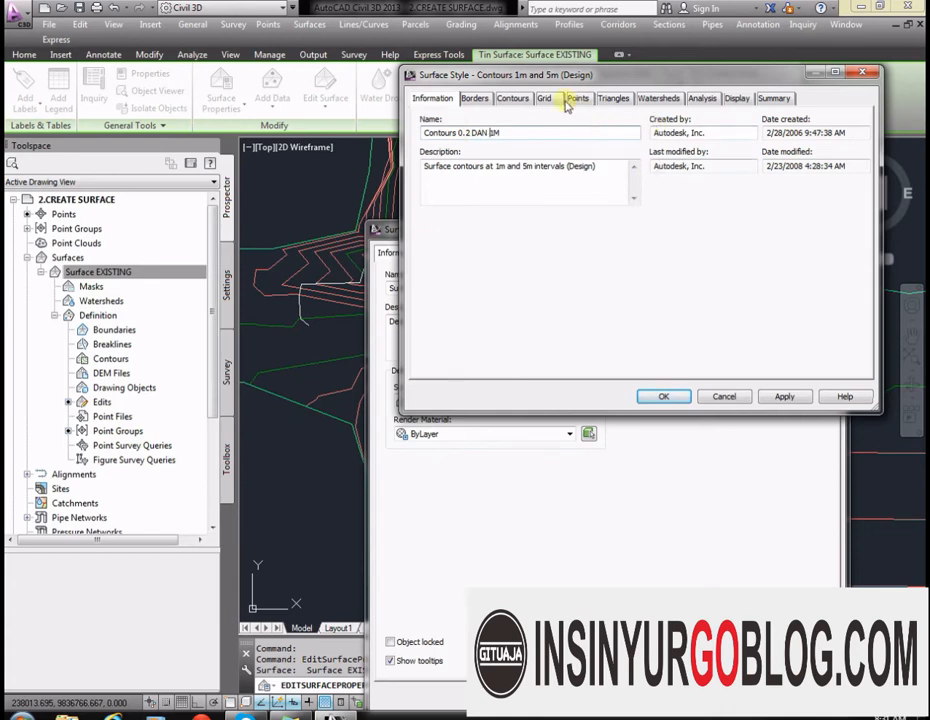
Step: Set the style's contour intervals to 0.2 m for minor and 1 m for major contours
click(525, 97)
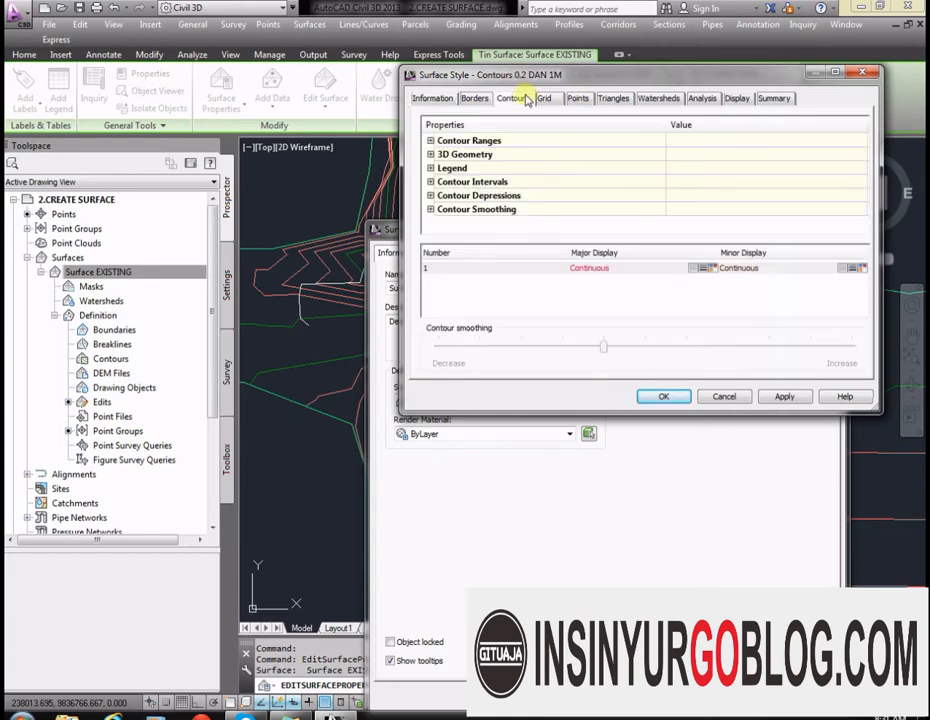
click(430, 182)
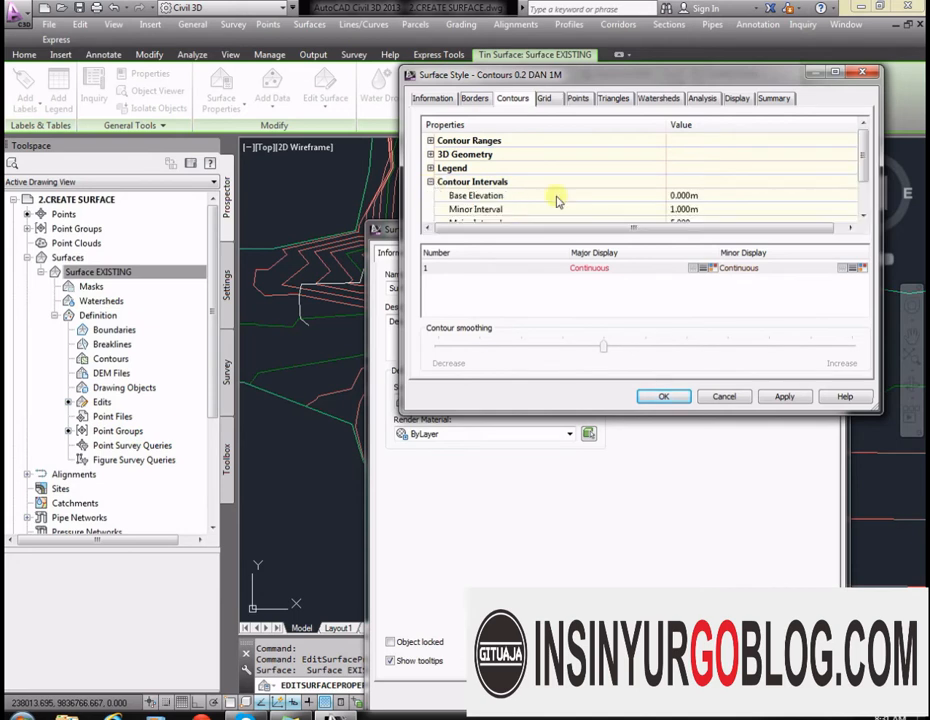
scroll(717, 168, down, 1)
click(729, 170)
text(0.2)
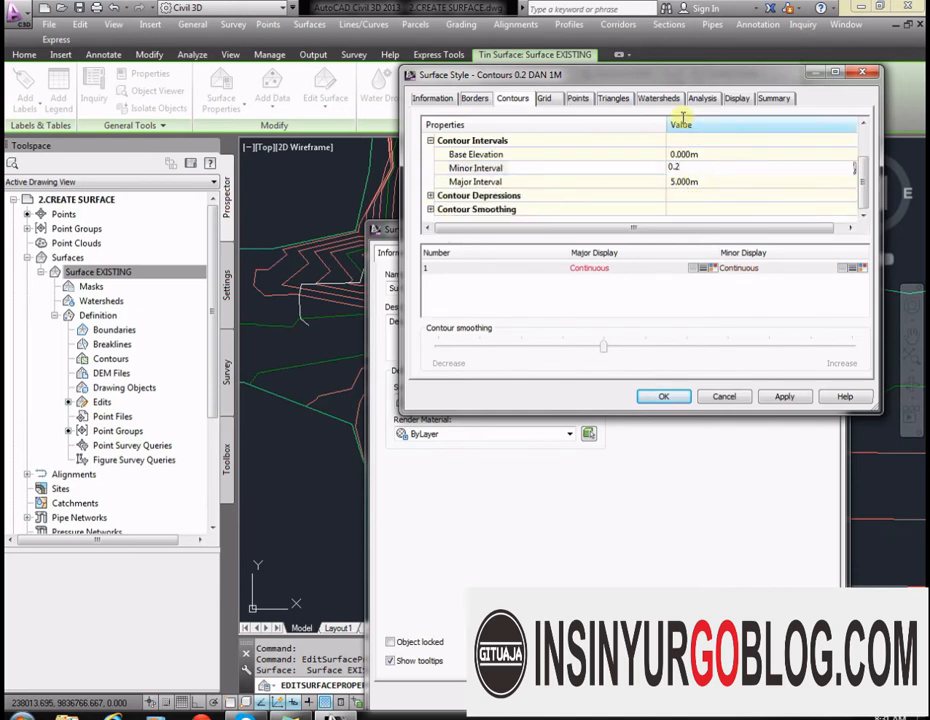
click(690, 180)
text(1)
click(720, 167)
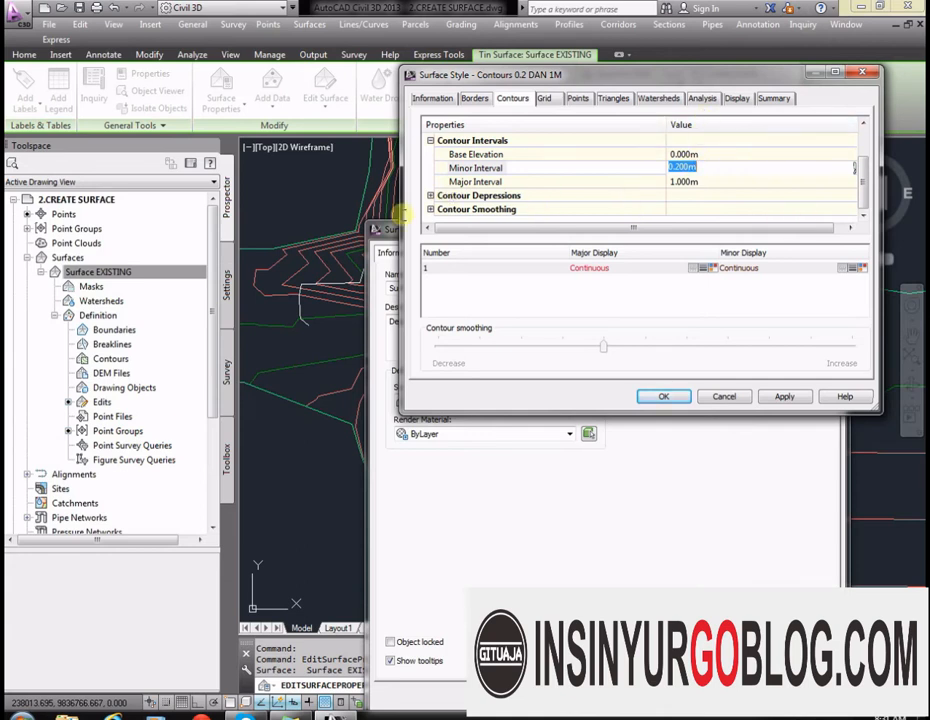
Step: Set Smooth Contours to True with the Add vertices smoothing type, increase the smoothing by one notch, and save the style
click(432, 209)
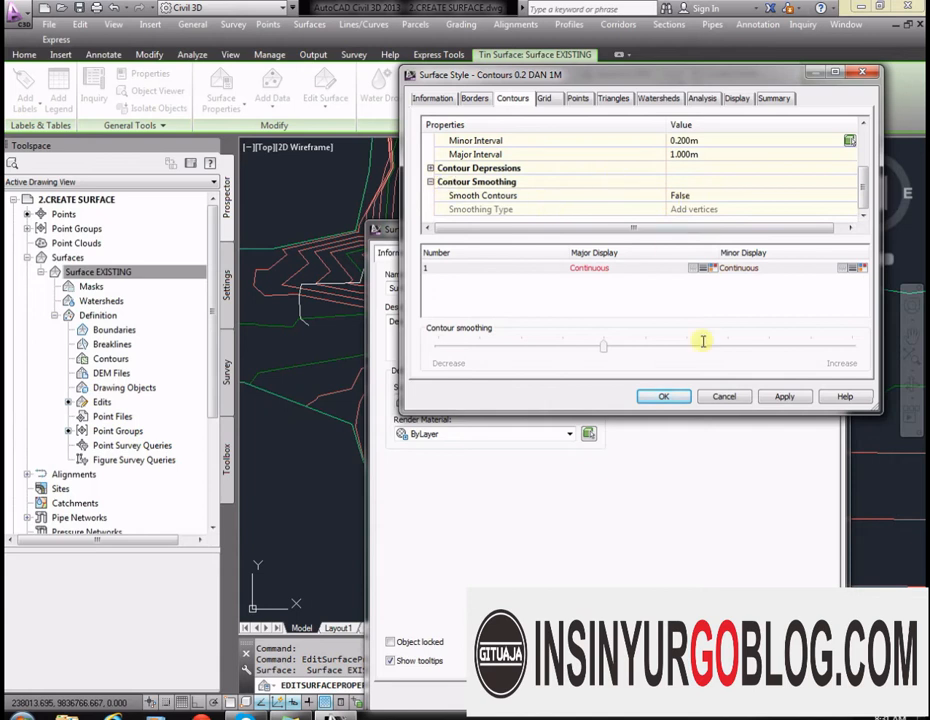
drag(703, 417, 700, 536)
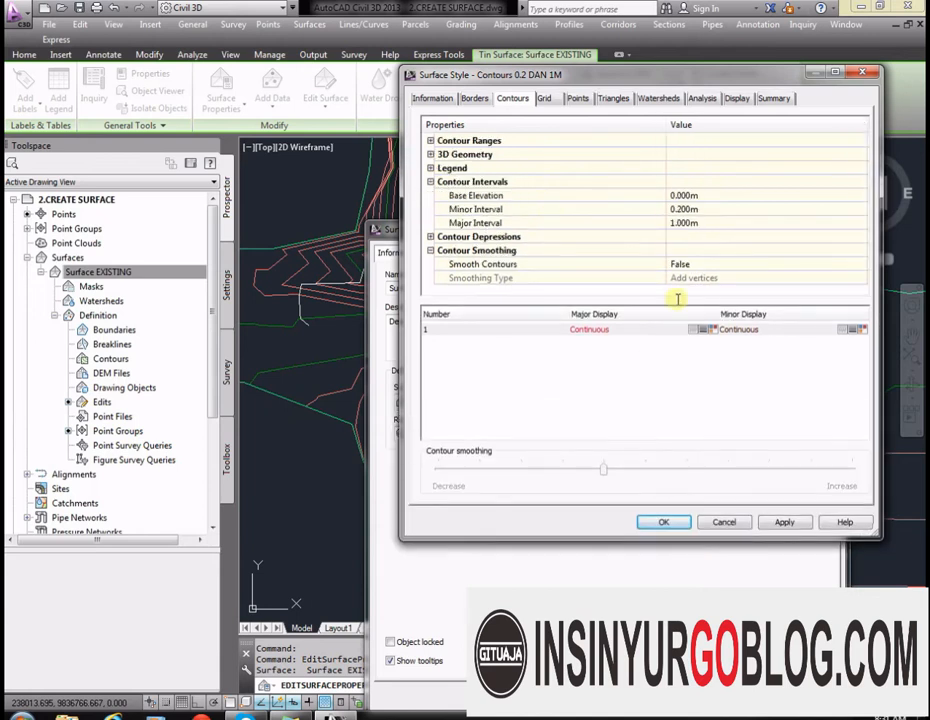
click(695, 264)
click(700, 278)
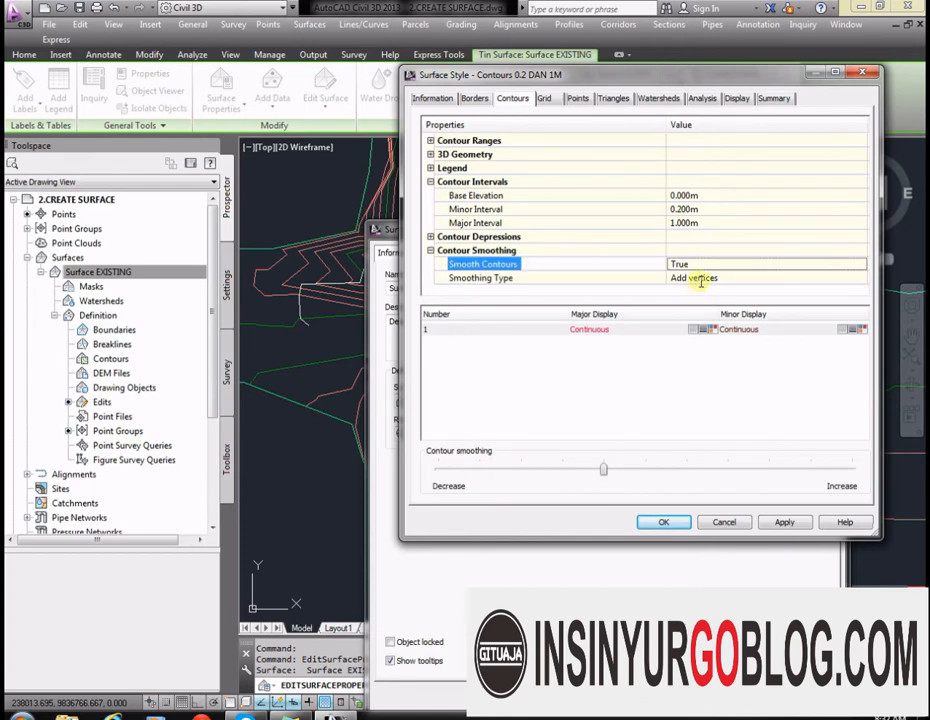
drag(604, 471, 630, 472)
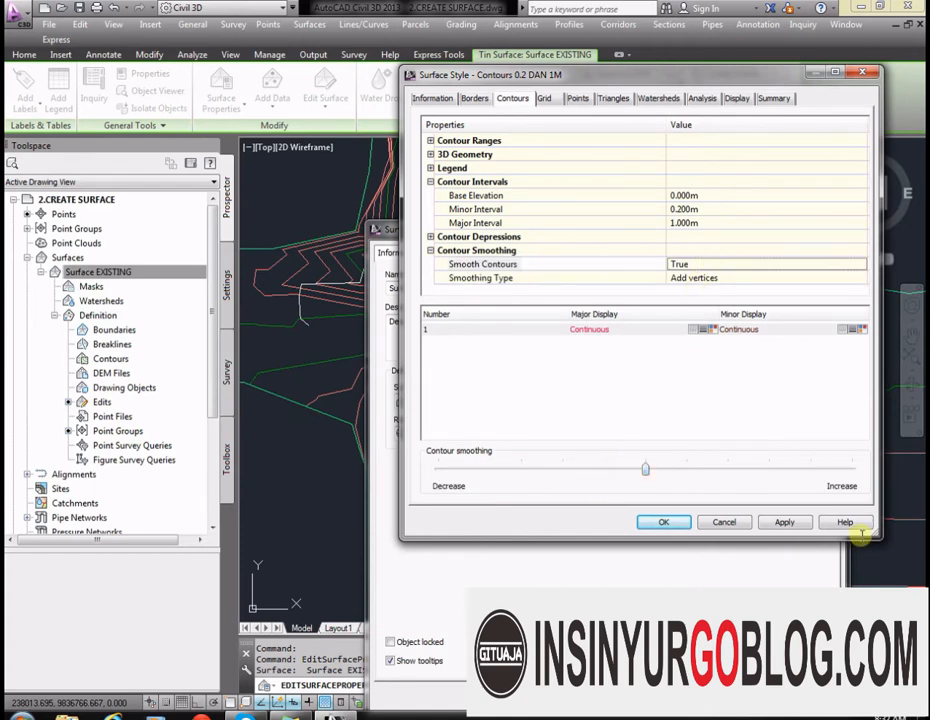
click(782, 521)
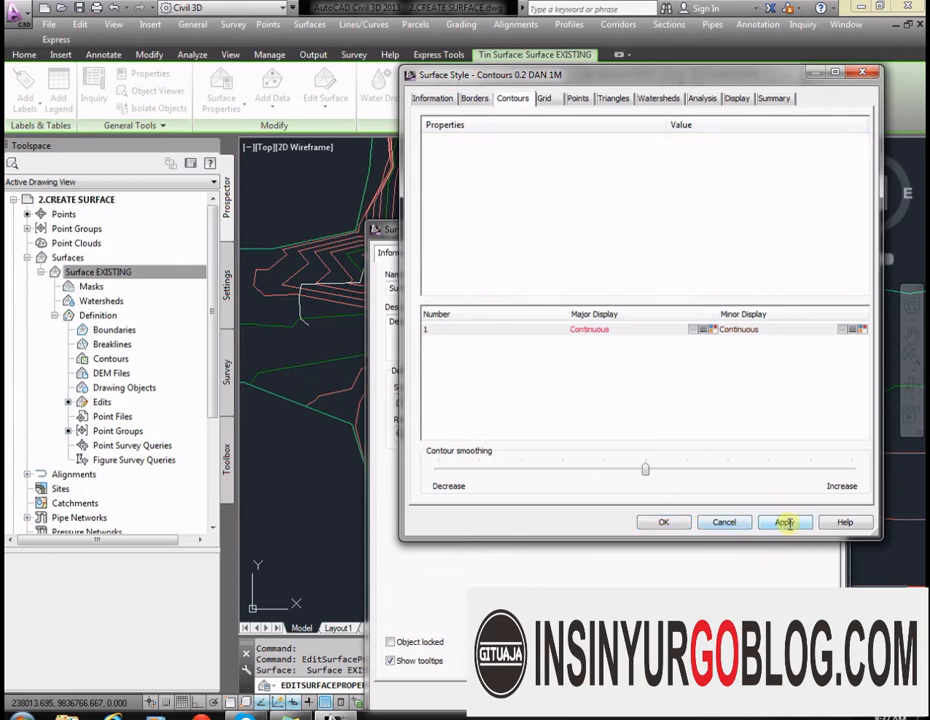
click(662, 522)
Step: Confirm Contours 0.2 DAN 1M as the surface style of Surface EXISTING and accept the surface properties
drag(645, 229, 630, 135)
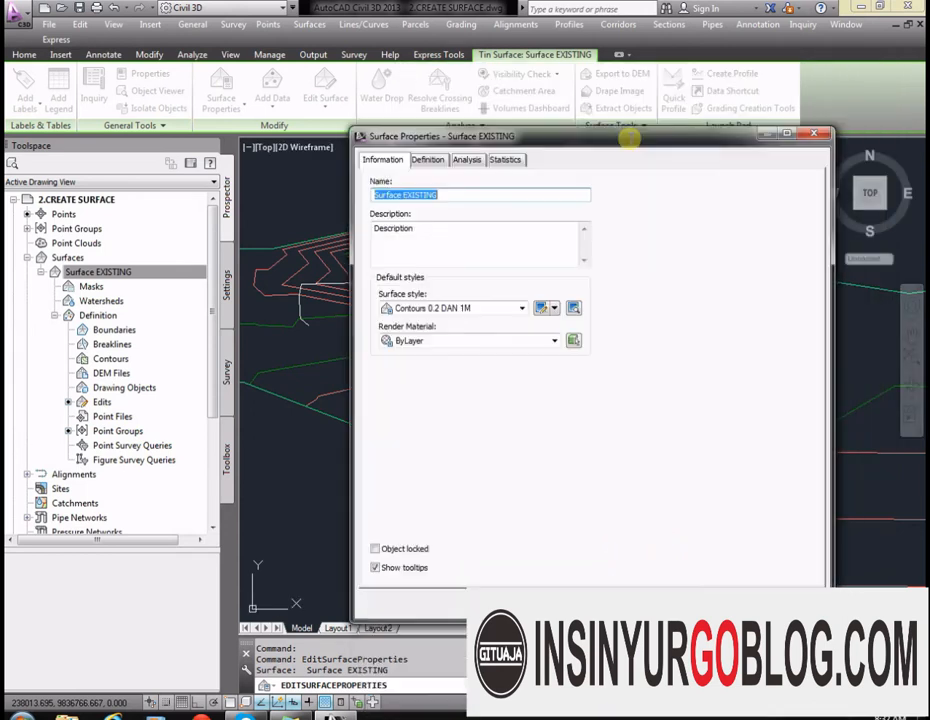
click(467, 305)
click(440, 343)
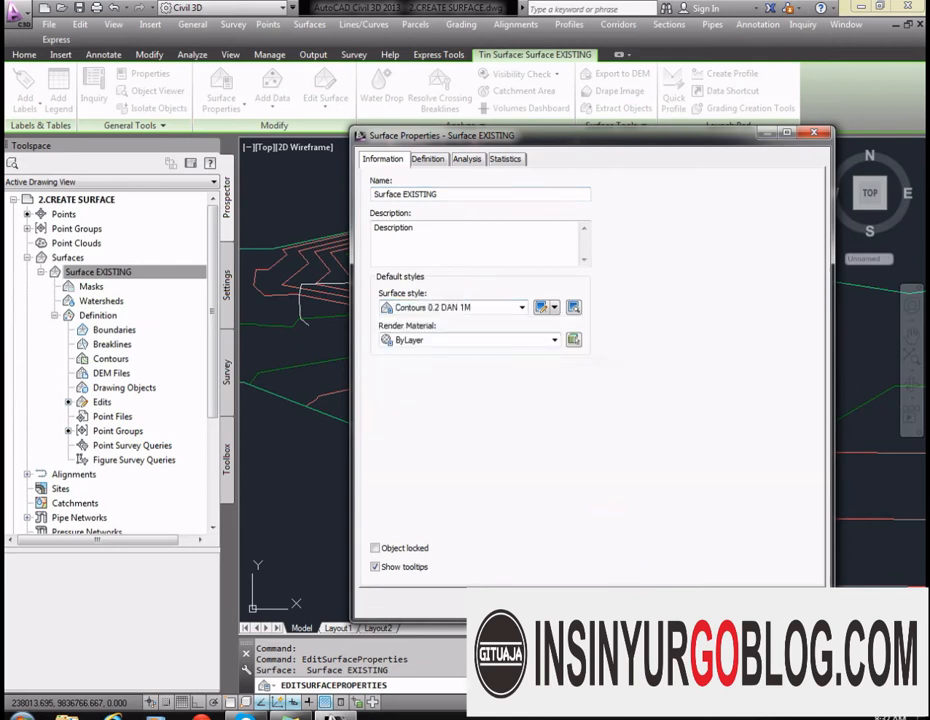
click(607, 603)
Step: Examine the smoothed 0.2 m and 1 m contours around the crossing and along its arms
scroll(555, 350, down, 4)
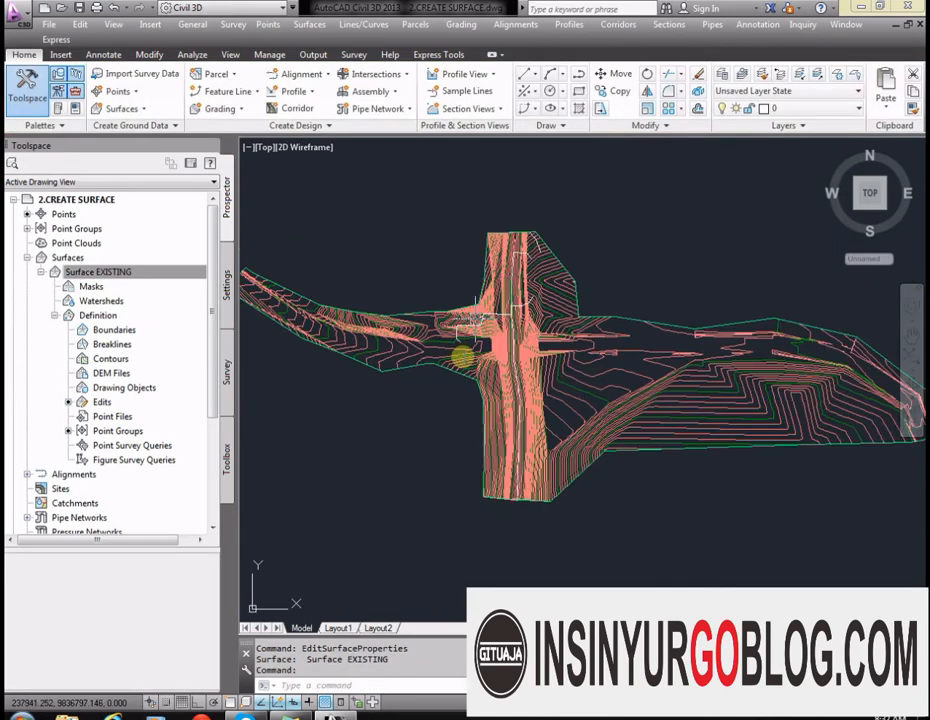
scroll(456, 347, up, 6)
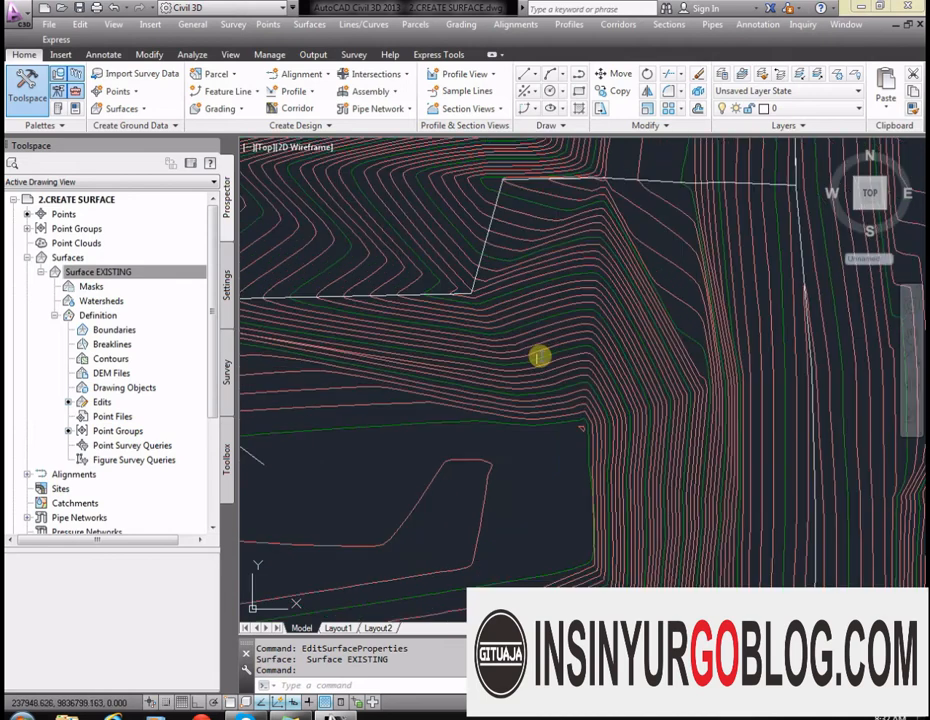
scroll(619, 436, up, 3)
scroll(650, 407, down, 5)
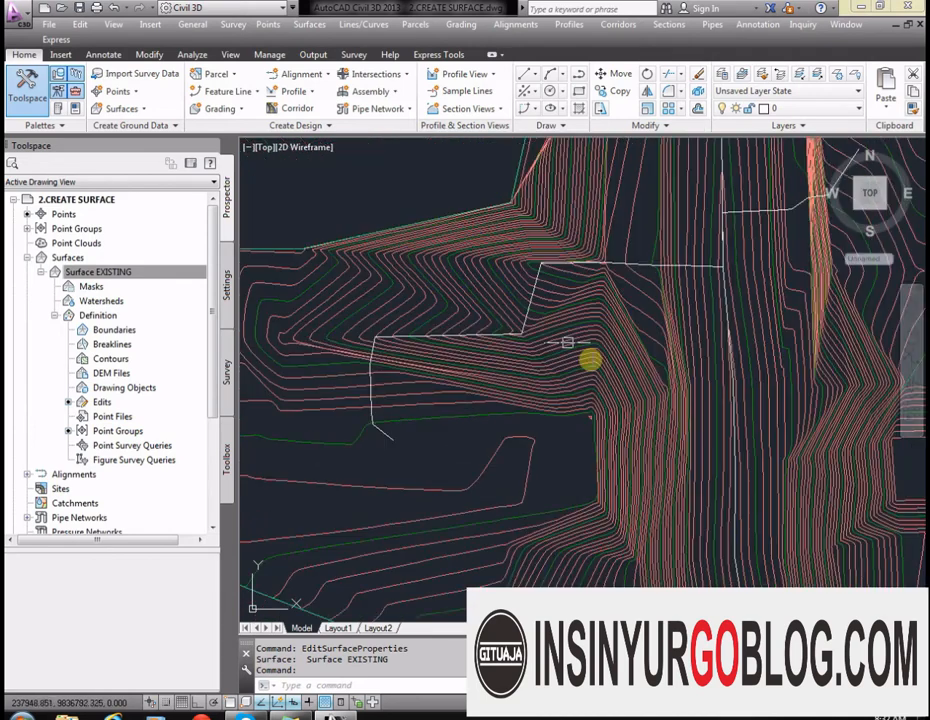
scroll(573, 353, down, 4)
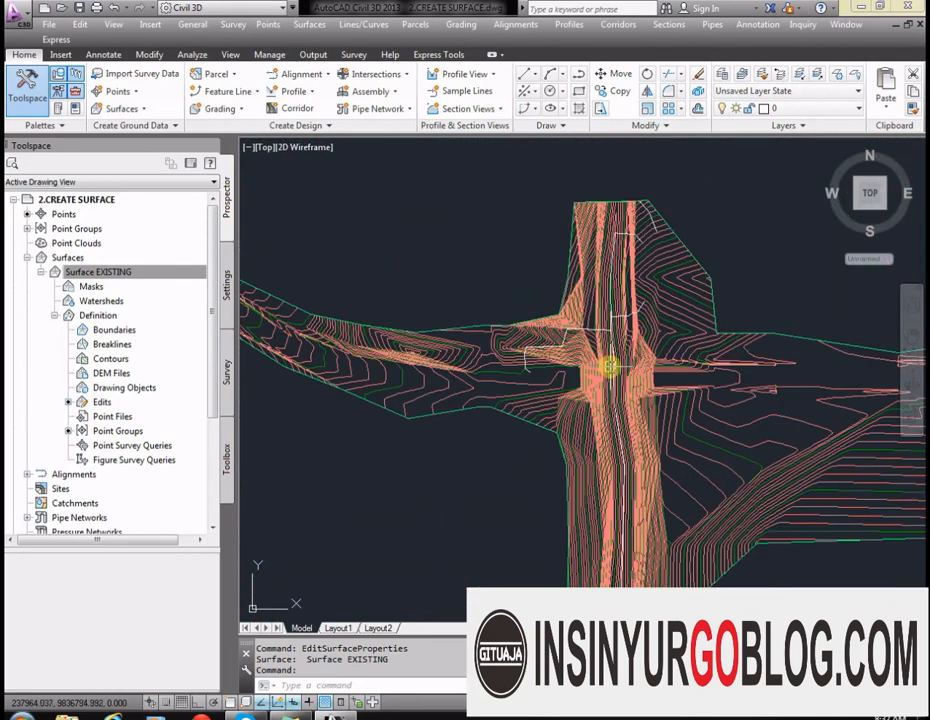
scroll(640, 310, up, 2)
scroll(623, 326, down, 3)
scroll(741, 300, up, 3)
scroll(700, 300, down, 2)
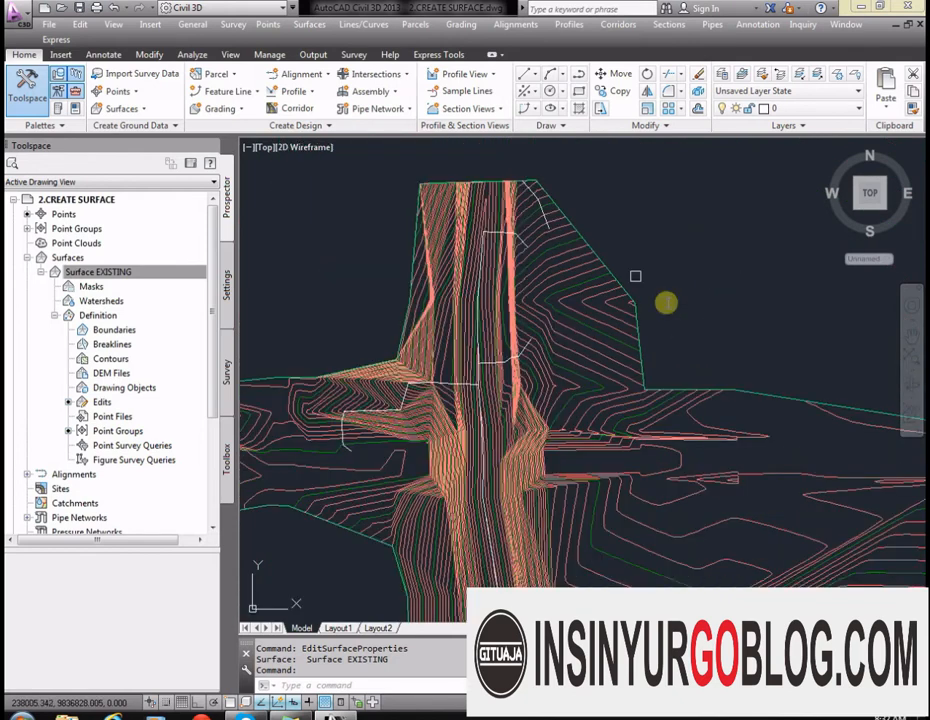
Step: Start adding surface labels to Surface EXISTING with the Contour - Single label type and the Existing Major and Minor label styles
scroll(666, 302, down, 2)
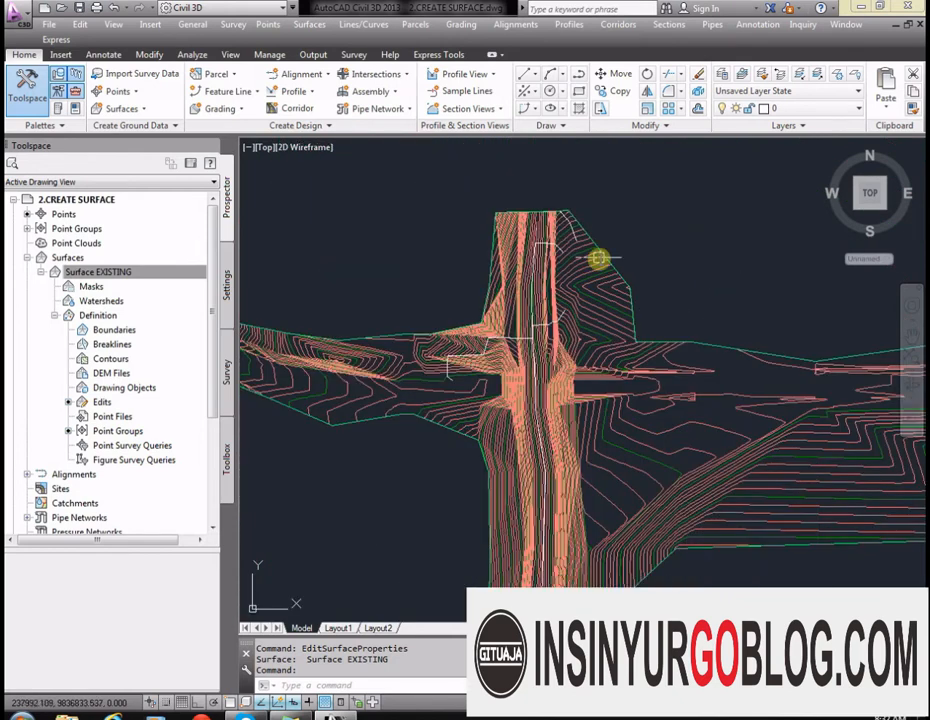
scroll(601, 272, up, 4)
click(599, 334)
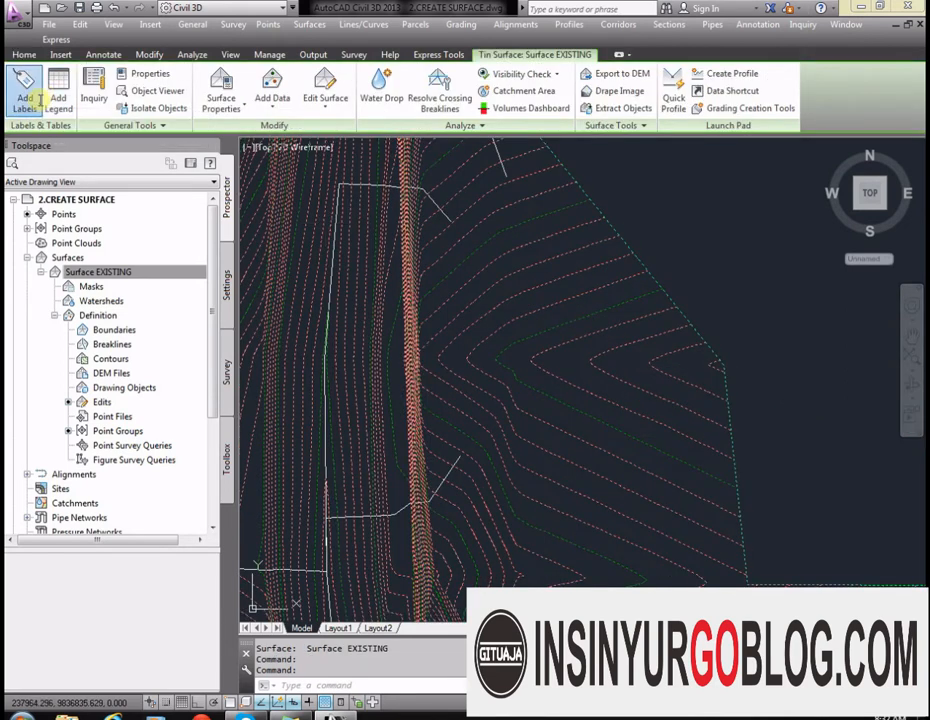
click(35, 108)
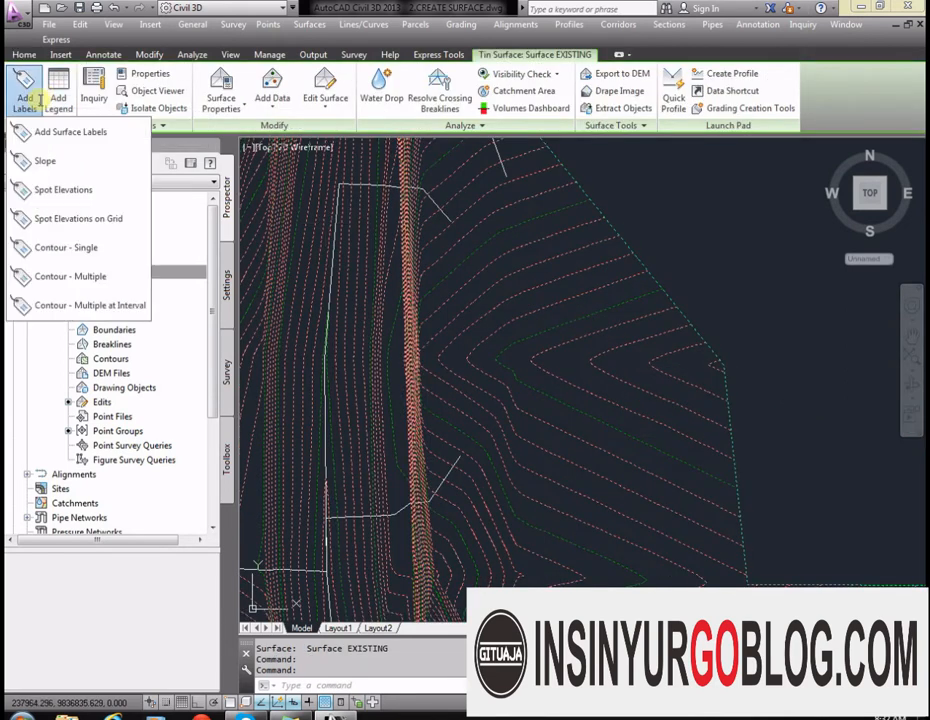
click(107, 128)
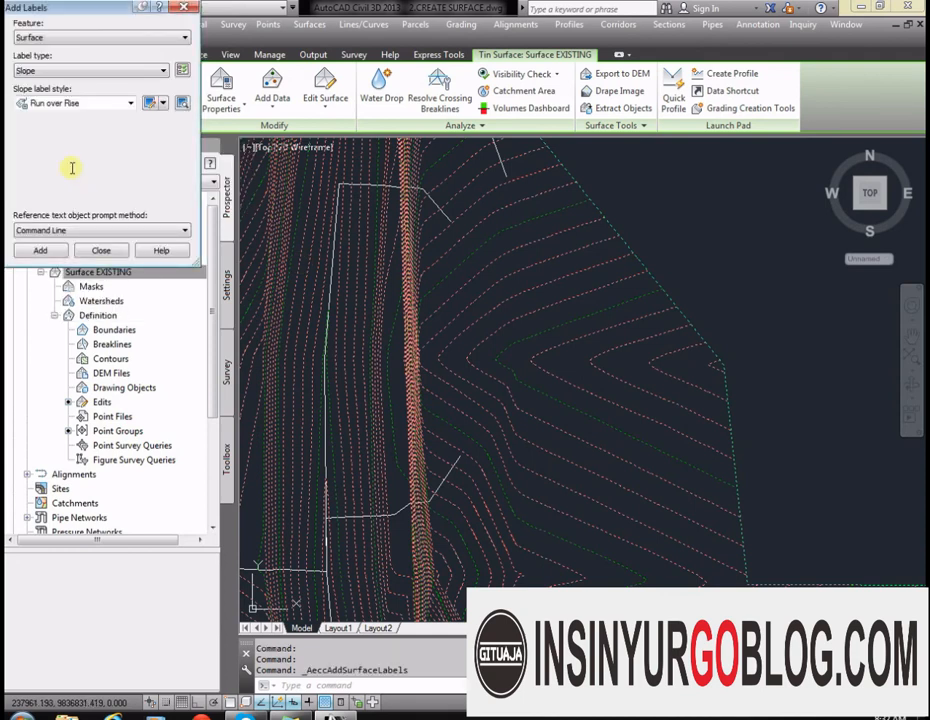
click(65, 72)
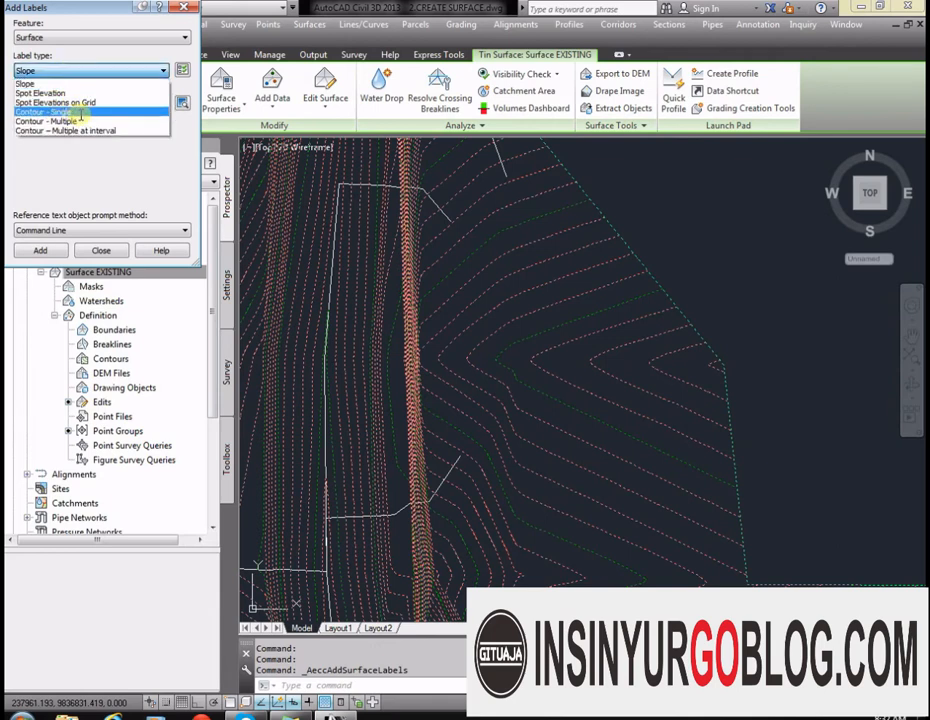
click(81, 112)
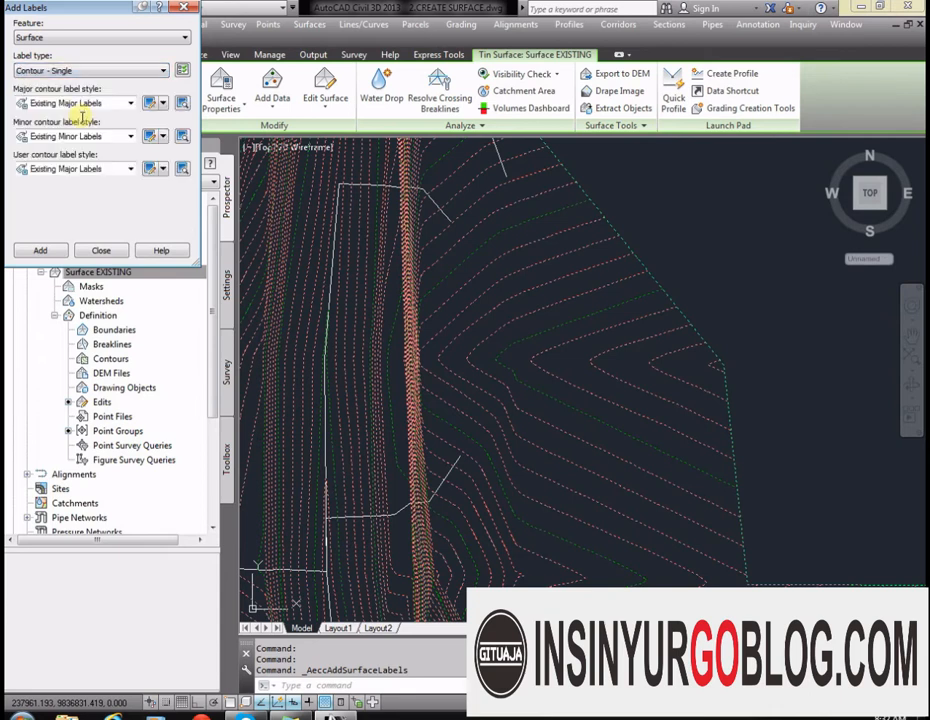
click(50, 250)
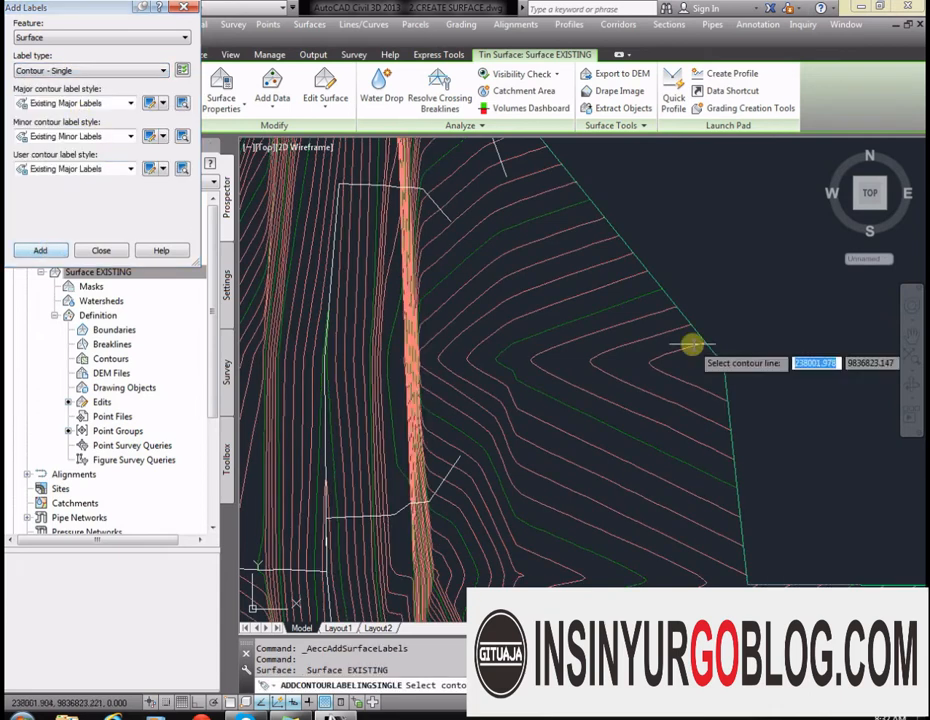
Step: Label two single contours on the slope northeast of the crossing, one just southeast of it and one beside the south arm
click(594, 292)
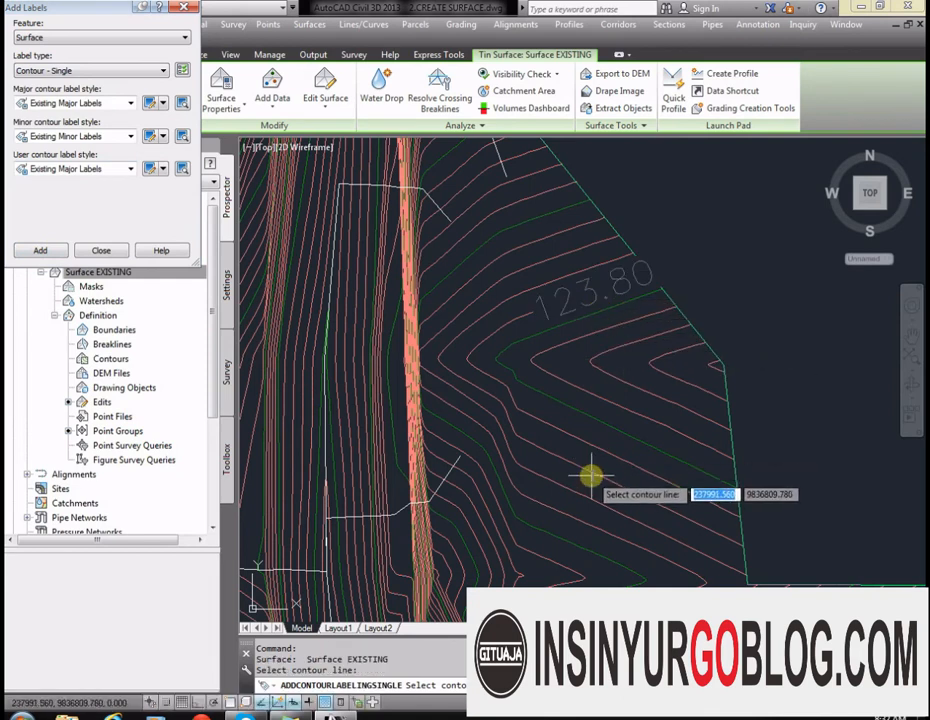
click(573, 519)
scroll(623, 376, down, 4)
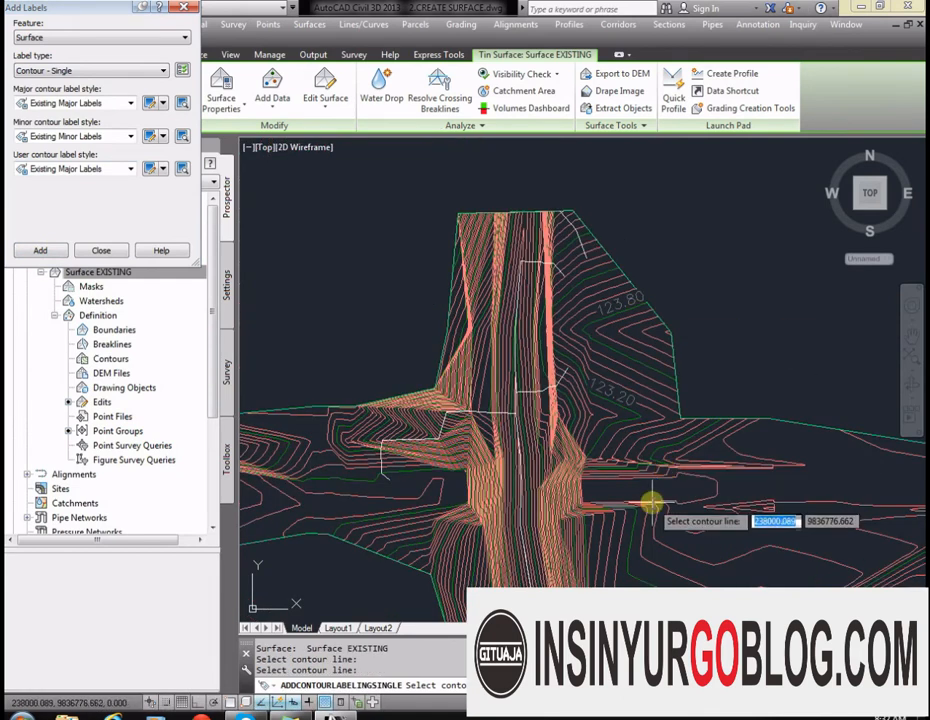
scroll(642, 540, up, 3)
scroll(766, 322, down, 3)
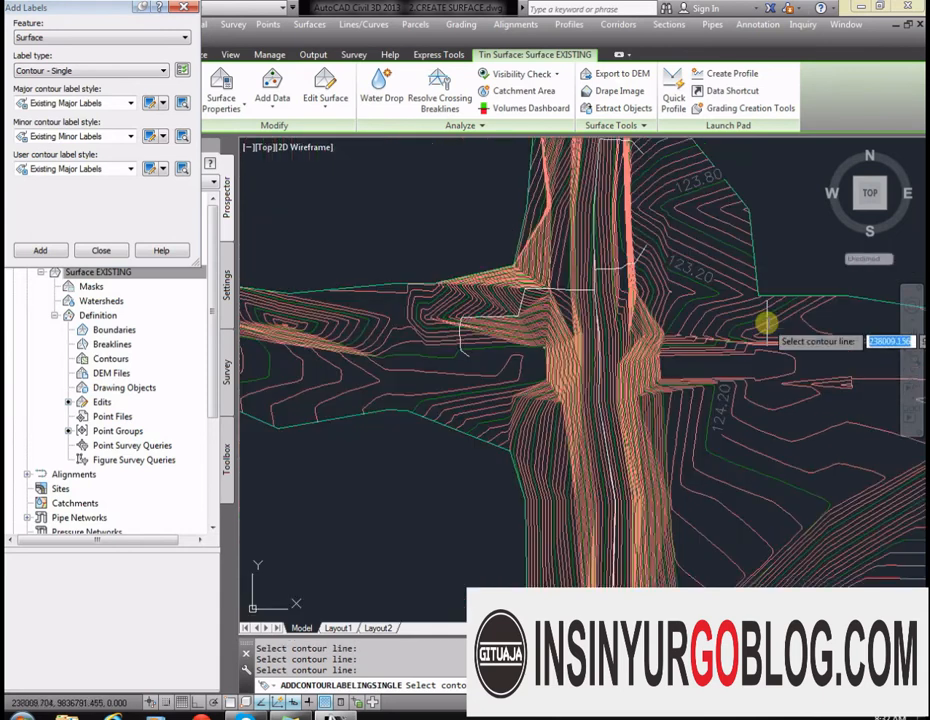
scroll(766, 322, down, 3)
scroll(750, 455, up, 2)
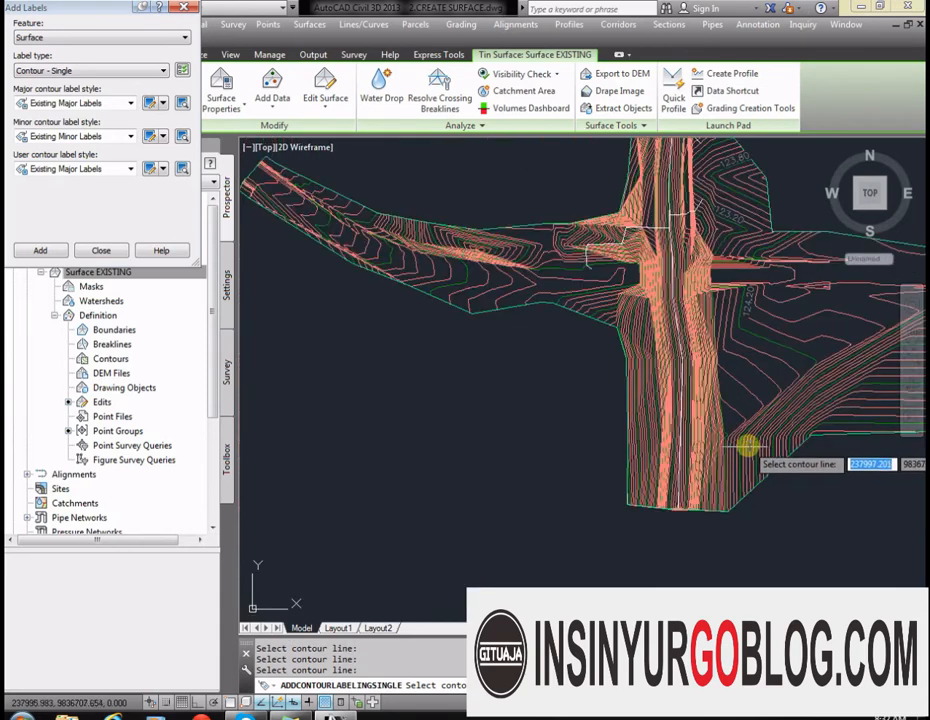
Step: Label three single contours spaced along the west arm up to its far end, and end the single contour labelling
click(466, 266)
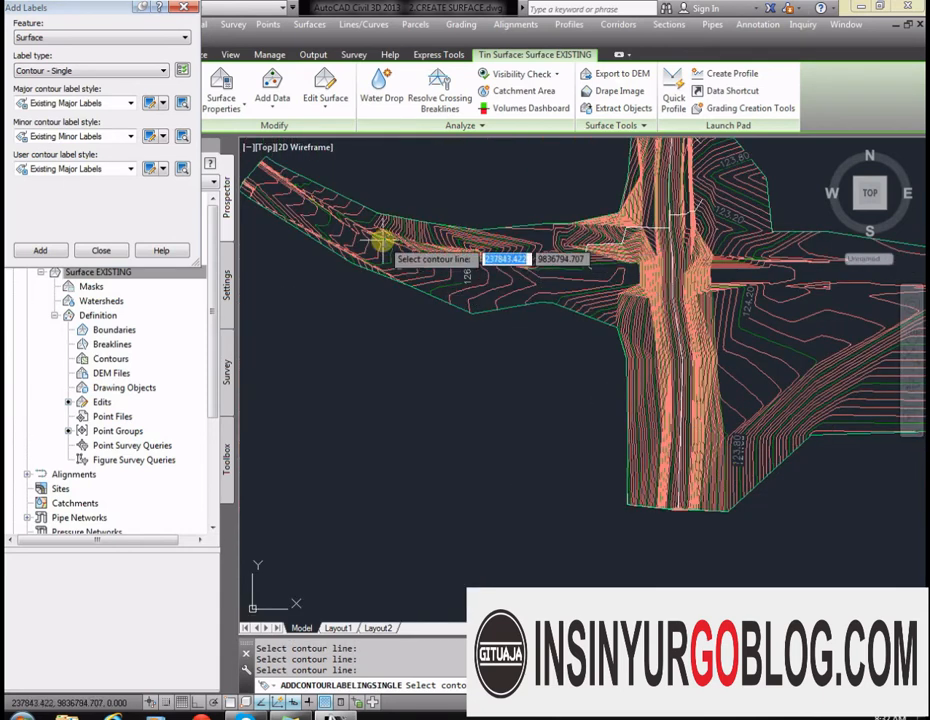
scroll(272, 182, up, 3)
click(316, 312)
scroll(500, 193, down, 2)
scroll(434, 261, up, 2)
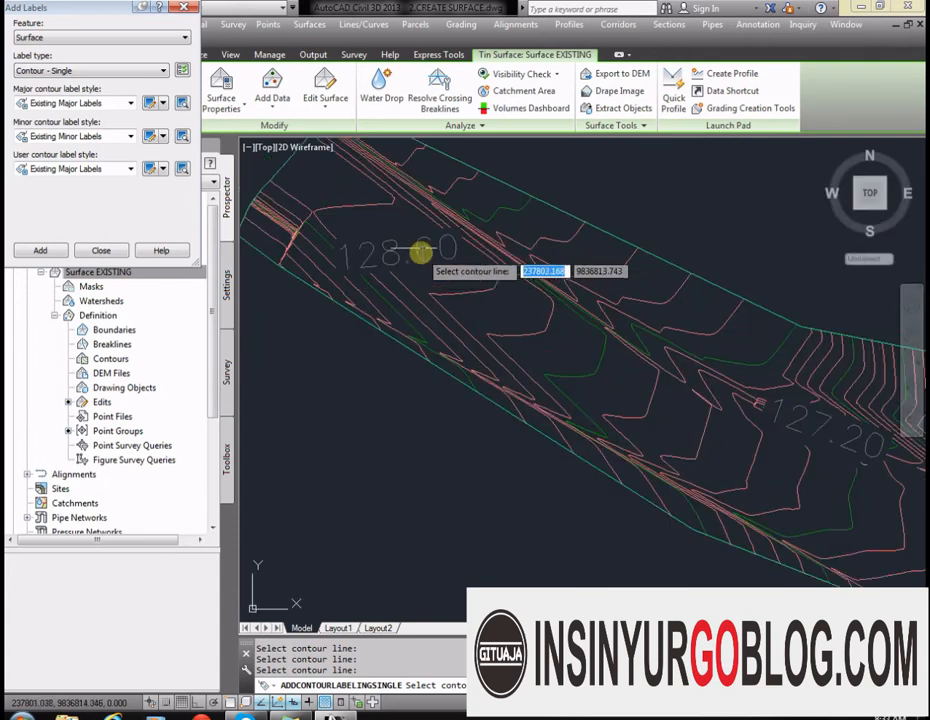
scroll(343, 266, down, 3)
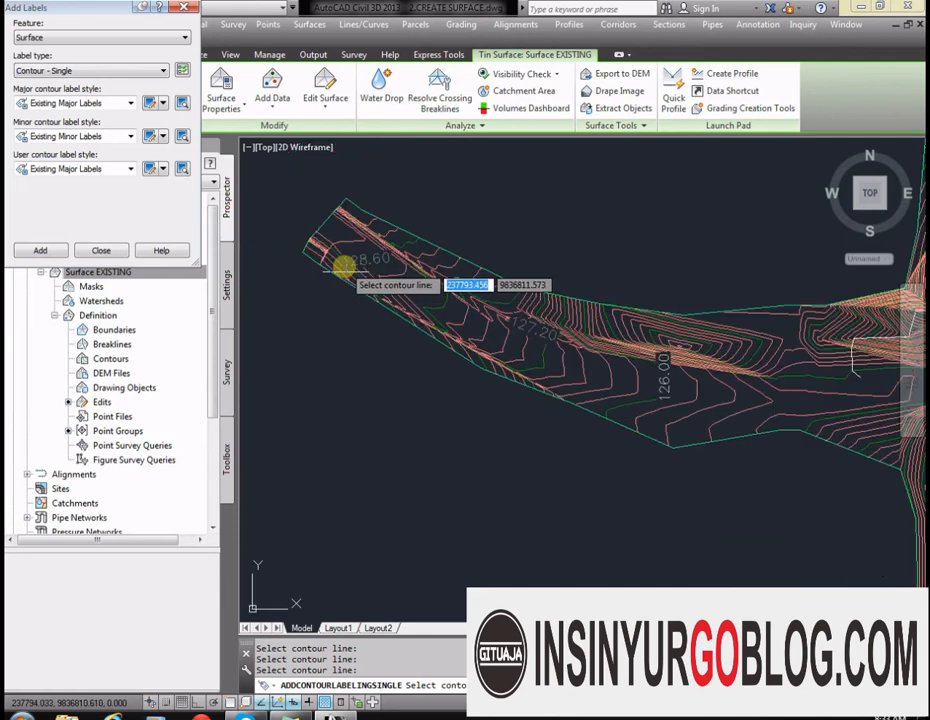
scroll(343, 266, down, 2)
scroll(677, 305, up, 2)
key(Escape)
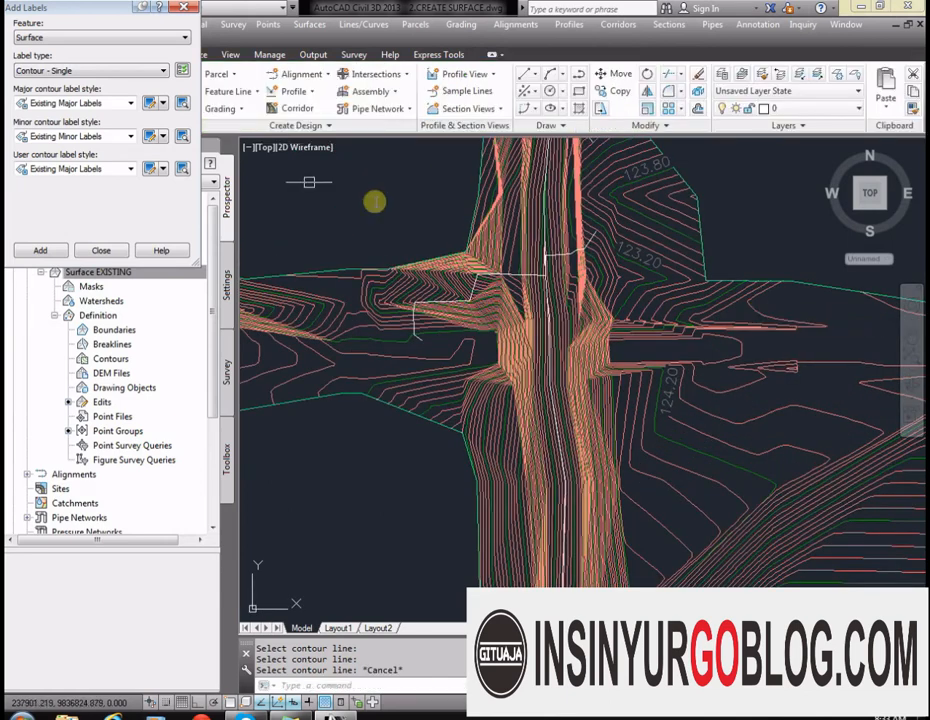
Step: Start Contour - Multiple at interval labelling along a line across the whole surface, from below the west arm's end to beyond the east end
click(89, 71)
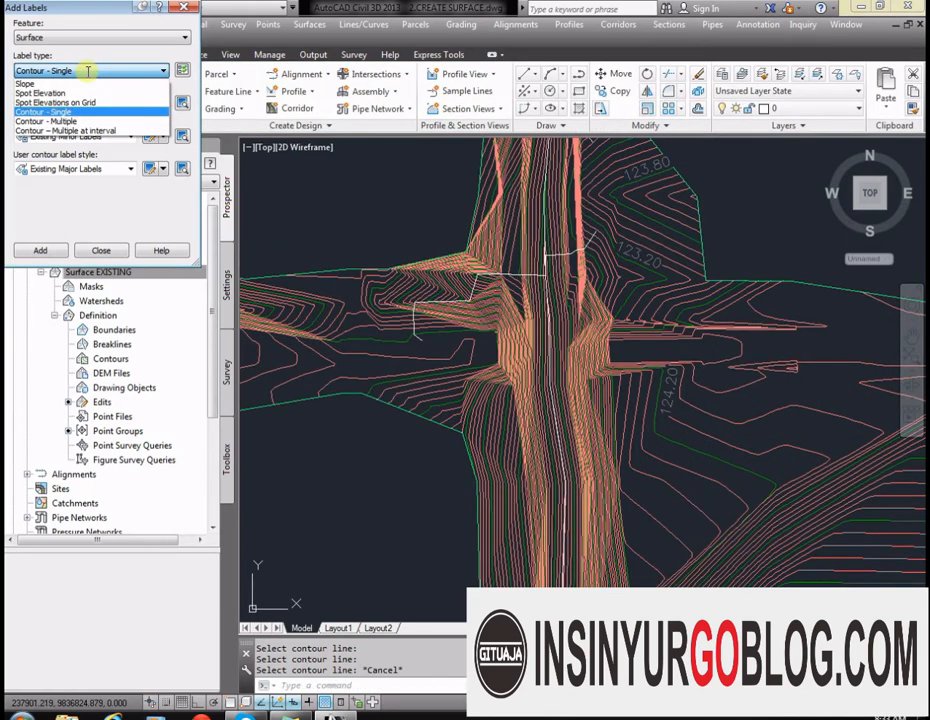
click(65, 129)
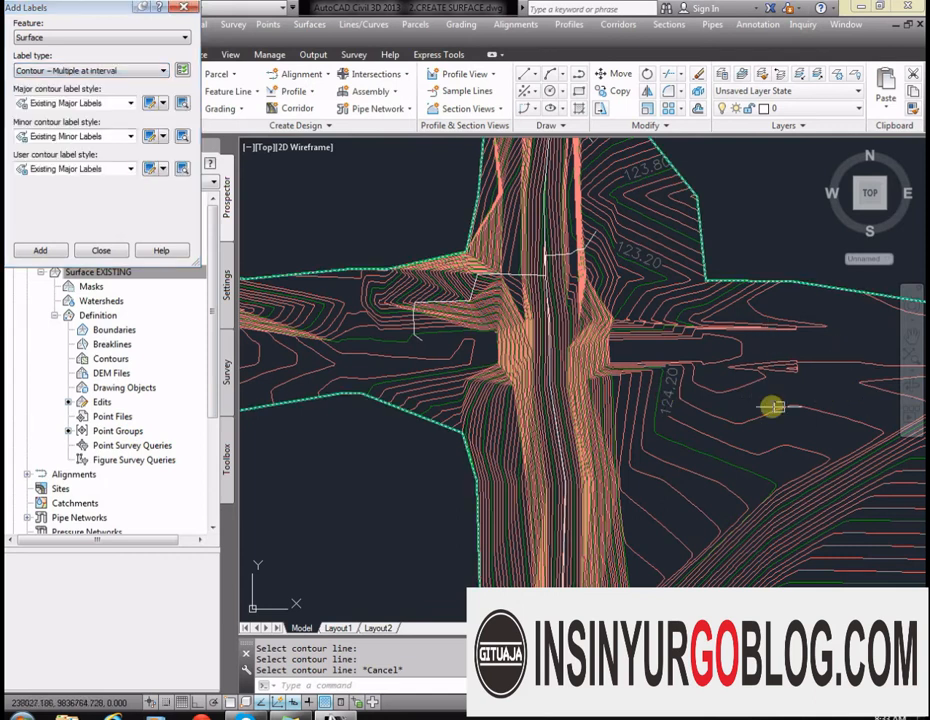
scroll(721, 297, down, 5)
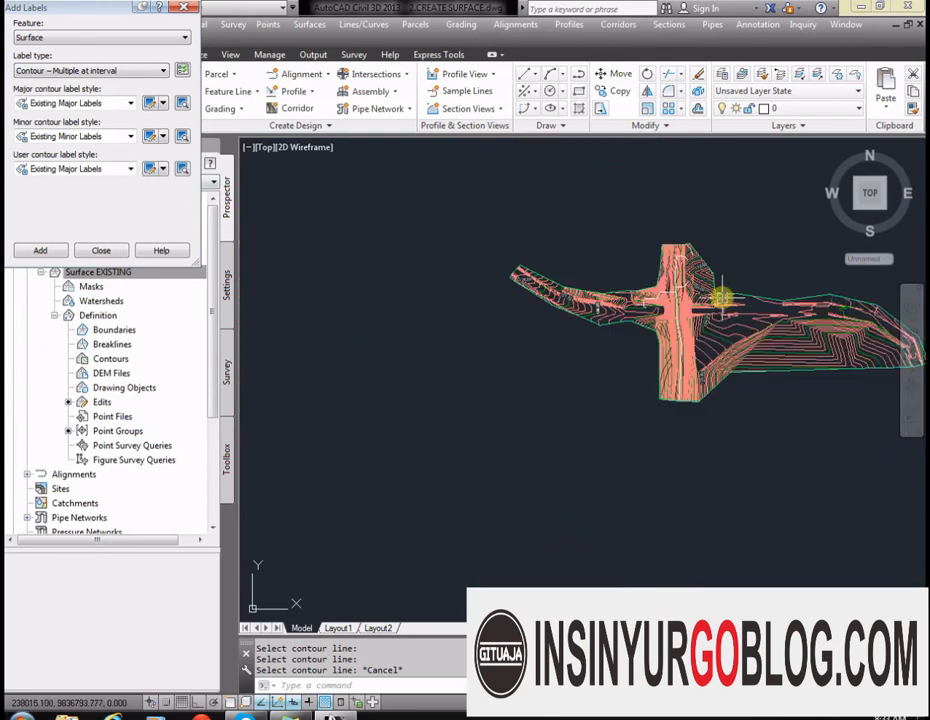
click(58, 251)
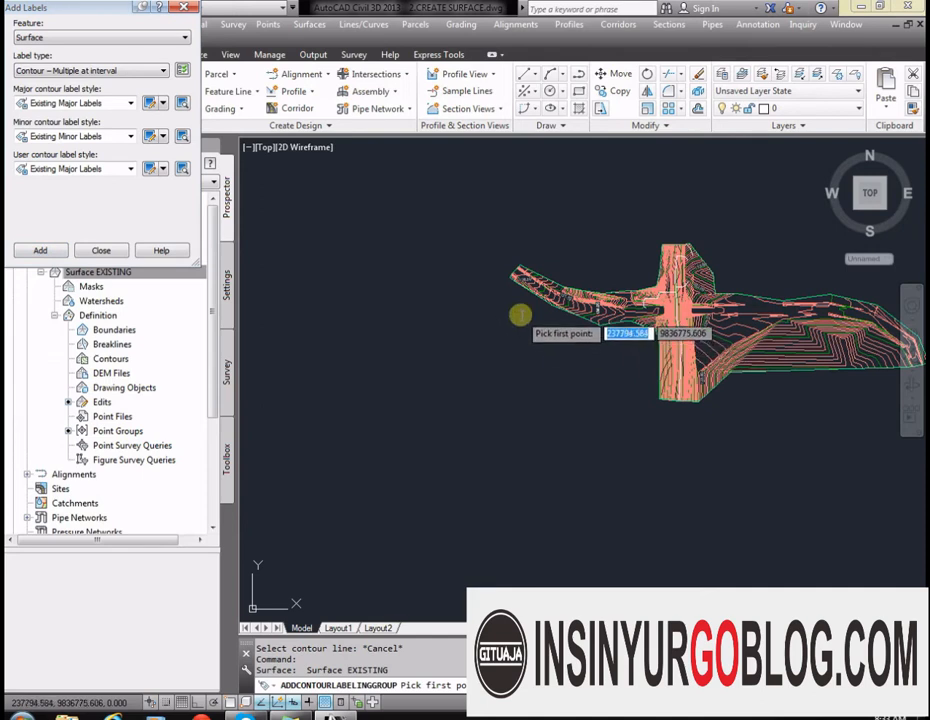
click(516, 317)
scroll(392, 342, down, 2)
click(778, 353)
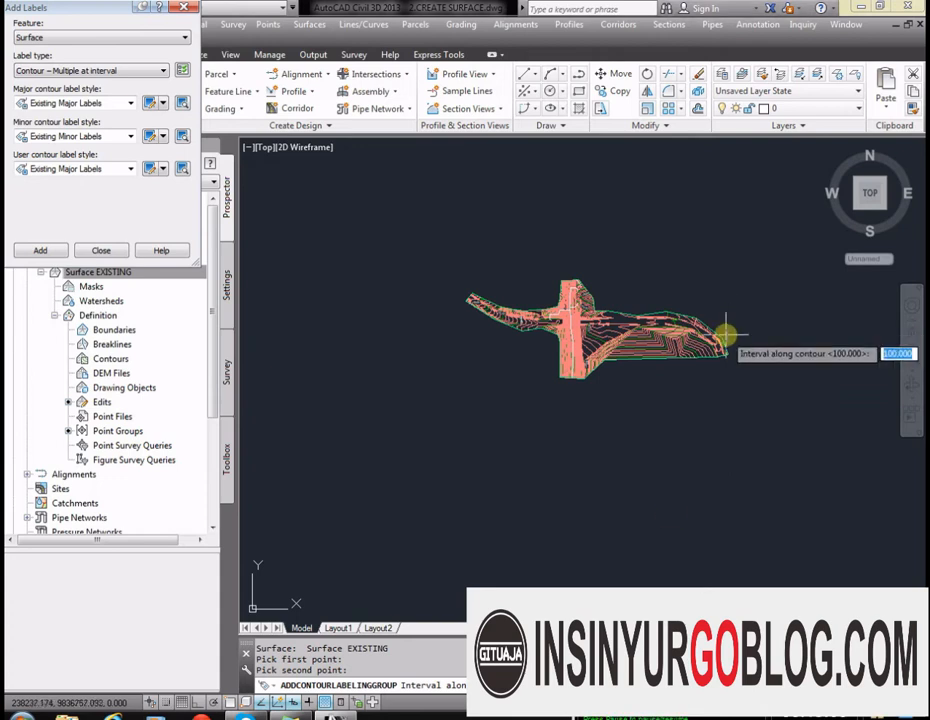
scroll(593, 311, down, 3)
scroll(620, 285, up, 4)
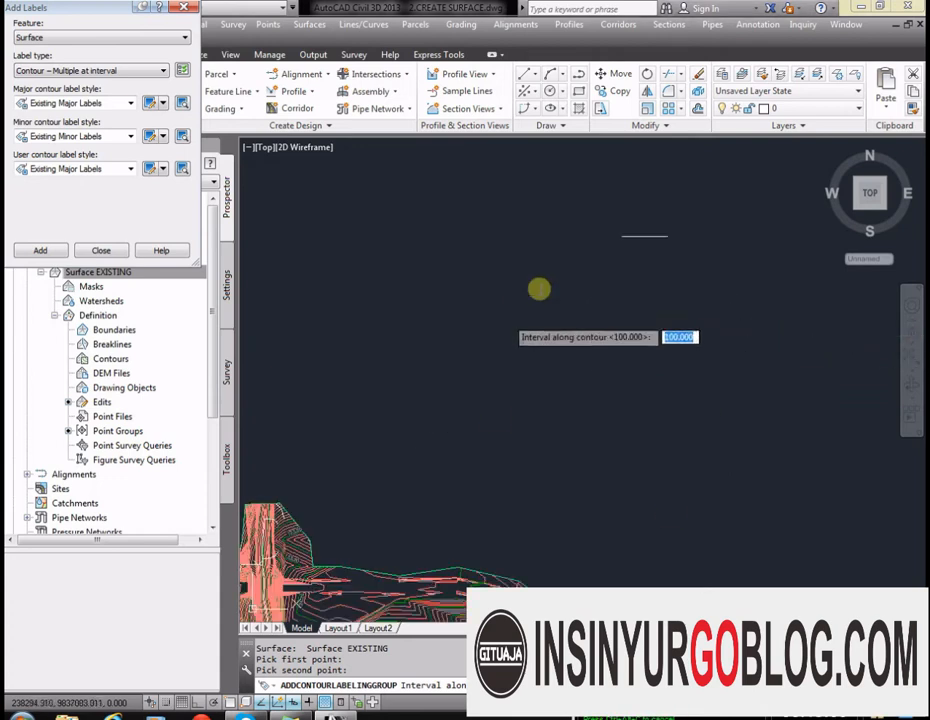
Step: Label the EXISTING surface's contours crossed by the picked line at an interval of 25 along each contour
scroll(545, 290, down, 4)
scroll(476, 415, up, 6)
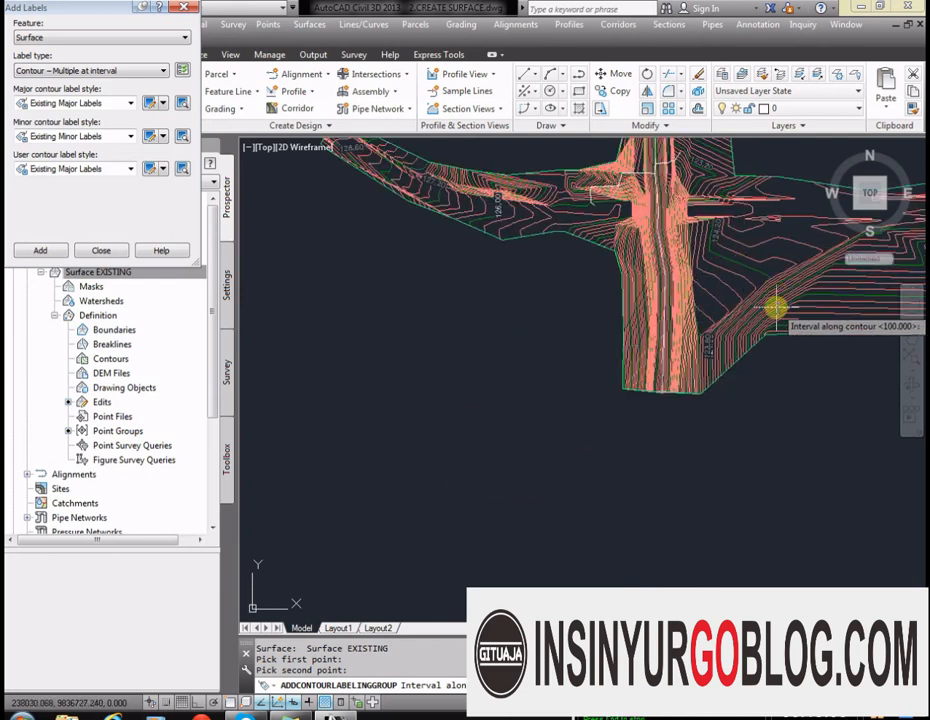
scroll(376, 311, down, 3)
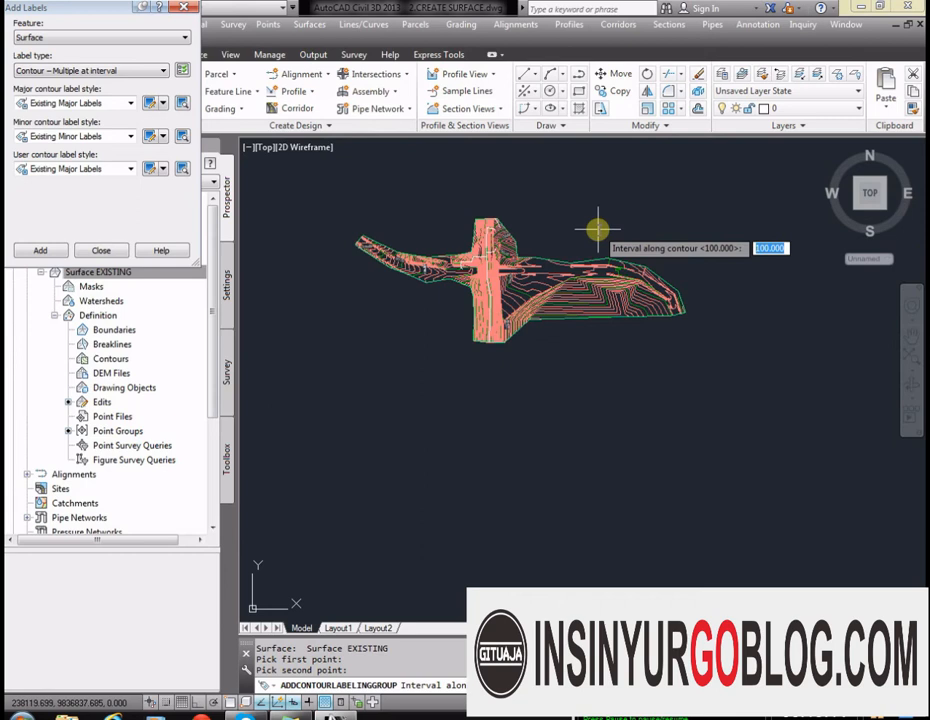
text(25)
key(Return)
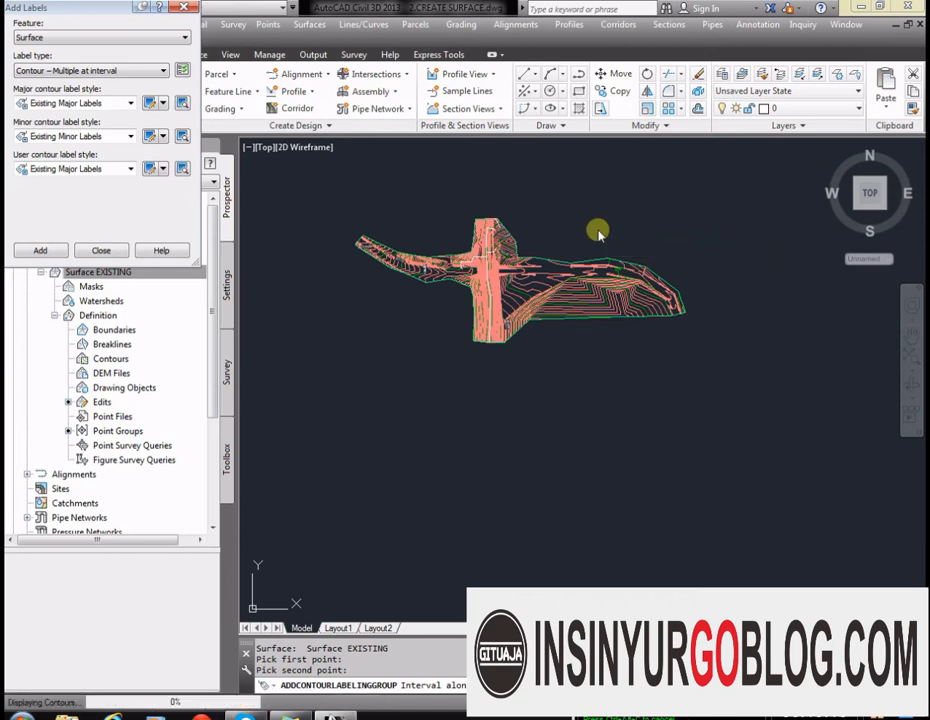
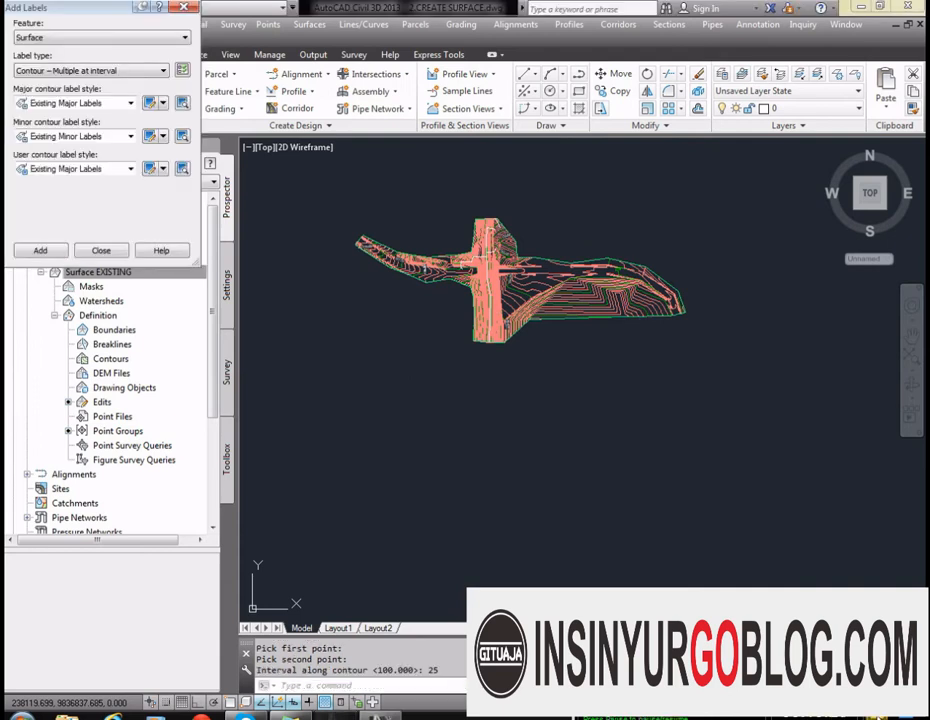
Step: Examine the contour elevation labels across the whole surface, including its central strip and both arms
scroll(560, 262, up, 5)
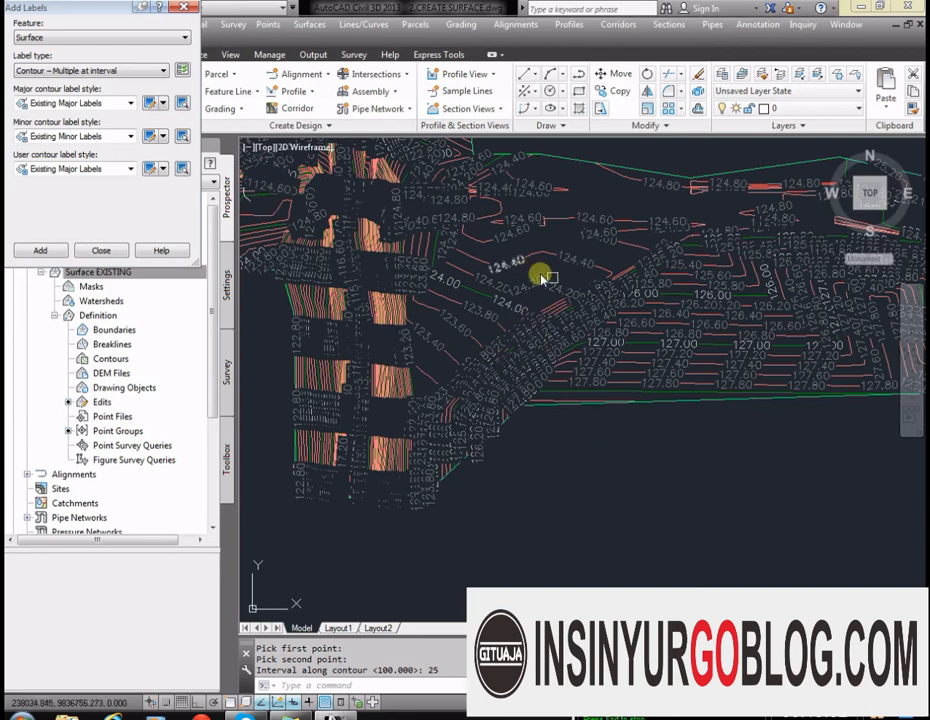
scroll(523, 357, down, 2)
scroll(442, 295, up, 2)
scroll(442, 295, up, 3)
scroll(571, 342, down, 2)
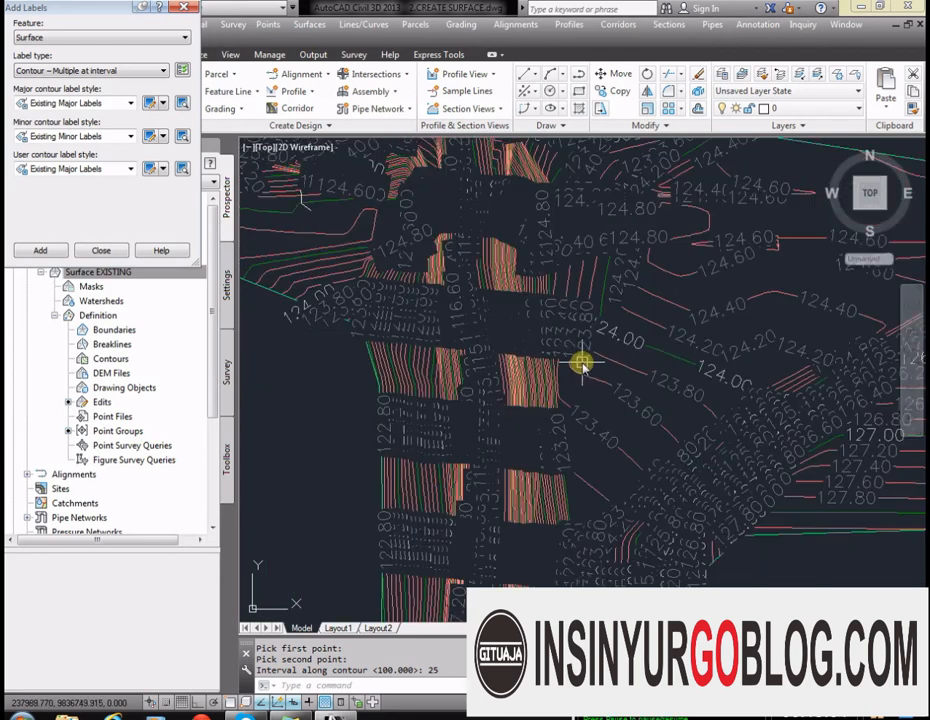
scroll(583, 365, down, 2)
scroll(287, 268, down, 2)
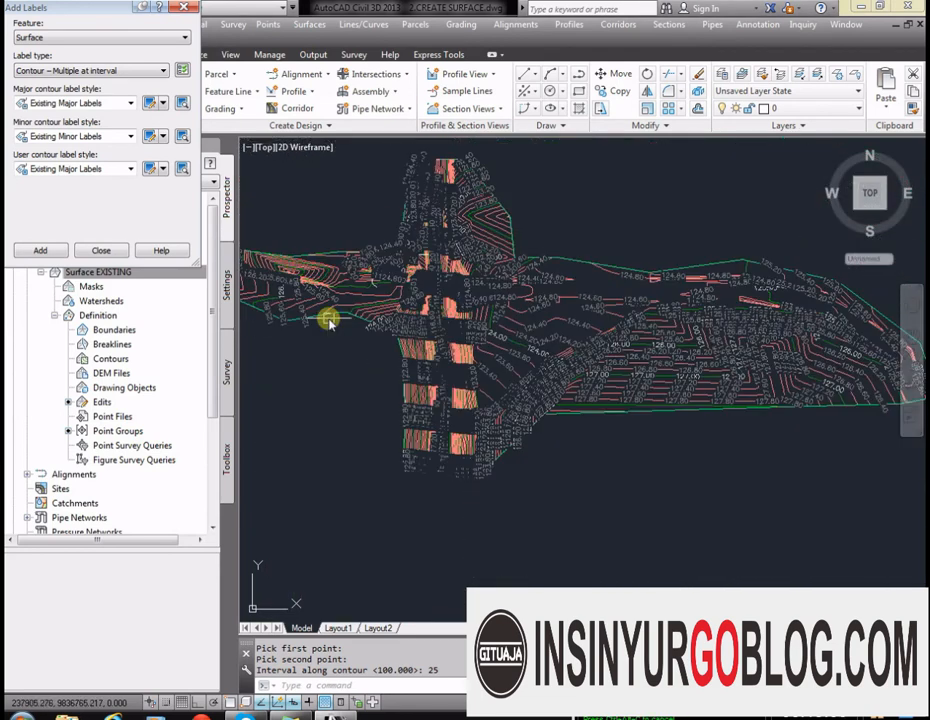
scroll(614, 385, down, 2)
scroll(802, 308, up, 2)
scroll(730, 325, up, 5)
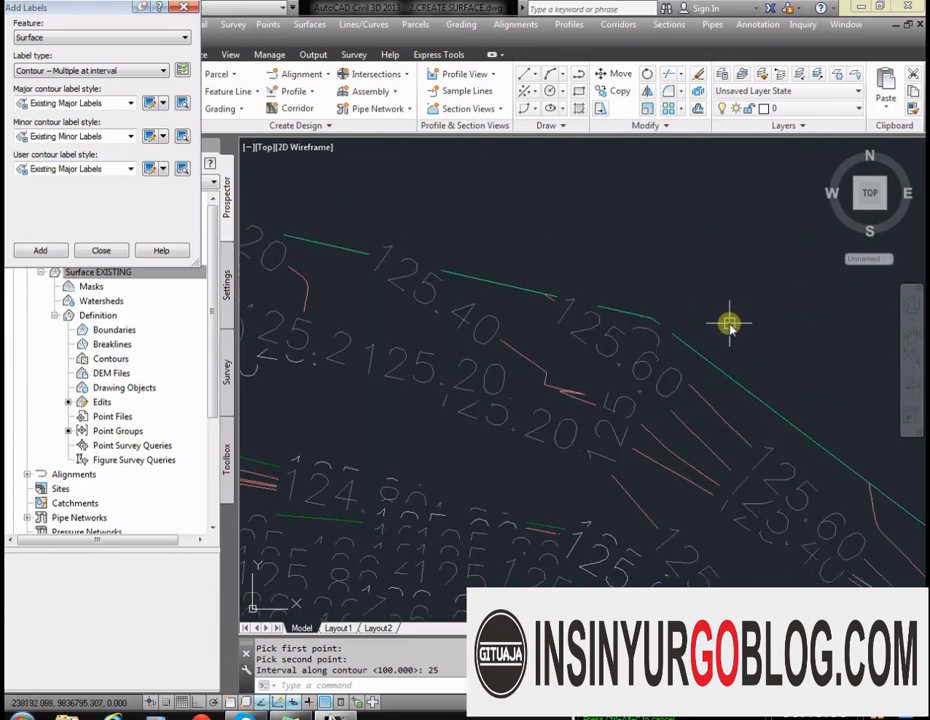
scroll(386, 380, down, 3)
scroll(897, 307, up, 3)
scroll(886, 328, down, 4)
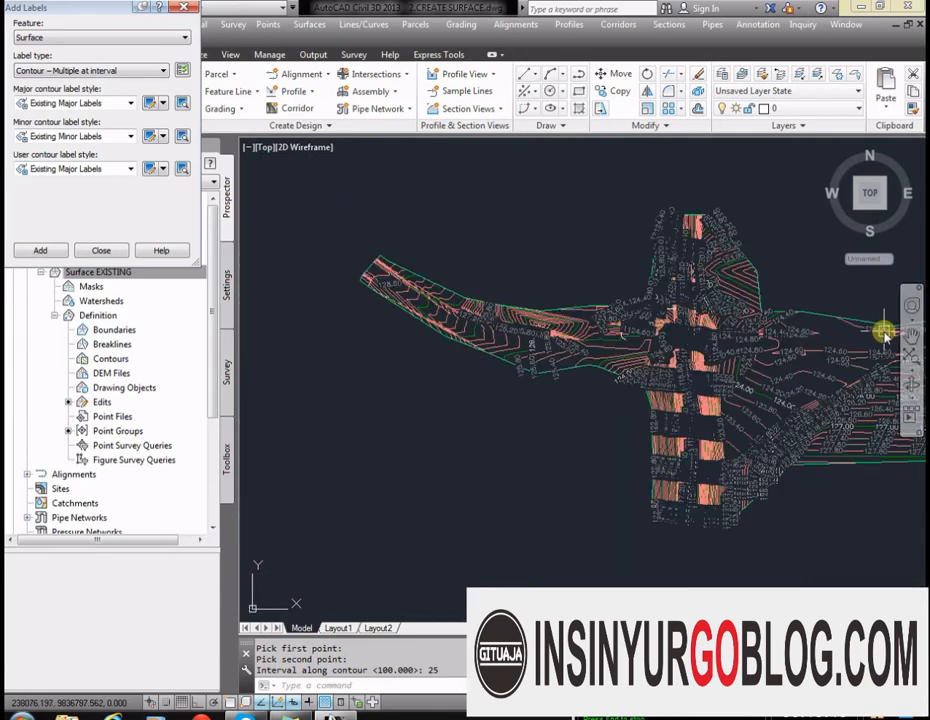
scroll(843, 322, up, 1)
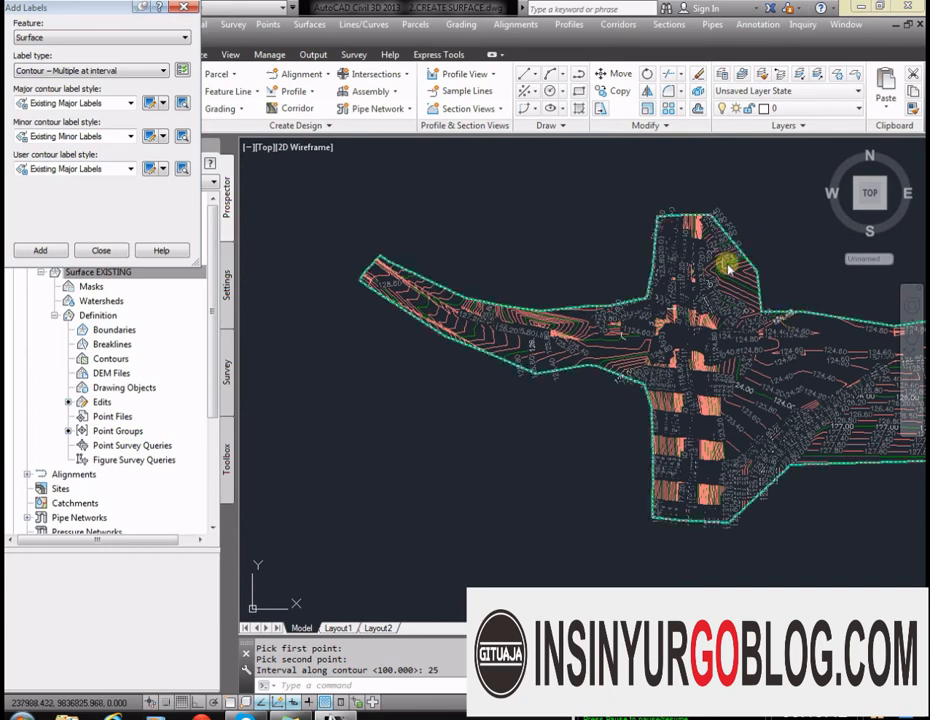
scroll(727, 270, up, 2)
scroll(727, 272, up, 2)
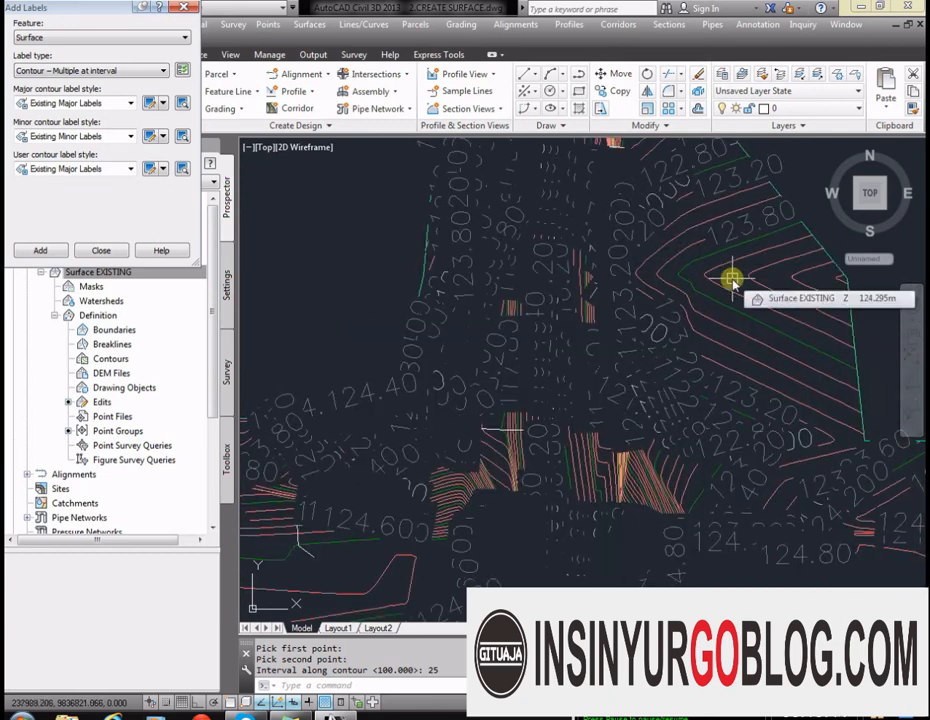
Step: Add a one-point Slope label in the Run over Rise style on the western arm of the surface
click(147, 72)
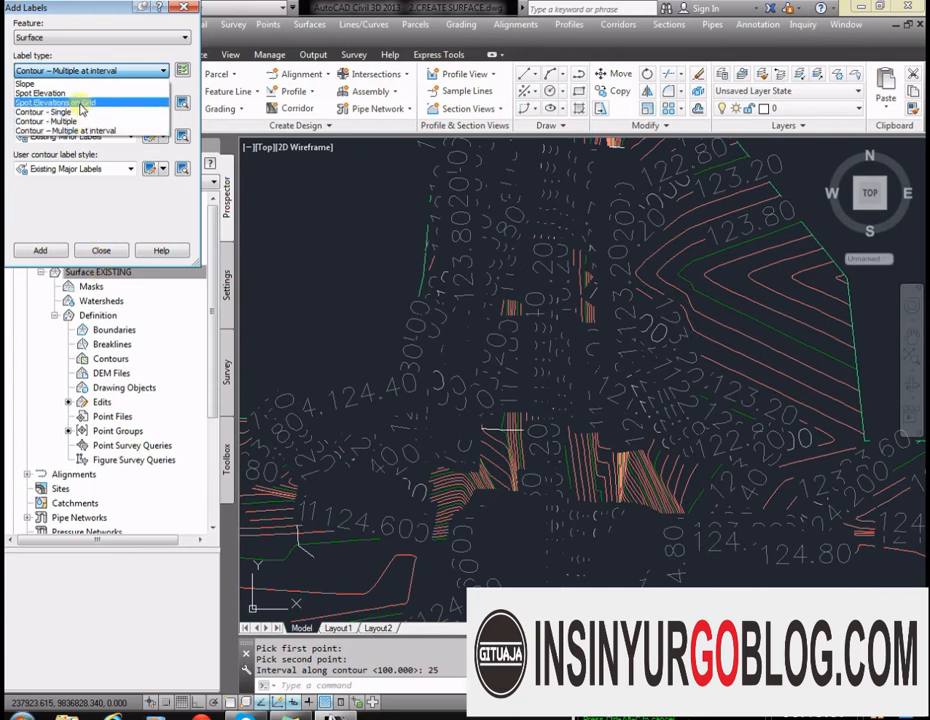
click(40, 83)
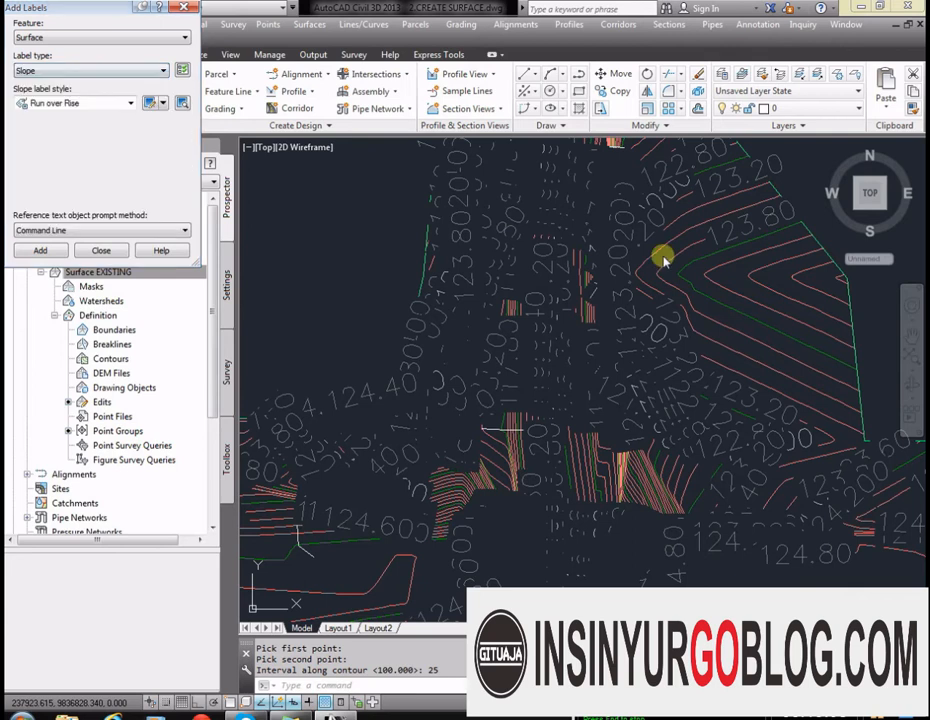
scroll(700, 265, down, 4)
scroll(575, 360, up, 5)
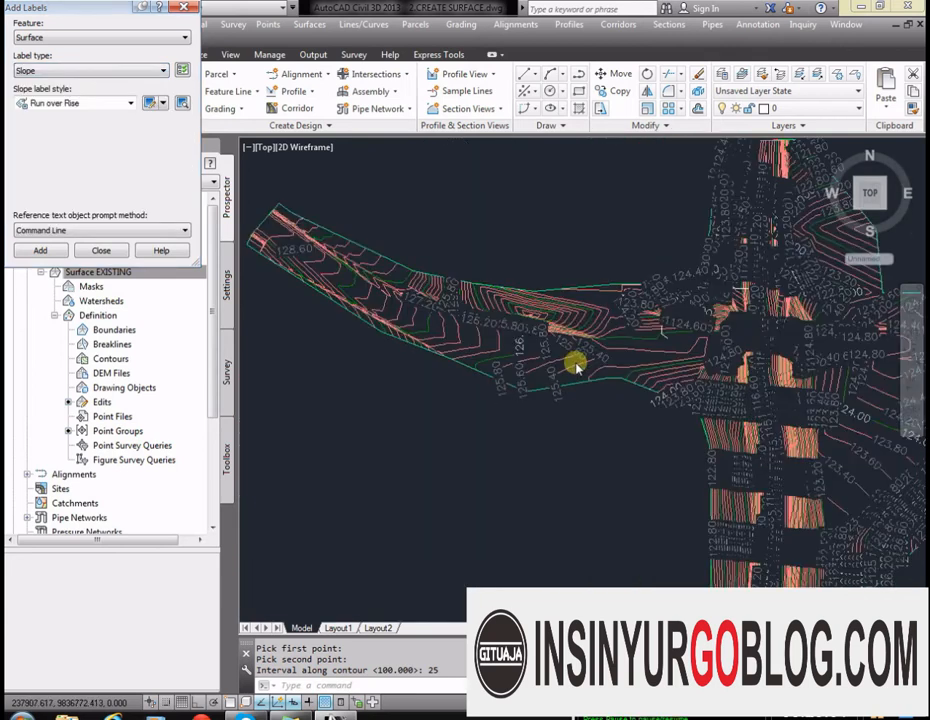
click(42, 251)
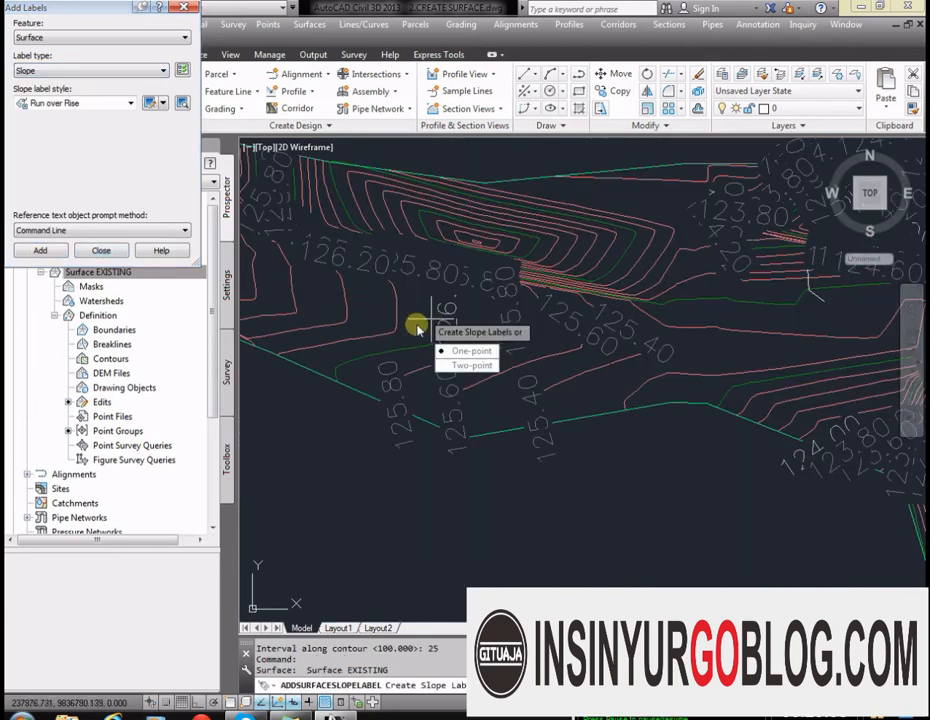
key(Return)
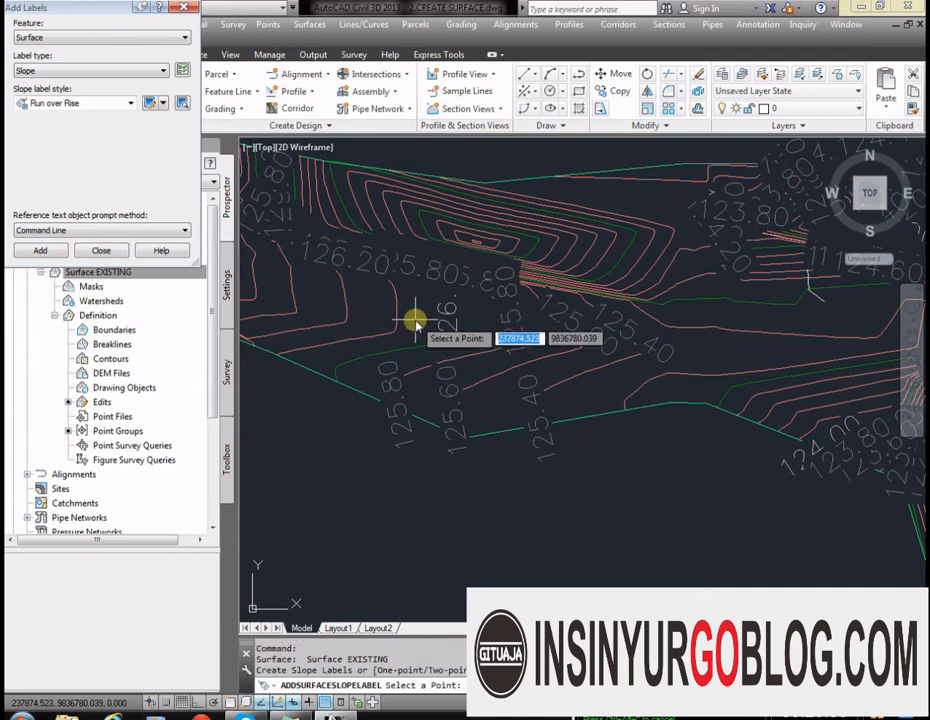
scroll(396, 310, up, 4)
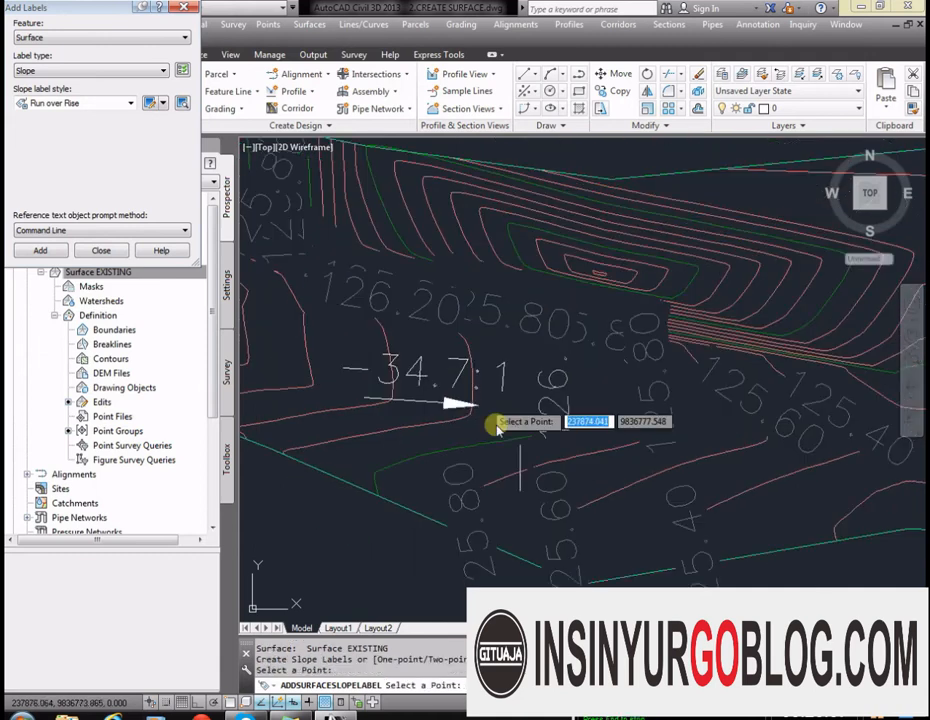
Step: Add a Spot Elevation label with the EL:100.00 style near the northern edge of the surface's western arm
scroll(525, 440, down, 5)
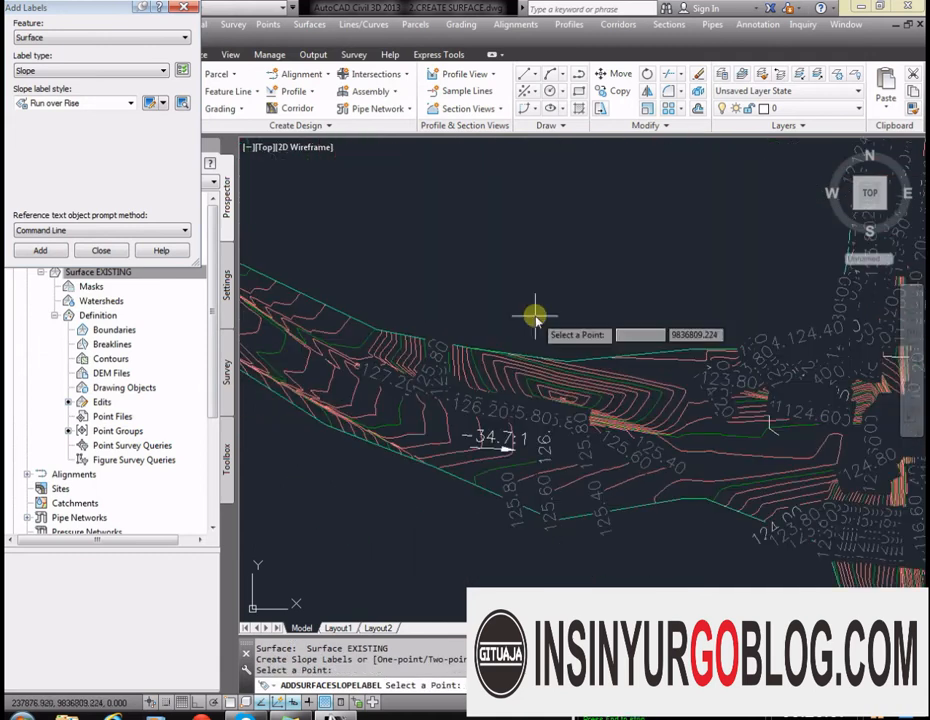
click(64, 68)
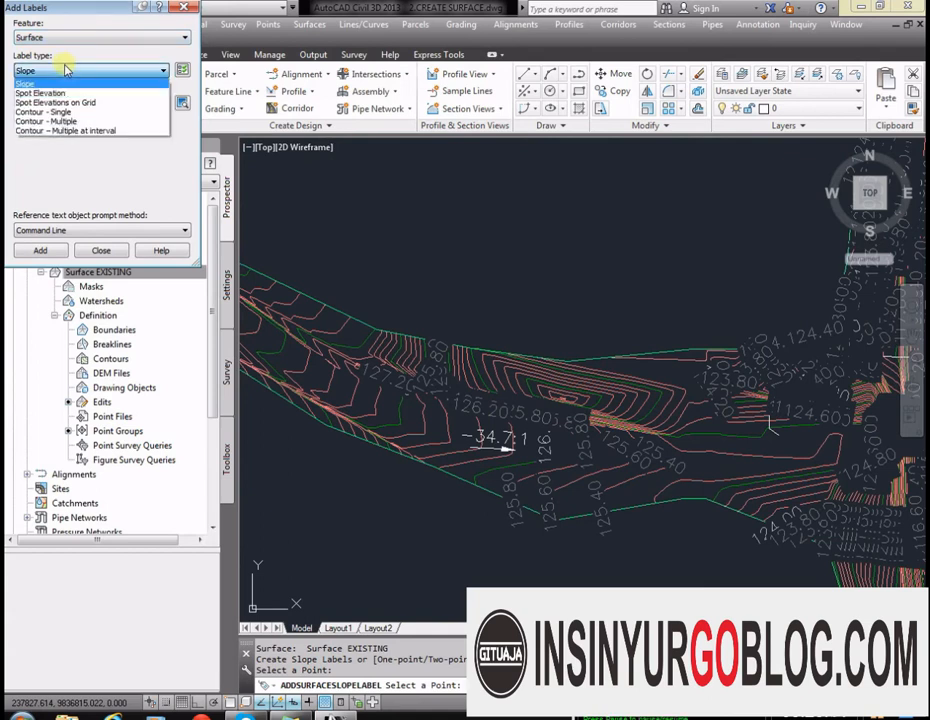
click(45, 93)
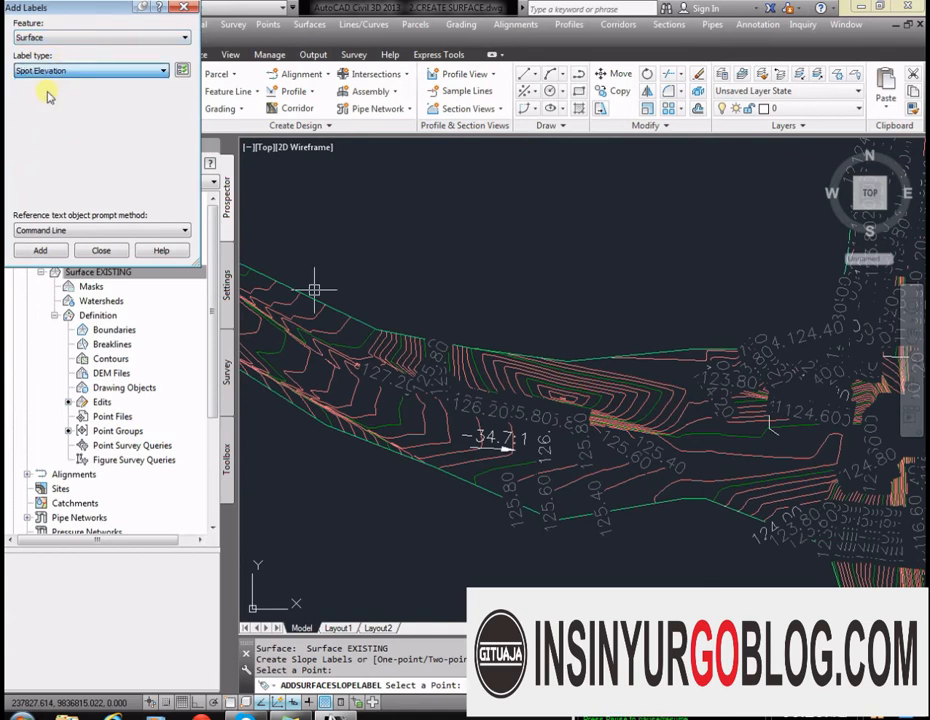
click(40, 252)
click(563, 378)
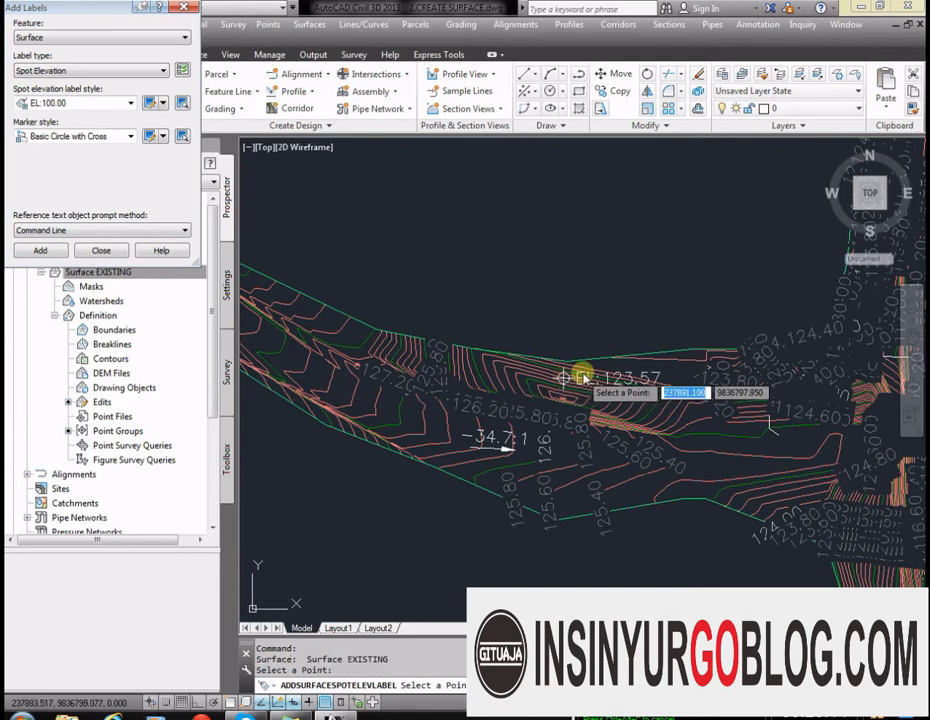
Step: Switch the label type to Spot Elevations on Grid and set its marker style to Basic
scroll(600, 305, down, 5)
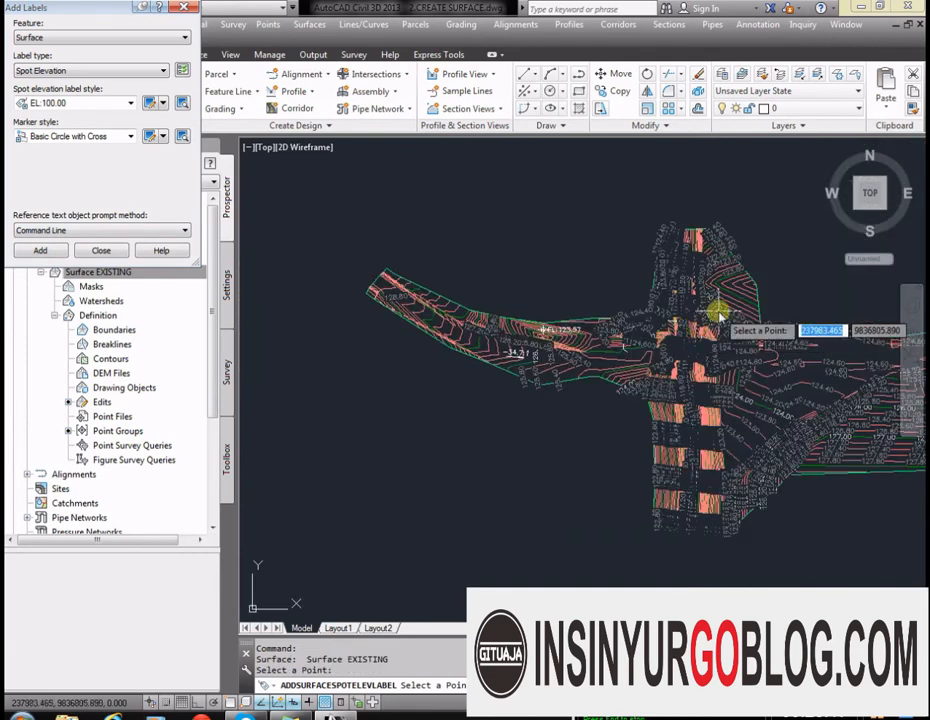
scroll(650, 326, up, 2)
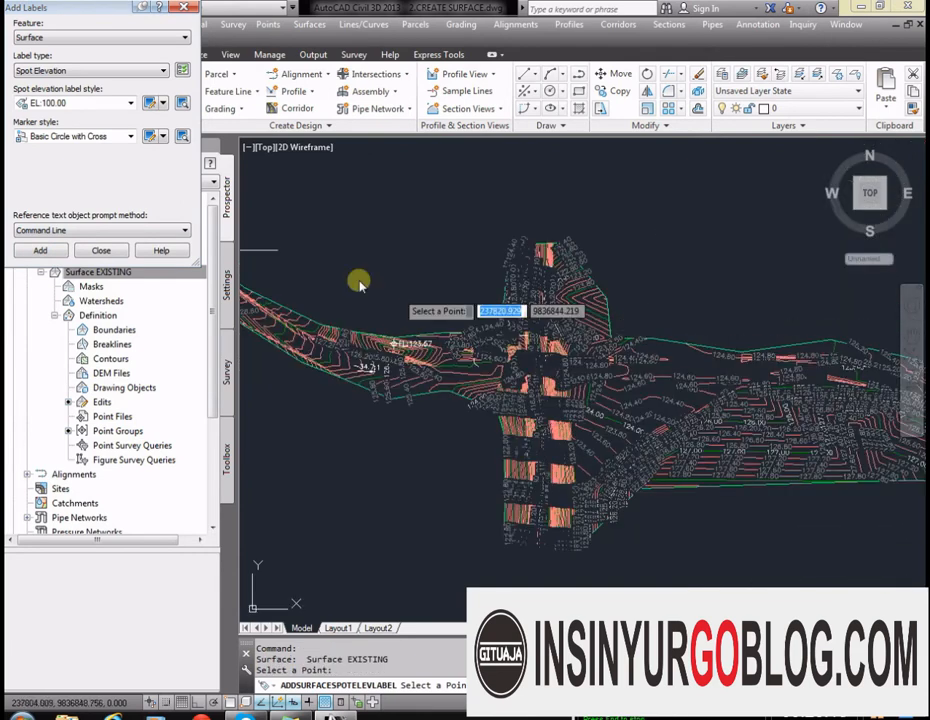
click(78, 70)
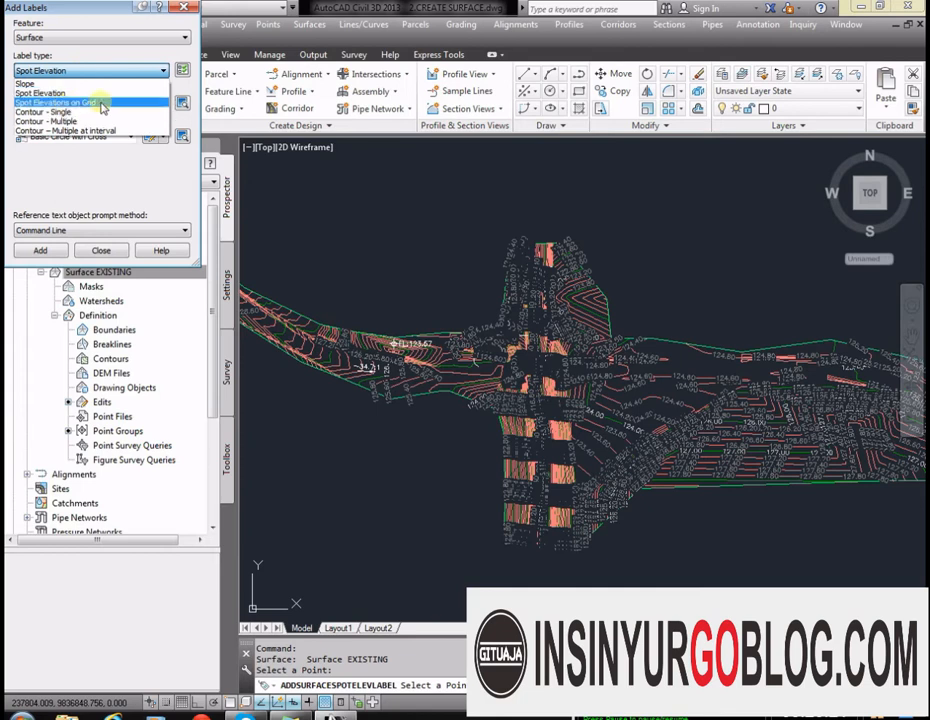
click(100, 104)
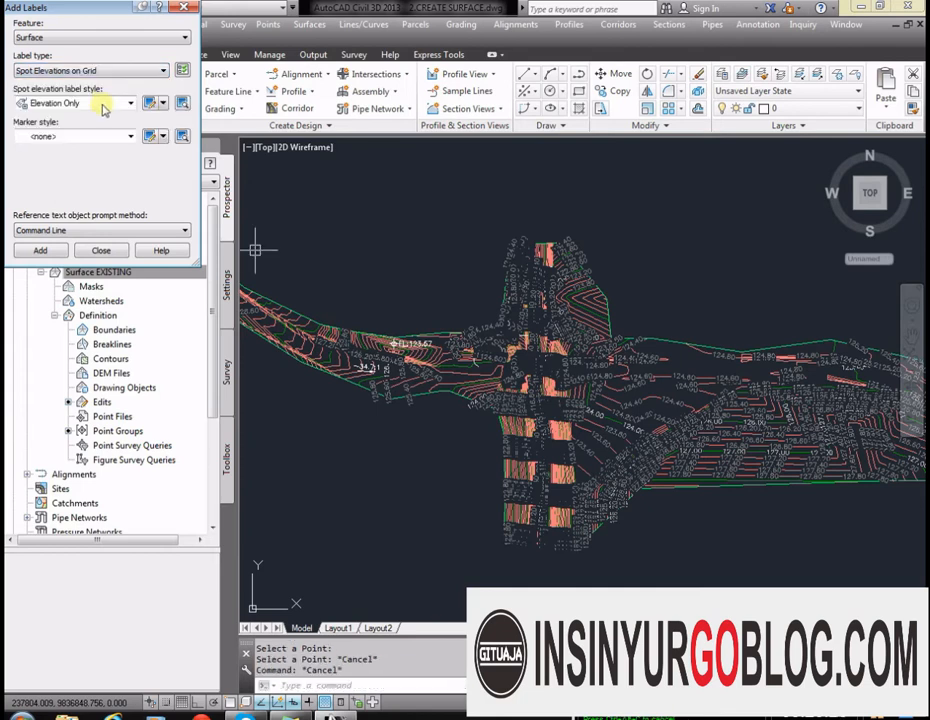
click(68, 139)
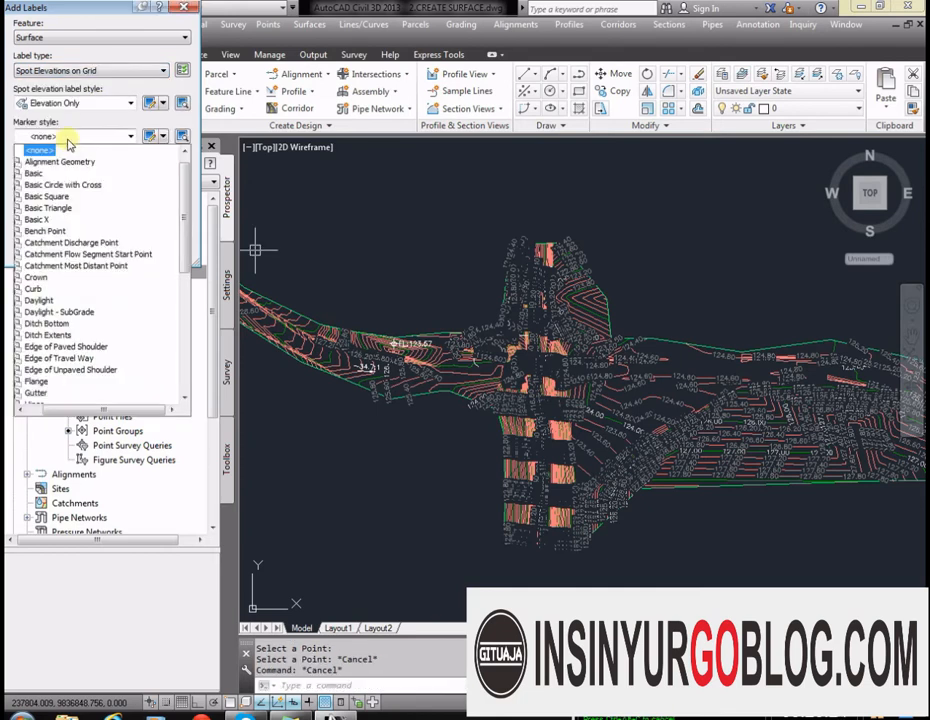
click(78, 174)
Step: Place grid spot elevation labels over the whole surface from a southwest basepoint, with default rotation and 50 spacing in X and Y
click(54, 255)
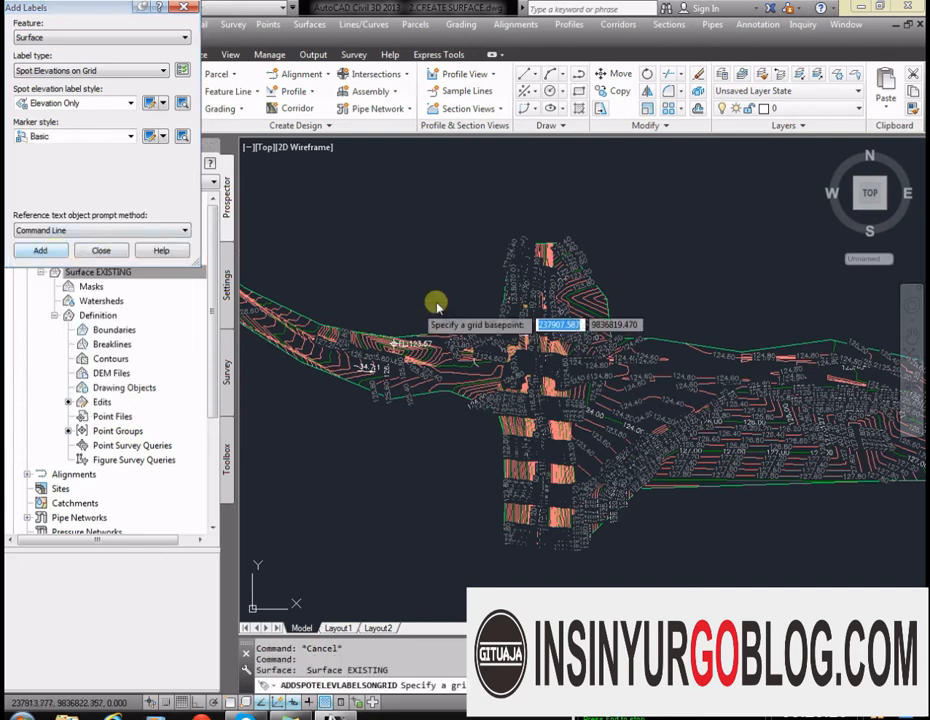
scroll(504, 266, down, 2)
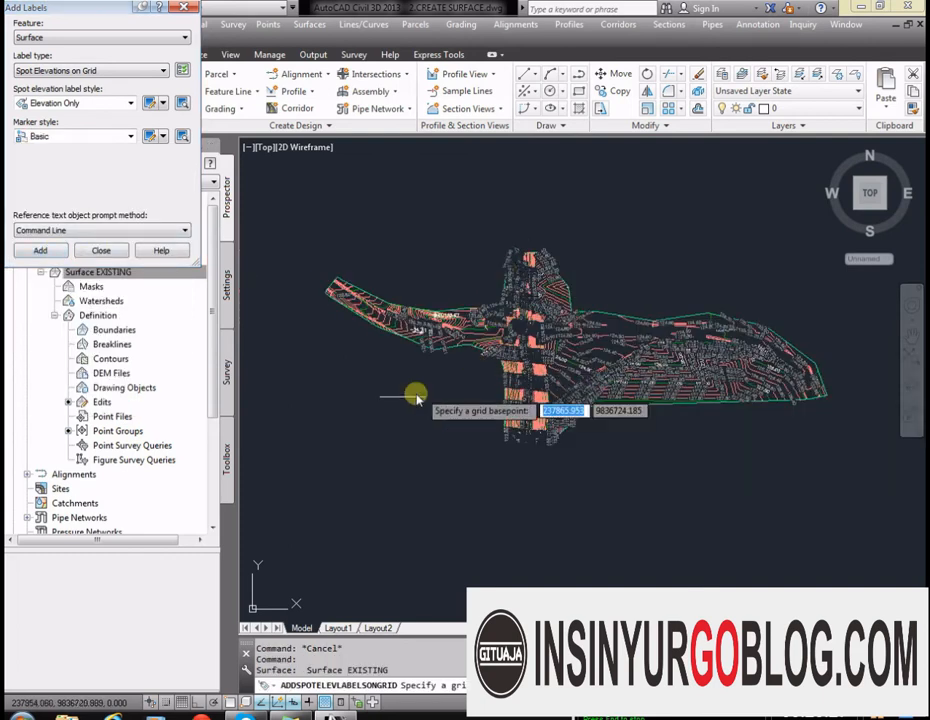
click(308, 456)
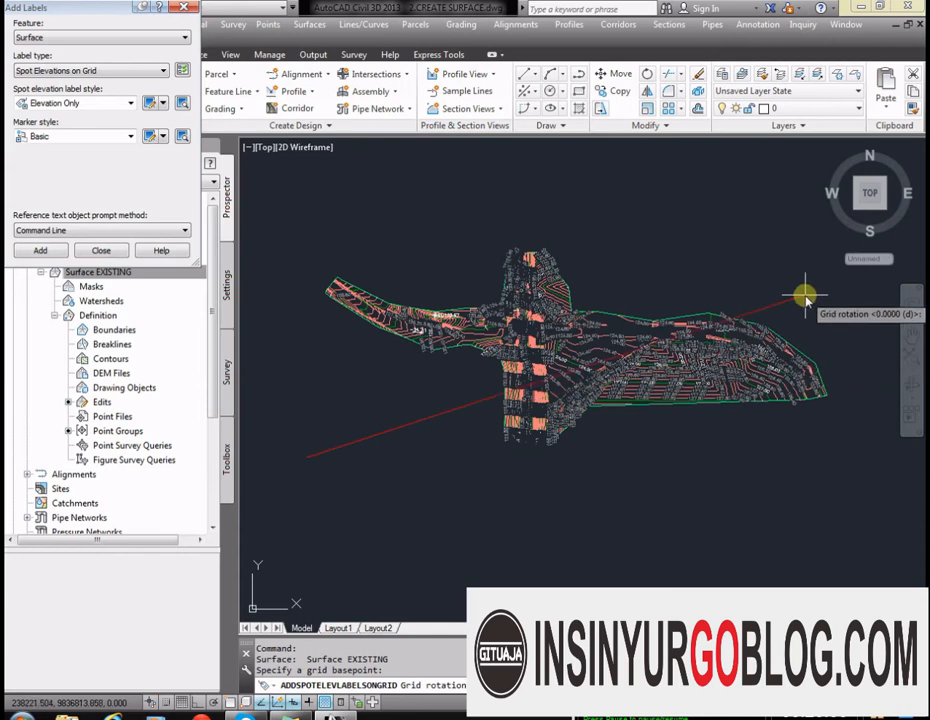
key(Return)
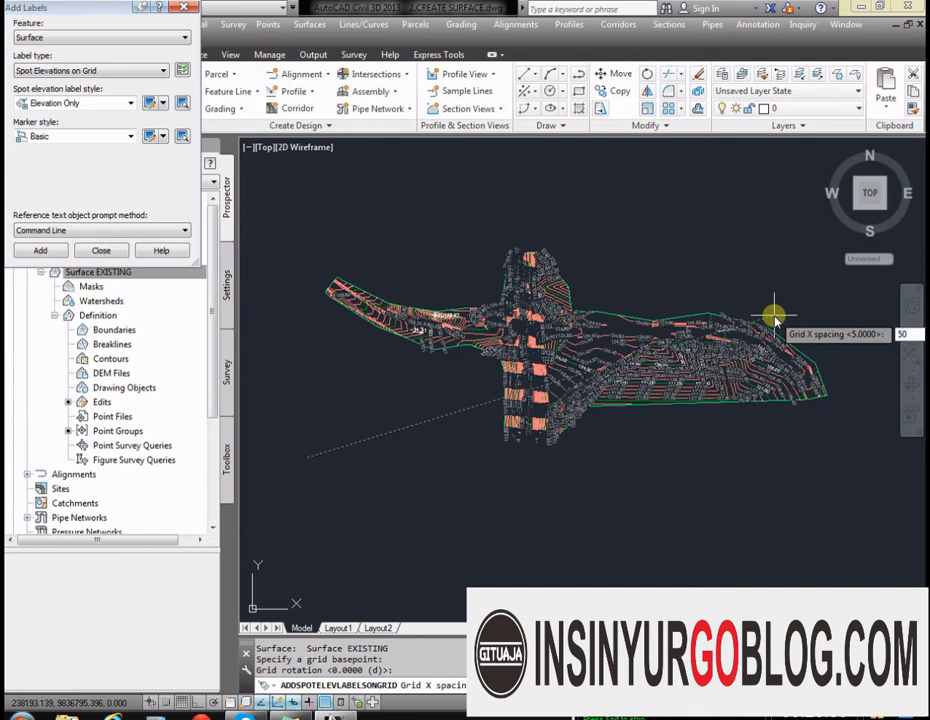
text(50)
key(Return)
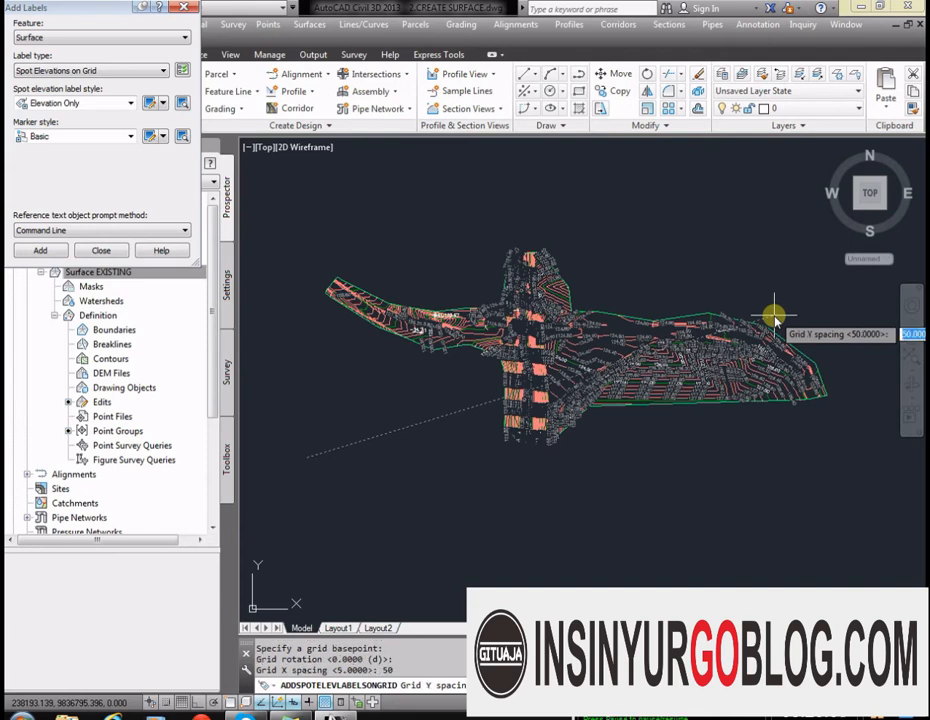
key(Return)
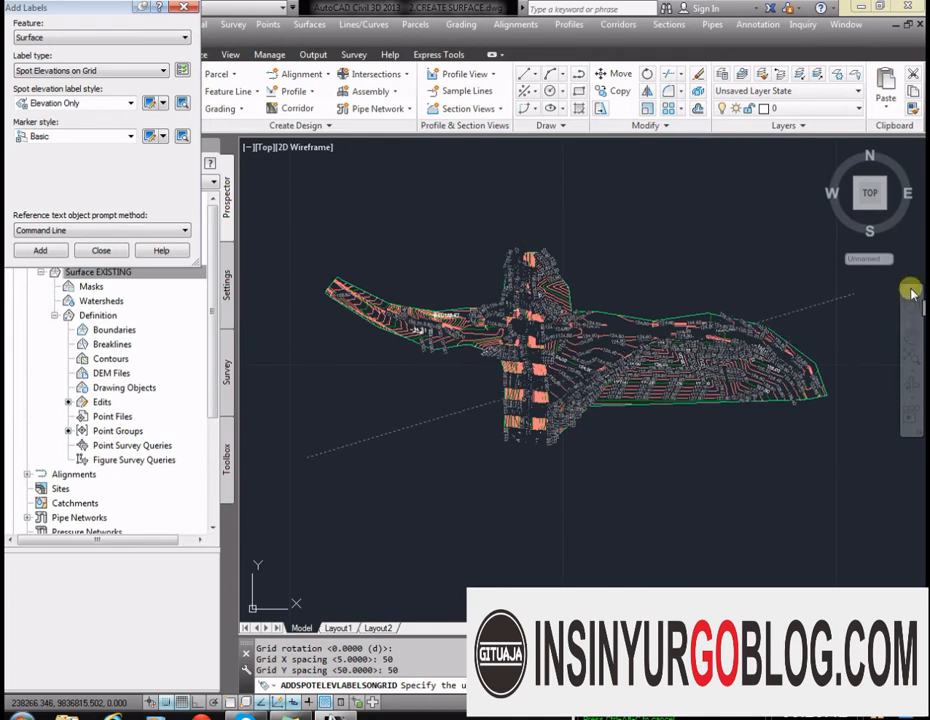
scroll(650, 251, down, 2)
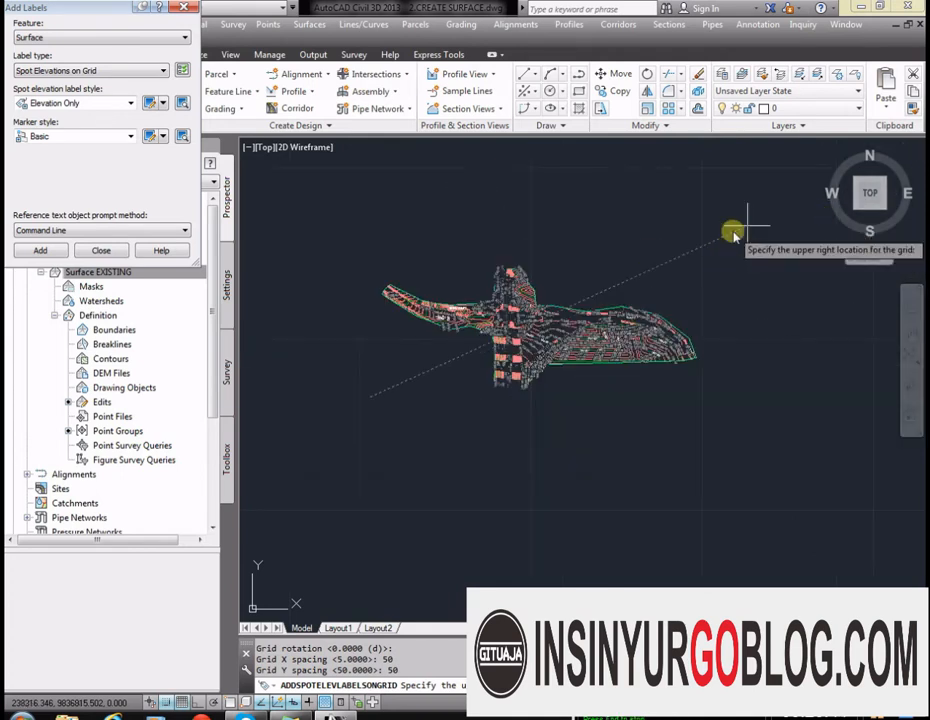
click(731, 232)
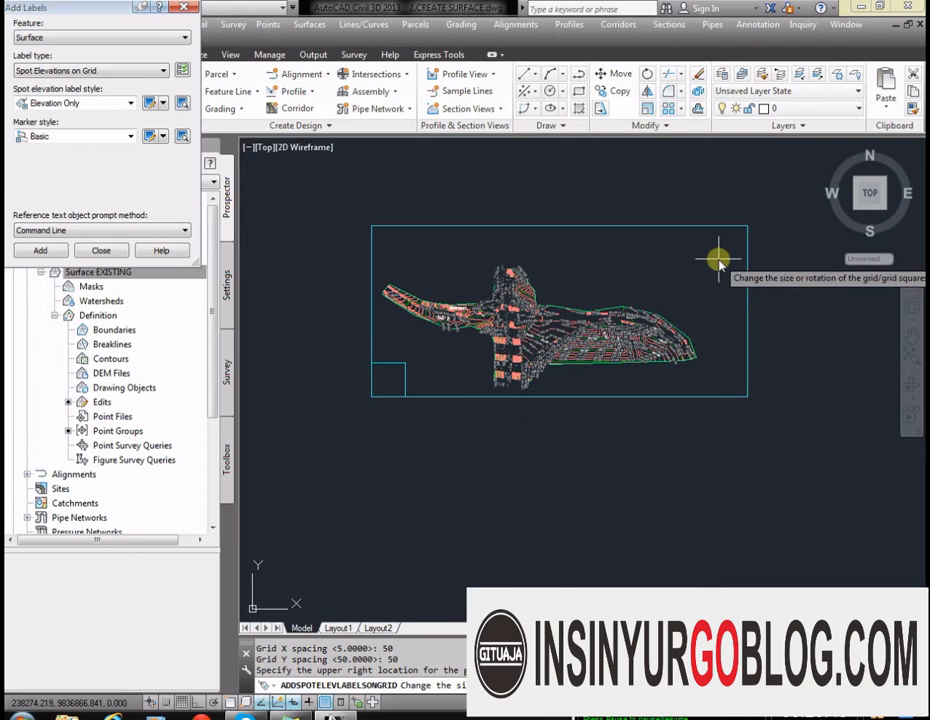
key(Return)
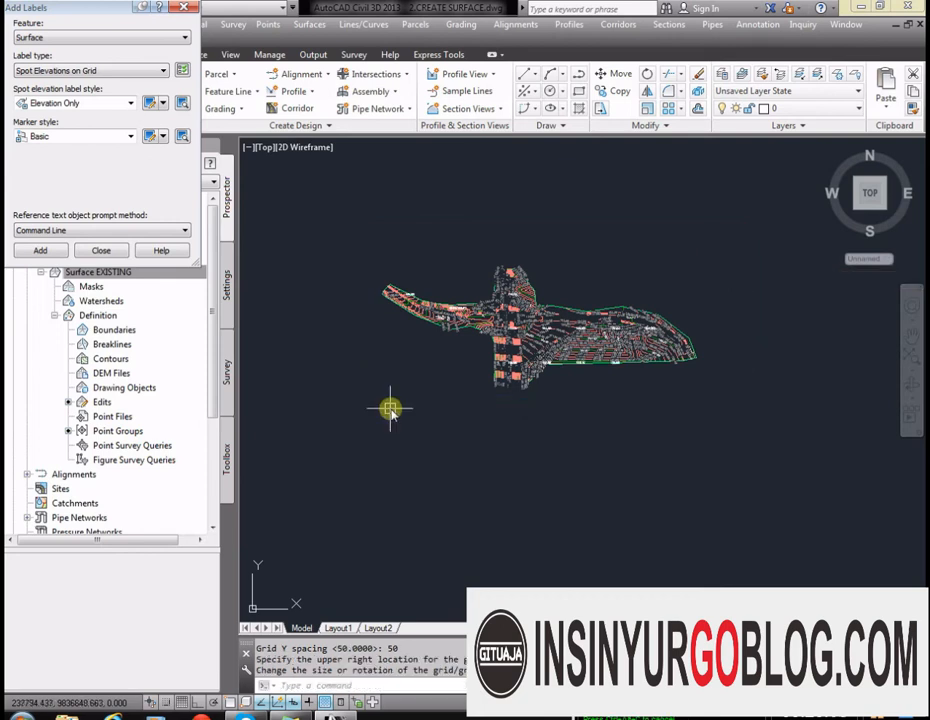
Step: Close the label settings and examine the grid spot elevation, slope and contour labels across the EXISTING surface
scroll(421, 301, up, 6)
scroll(500, 185, down, 8)
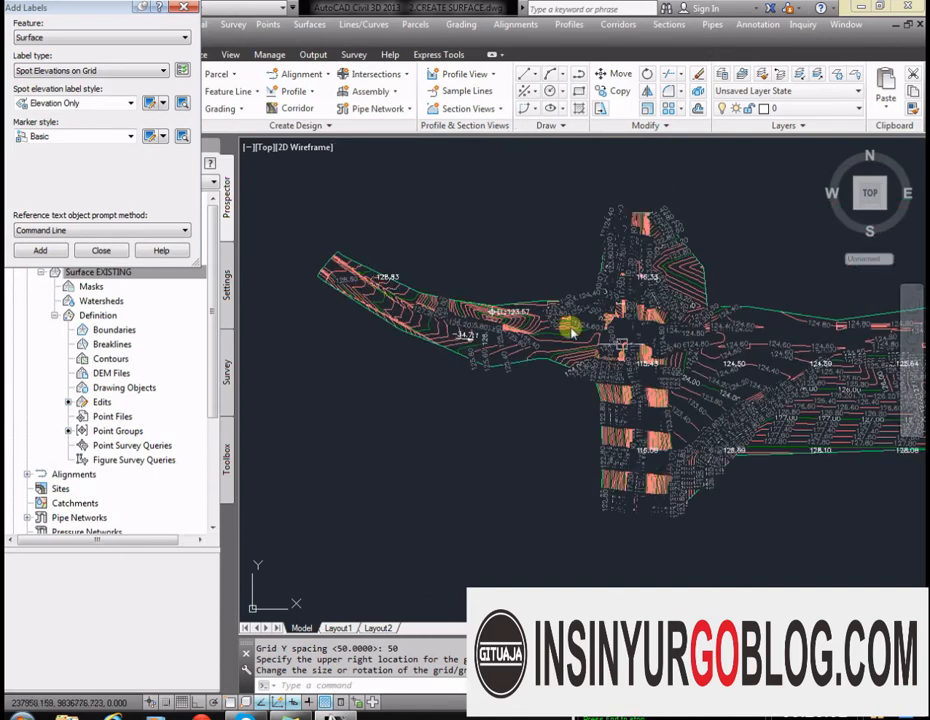
scroll(546, 365, down, 1)
scroll(737, 367, up, 8)
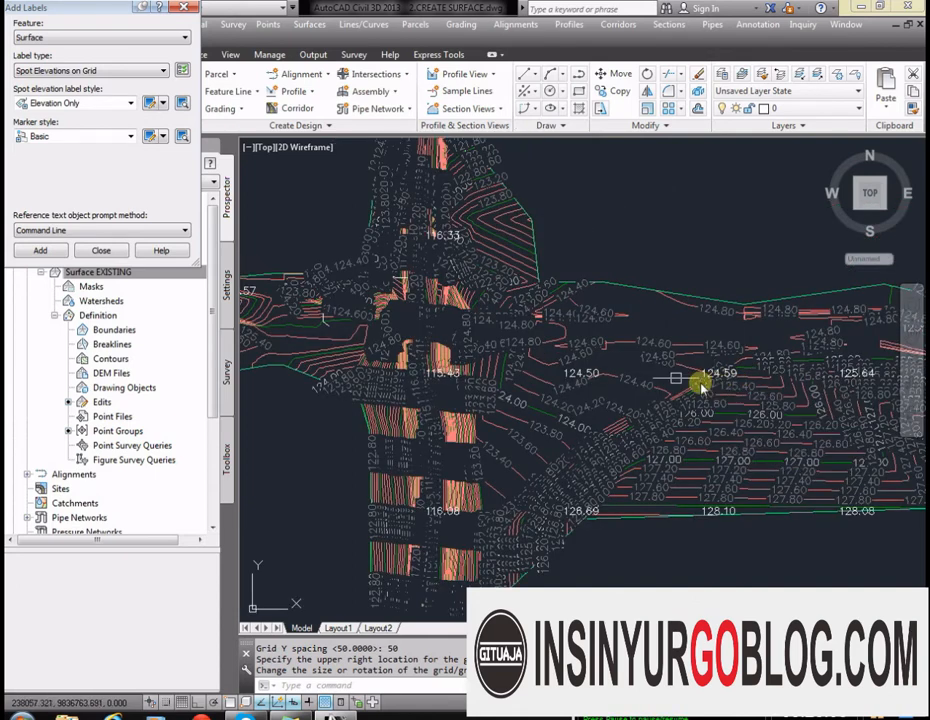
scroll(630, 357, down, 2)
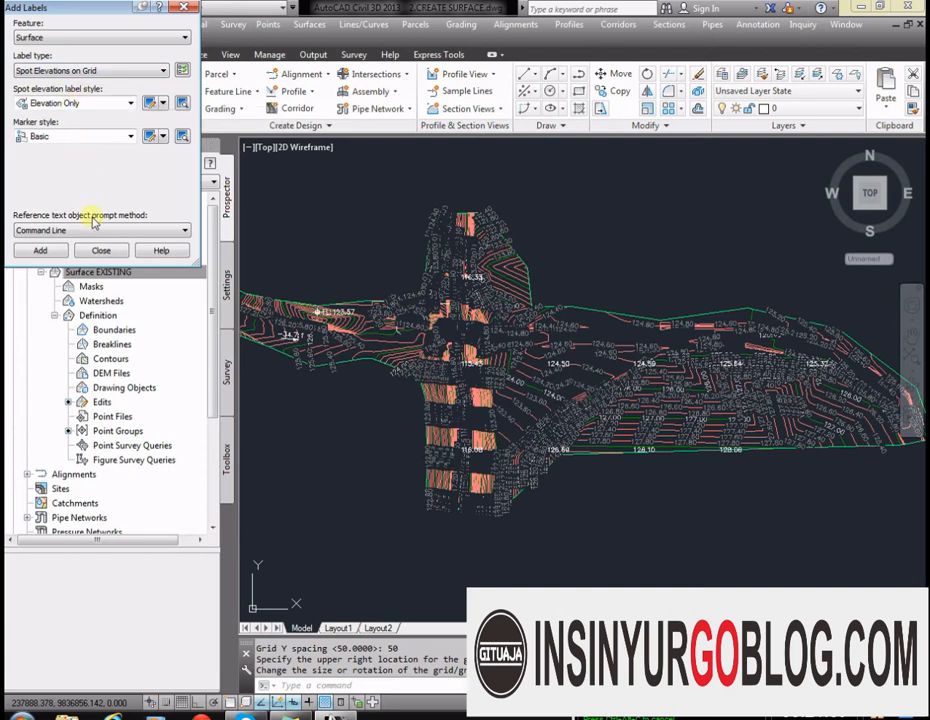
click(101, 251)
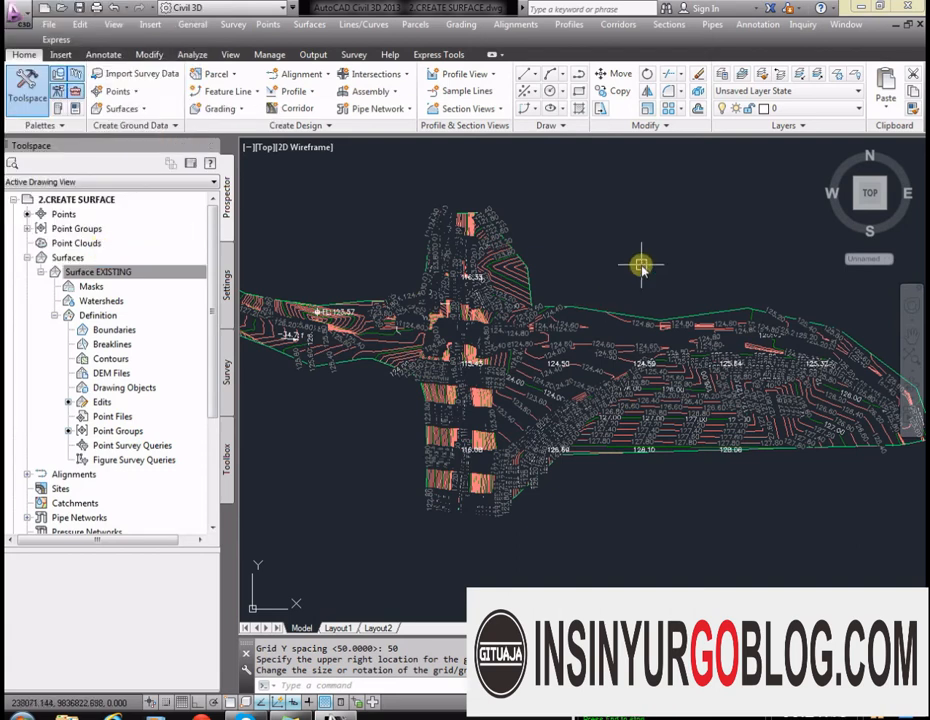
scroll(641, 265, down, 6)
scroll(641, 265, up, 6)
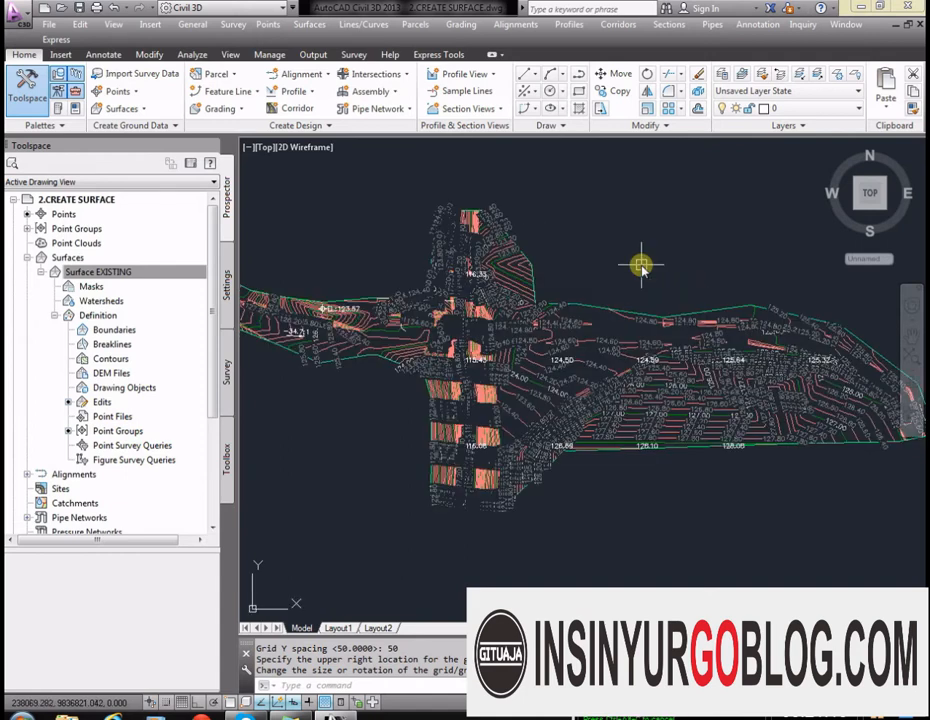
scroll(527, 330, up, 8)
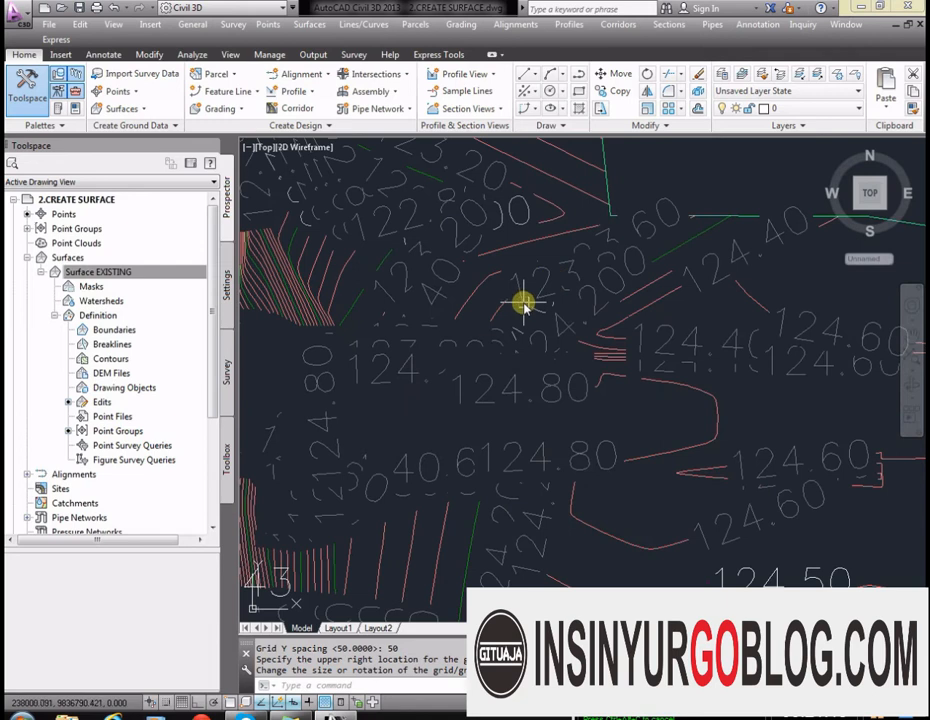
scroll(600, 363, down, 8)
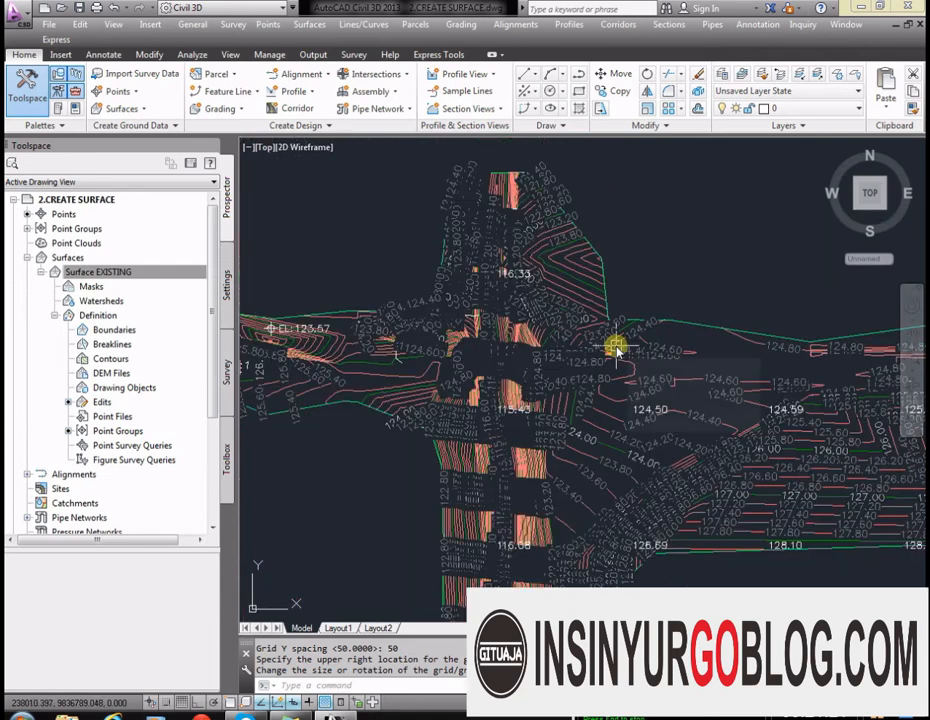
scroll(540, 292, up, 6)
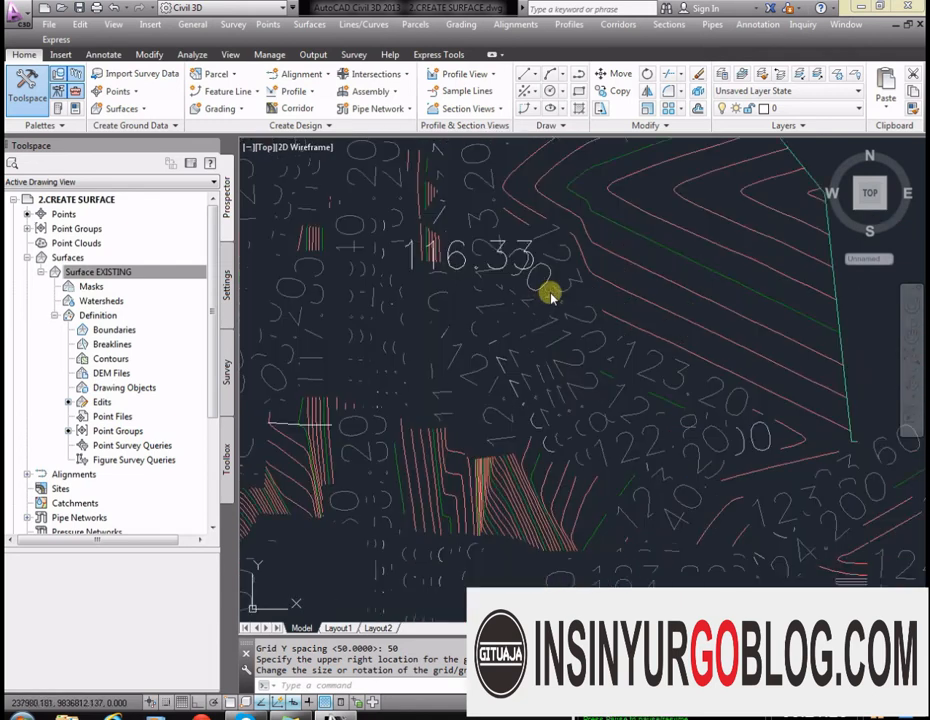
click(548, 301)
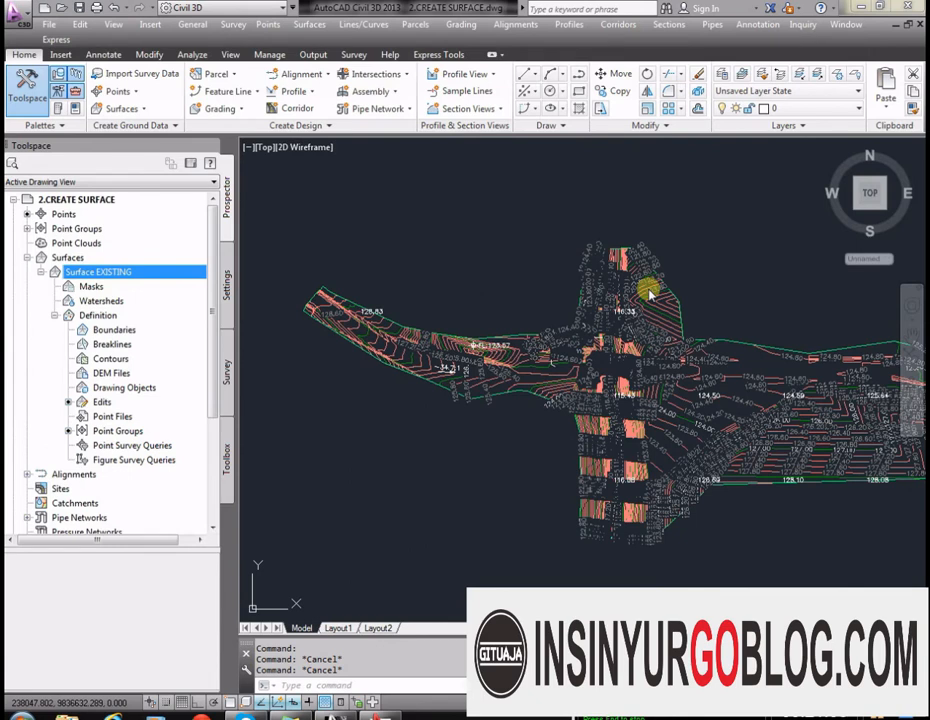
scroll(450, 297, down, 3)
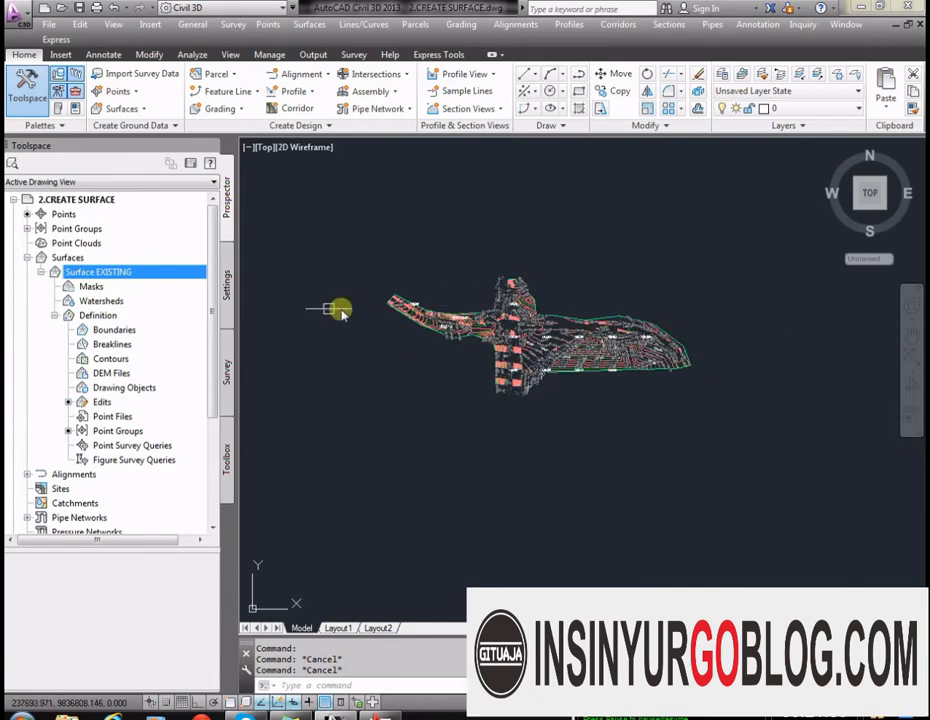
Step: Delete the EXISTING surface from the drawing
right_click(130, 272)
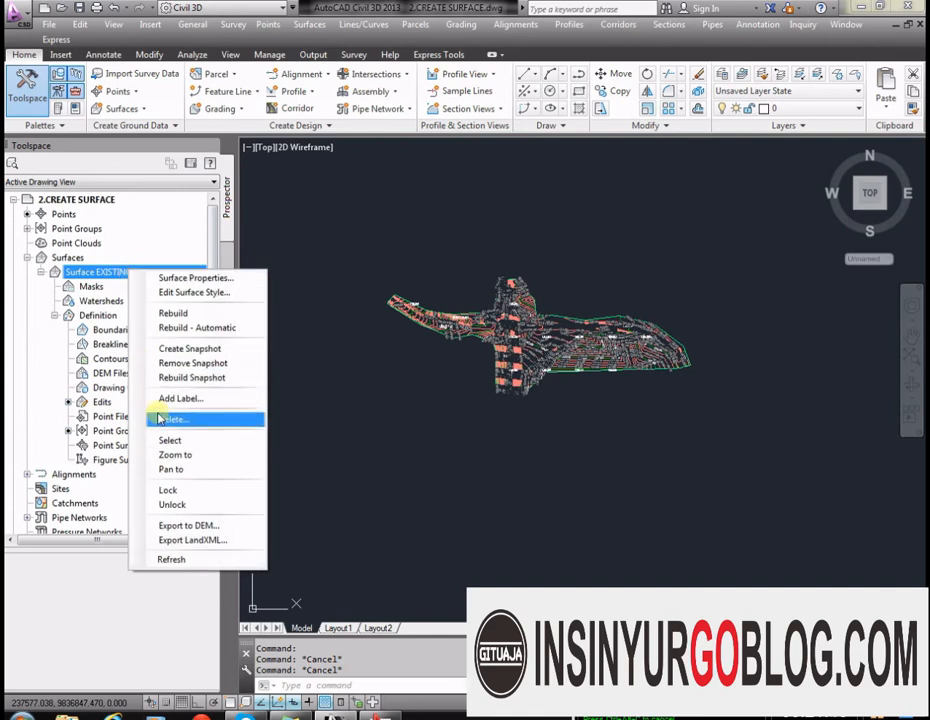
click(160, 418)
click(498, 390)
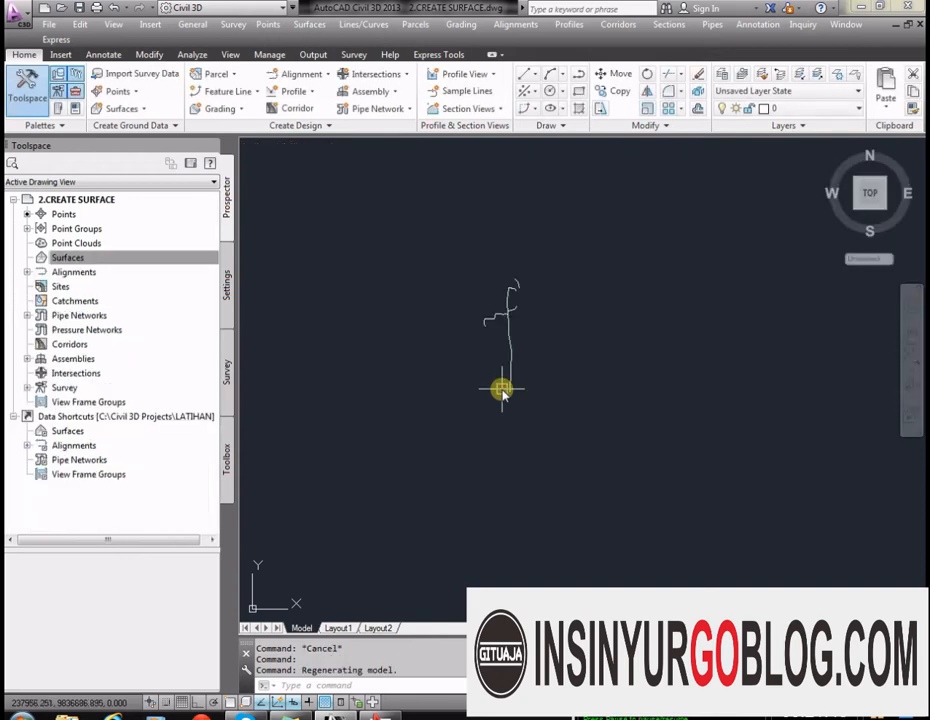
Step: Erase all the linework left in the model after the surface's removal
click(546, 436)
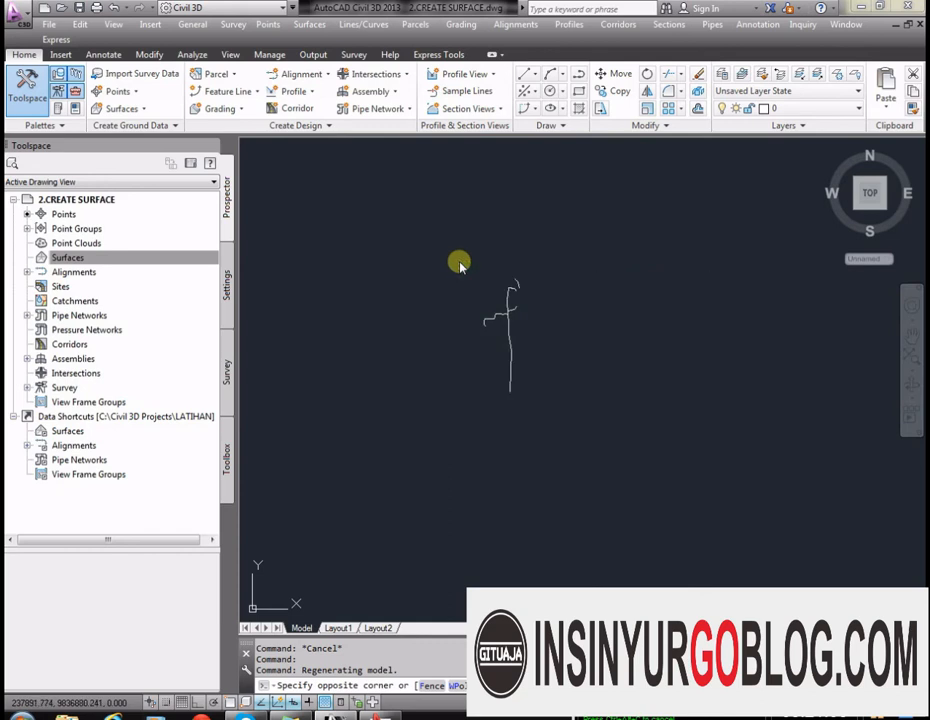
click(459, 263)
key(Delete)
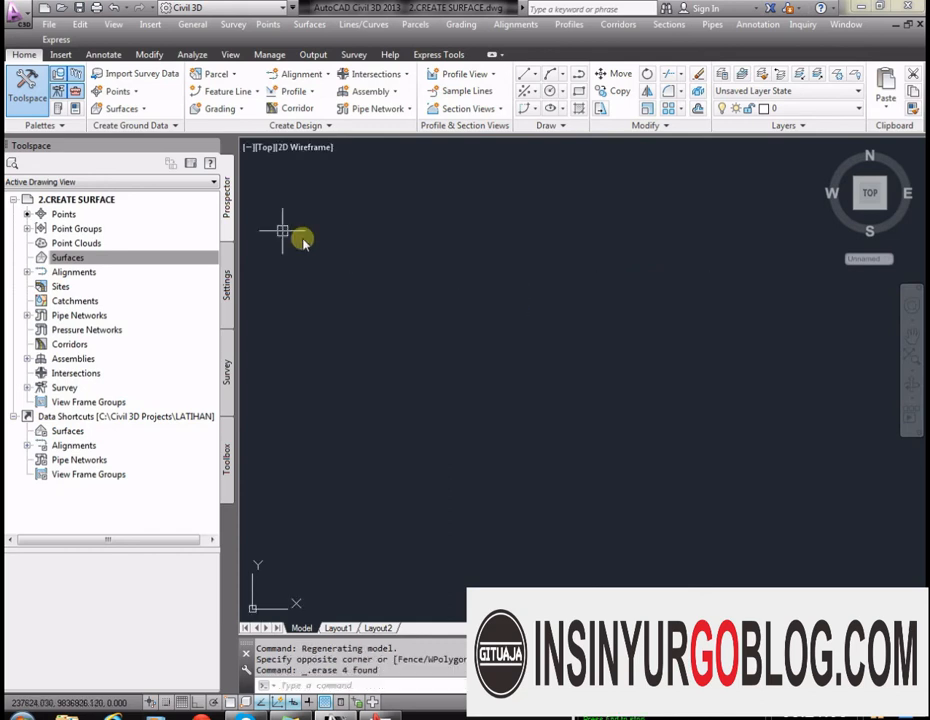
Step: Delete all the survey points in the _All Points group
right_click(63, 229)
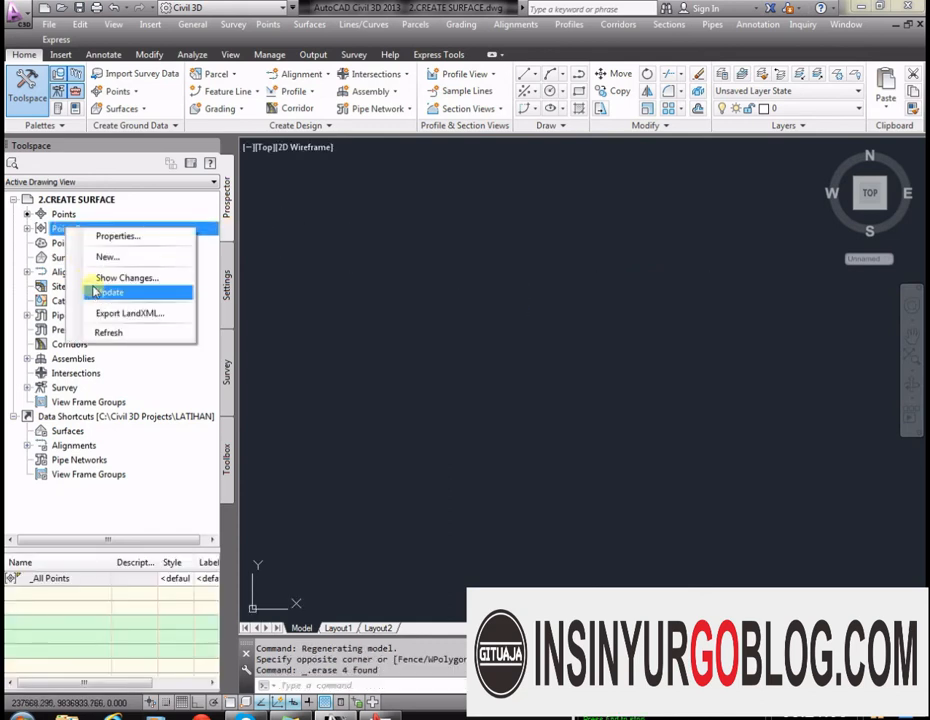
click(57, 214)
right_click(50, 216)
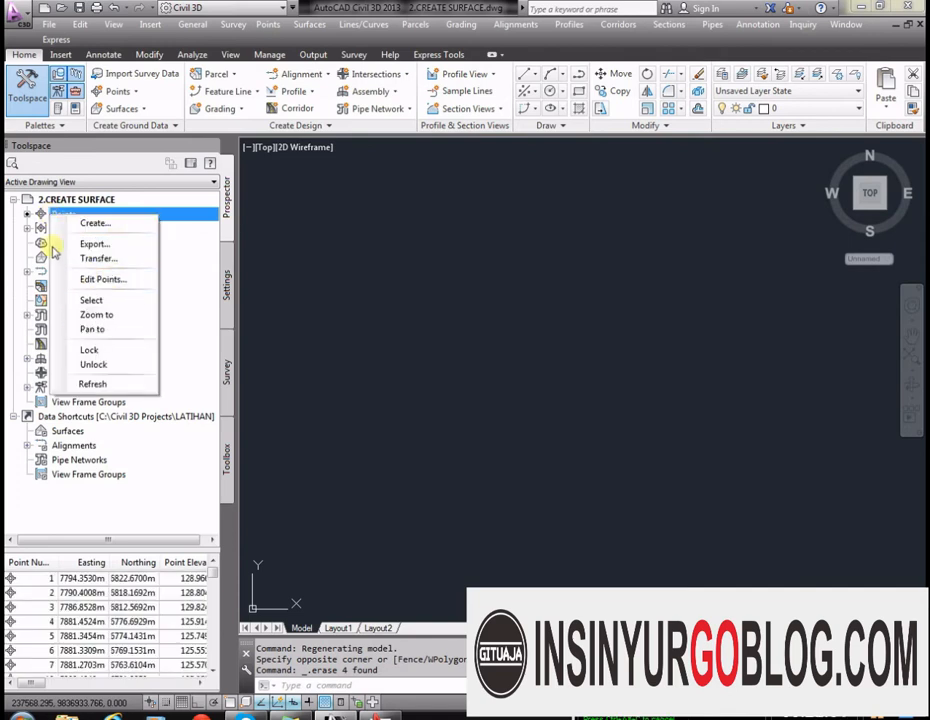
click(27, 228)
right_click(90, 244)
click(138, 332)
click(478, 394)
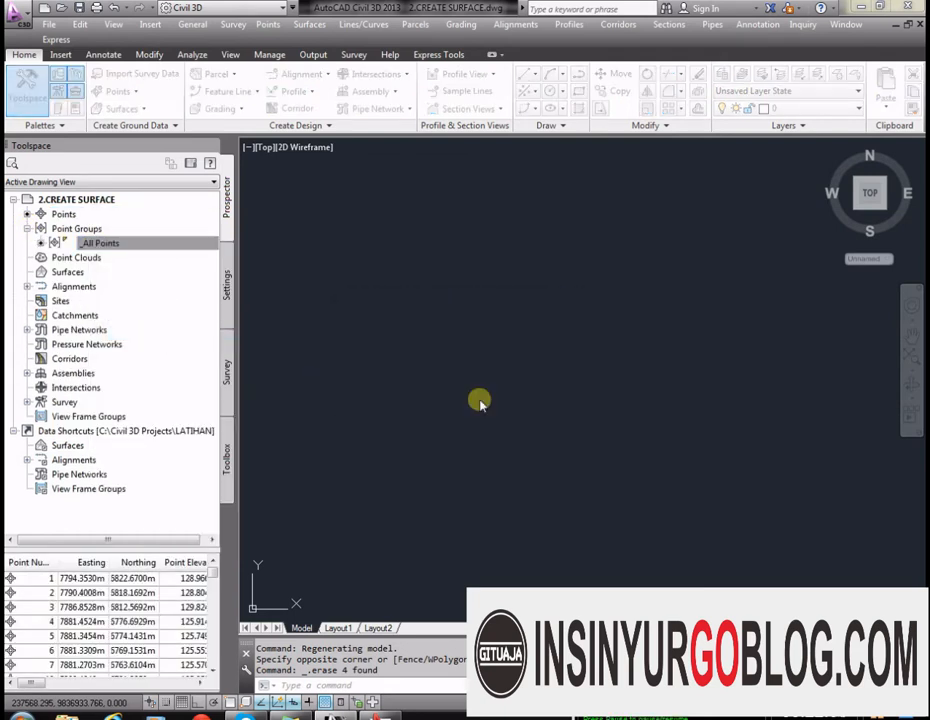
Step: Check the drawing's points, point groups, surfaces and centerline alignments for remaining objects
click(70, 215)
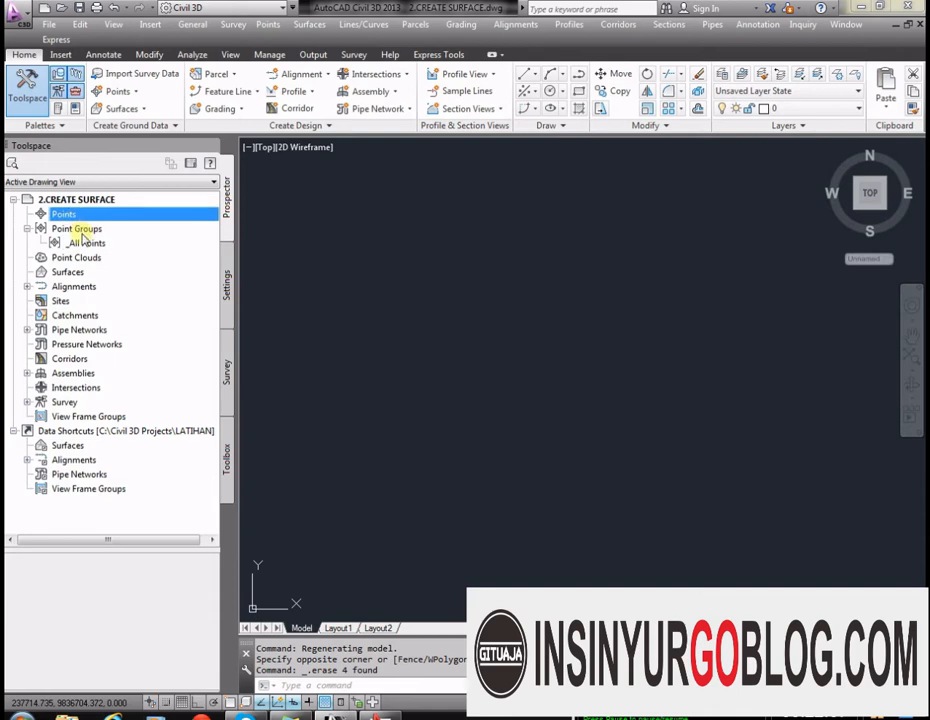
click(79, 229)
click(86, 243)
click(70, 271)
click(28, 286)
click(80, 301)
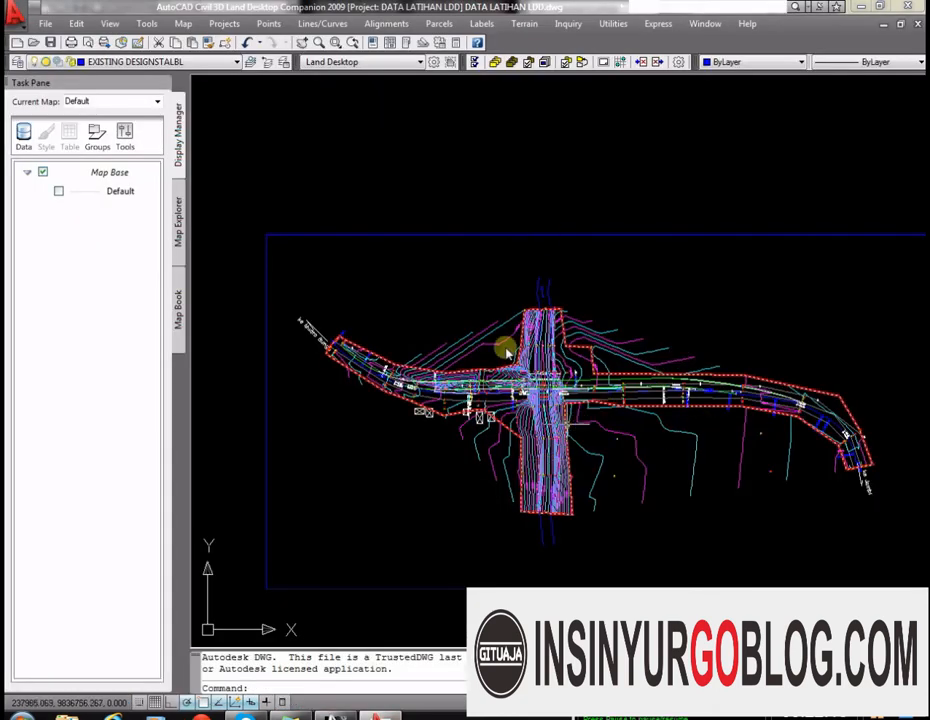
Step: In Land Desktop Companion, set up a LandXML export of the DATA LATIHAN LDD project with surfaces and alignments but no points
click(220, 24)
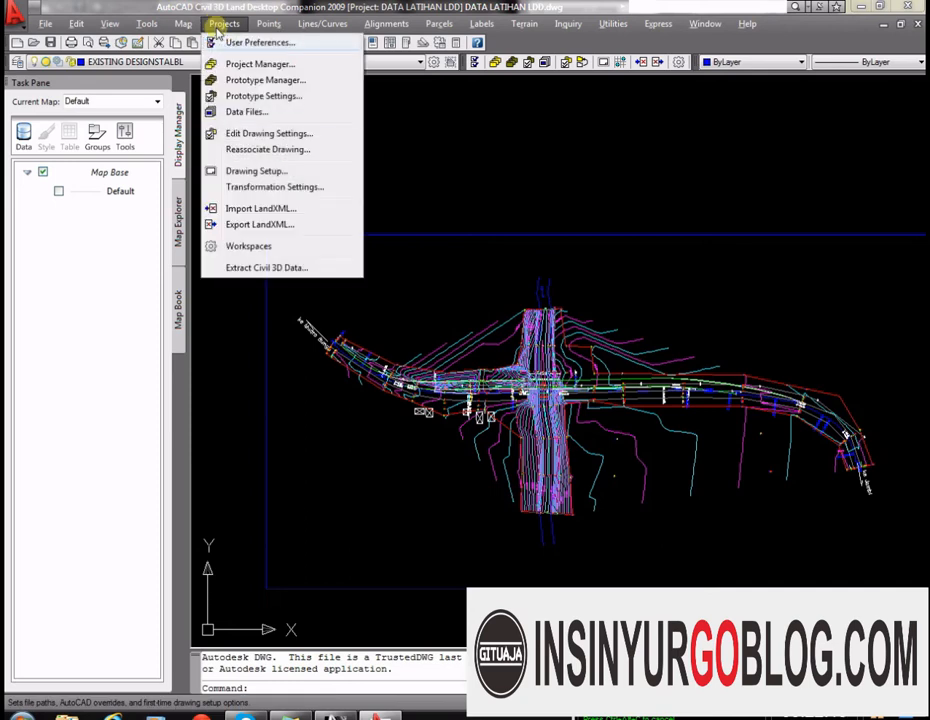
click(262, 225)
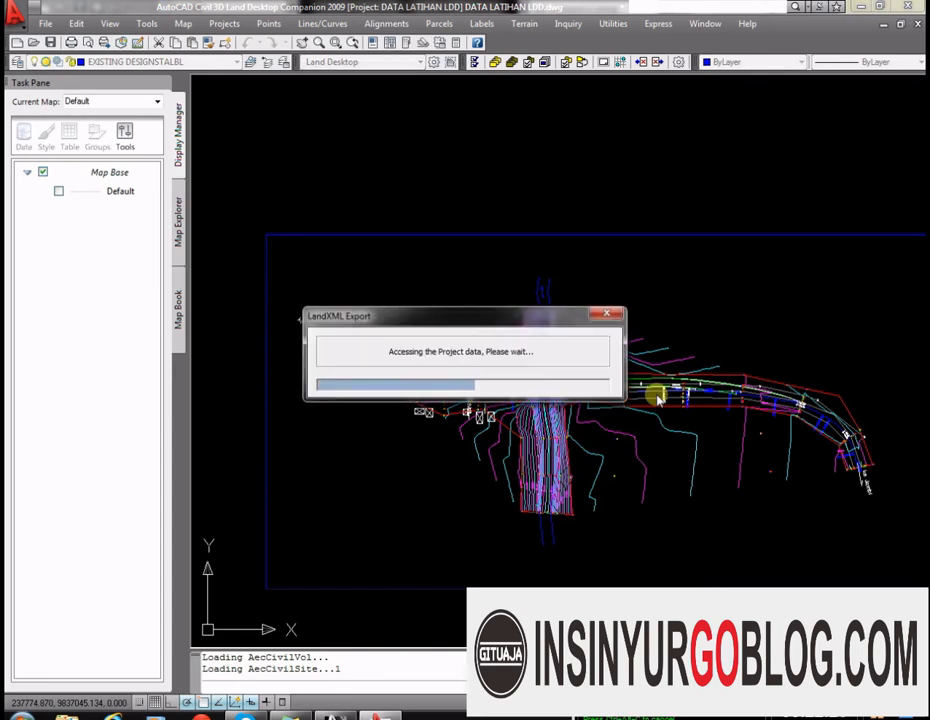
click(305, 310)
click(304, 278)
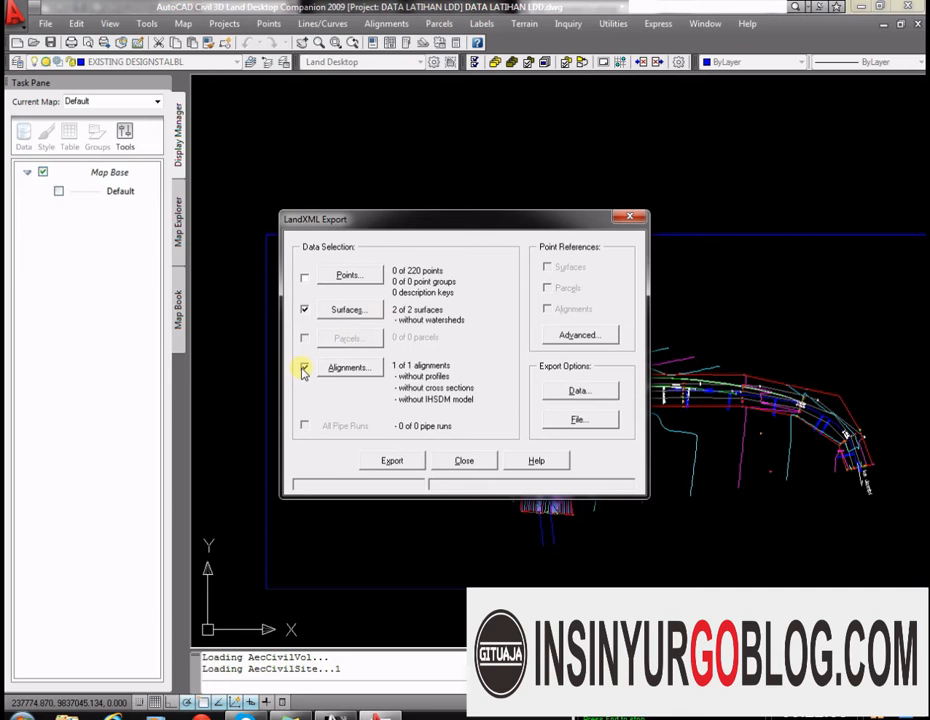
Step: Export the selected data to the Documents library as DATA LATIHAN SURFACE DARI LDD in XML format
click(391, 462)
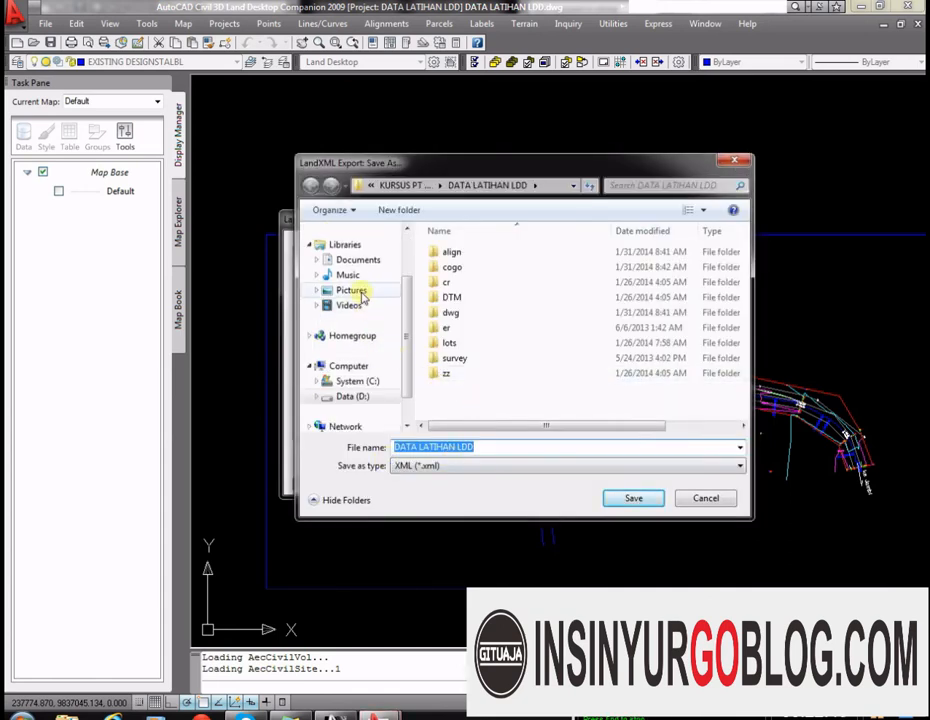
click(357, 260)
click(515, 447)
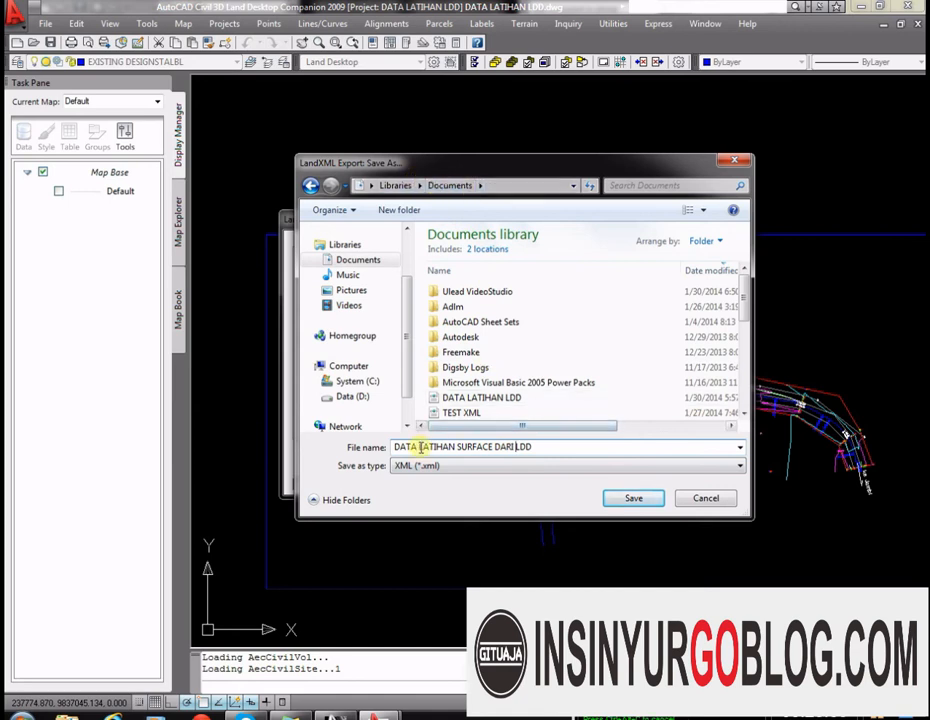
click(624, 498)
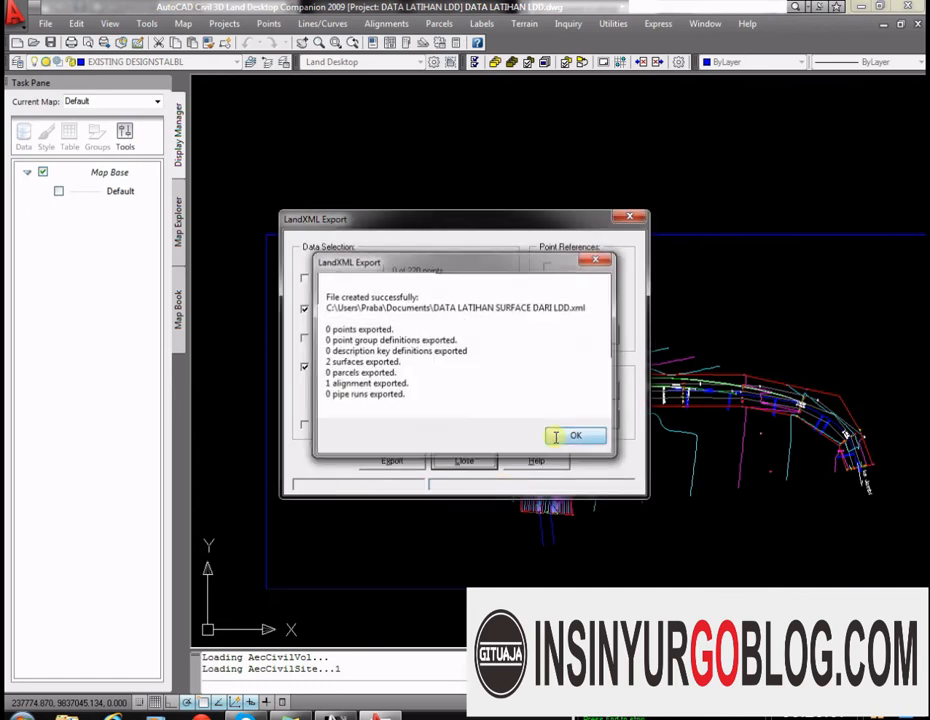
click(572, 436)
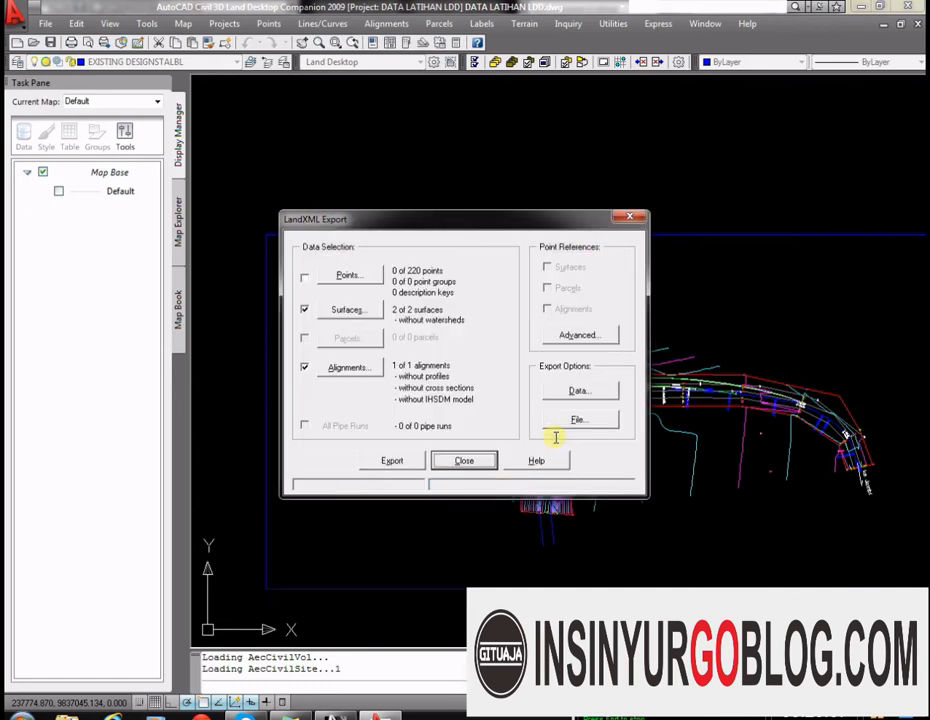
click(490, 459)
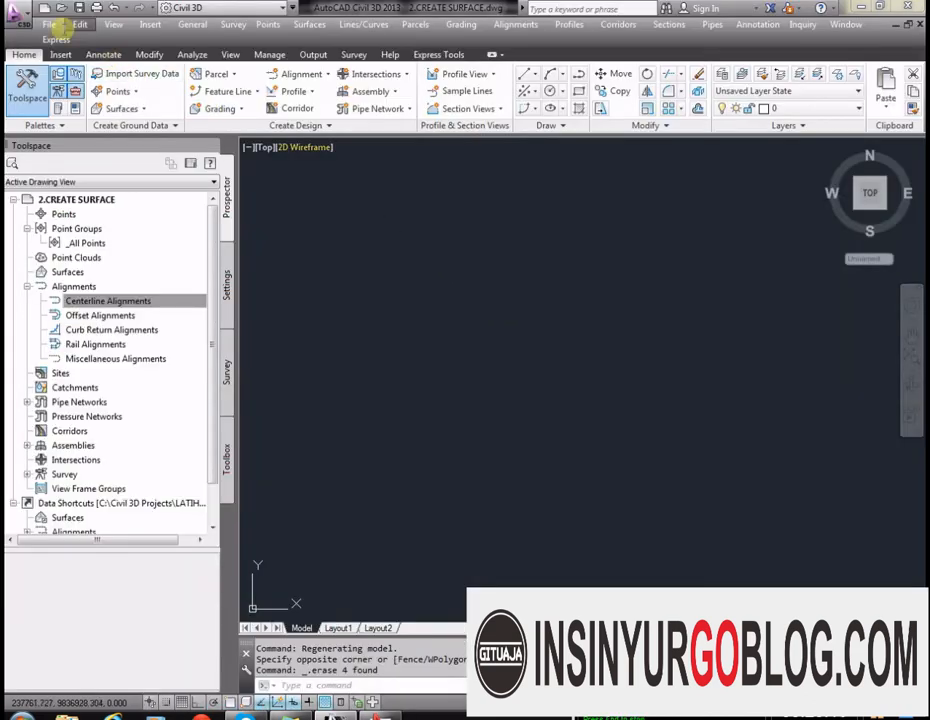
Step: Back in Civil 3D, open DATA LATIHAN SURFACE DARI LDD from My Documents for LandXML import
click(50, 24)
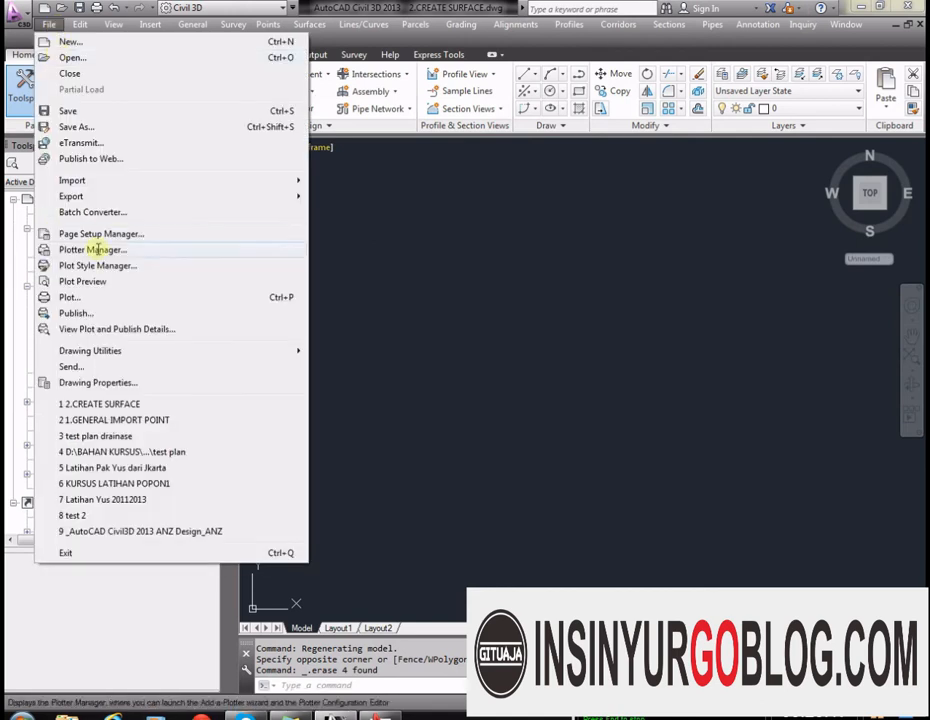
mouse_move(133, 181)
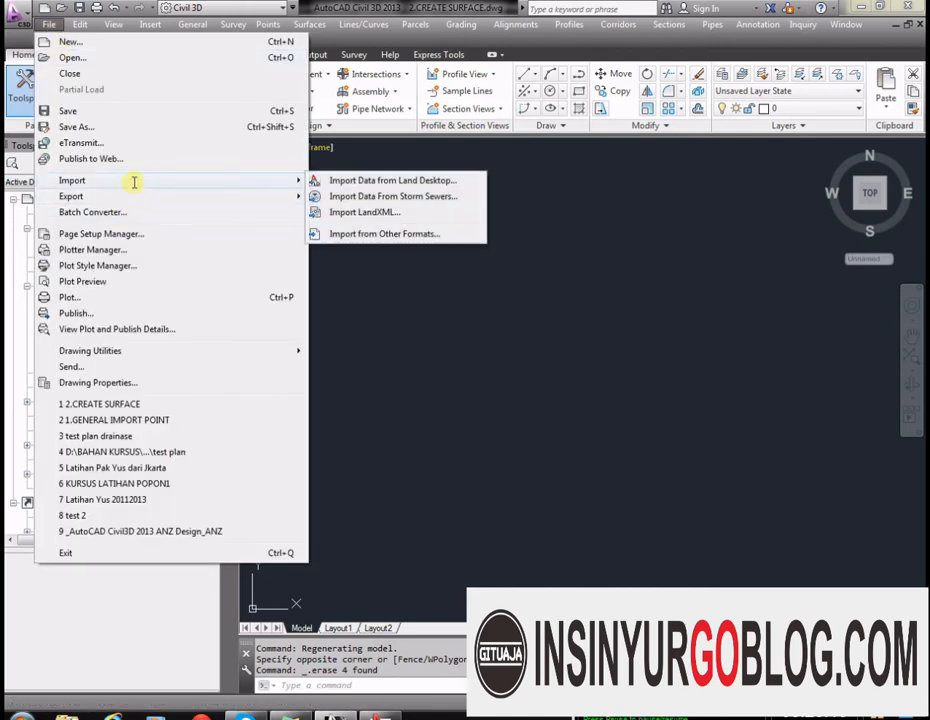
click(318, 211)
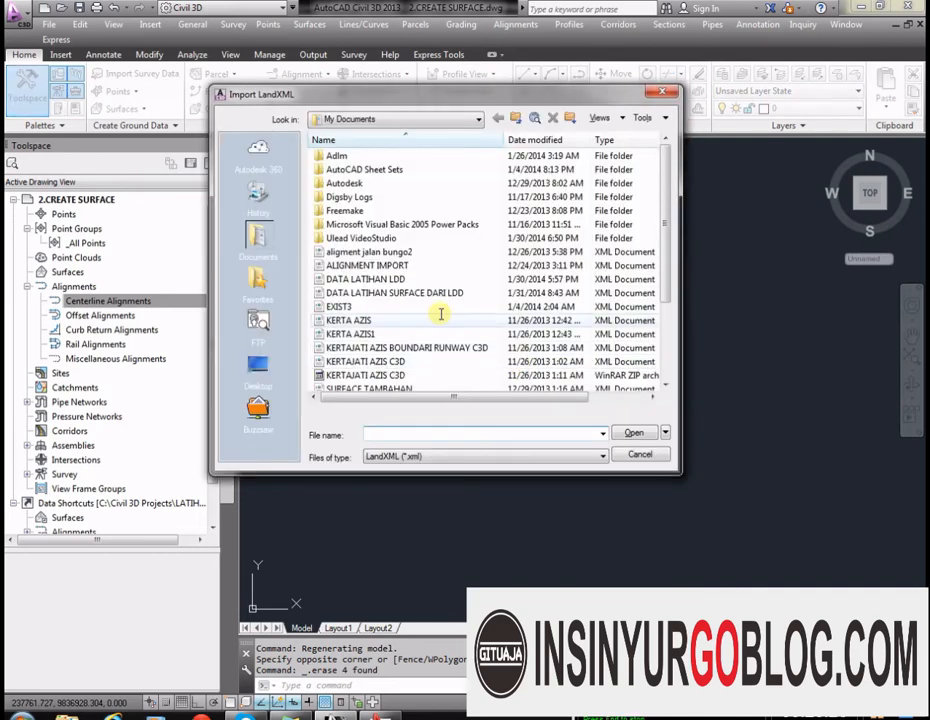
click(396, 292)
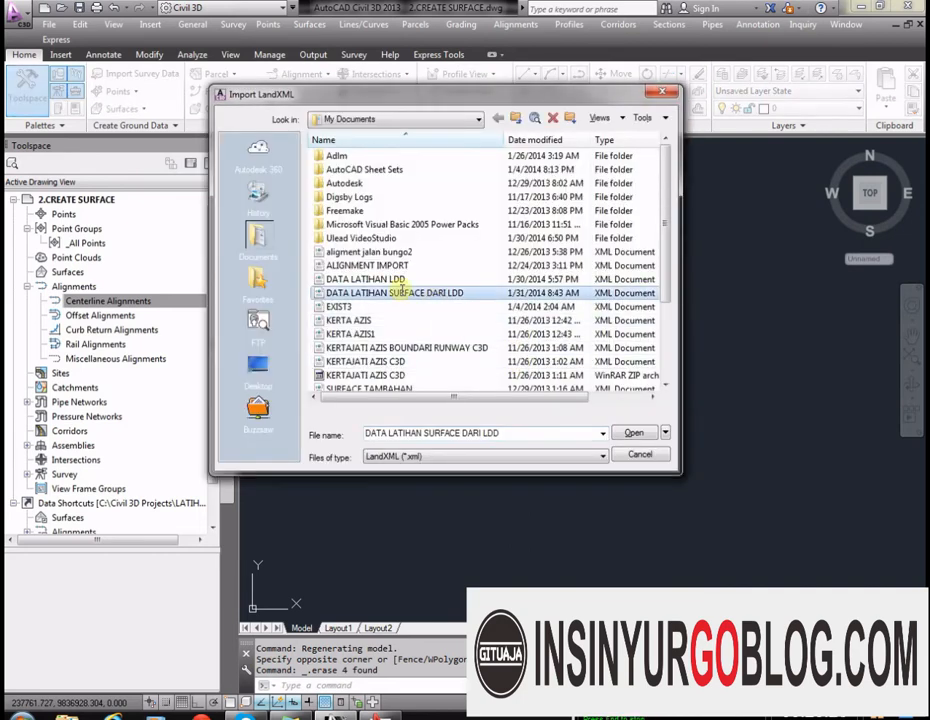
click(633, 431)
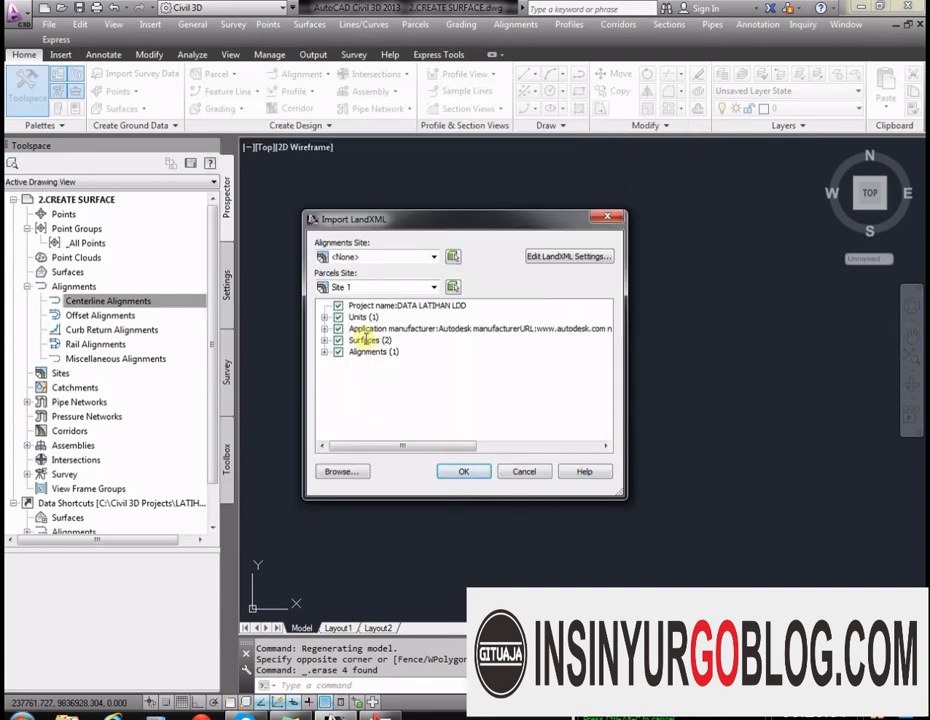
Step: Review the listed LandXML contents and import the kontur and UPDATE KONTUR surfaces together with the EXISTING DESIGN alignment
click(324, 340)
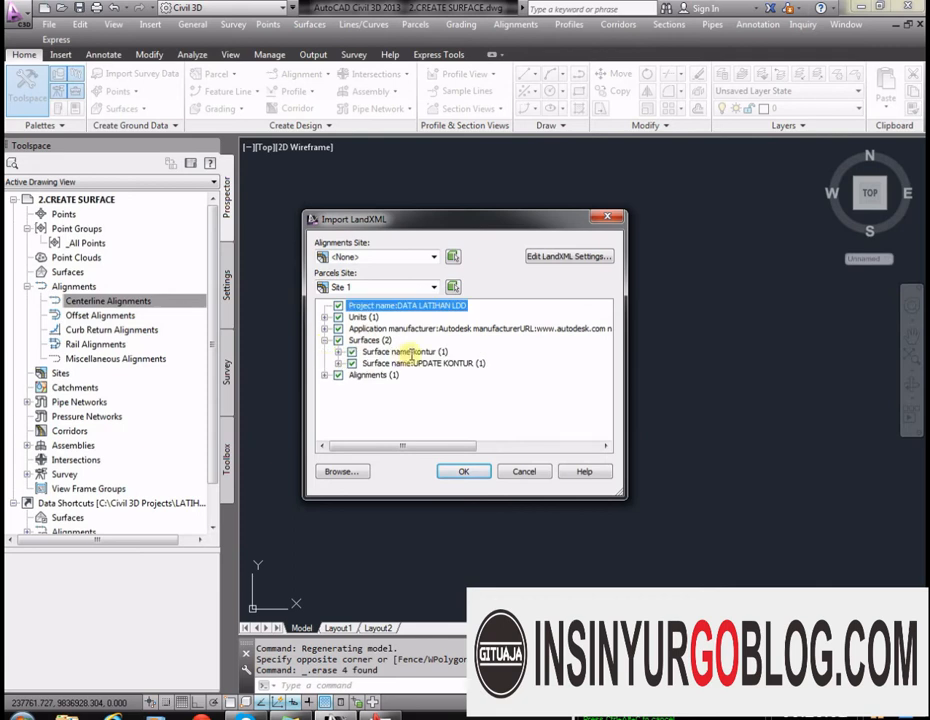
click(324, 375)
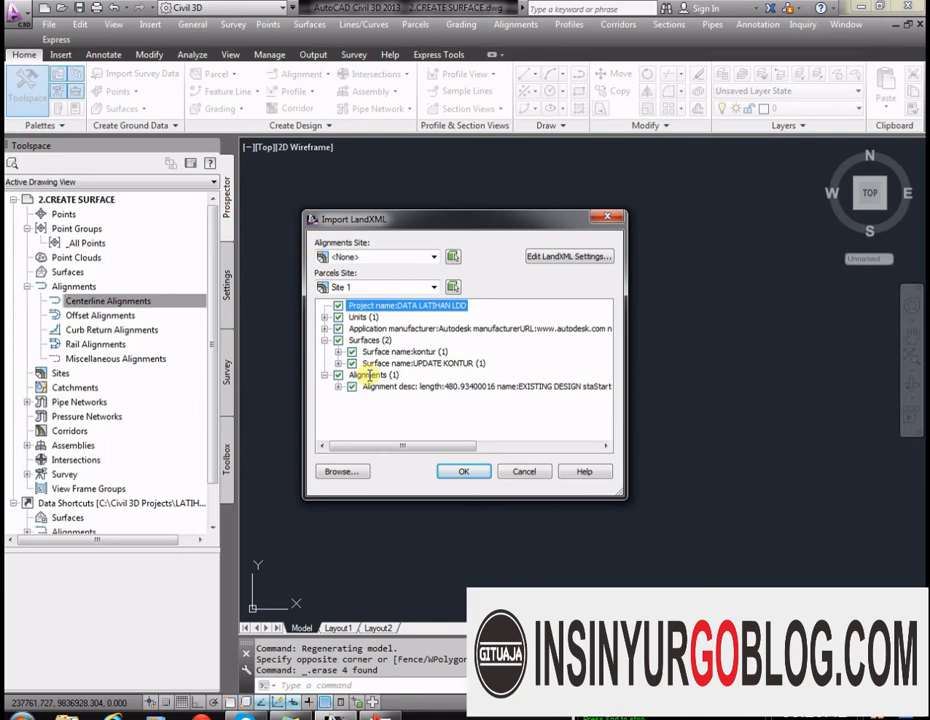
click(468, 471)
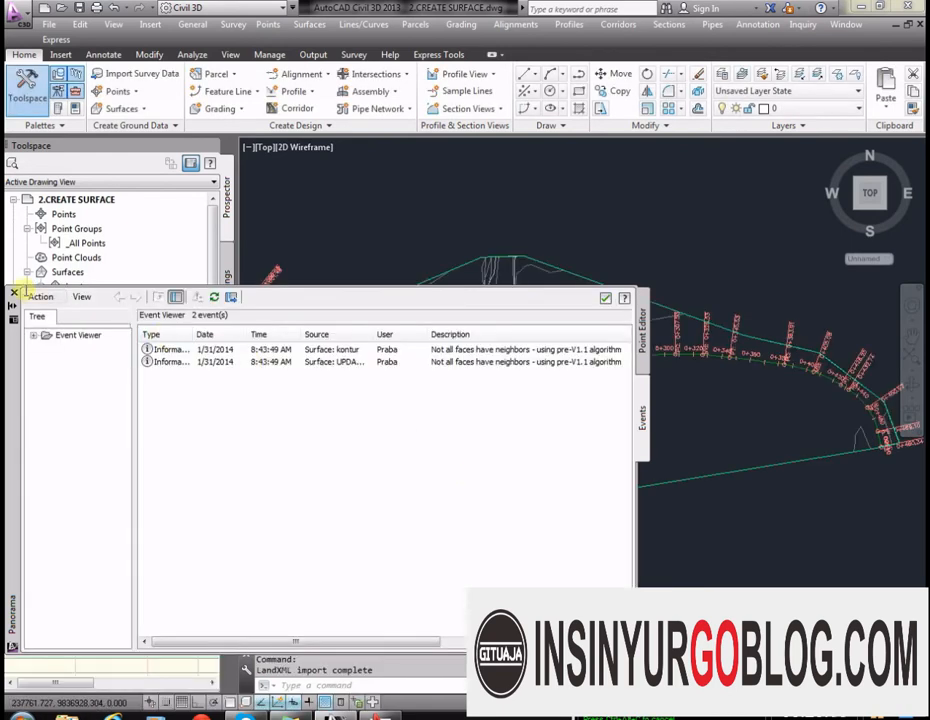
Step: Close the import event log and examine the contours and outer border of the UPDATE KONTUR surface along the alignment
click(14, 291)
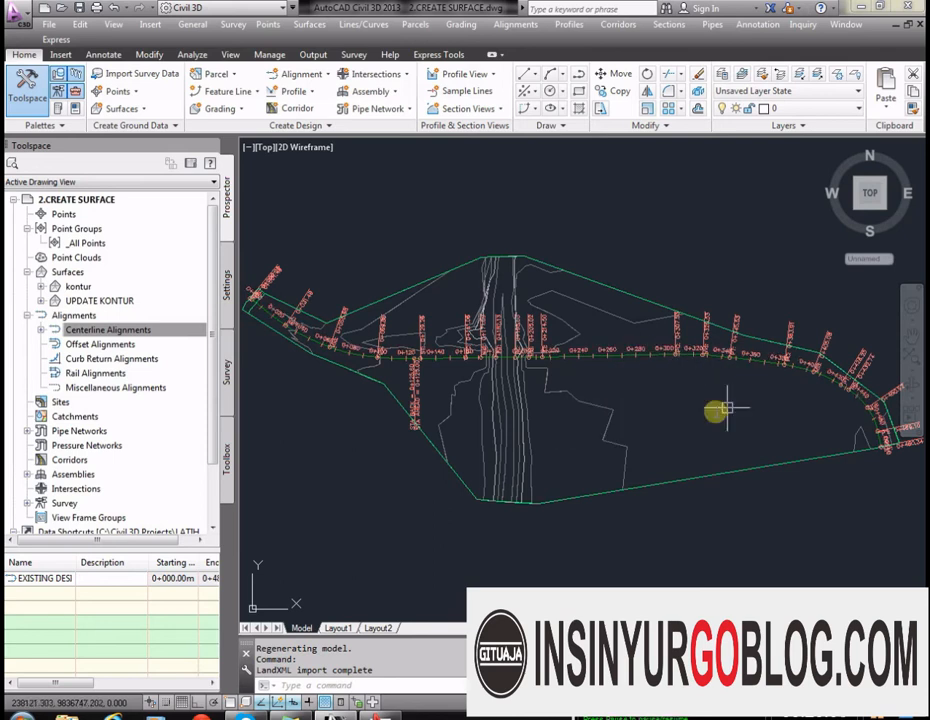
click(588, 408)
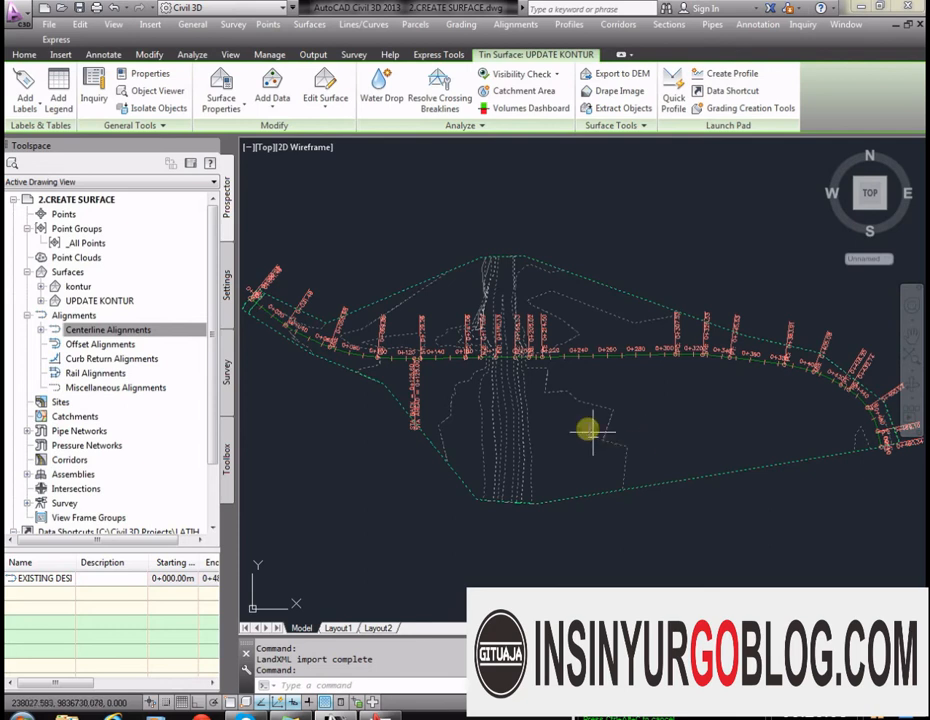
scroll(462, 305, up, 2)
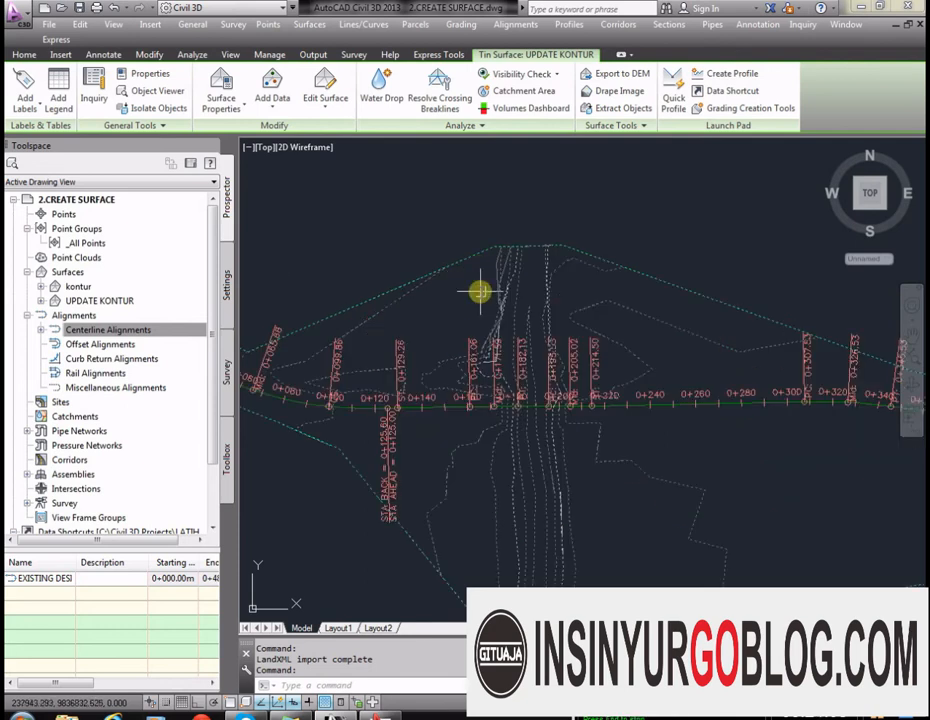
click(264, 340)
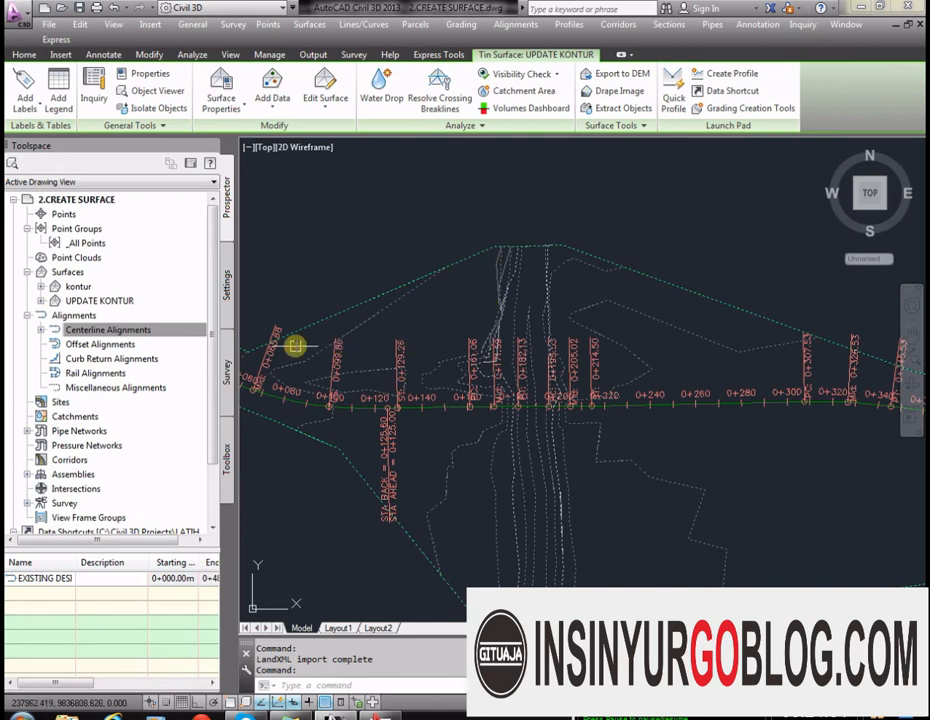
scroll(550, 322, down, 2)
scroll(556, 287, up, 3)
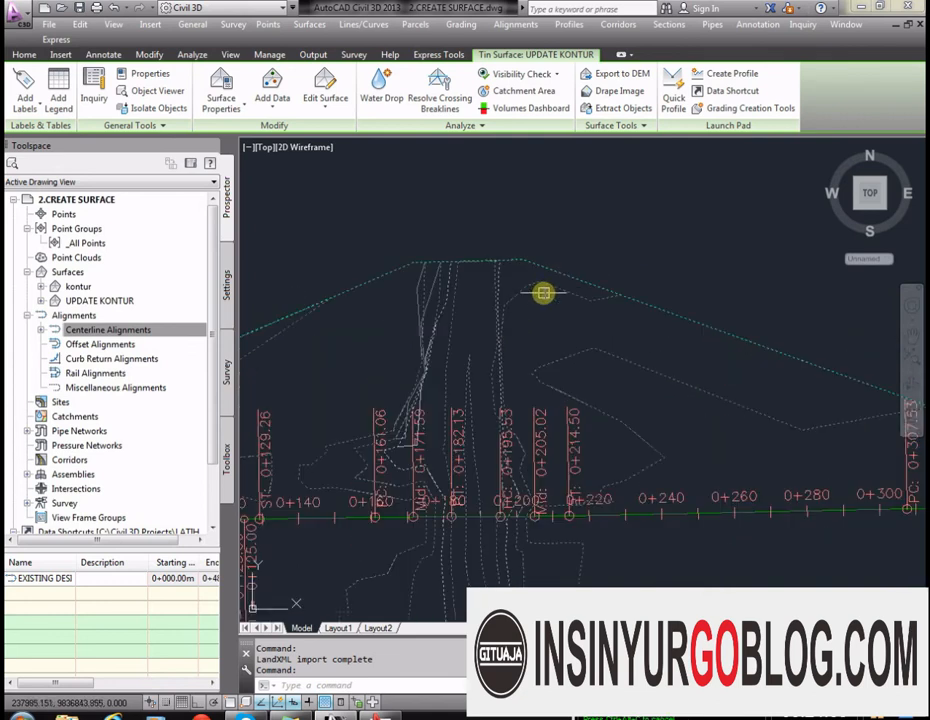
scroll(565, 342, down, 3)
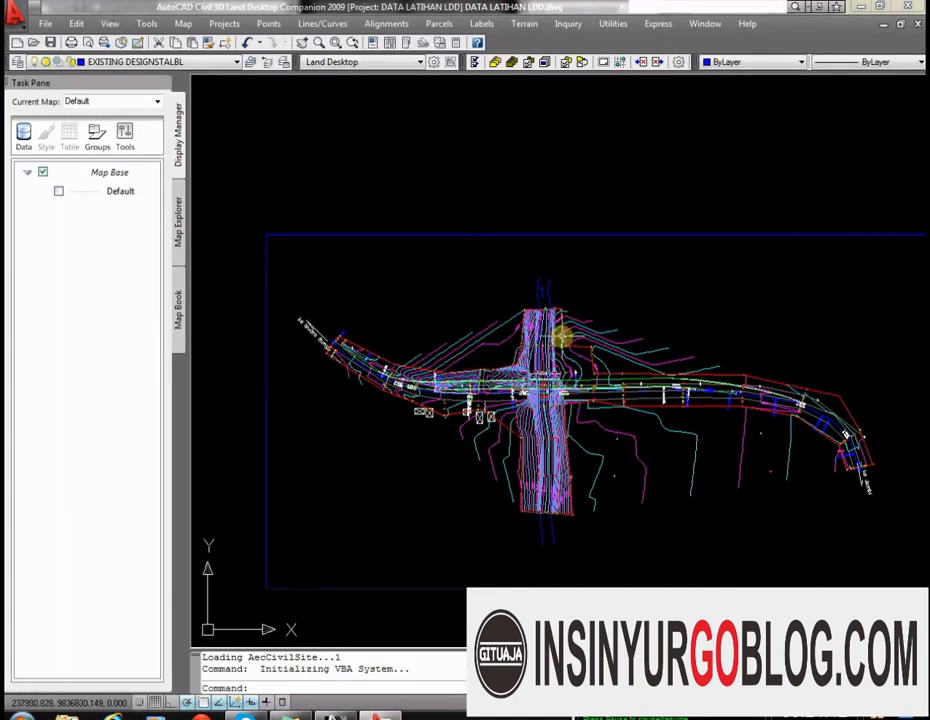
Step: Switch to Land Desktop Companion and examine the red boundary polyline around the contours at the river crossing
scroll(540, 340, up, 2)
scroll(518, 348, up, 2)
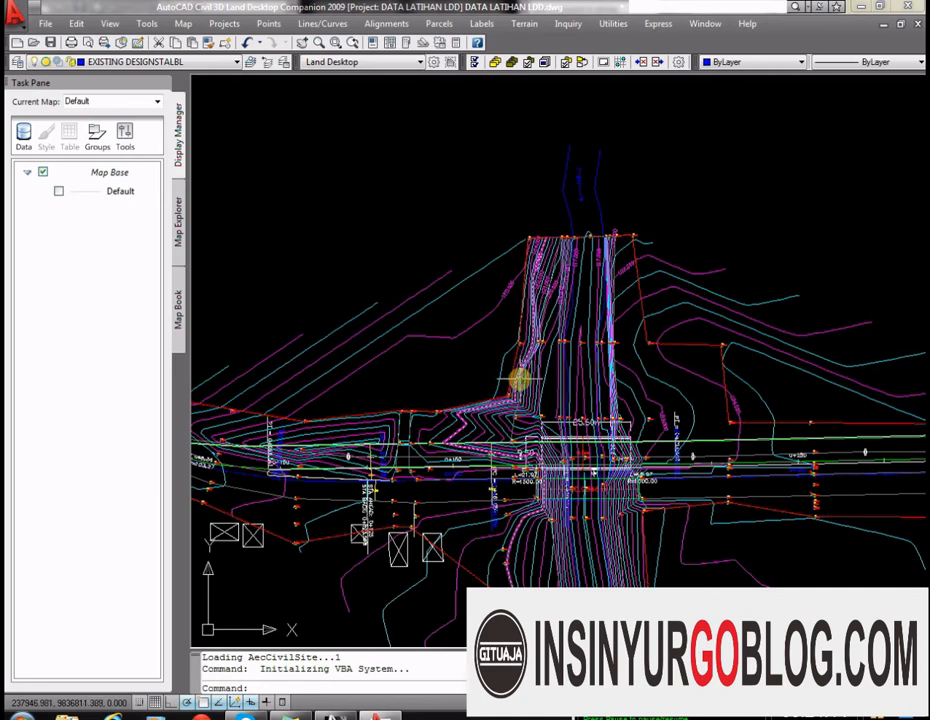
click(509, 379)
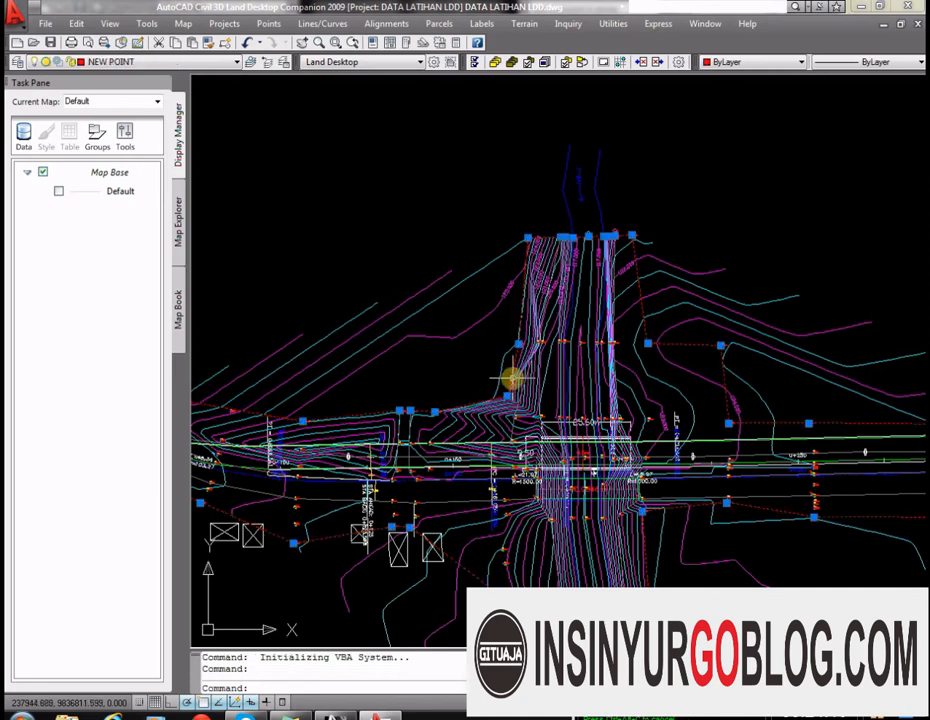
scroll(695, 323, down, 2)
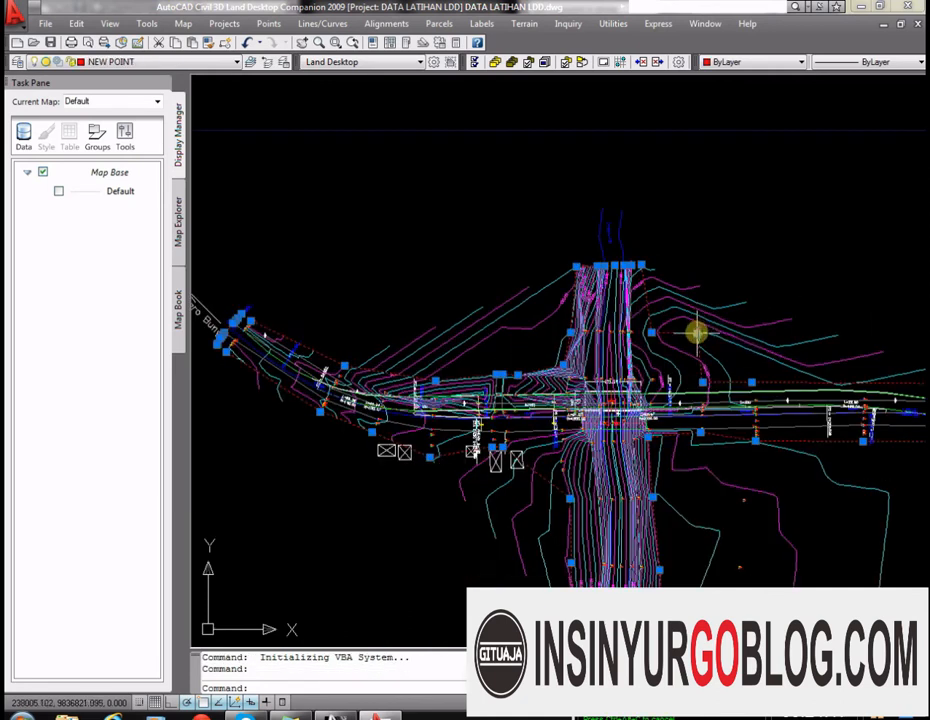
scroll(702, 322, down, 1)
key(Escape)
Step: Trace the red boundary polyline along the road corridor and compare it with the nearby contours and survey points
scroll(690, 355, up, 3)
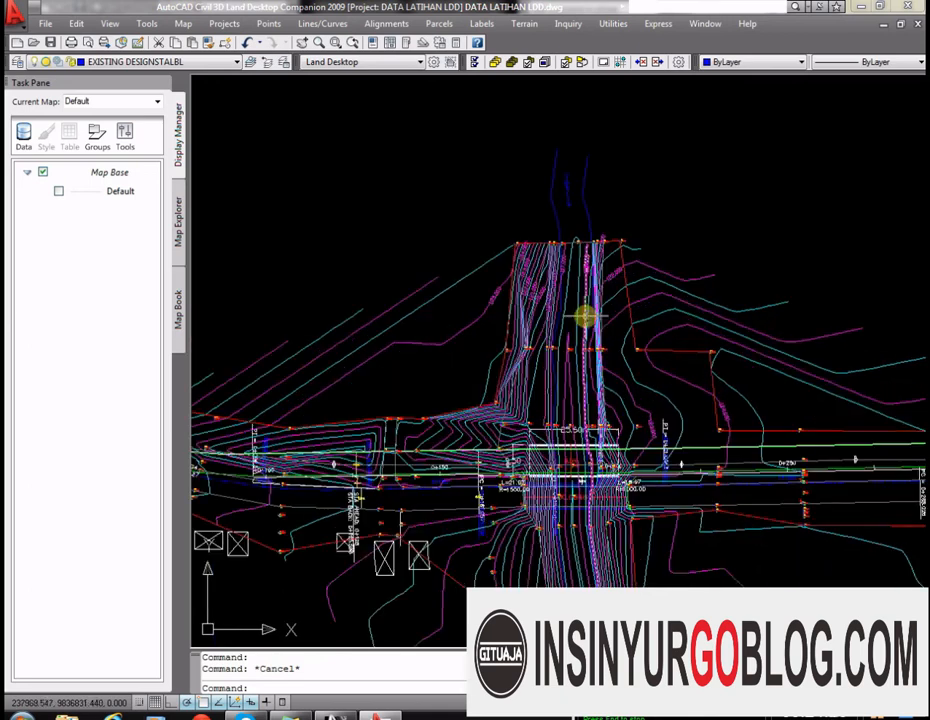
scroll(586, 316, down, 4)
scroll(791, 484, up, 3)
click(779, 437)
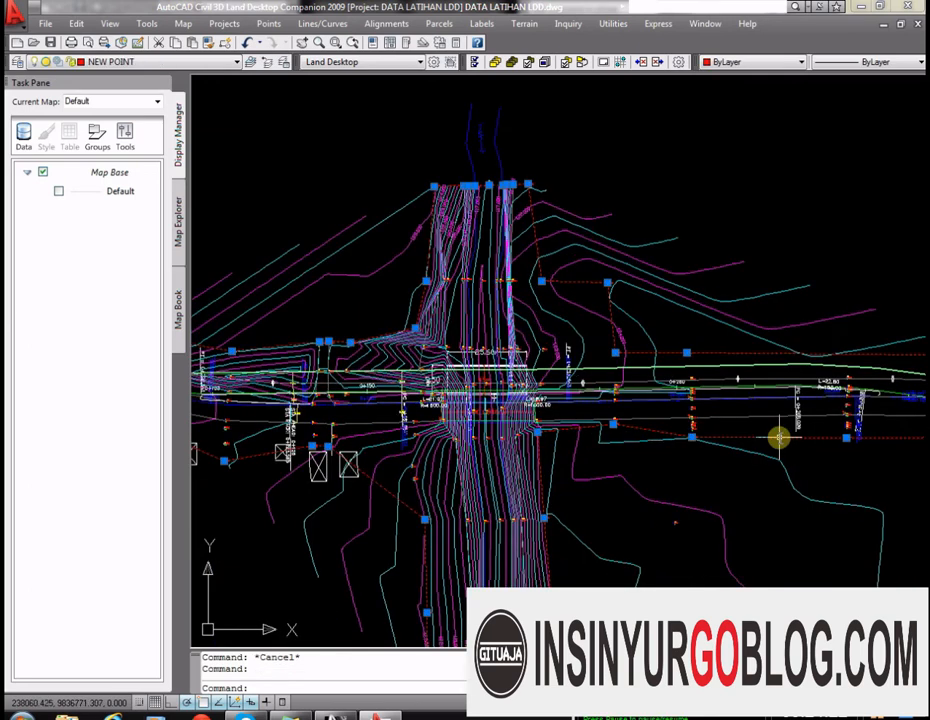
scroll(597, 285, down, 4)
scroll(602, 365, down, 2)
scroll(816, 380, up, 2)
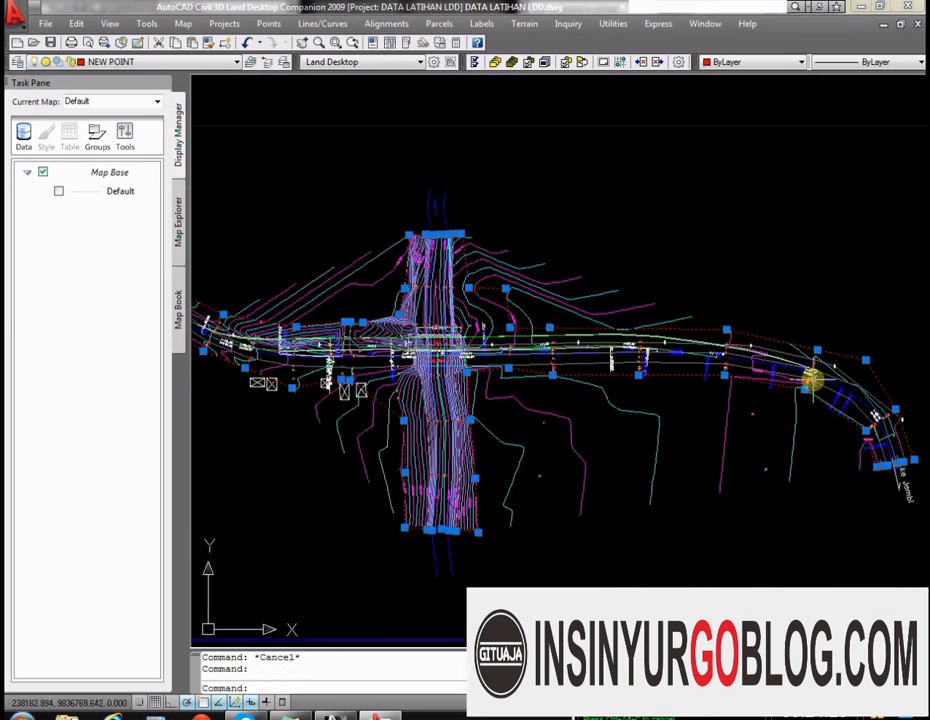
scroll(785, 422, up, 6)
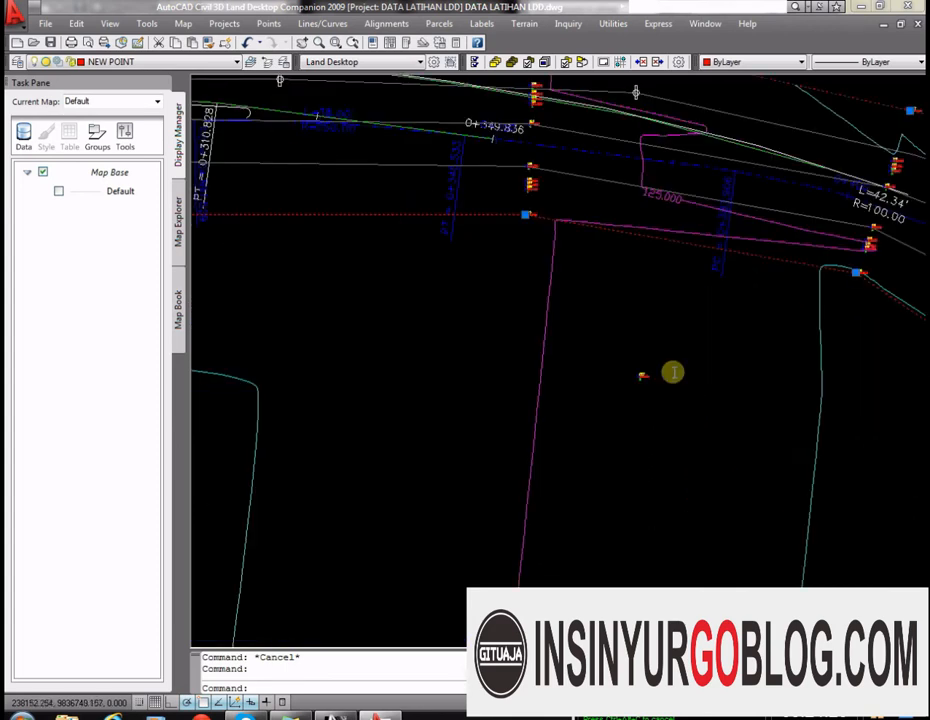
scroll(648, 399, up, 3)
scroll(641, 440, down, 7)
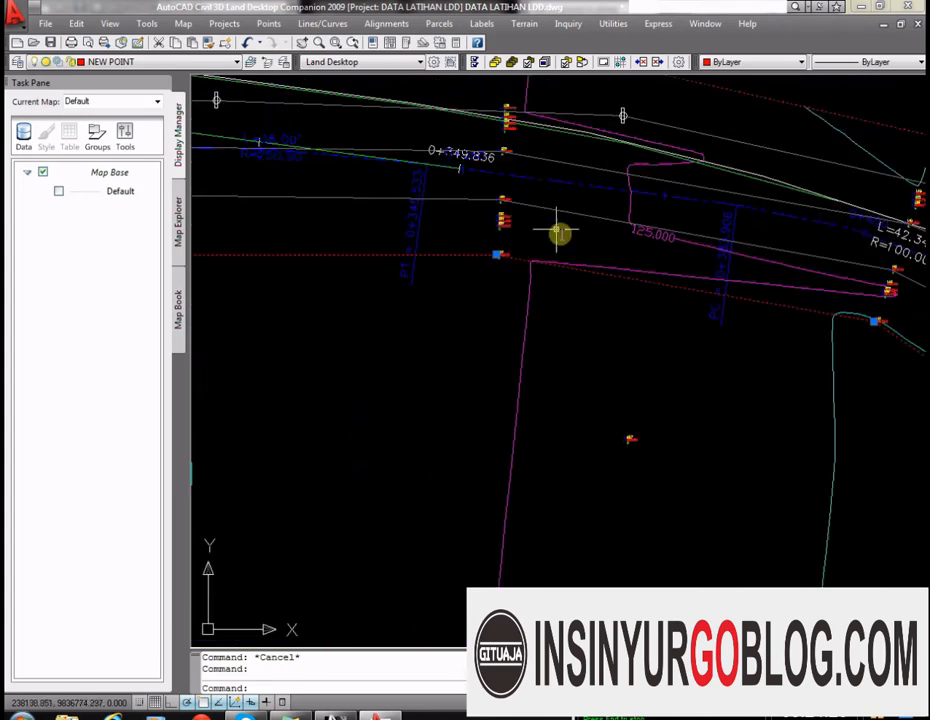
scroll(514, 245, up, 6)
scroll(633, 399, down, 8)
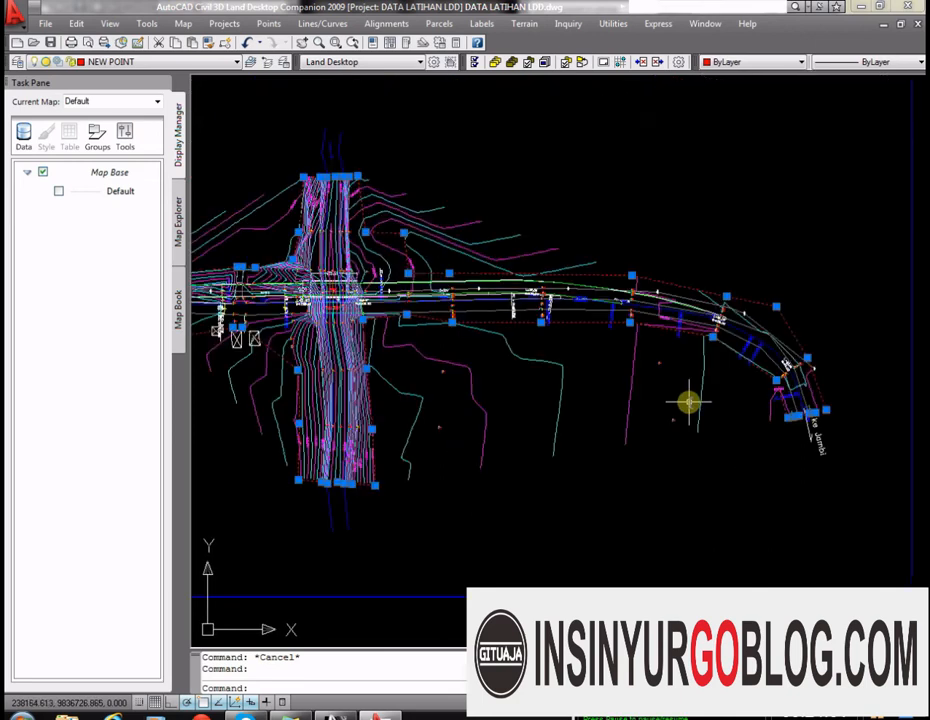
scroll(477, 311, up, 3)
scroll(668, 309, up, 2)
scroll(623, 311, down, 3)
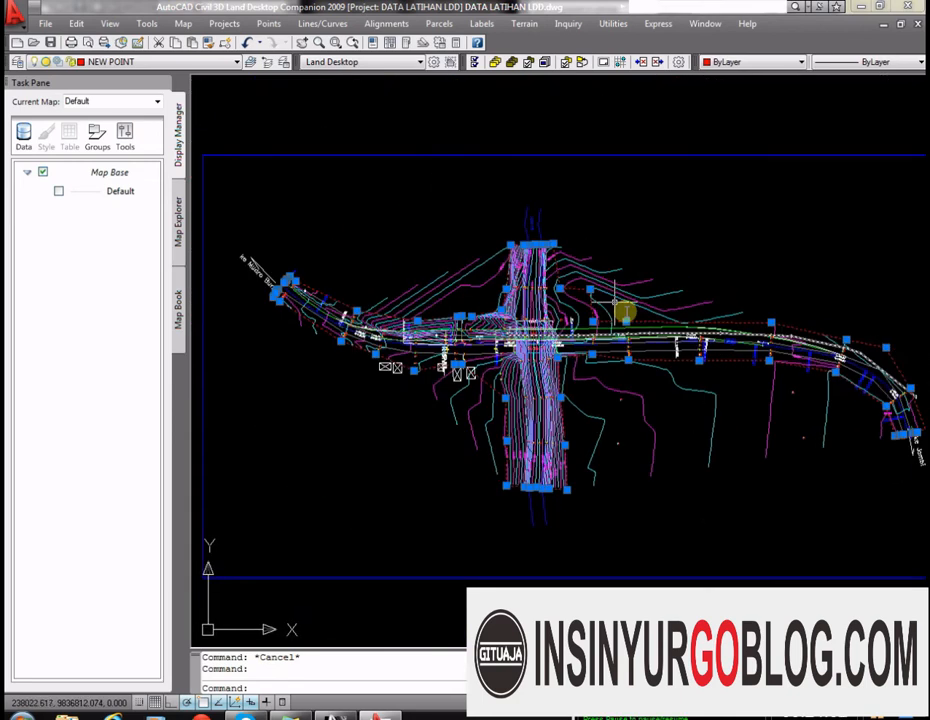
scroll(567, 282, up, 4)
key(Escape)
scroll(718, 305, down, 2)
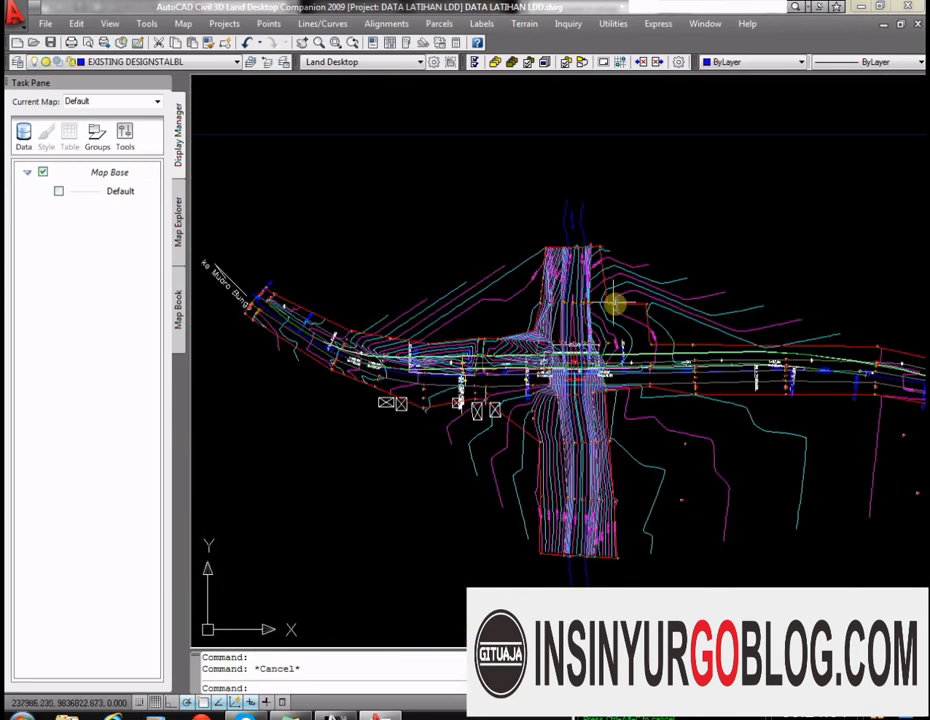
scroll(617, 307, up, 5)
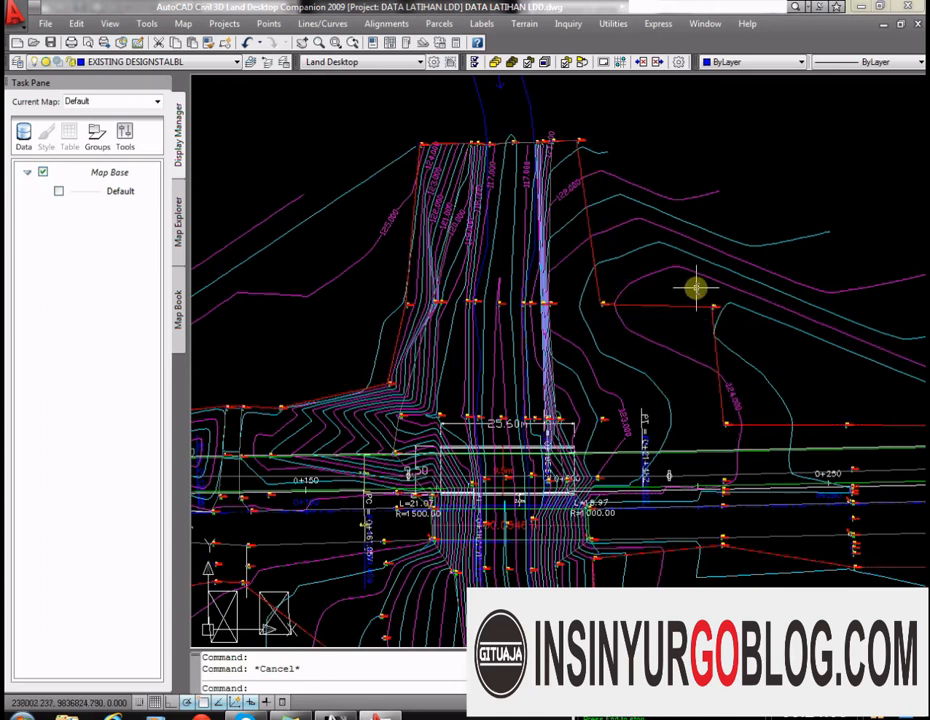
text(w)
key(Return)
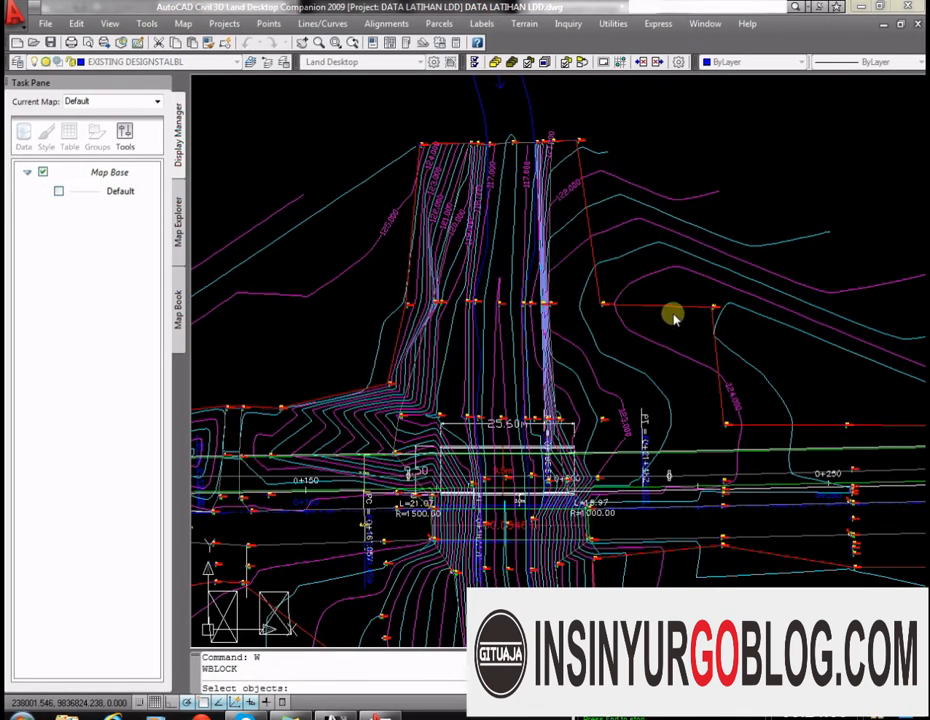
click(656, 365)
scroll(690, 260, down, 4)
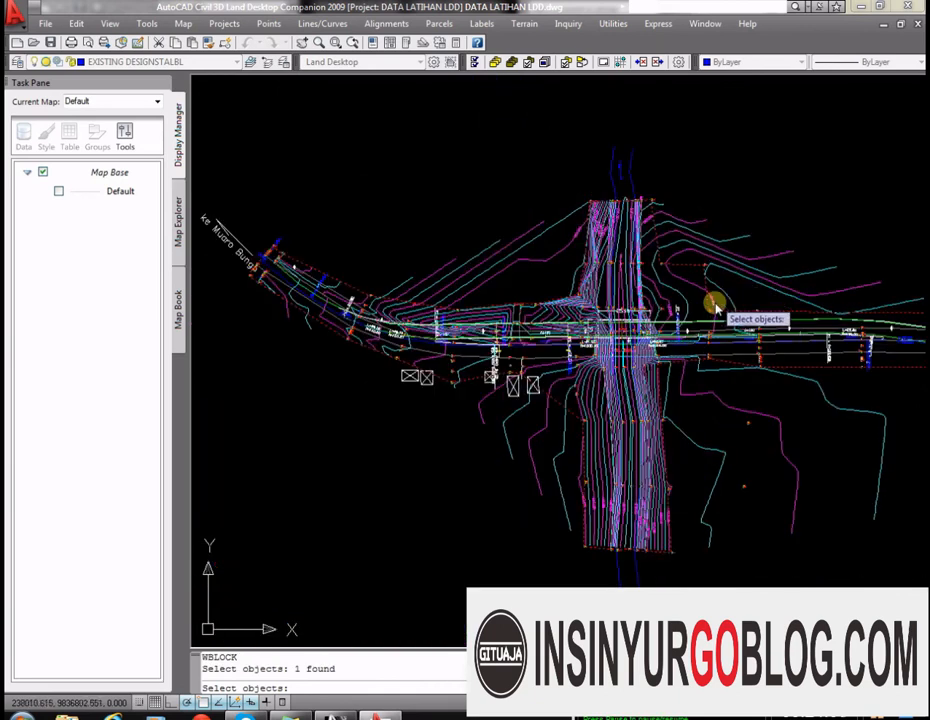
key(Return)
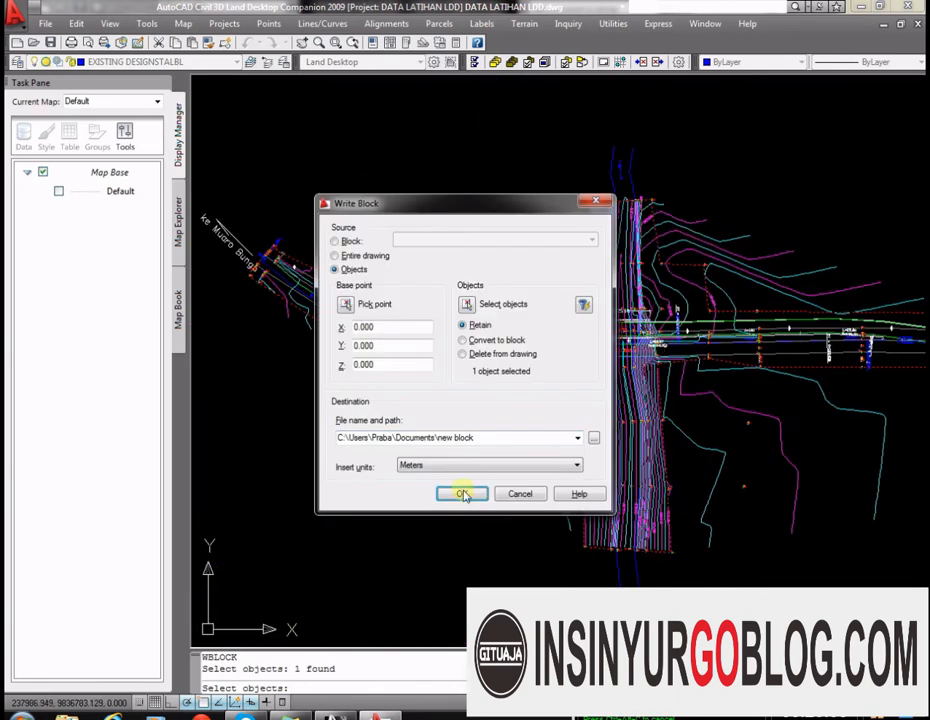
click(455, 438)
click(463, 441)
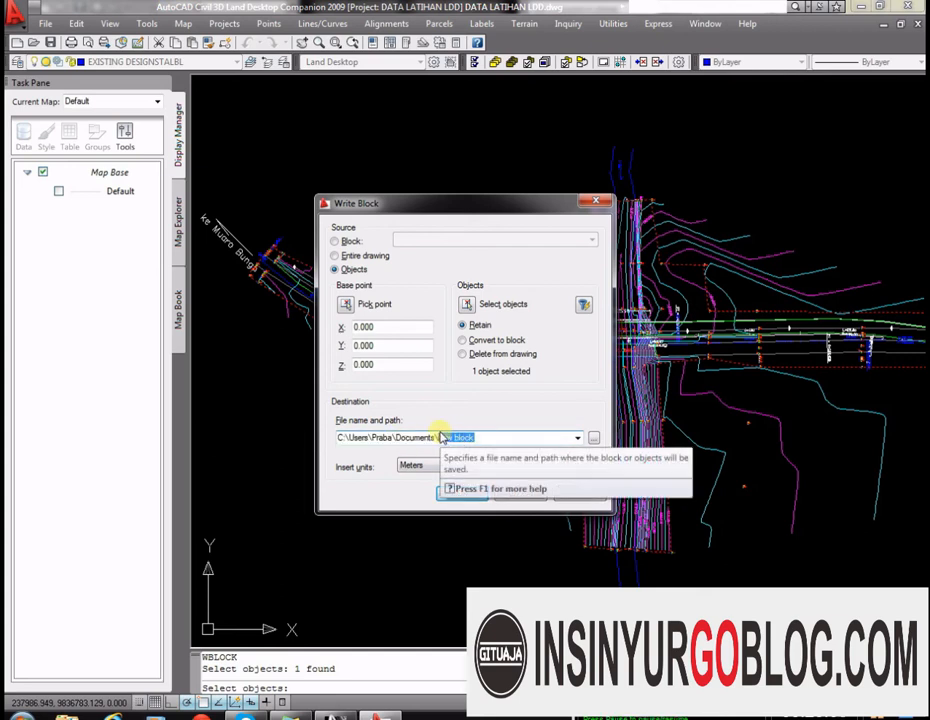
text(RDER)
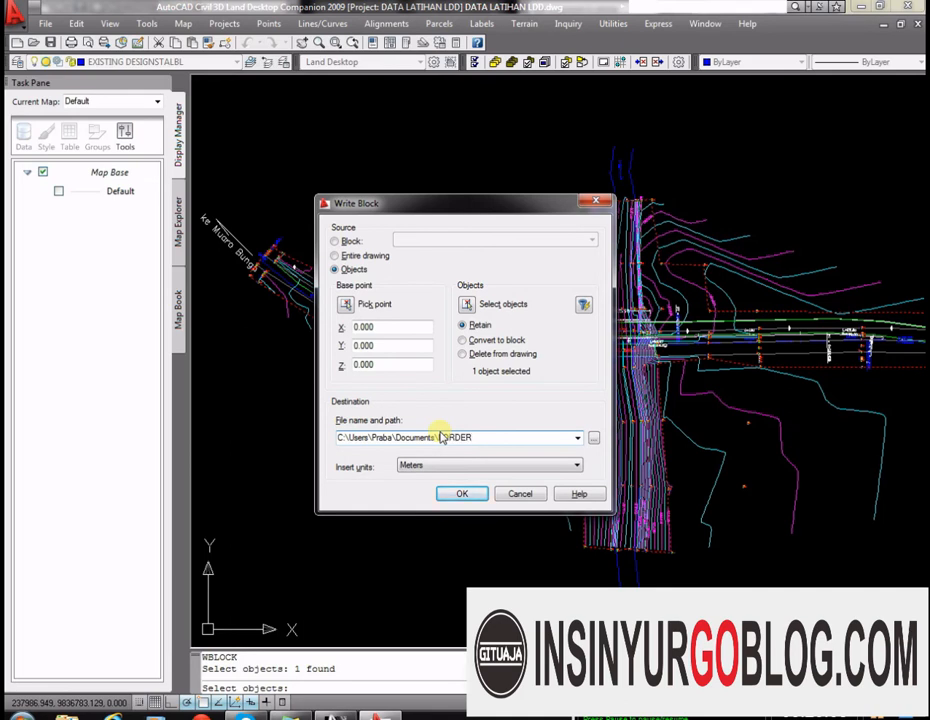
click(502, 498)
click(501, 499)
click(502, 522)
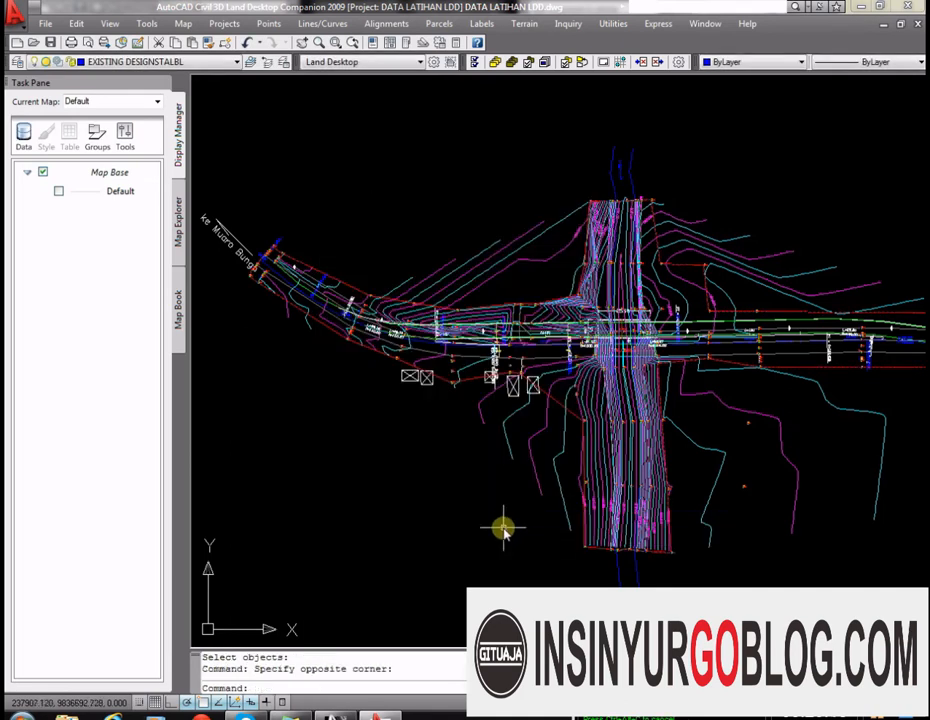
Step: Write the red boundary polyline to a new drawing file named BORDER in Documents, including the AutoCAD Map information
key(Return)
click(497, 441)
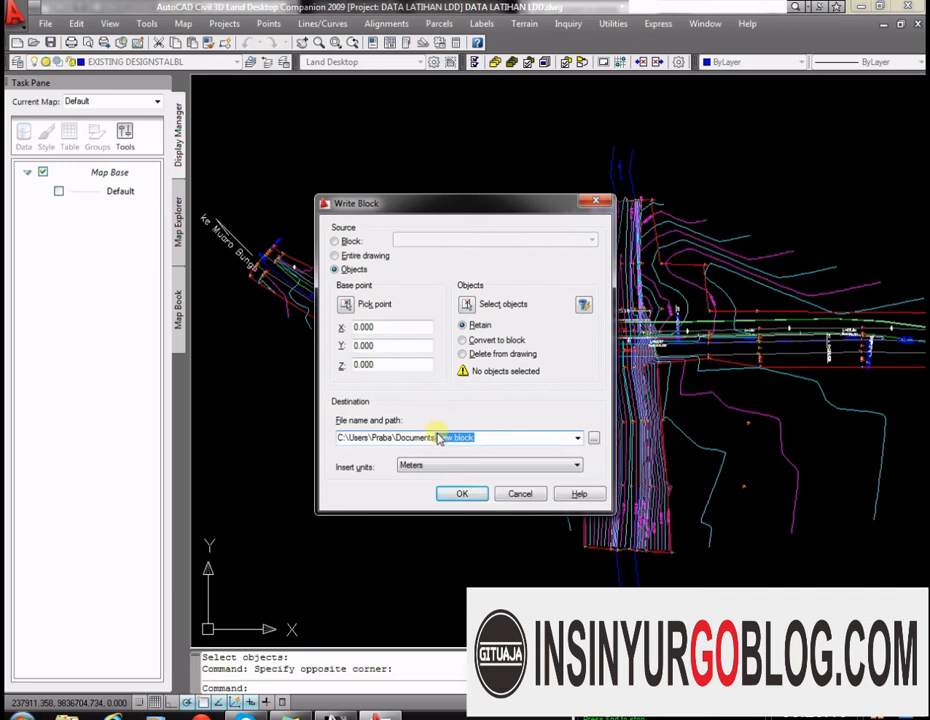
drag(440, 442, 518, 445)
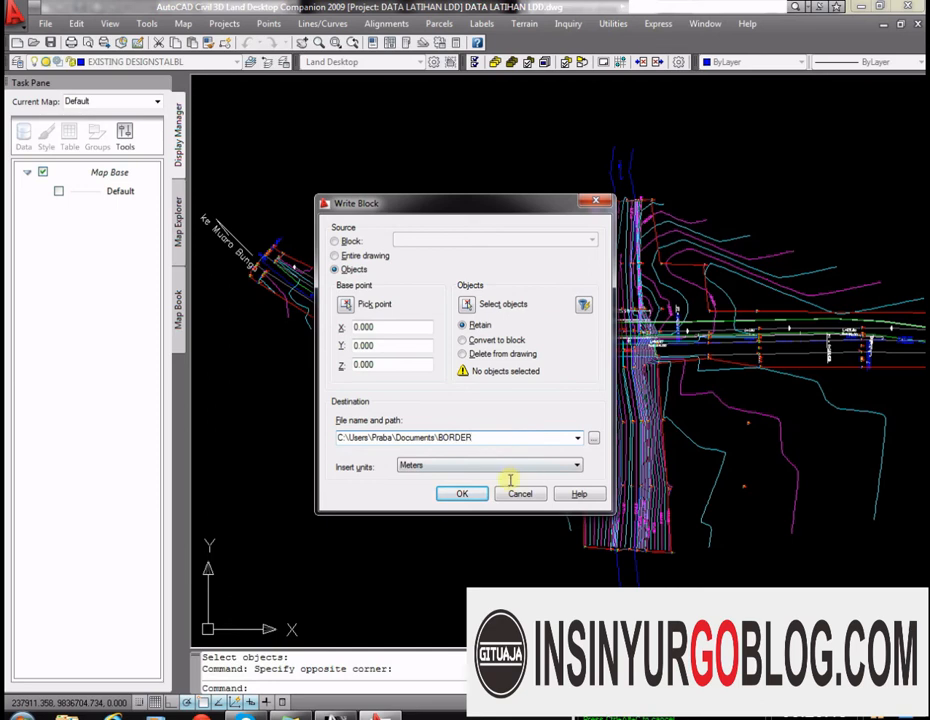
click(481, 490)
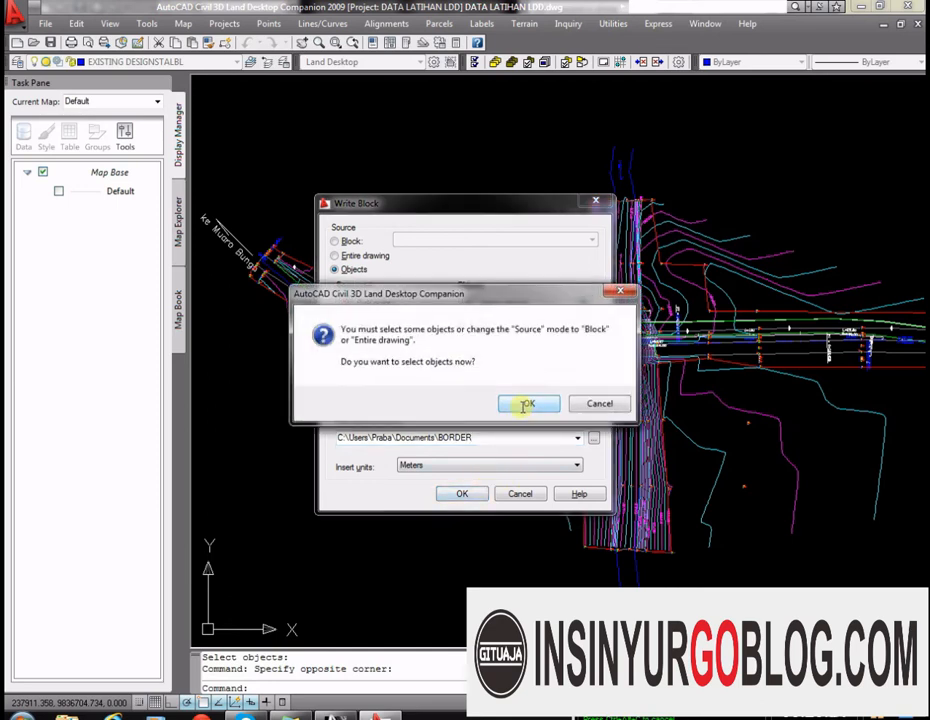
click(523, 405)
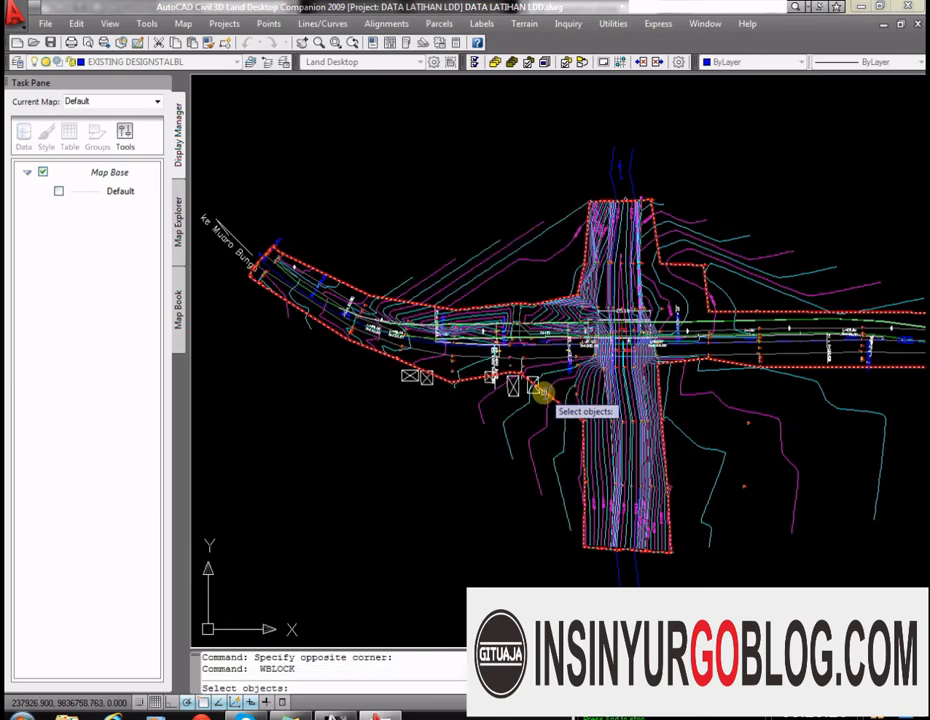
click(541, 390)
key(Return)
click(461, 492)
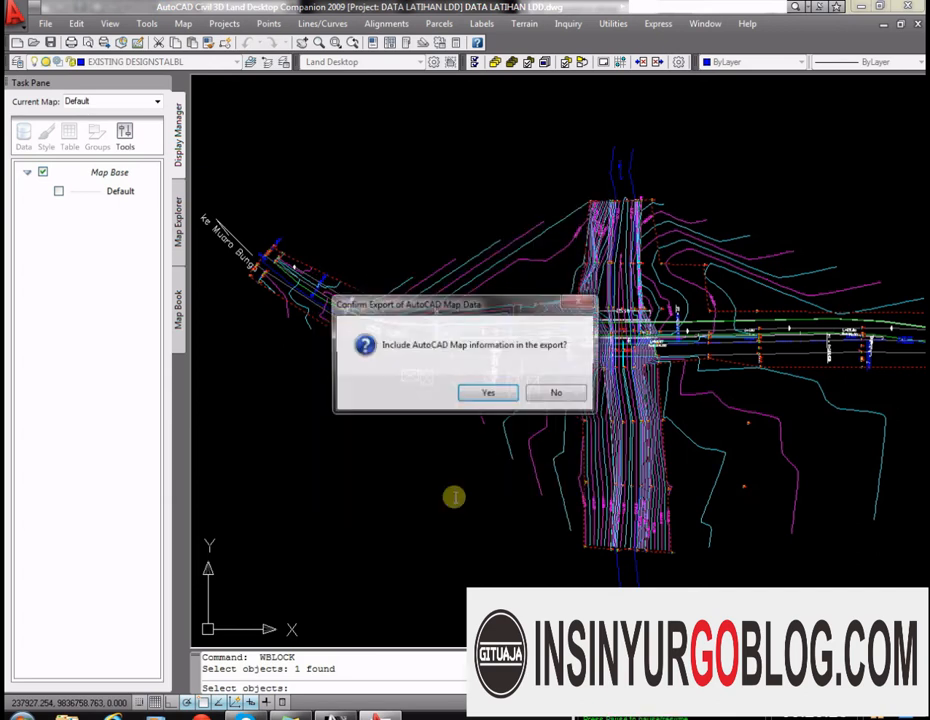
click(474, 391)
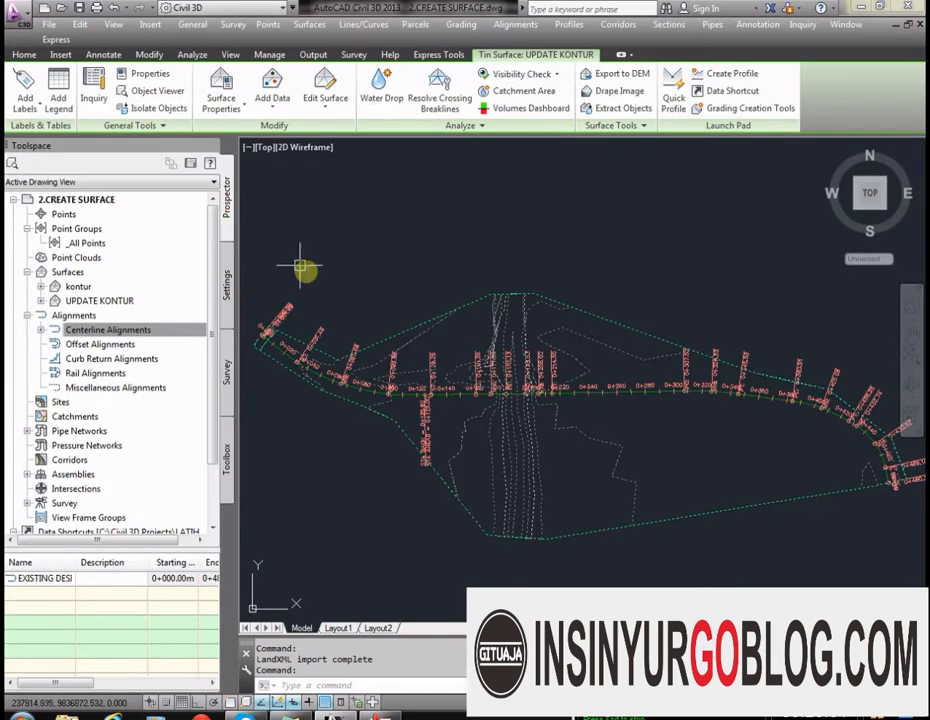
Step: Switch back to Civil 3D, clear the surface selection and insert the BORDER drawing file as a block
key(Escape)
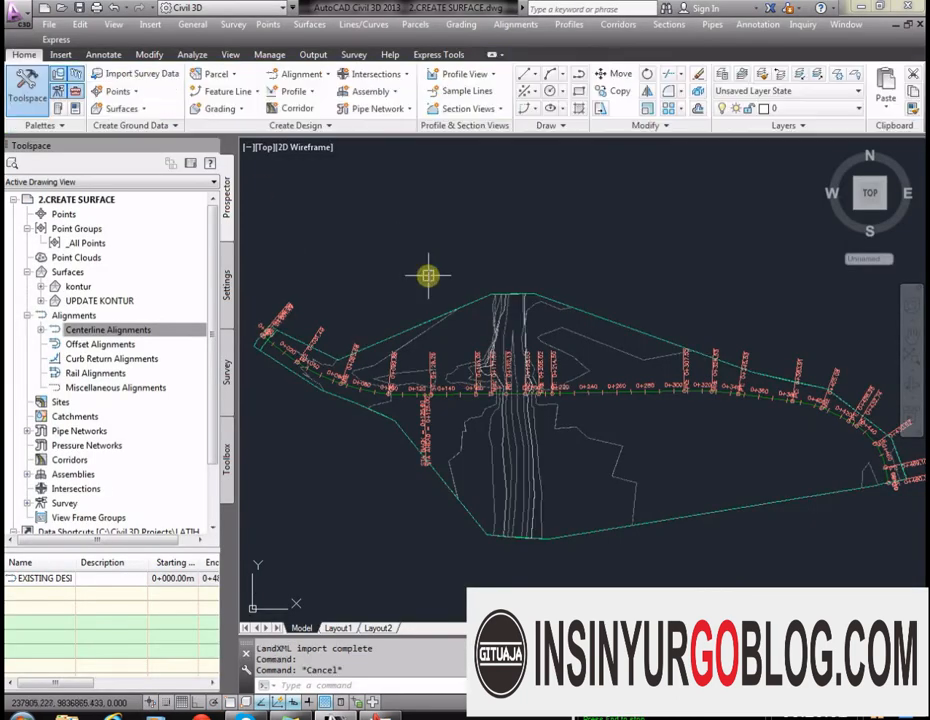
click(150, 24)
click(185, 79)
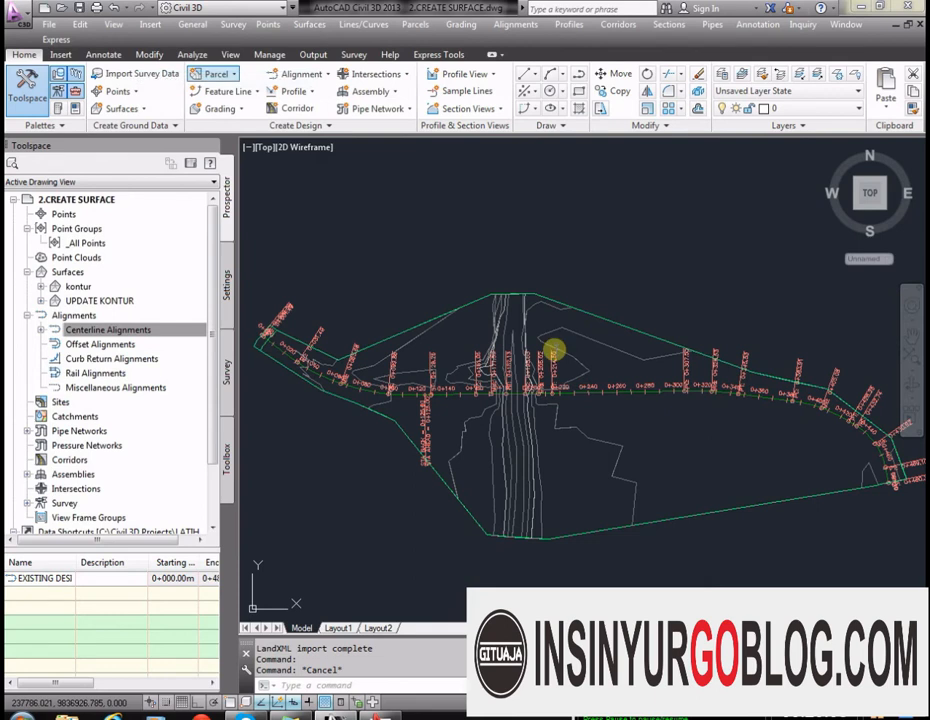
click(506, 179)
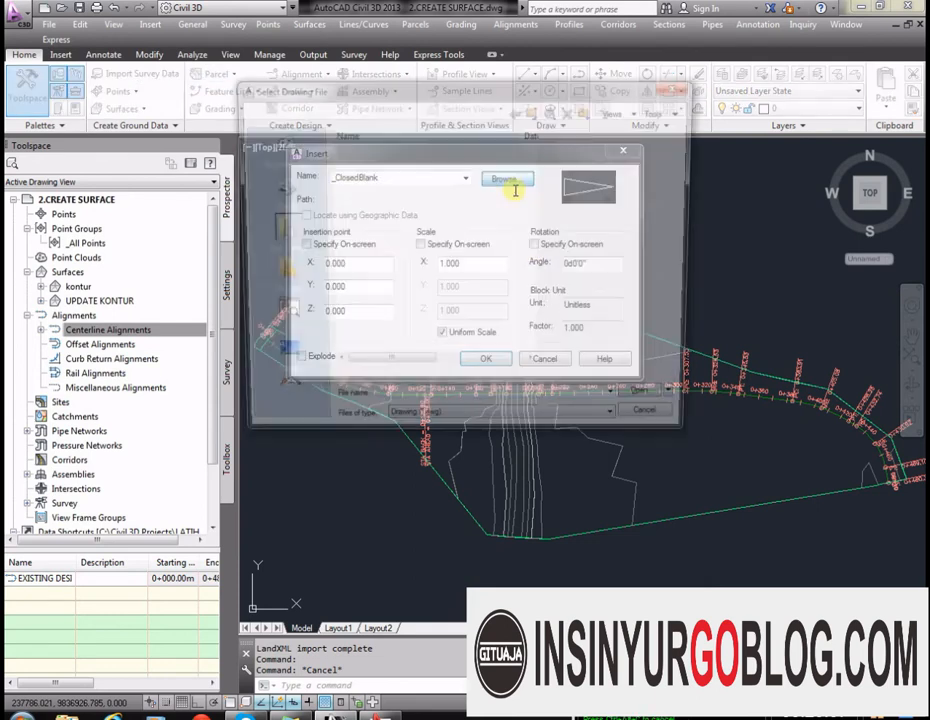
drag(533, 213, 532, 250)
click(400, 274)
click(355, 286)
click(652, 403)
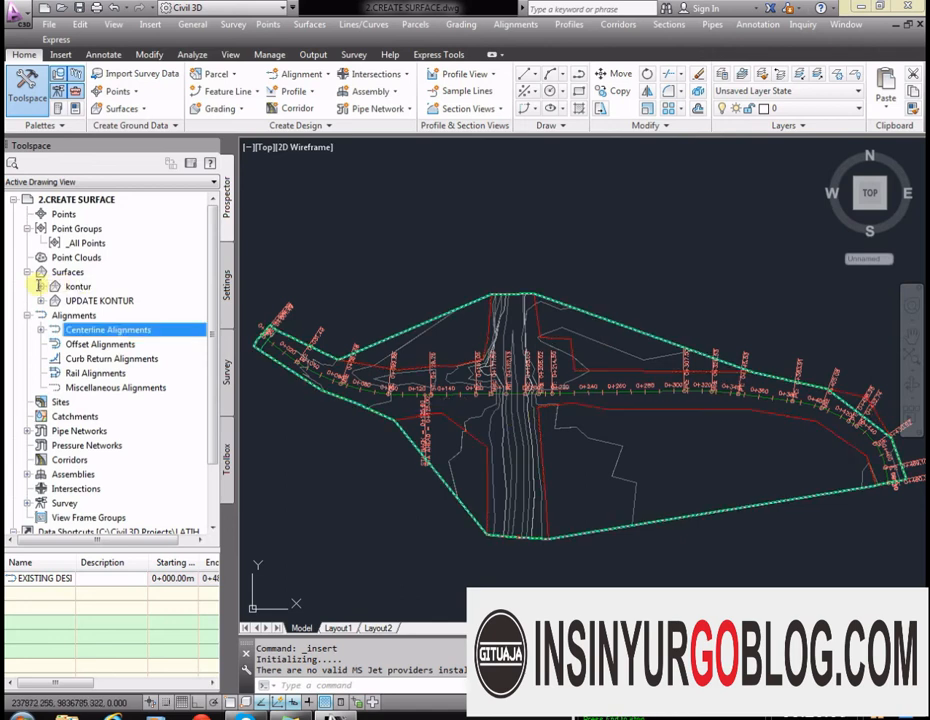
Step: Check the surface properties of the surface extending past the red border, and close them without changes
click(604, 443)
right_click(611, 449)
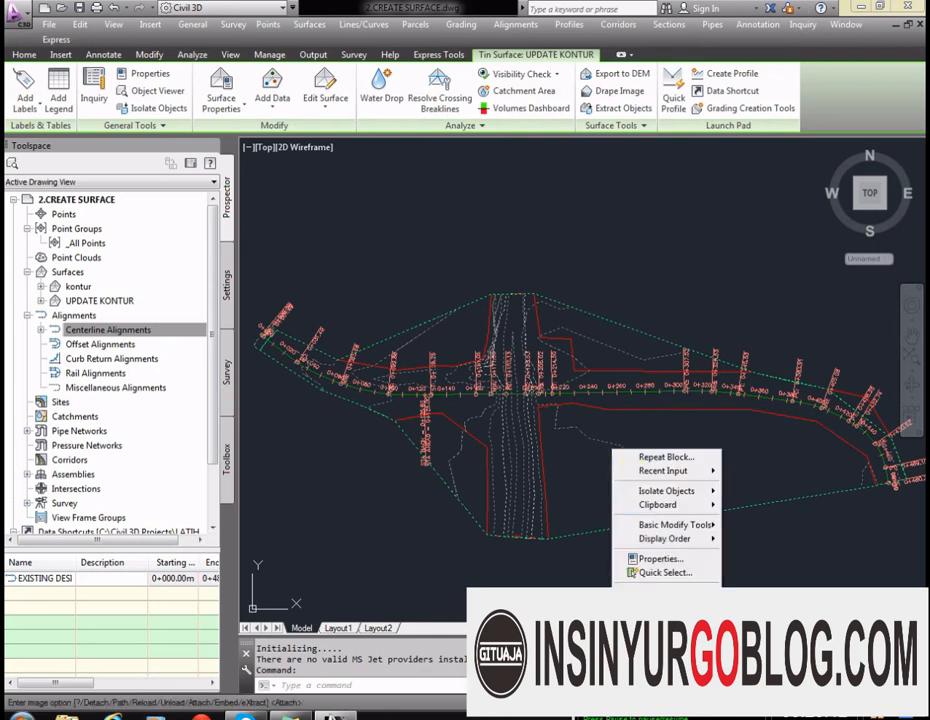
key(Escape)
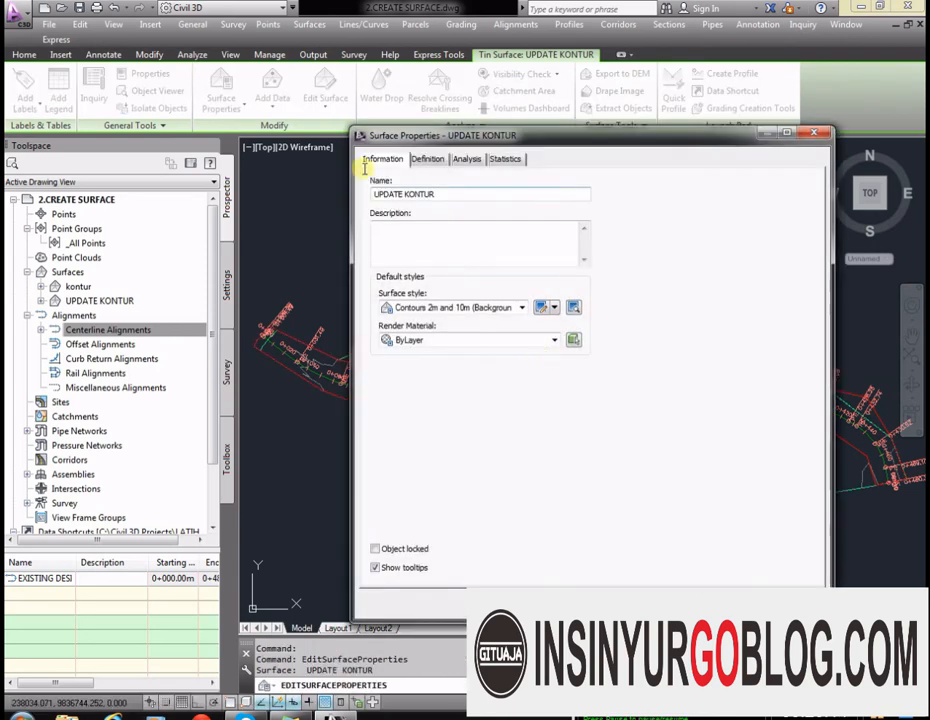
click(668, 604)
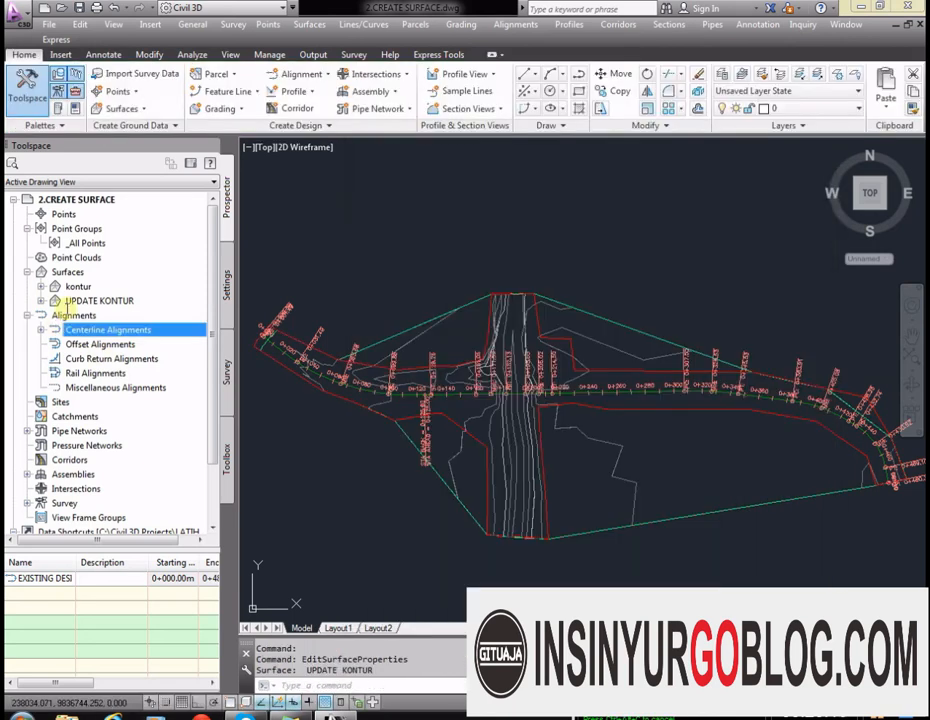
Step: Delete the kontur surface from the drawing and confirm its removal
click(96, 286)
right_click(86, 285)
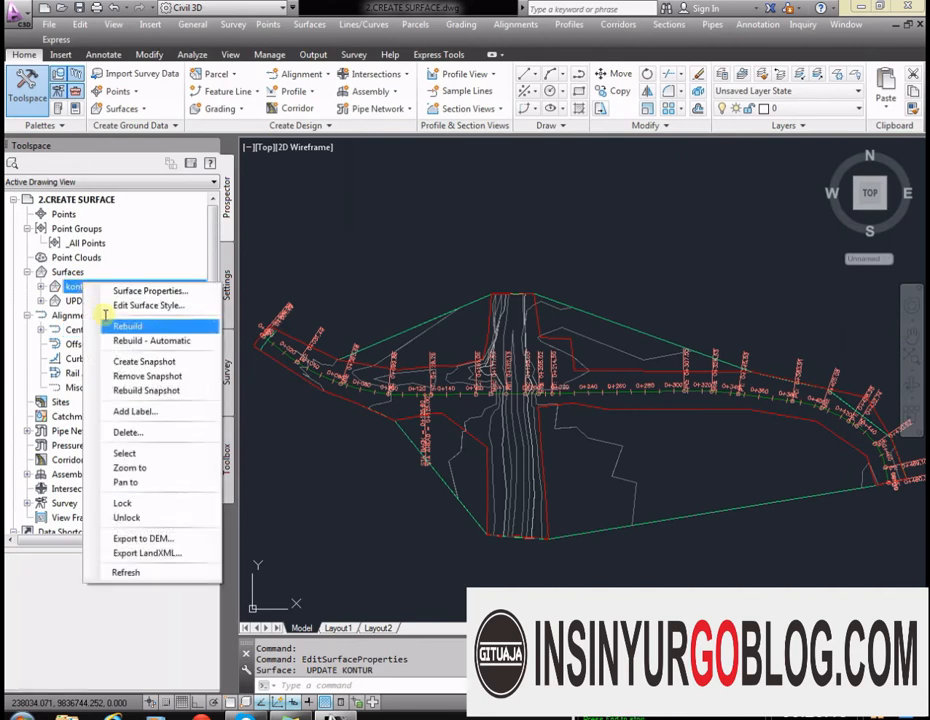
click(128, 432)
click(552, 395)
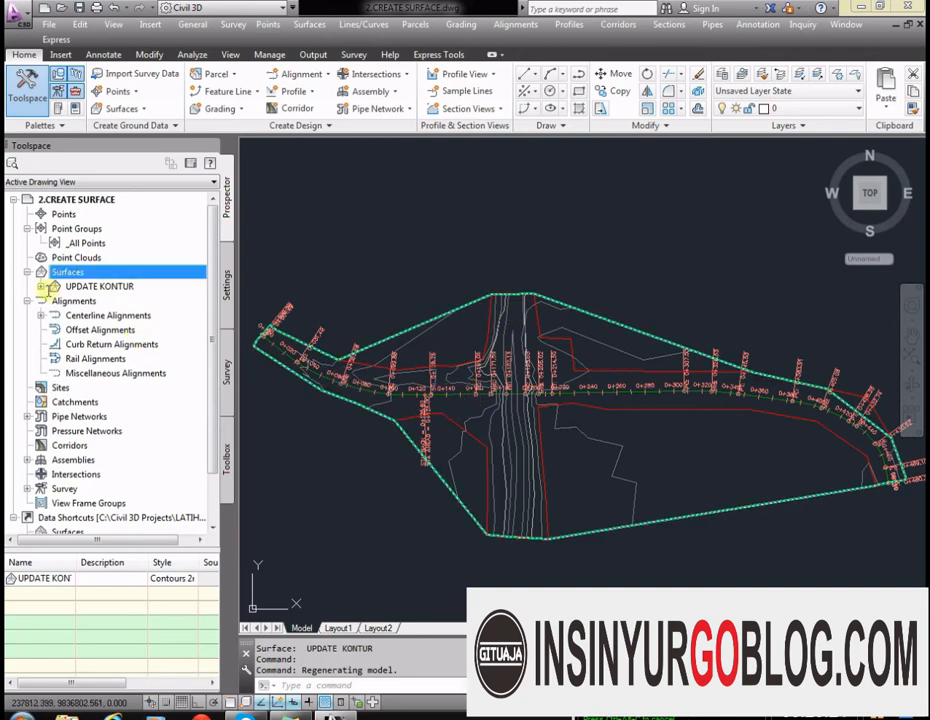
Step: Rename the UPDATE KONTUR surface as EXISTING GROUND in its surface properties
click(41, 286)
right_click(100, 286)
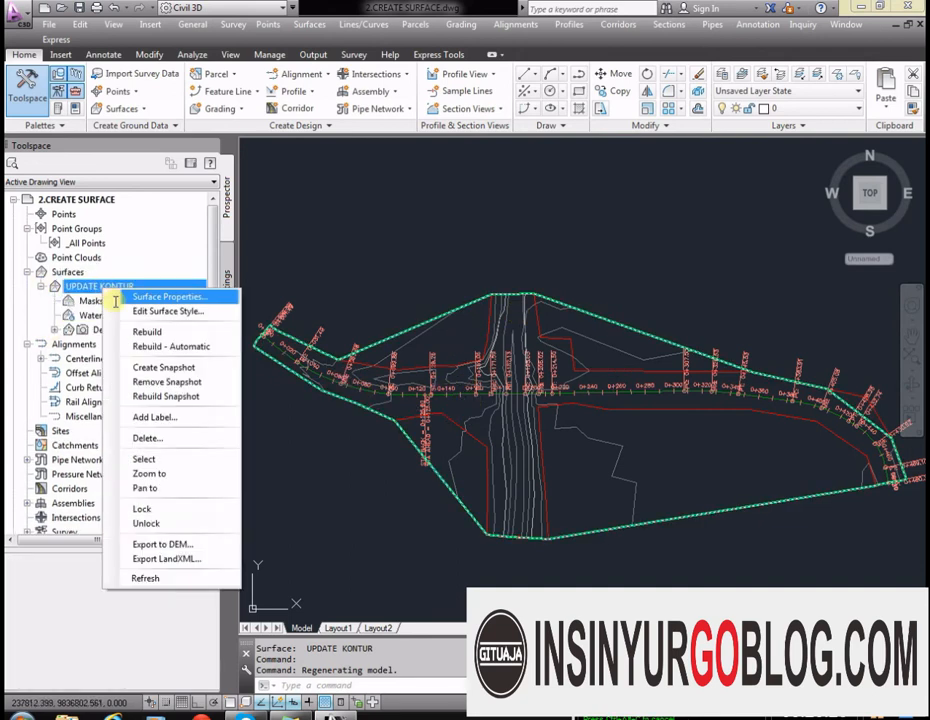
click(185, 295)
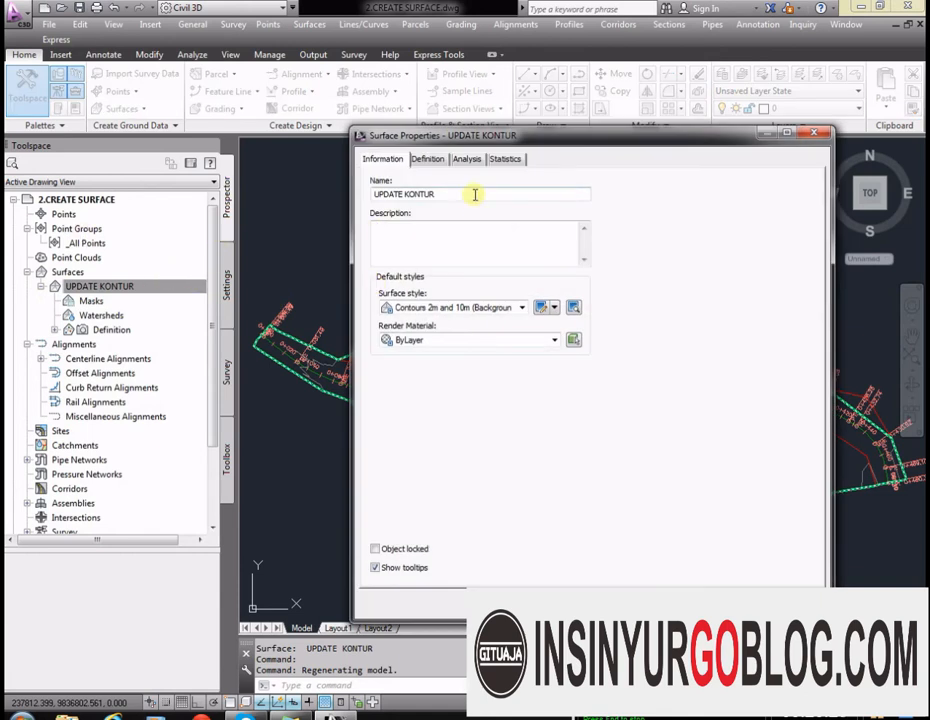
drag(475, 194, 312, 188)
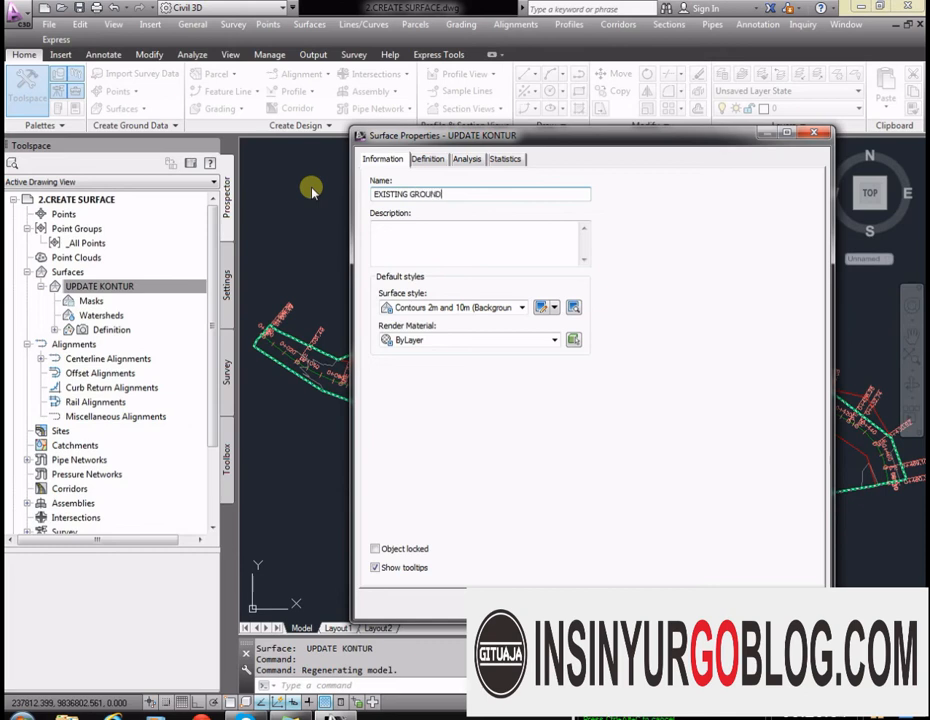
key(Return)
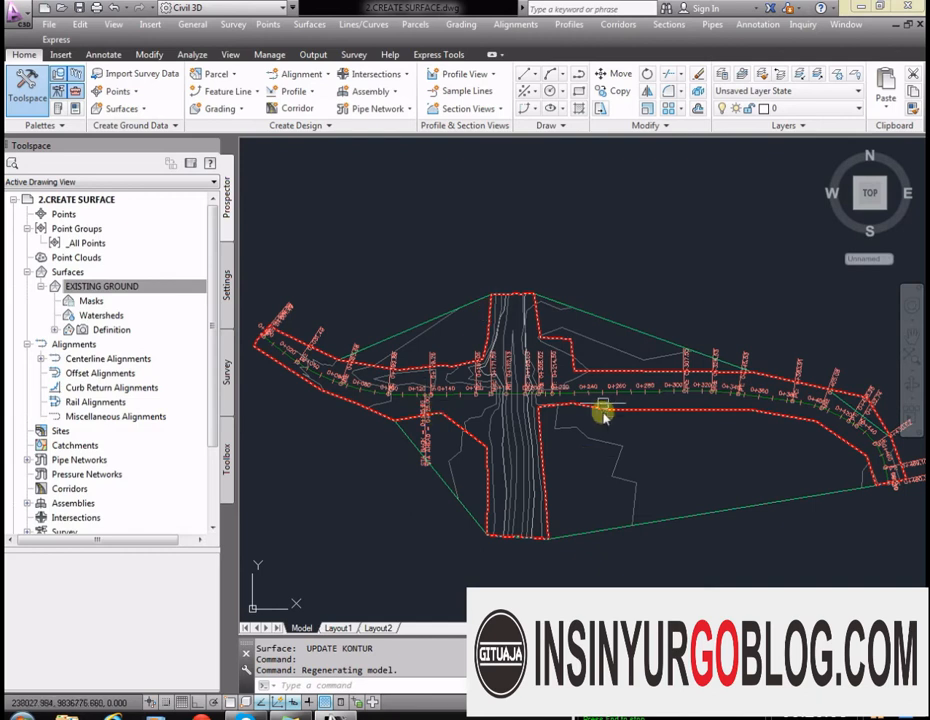
Step: Try to add the inserted red BORDER outline to the EXISTING GROUND definition as a standard breakline
click(55, 330)
click(96, 359)
right_click(108, 362)
click(143, 372)
click(449, 482)
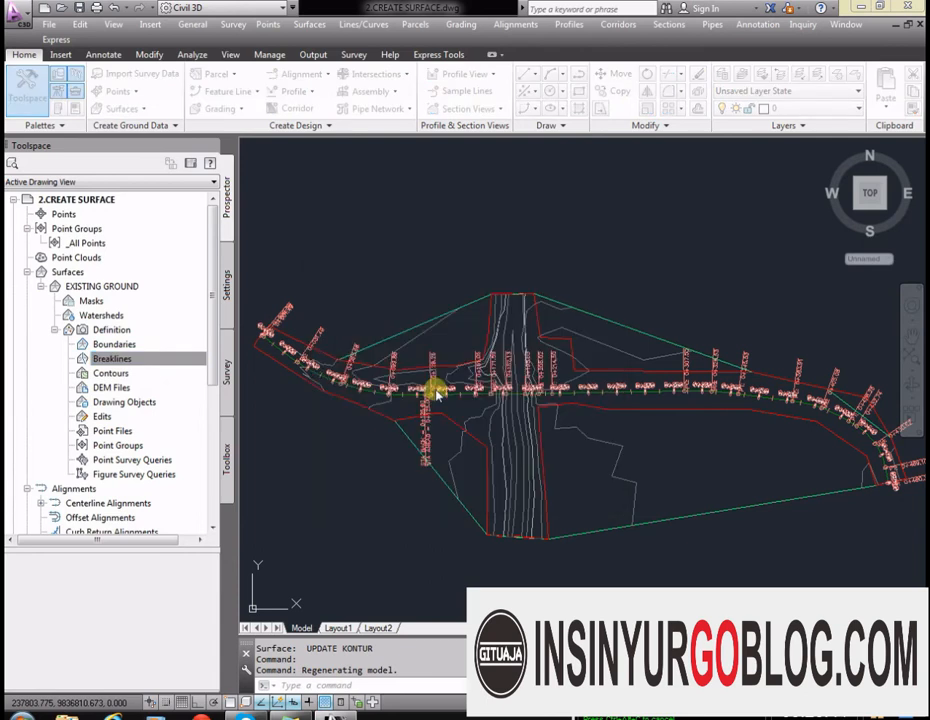
click(566, 340)
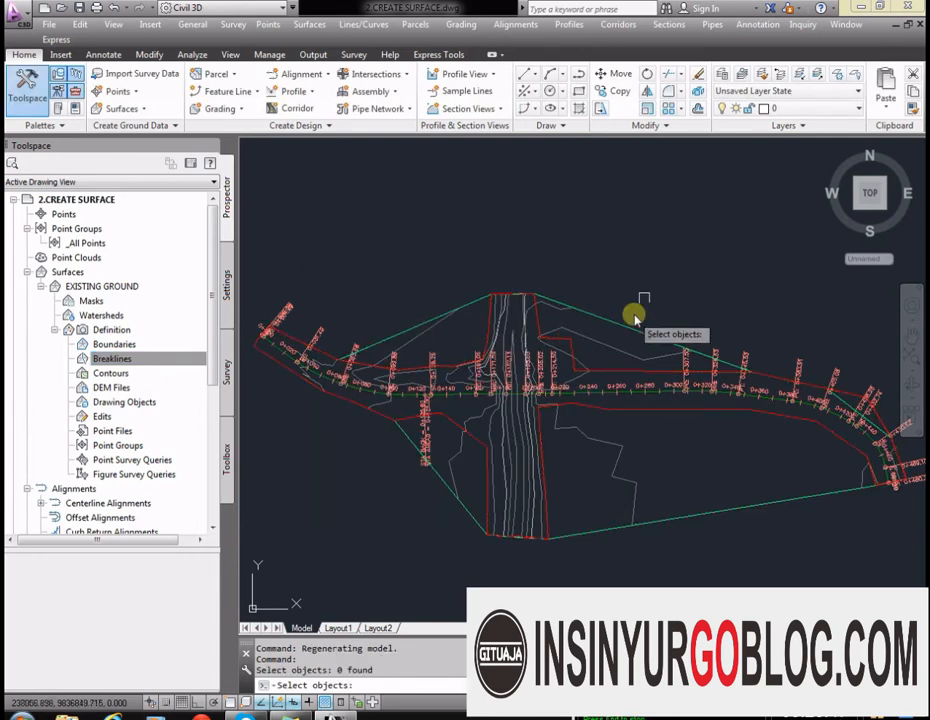
scroll(581, 352, up, 2)
scroll(581, 352, up, 2)
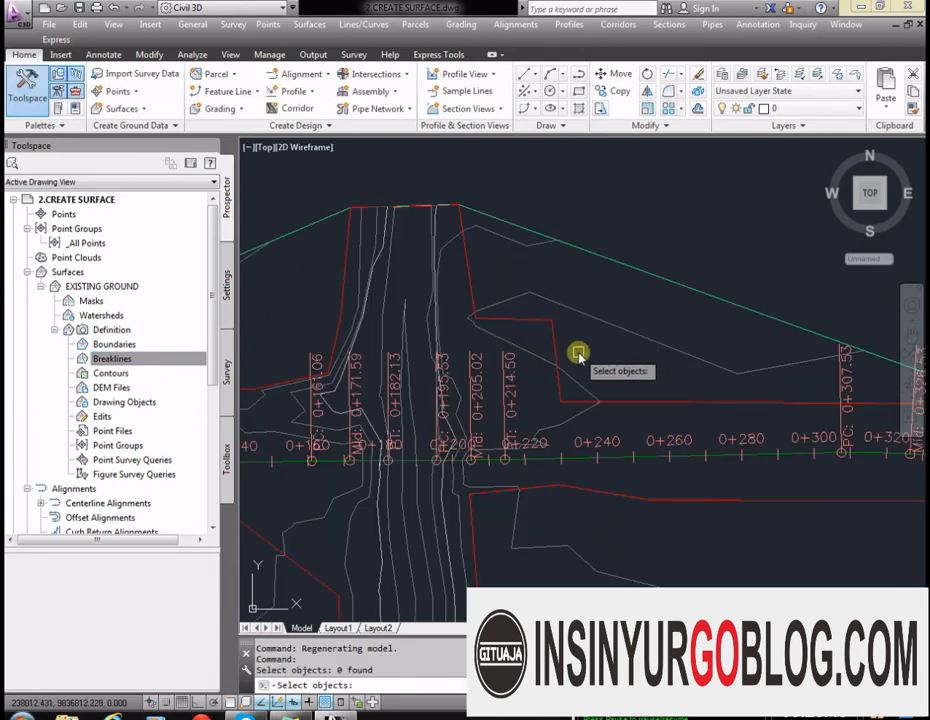
key(Escape)
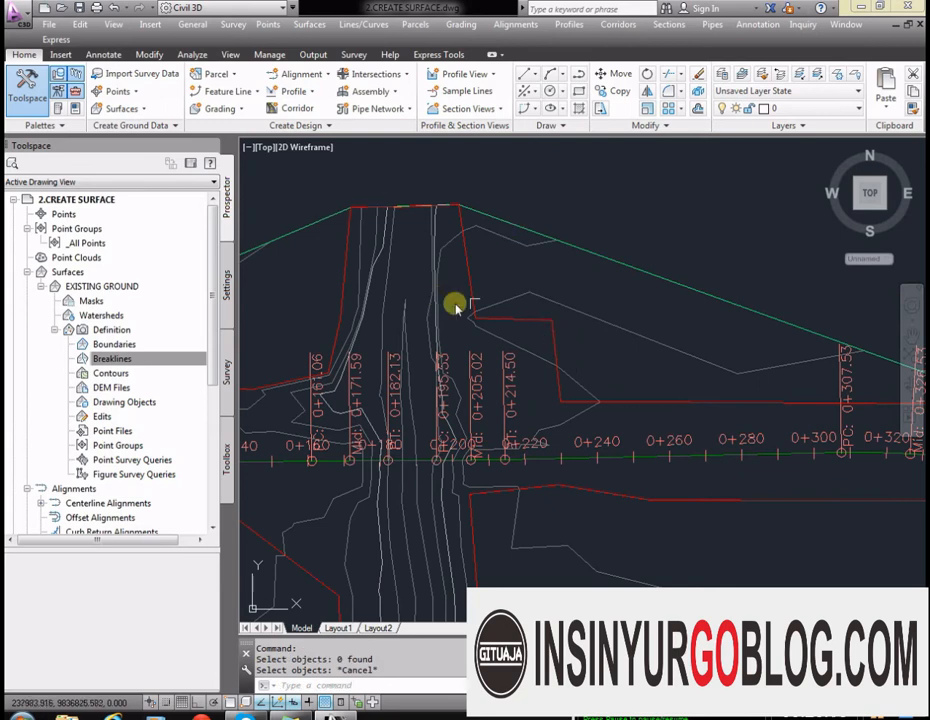
Step: Explode the inserted BORDER block and check that the red boundary can be selected as a separate polyline
scroll(652, 259, down, 2)
click(592, 296)
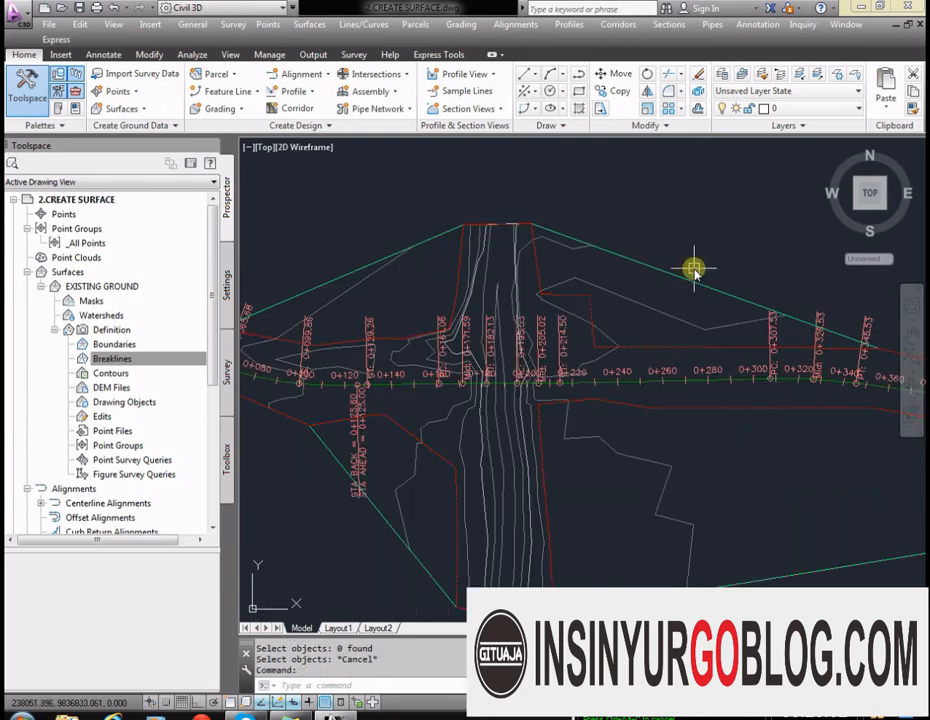
text(x)
key(Return)
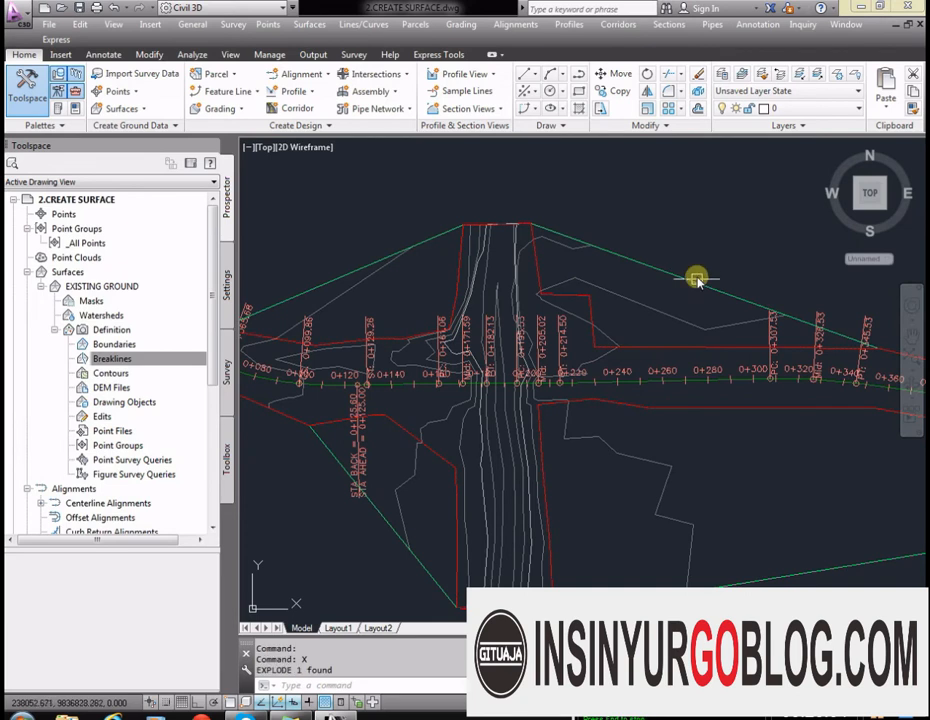
key(Escape)
click(586, 311)
key(Escape)
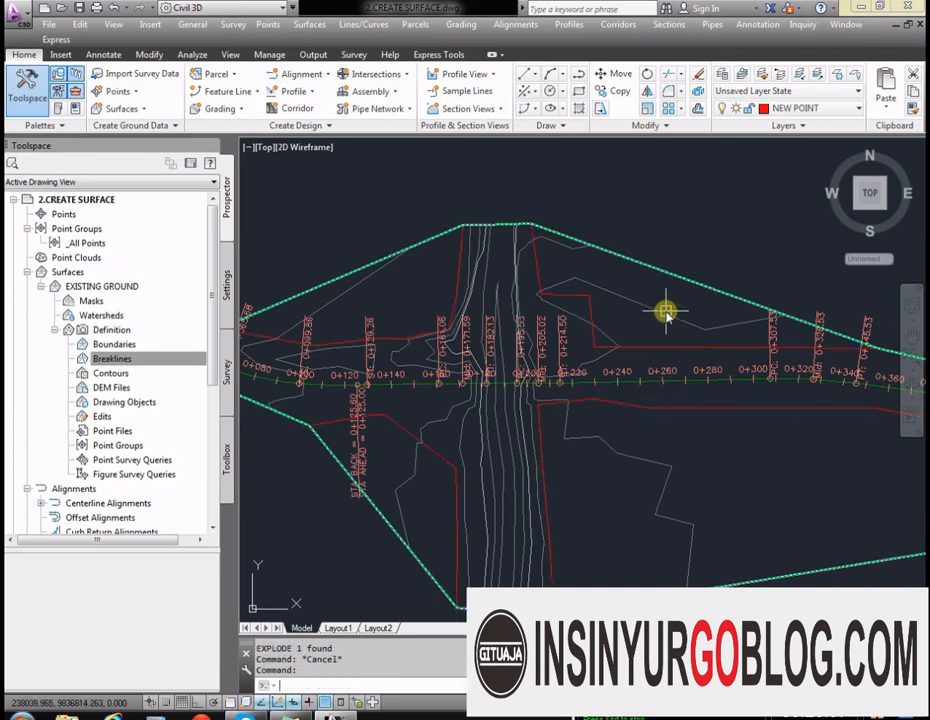
Step: Add the red border polyline to EXISTING GROUND as a standard breakline with a 1.000 m mid-ordinate distance, and dismiss the event list
click(125, 360)
right_click(135, 362)
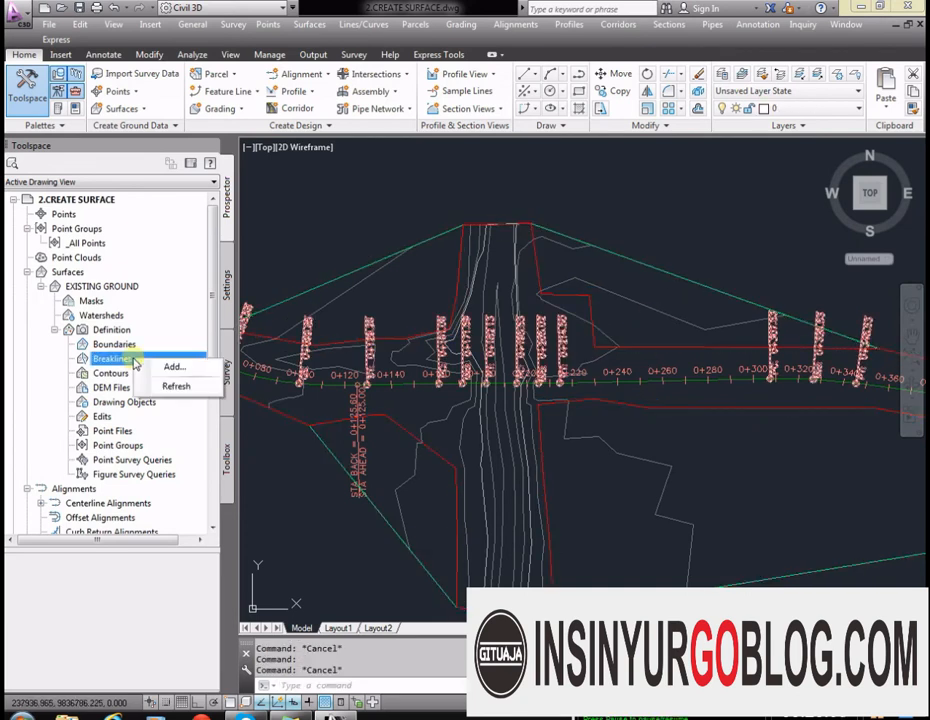
click(155, 370)
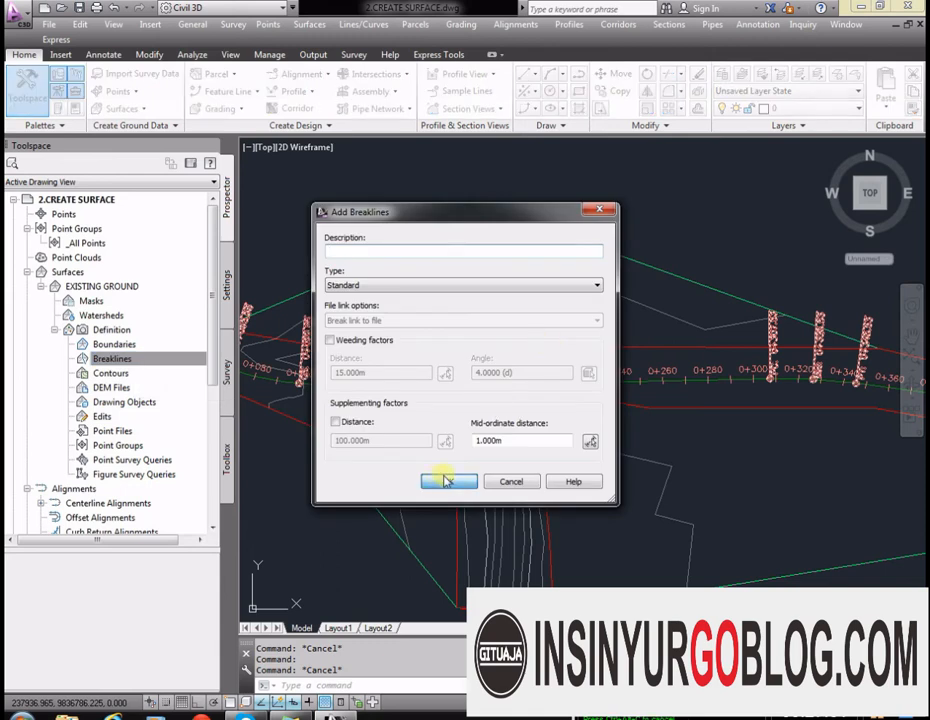
click(446, 482)
click(577, 303)
scroll(655, 355, down, 3)
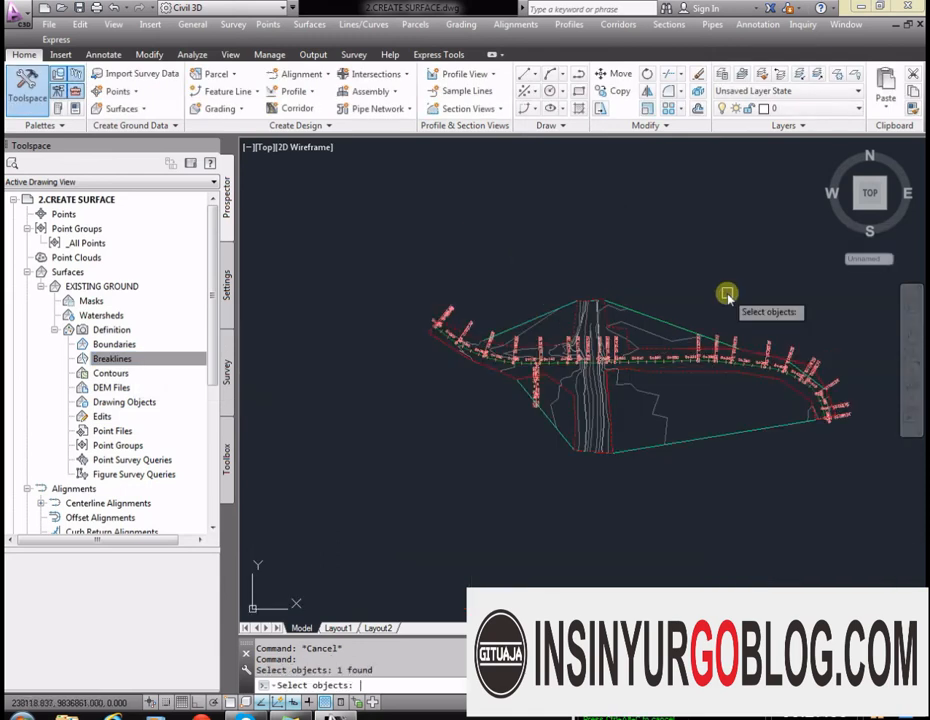
key(Return)
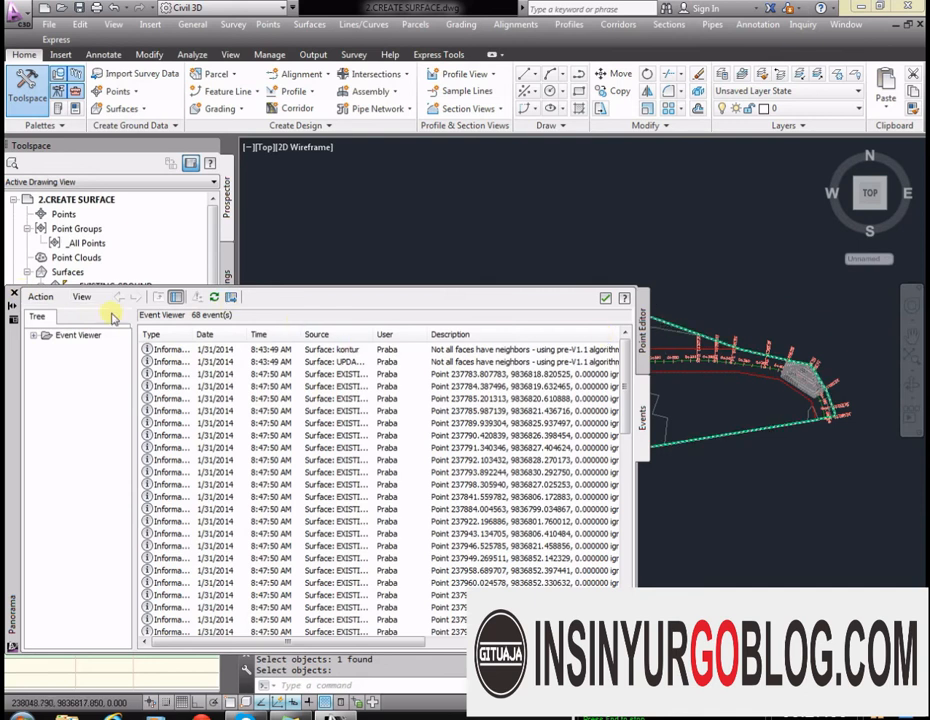
drag(15, 296, 13, 299)
click(13, 297)
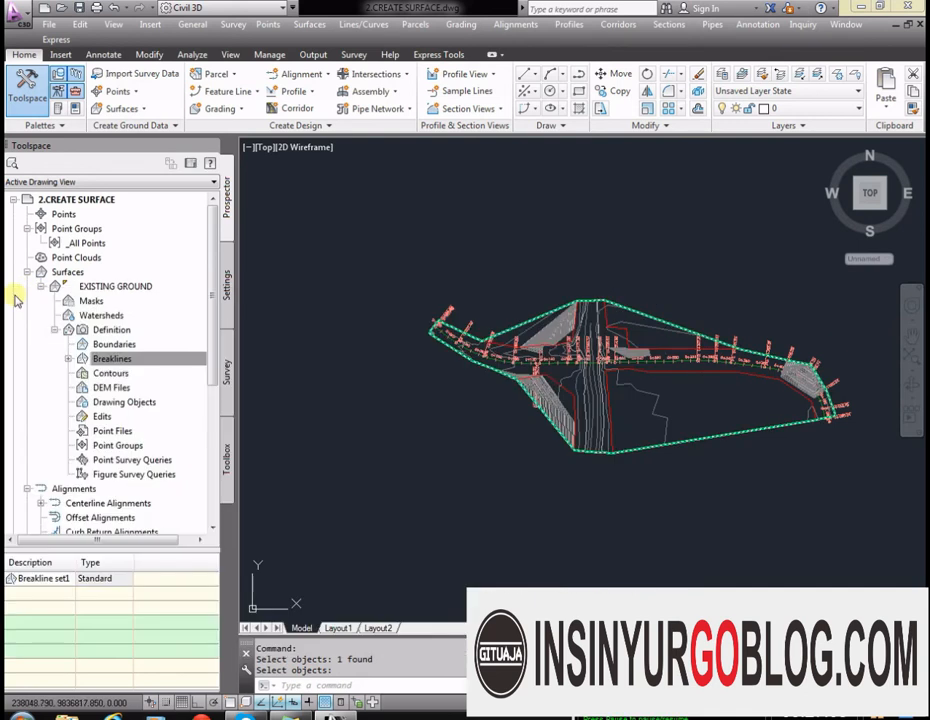
Step: Add the red border polyline to the EXISTING GROUND definition as an outer boundary
scroll(617, 348, up, 5)
scroll(540, 320, down, 5)
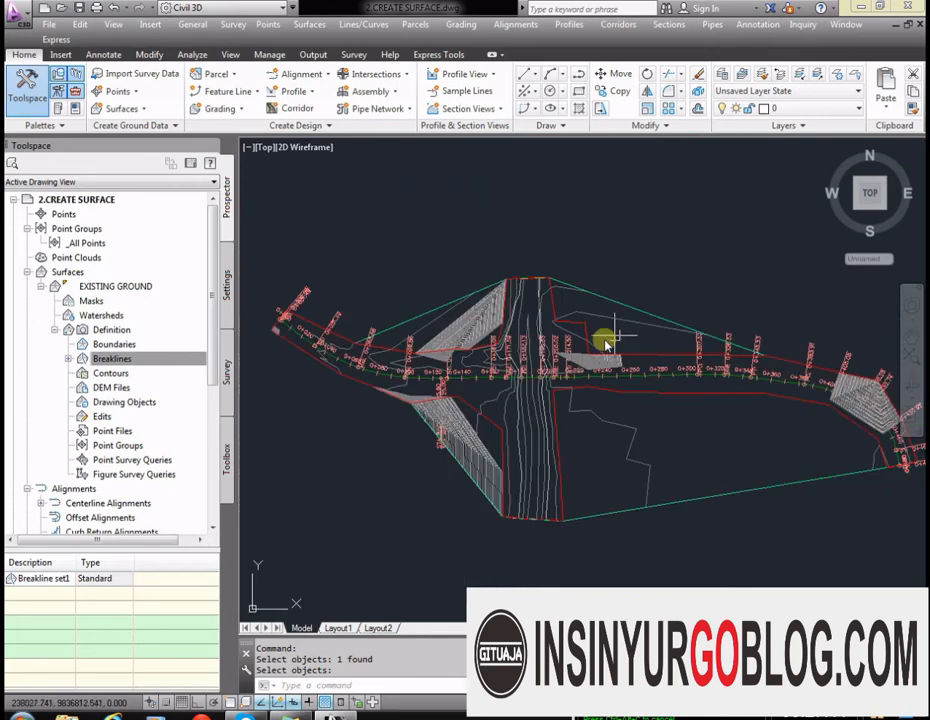
scroll(617, 322, up, 4)
click(168, 362)
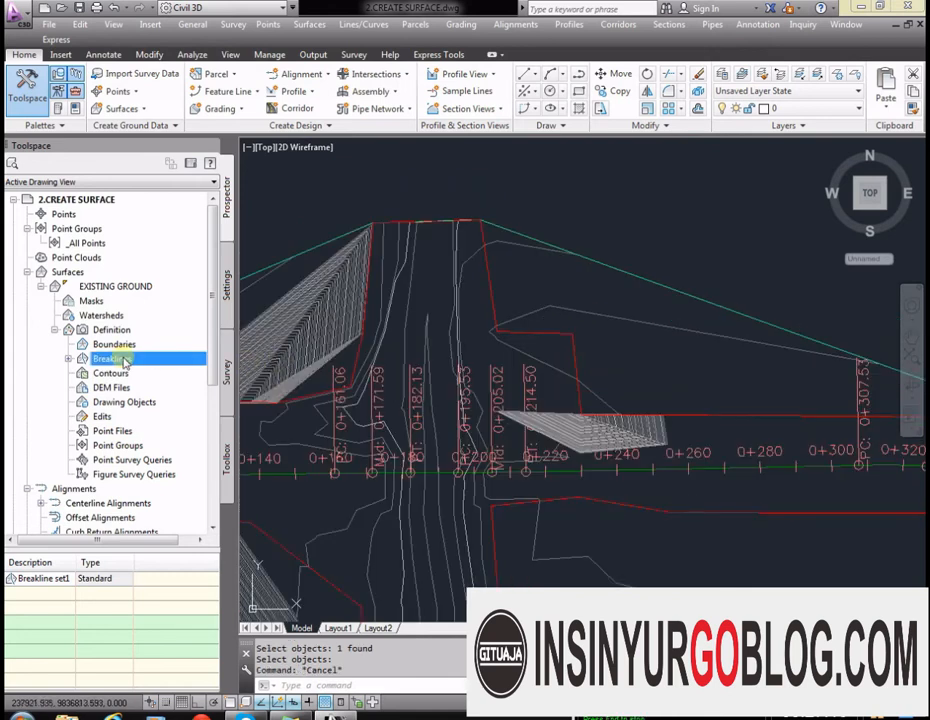
scroll(668, 290, down, 2)
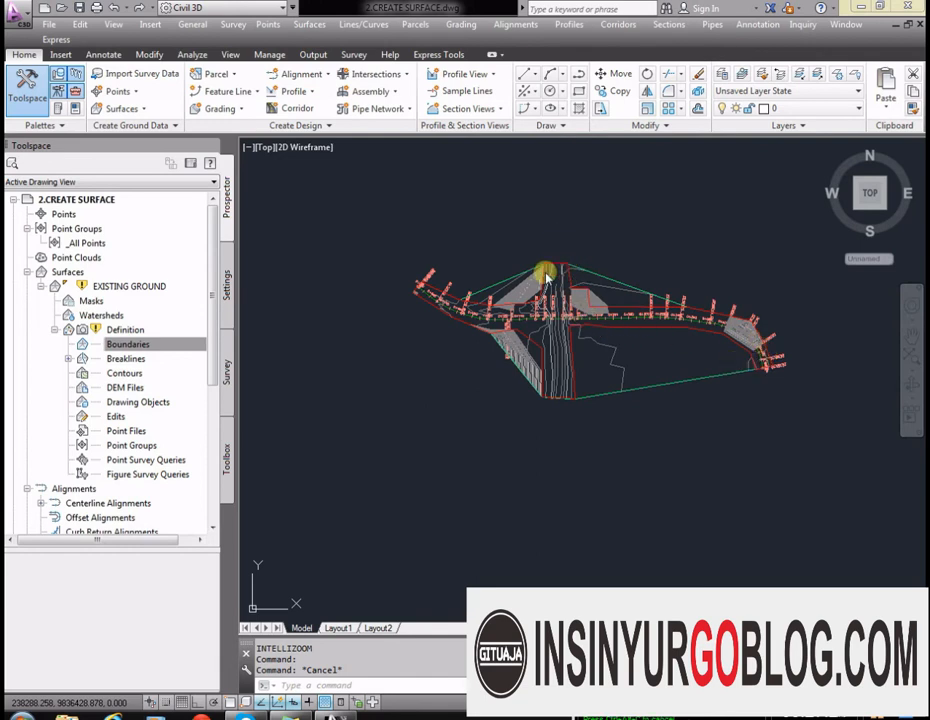
scroll(556, 268, up, 4)
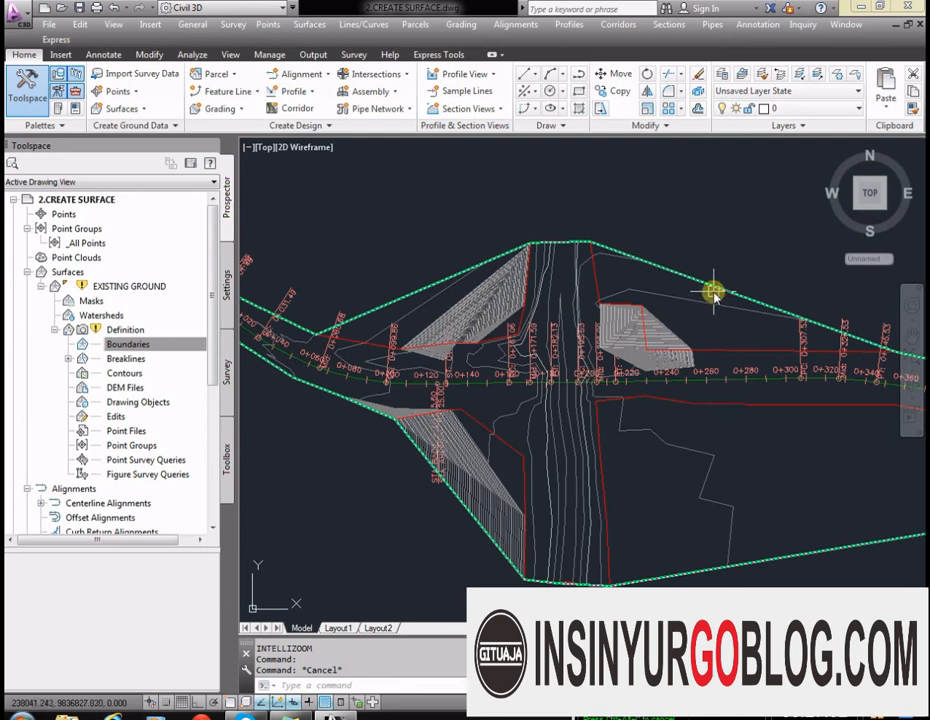
right_click(128, 346)
click(158, 352)
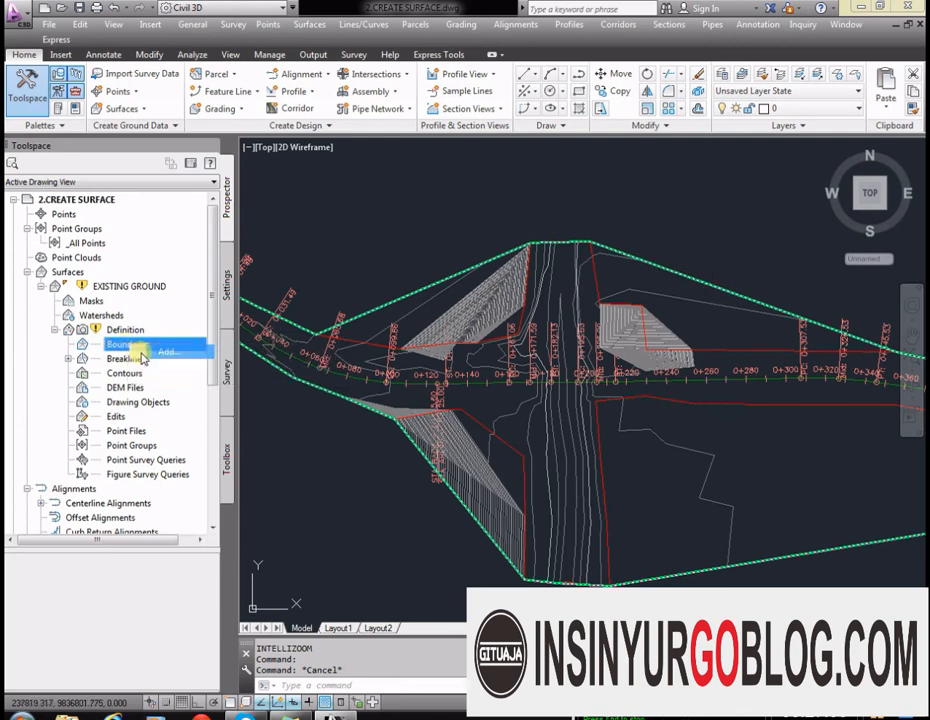
click(404, 330)
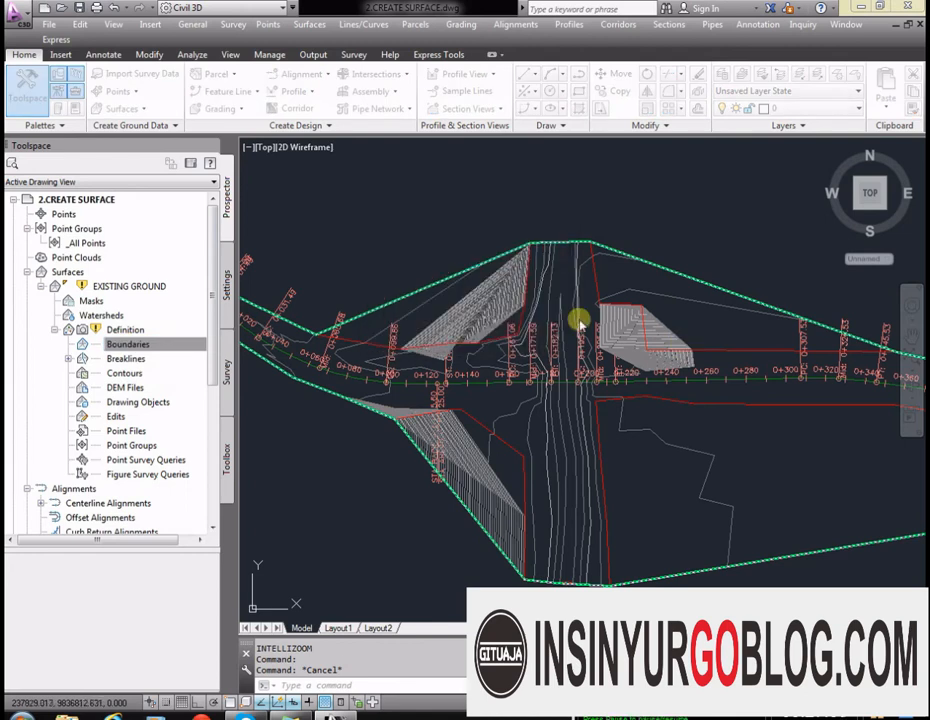
click(692, 347)
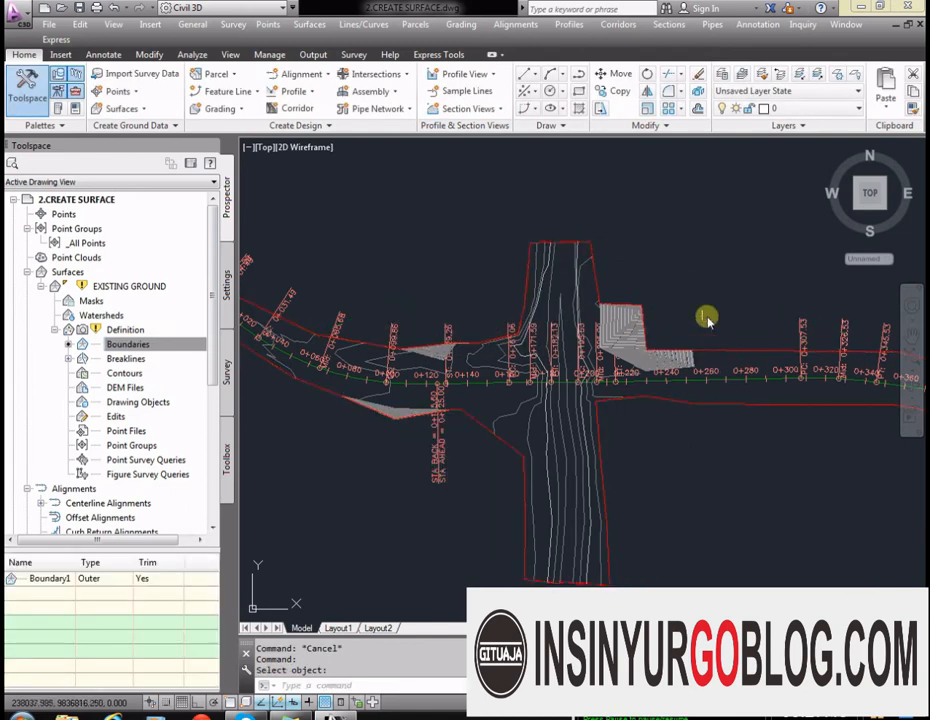
Step: Examine the dense contour patches along the red boundary beside the river crossing and the road corridor
scroll(706, 318, down, 4)
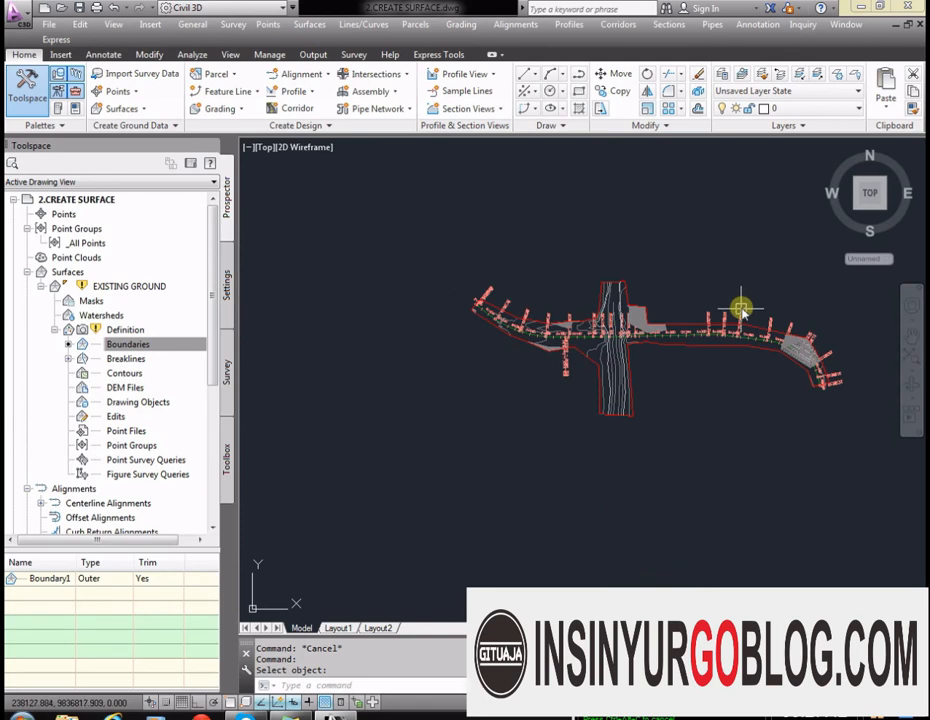
scroll(706, 318, up, 5)
scroll(585, 358, down, 2)
scroll(674, 290, up, 10)
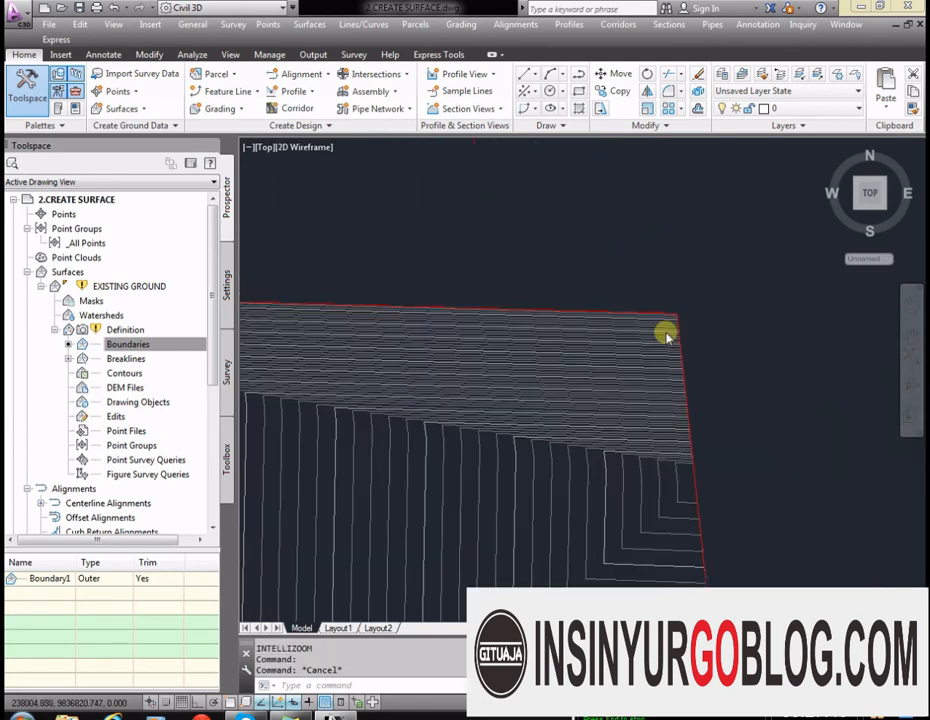
scroll(666, 336, down, 5)
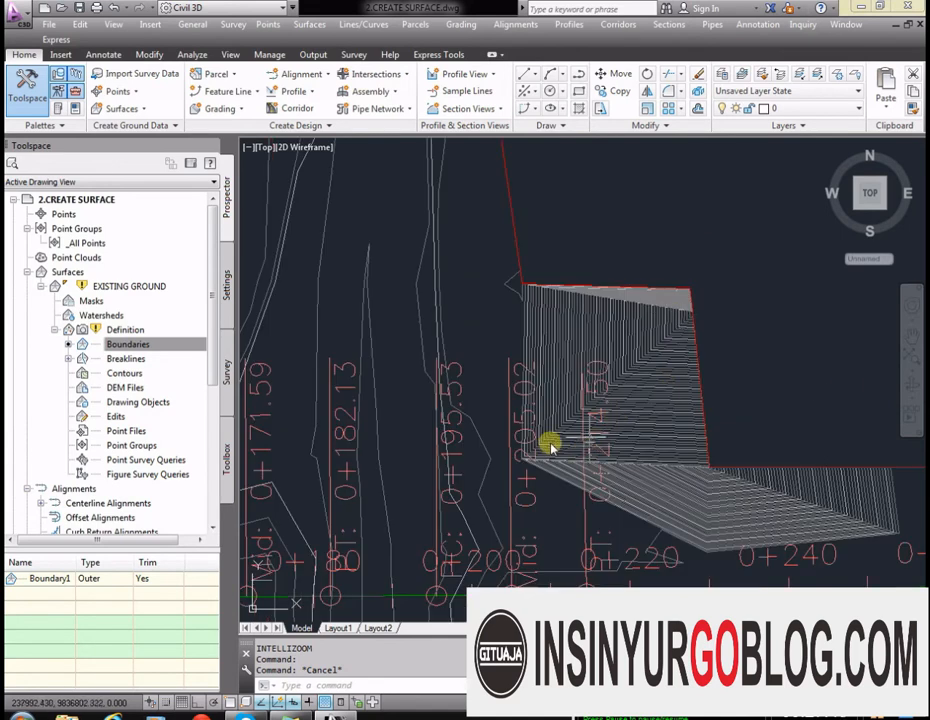
scroll(565, 432, down, 6)
scroll(473, 426, up, 9)
scroll(511, 368, down, 4)
scroll(511, 368, up, 4)
scroll(388, 357, down, 4)
Step: Switch the EXISTING GROUND surface style to Contours and Triangles
click(505, 357)
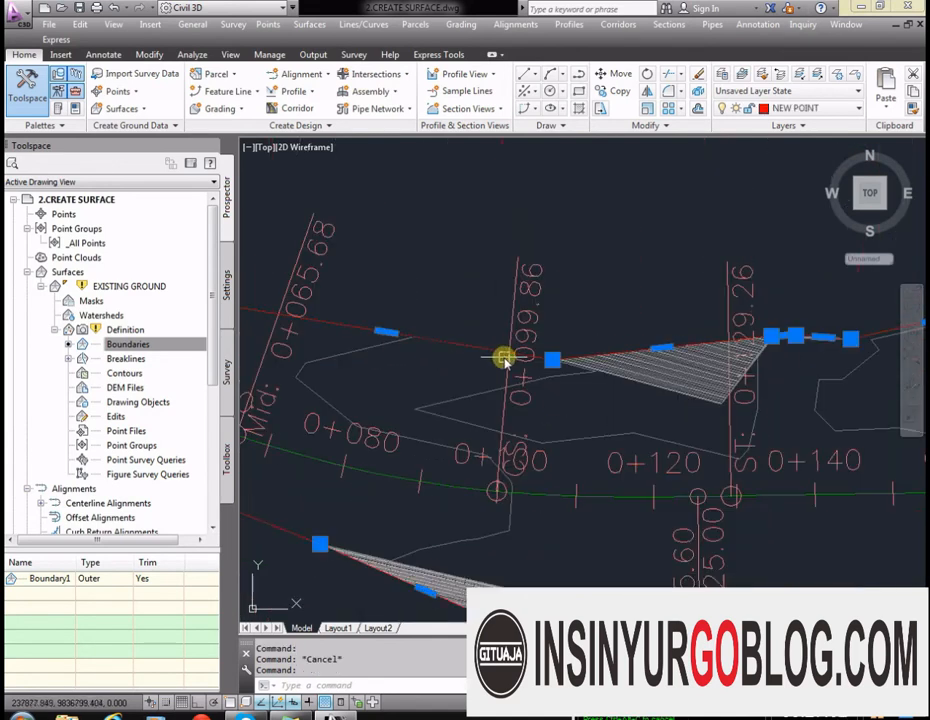
right_click(482, 357)
key(Escape)
click(640, 385)
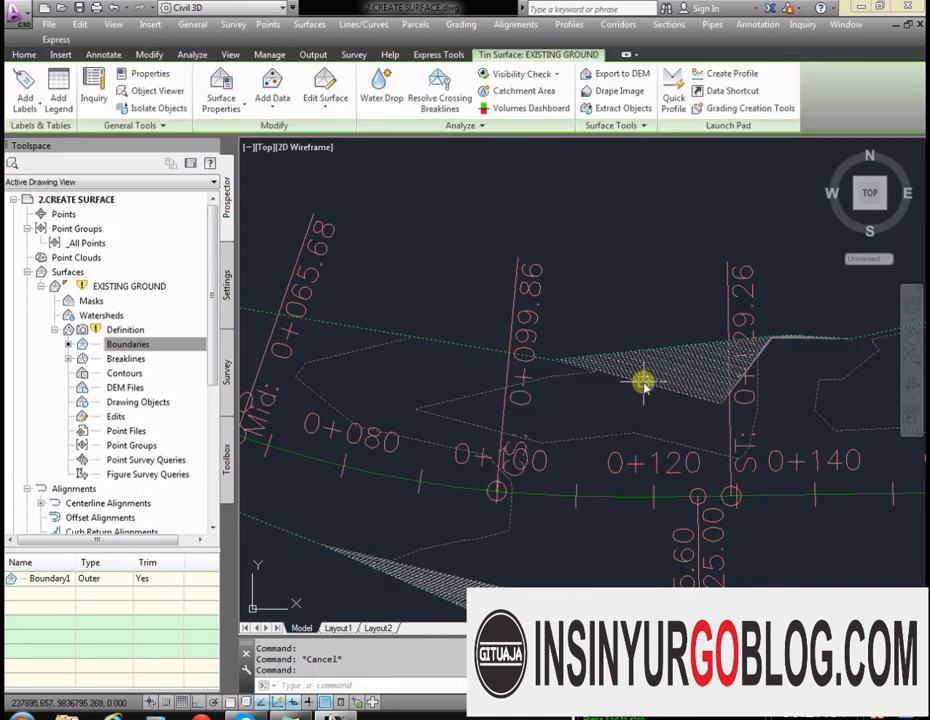
right_click(650, 385)
click(683, 544)
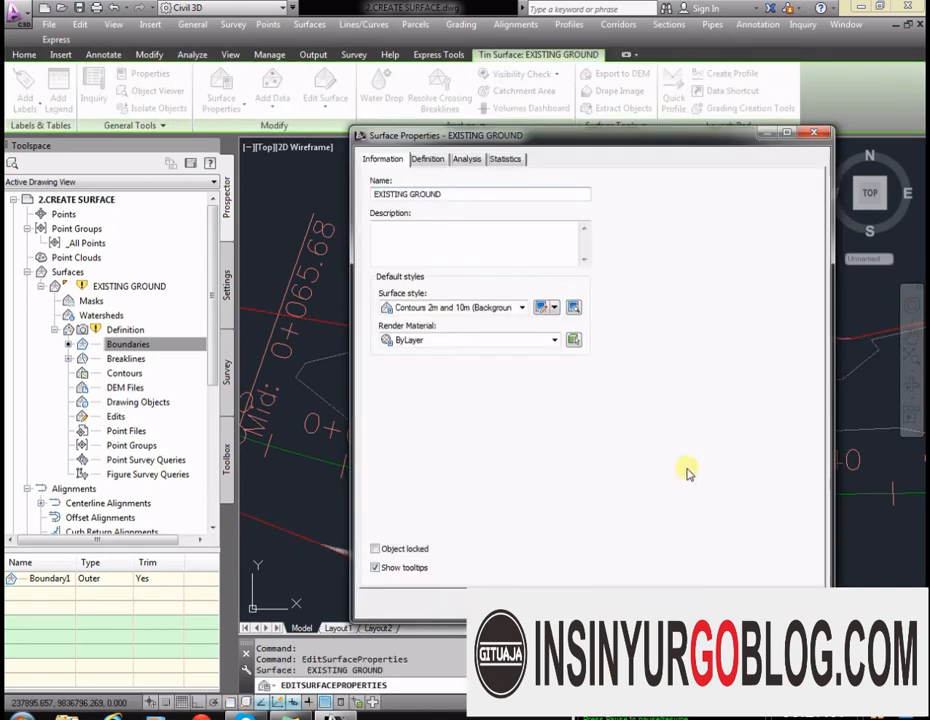
click(521, 307)
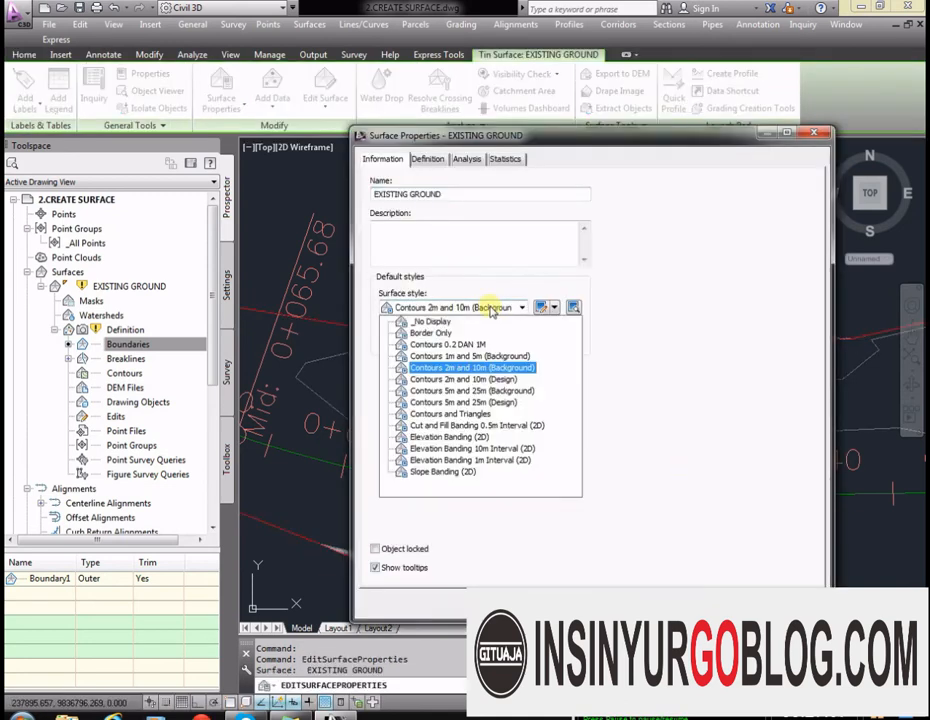
click(461, 413)
key(Return)
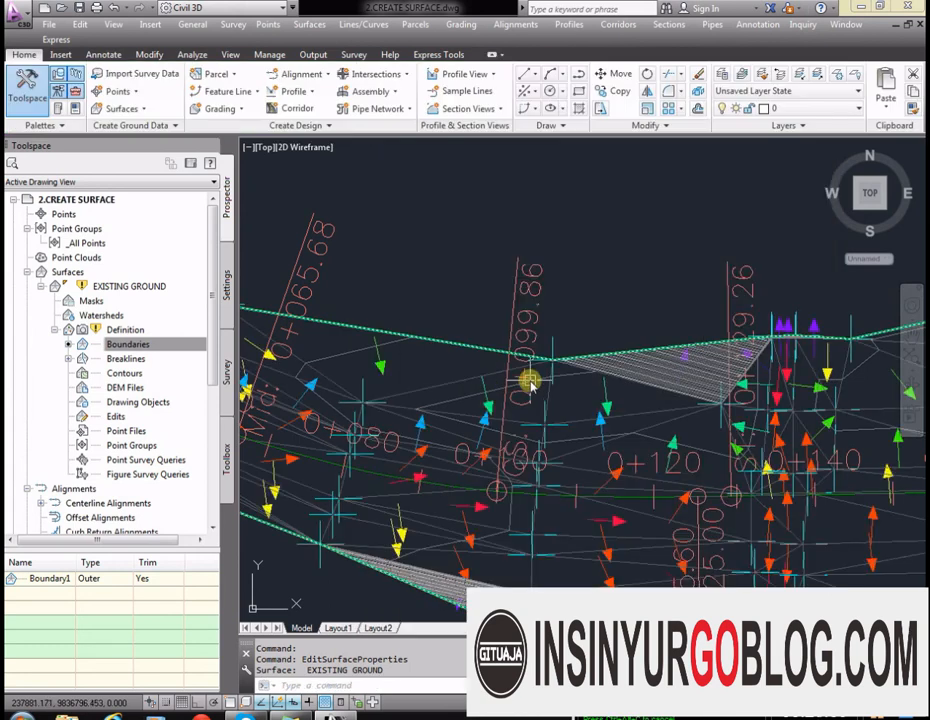
Step: Hide the Slope Arrows component in the plan display of the surface's Contours and Triangles style
click(493, 374)
right_click(494, 374)
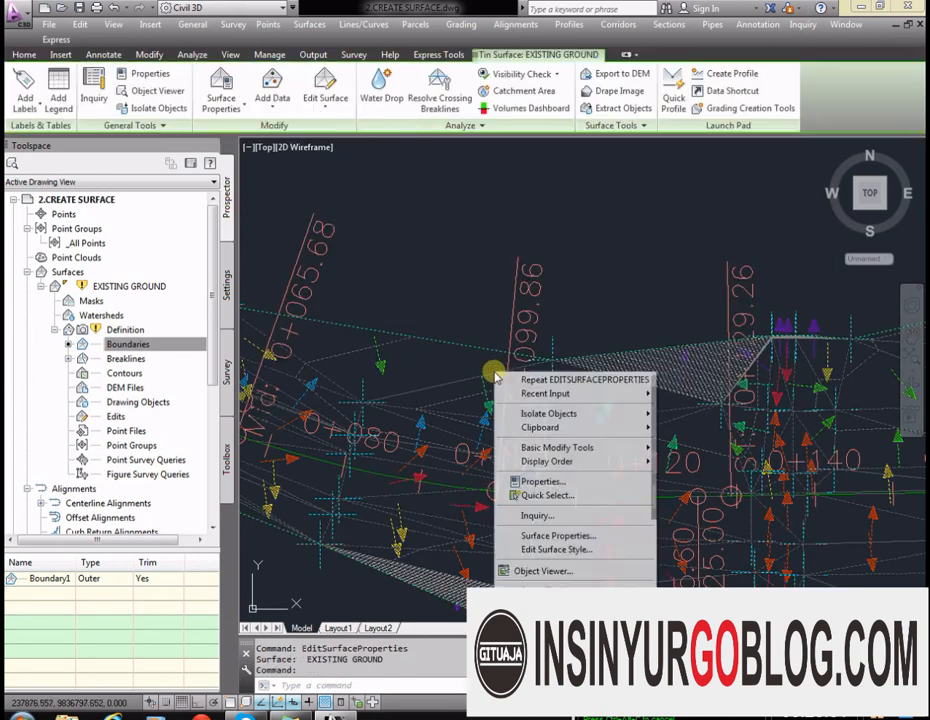
click(556, 551)
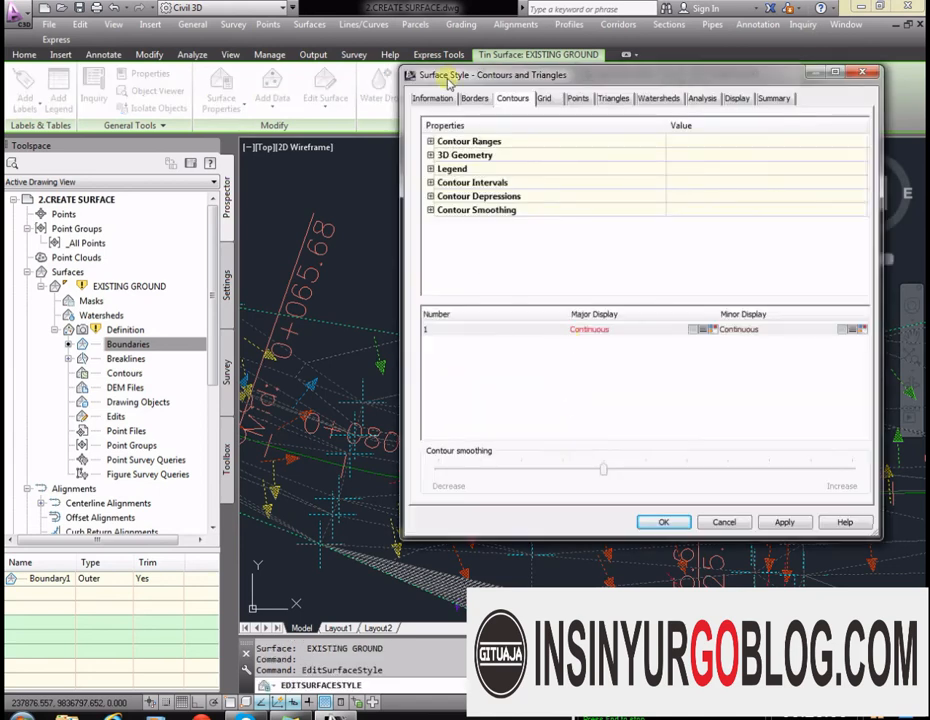
click(736, 99)
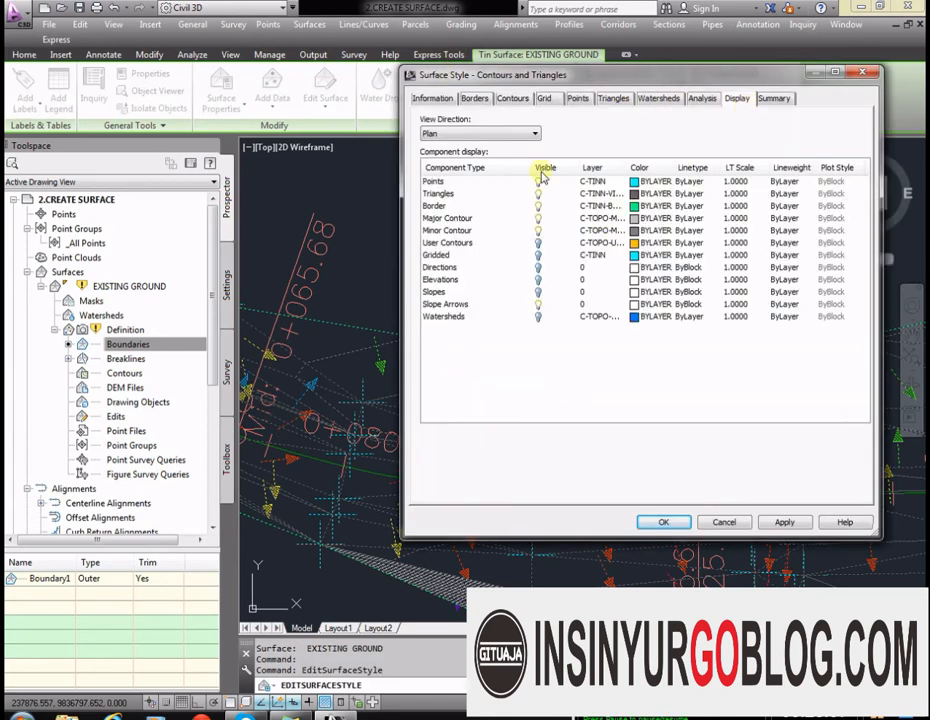
click(540, 305)
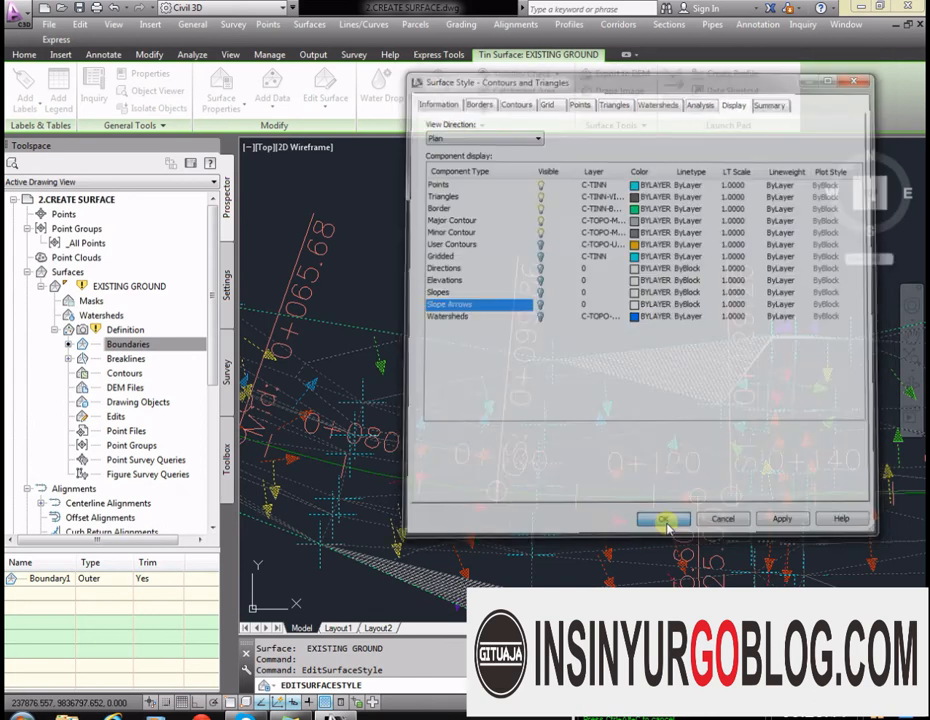
click(660, 521)
Step: Examine the surface points and triangles around the dense contour patch between stations 0+099.86 and 0+129.26
scroll(741, 448, down, 5)
scroll(500, 428, up, 8)
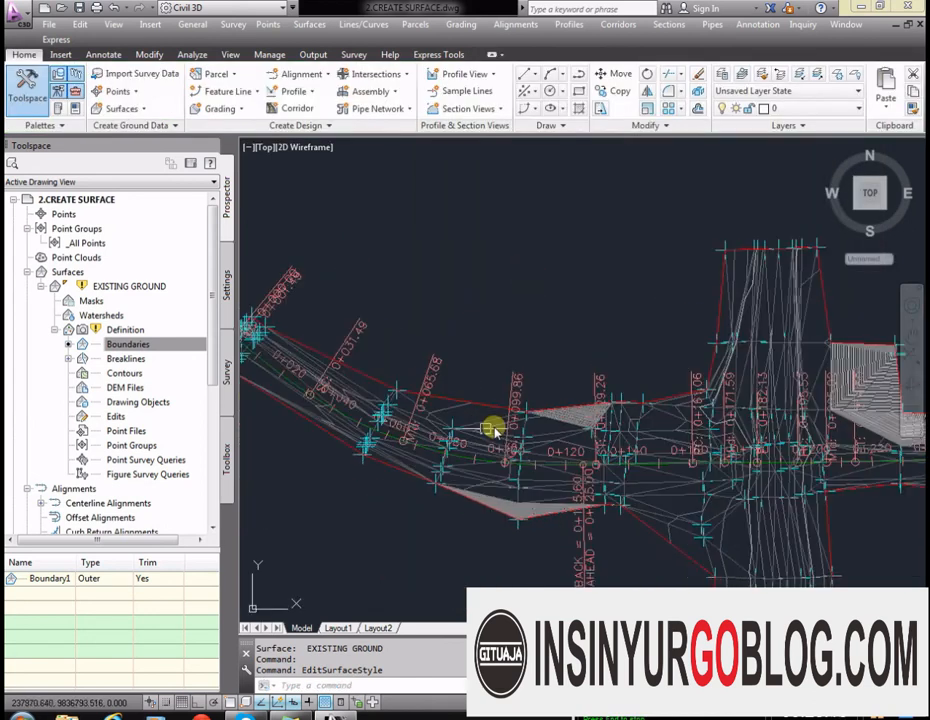
scroll(532, 430, down, 2)
scroll(681, 336, up, 2)
scroll(622, 348, up, 6)
scroll(757, 330, down, 8)
scroll(708, 366, down, 3)
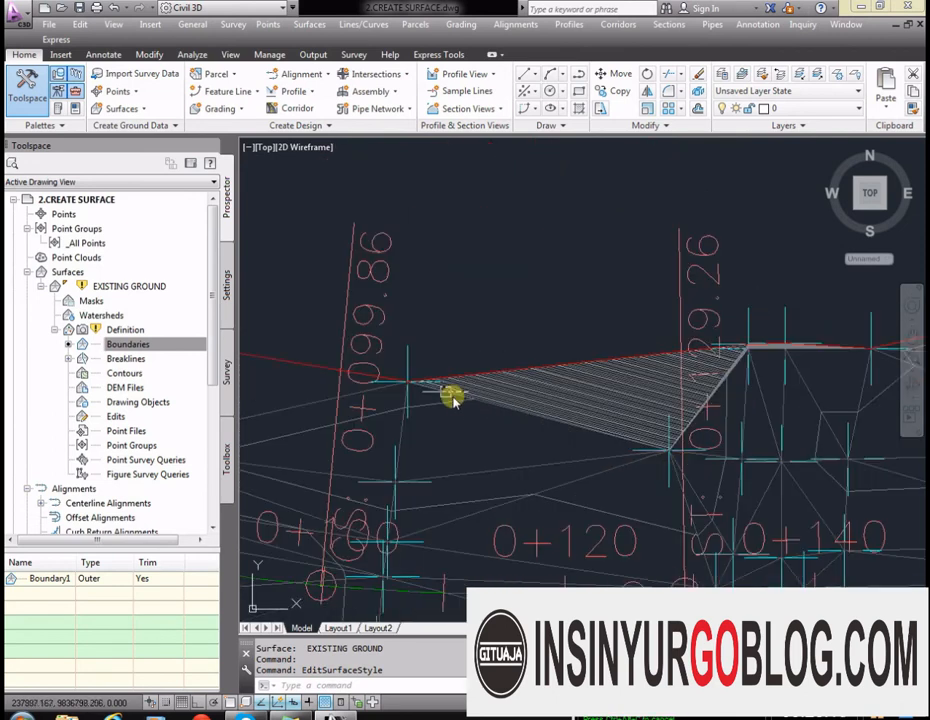
scroll(742, 340, up, 4)
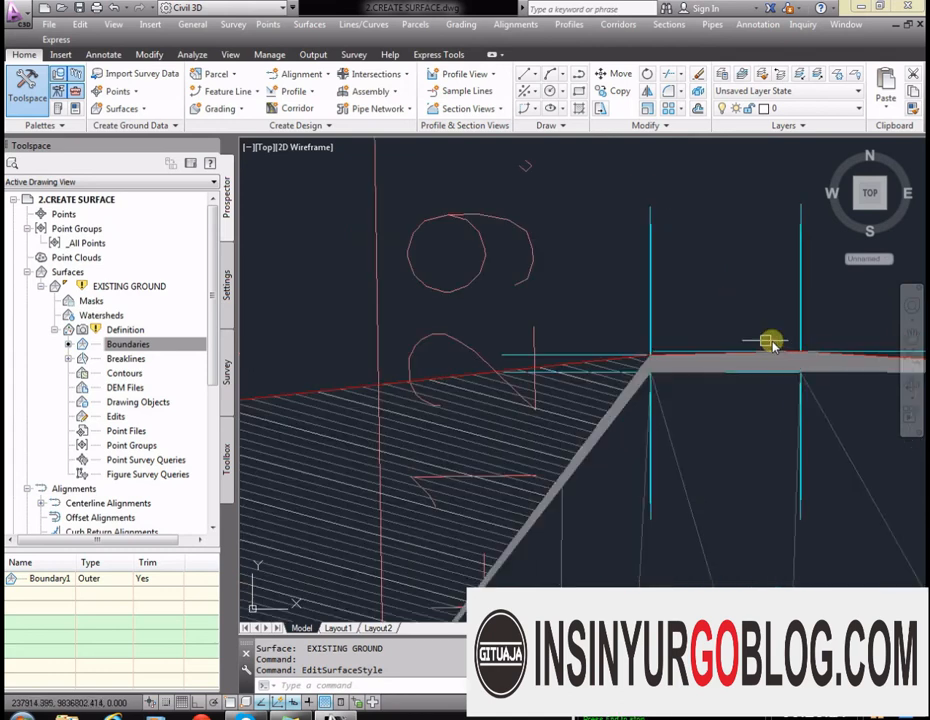
Step: Check the elevation of the surface point at the dense patch's inner corner near station 0+129.26 with Modify Point, keeping its value
click(498, 263)
scroll(563, 297, down, 3)
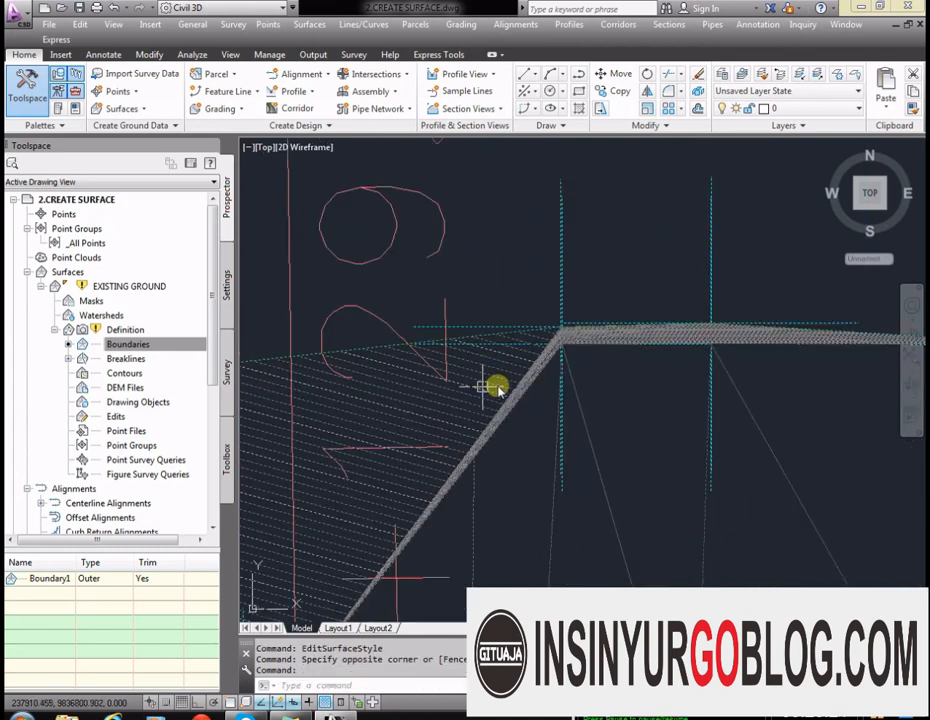
click(498, 390)
click(325, 92)
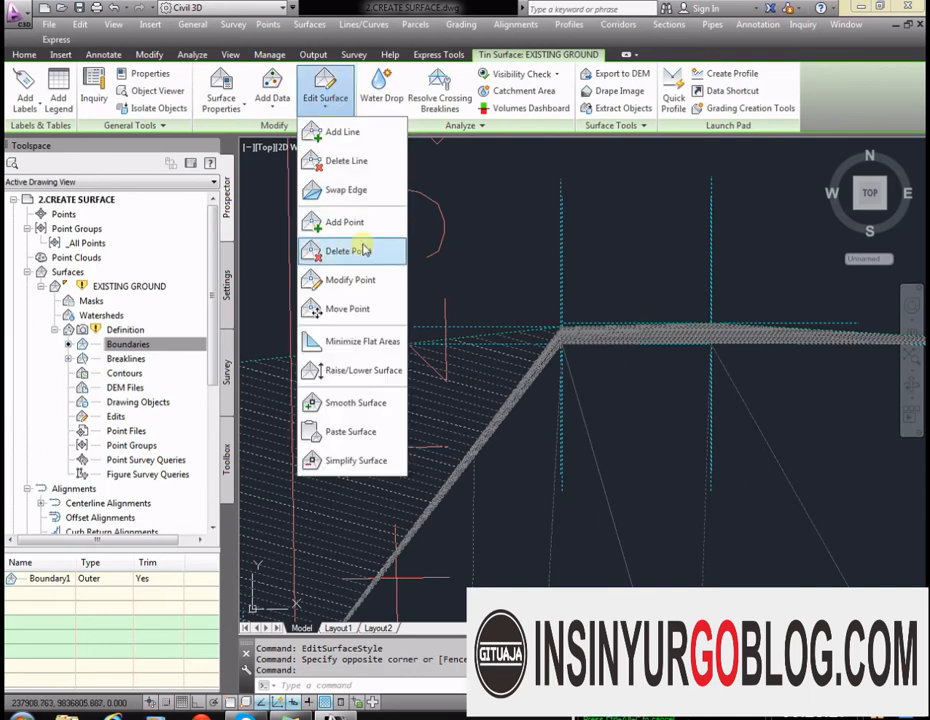
click(353, 279)
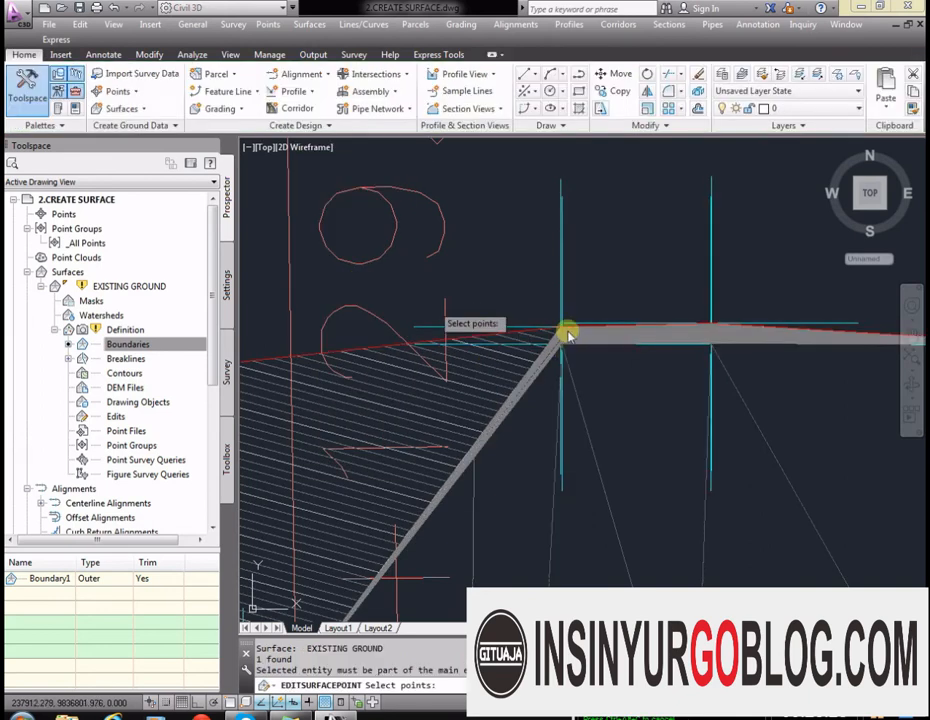
scroll(690, 288, down, 2)
scroll(536, 478, up, 4)
click(571, 442)
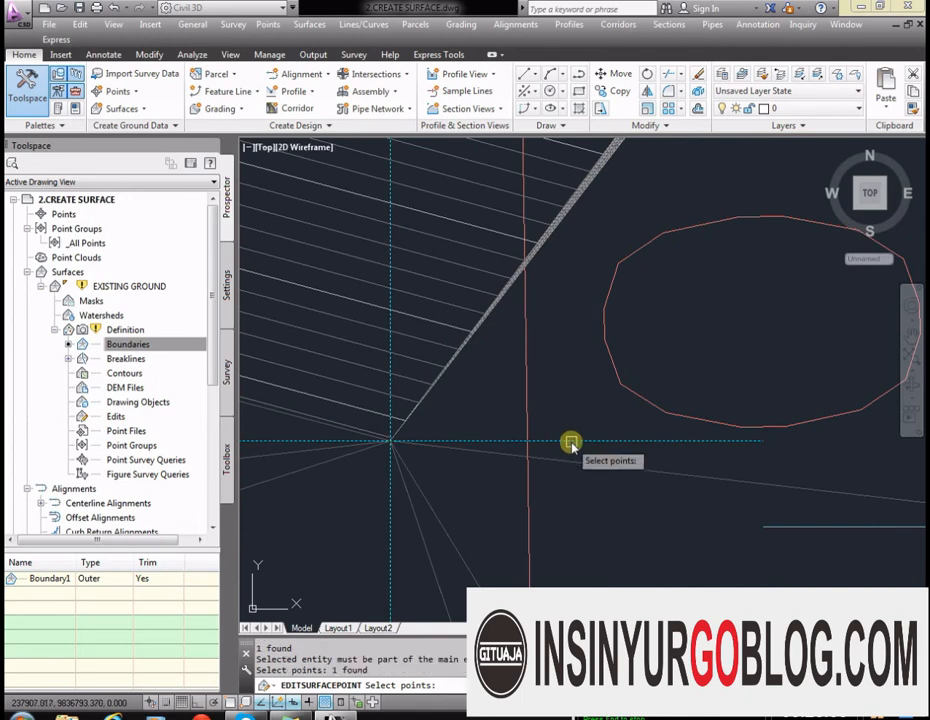
scroll(571, 442, down, 3)
key(Return)
scroll(657, 510, down, 1)
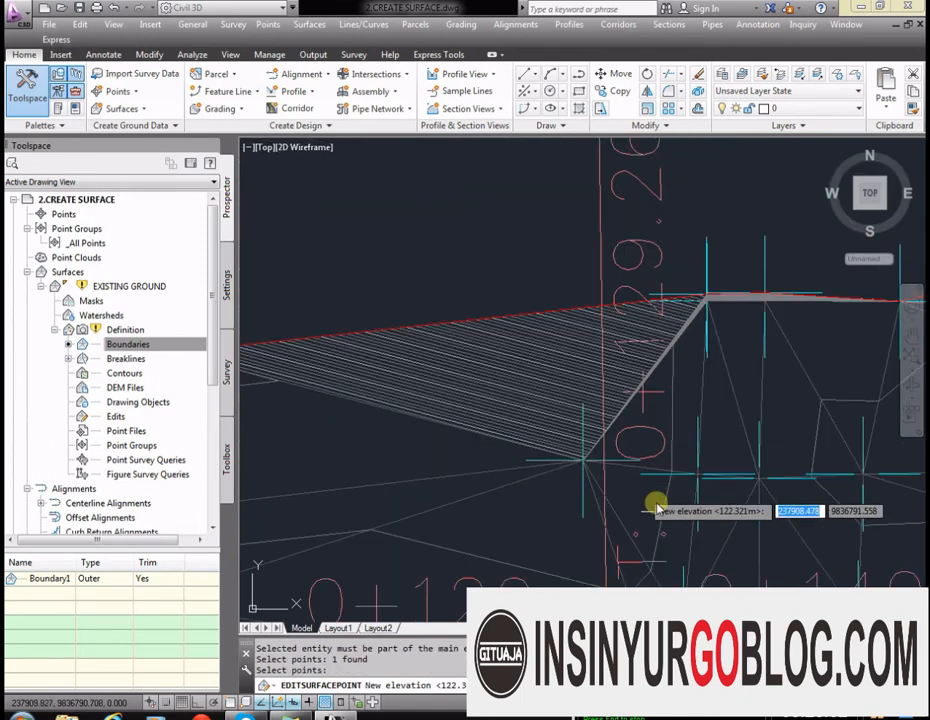
scroll(620, 470, down, 3)
scroll(407, 400, up, 5)
key(Return)
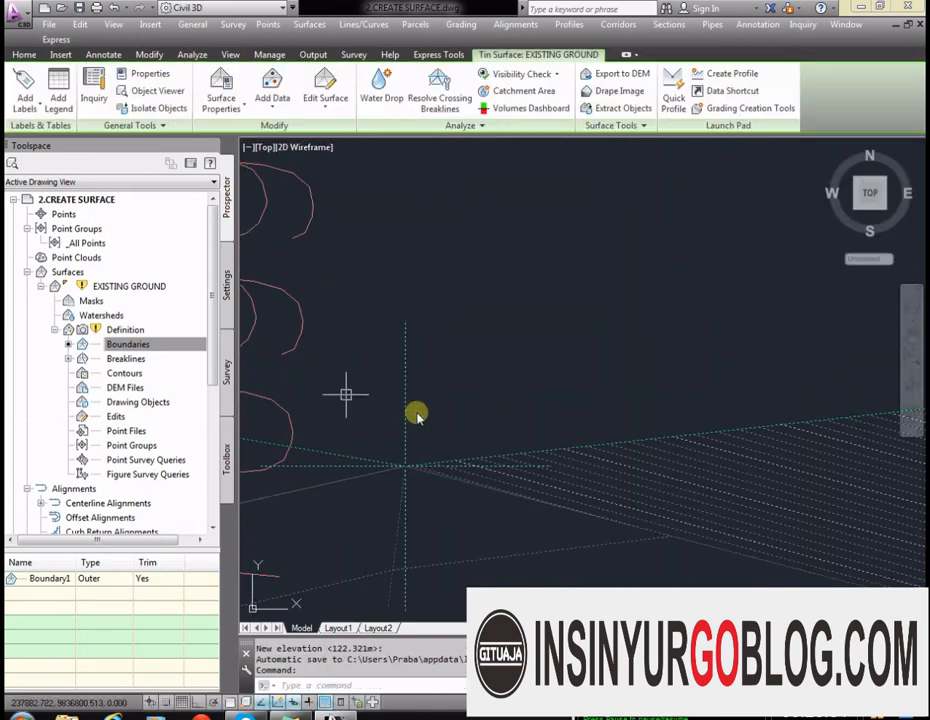
Step: Check the elevation of the boundary point at the dense patch's end near station 0+099.86 with Modify Point, keeping its value
key(Return)
click(409, 380)
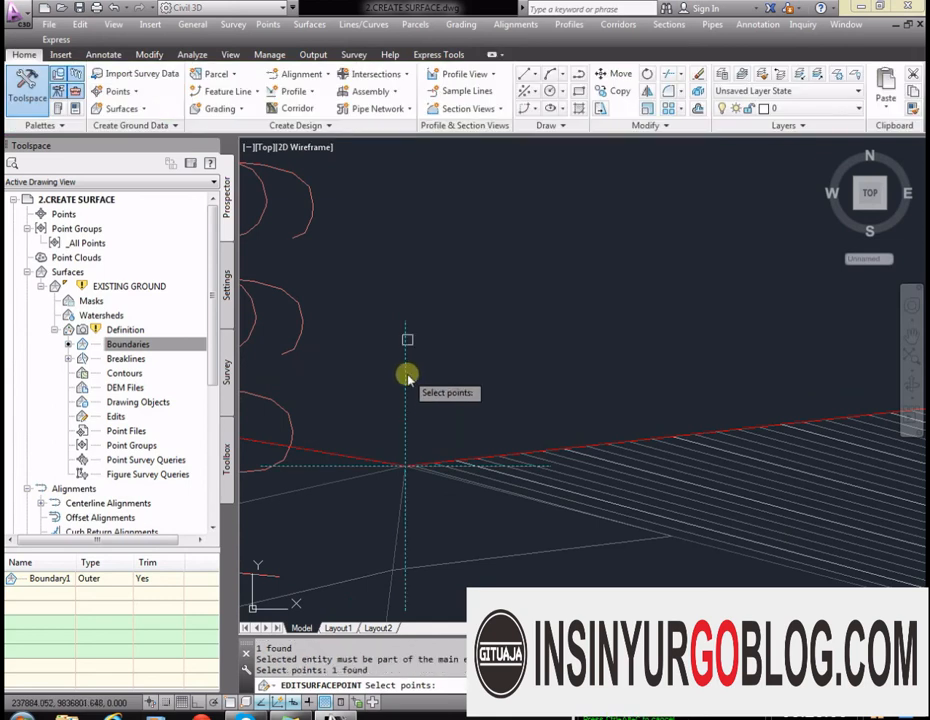
scroll(430, 265, up, 3)
key(Return)
scroll(390, 386, down, 3)
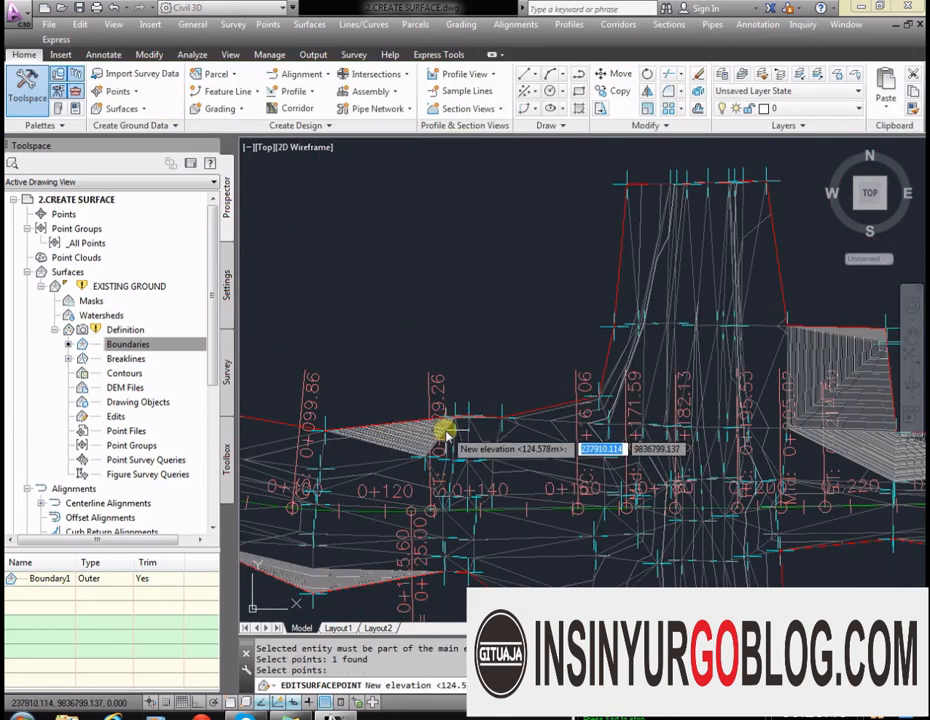
scroll(440, 430, up, 5)
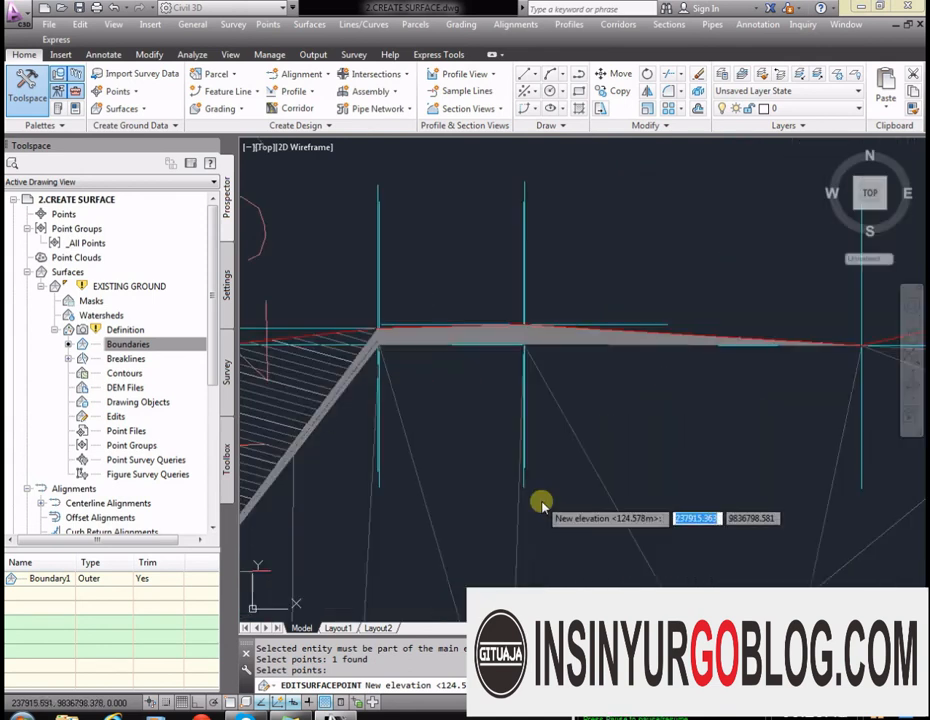
scroll(252, 180, up, 4)
scroll(600, 393, down, 2)
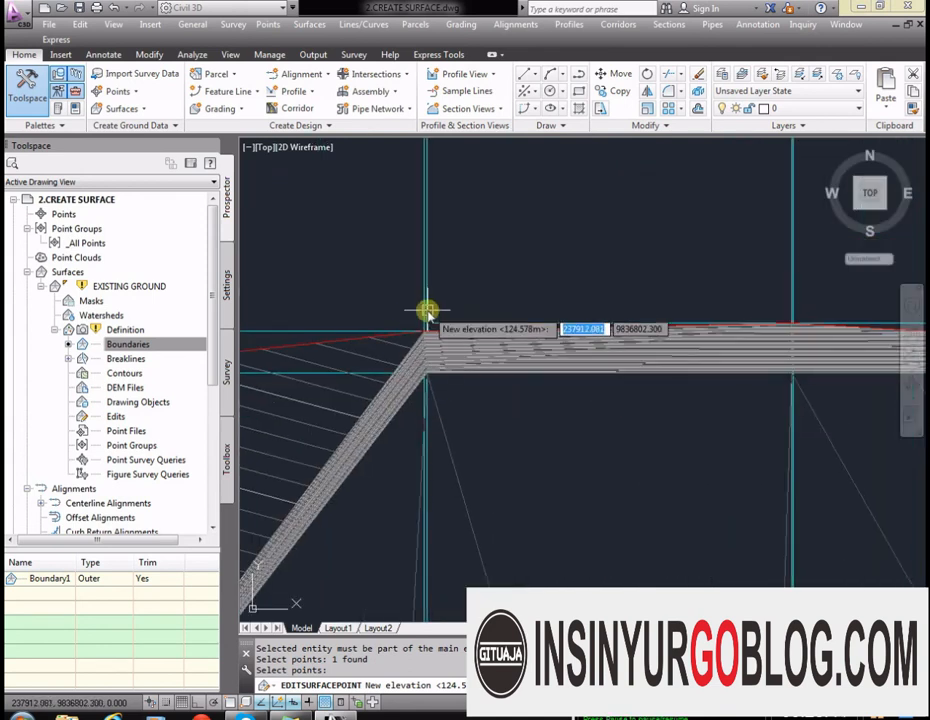
key(Return)
Step: Check the elevations of the two nearly coincident surface points at the boundary corner just past station 0+129.26, keeping both values
key(Return)
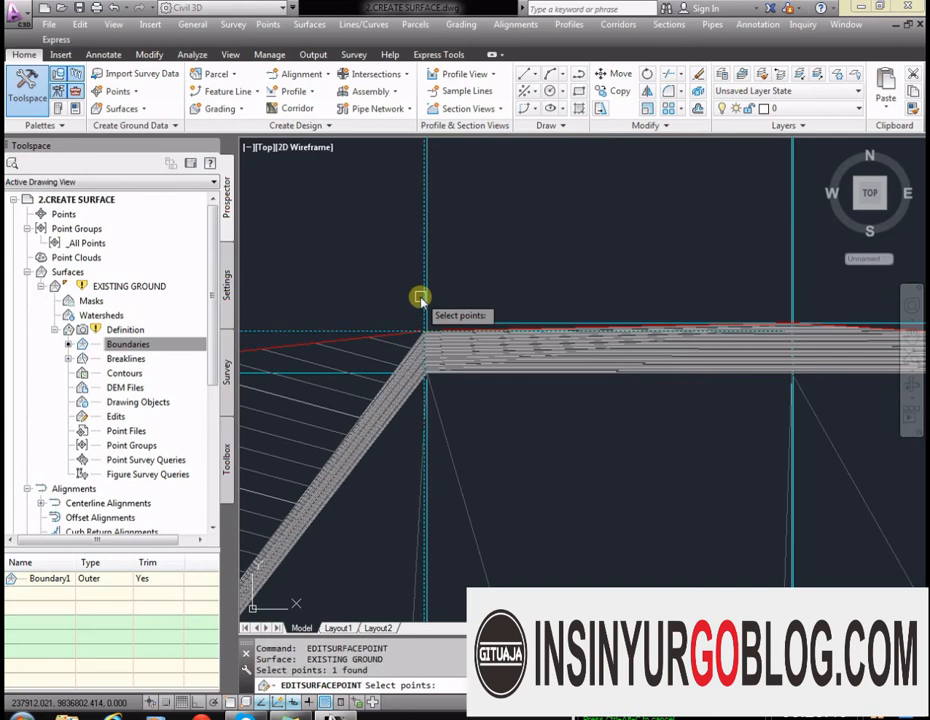
click(420, 298)
key(Return)
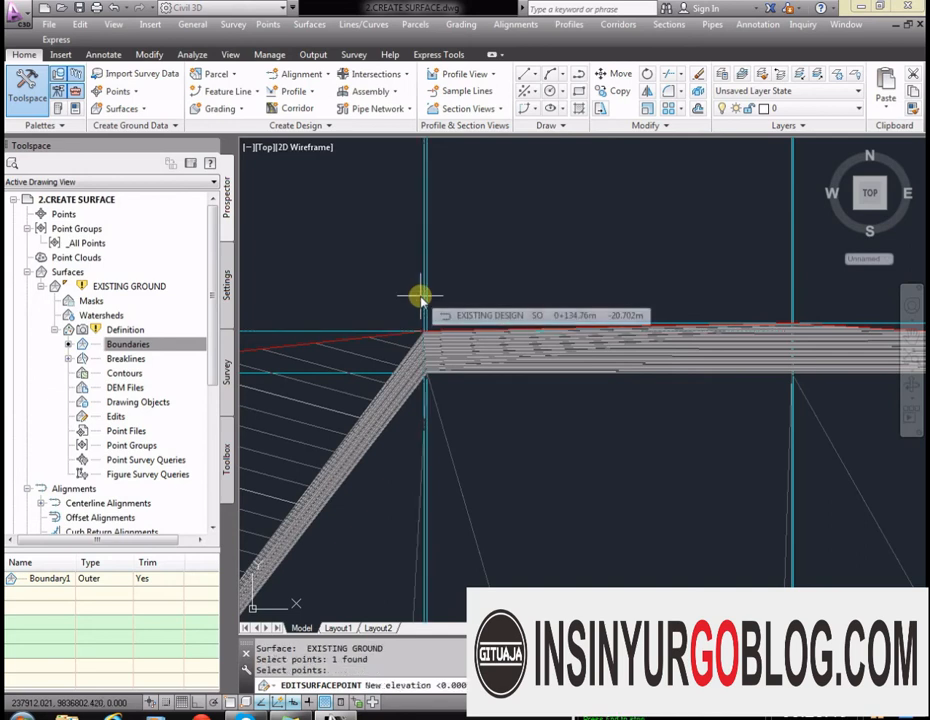
key(Return)
key(Return)
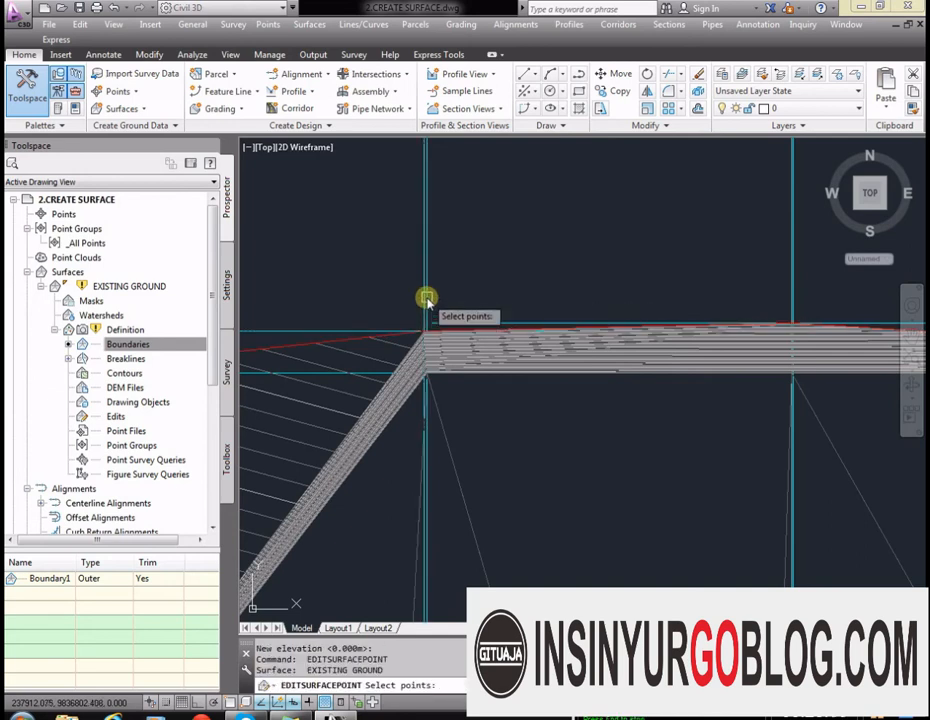
click(431, 307)
key(Return)
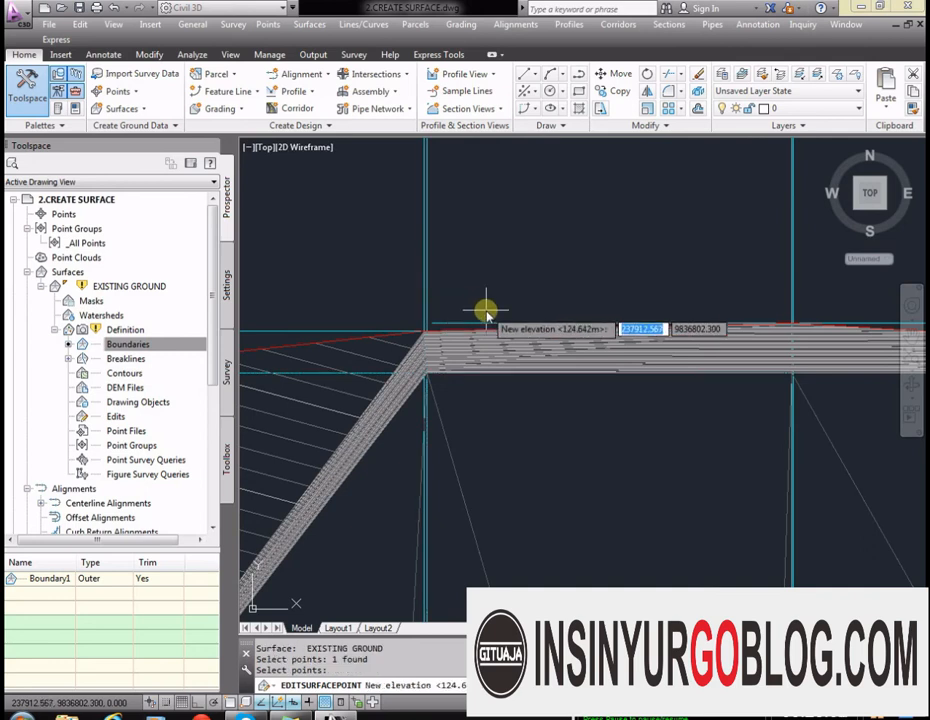
scroll(594, 397, down, 2)
key(Return)
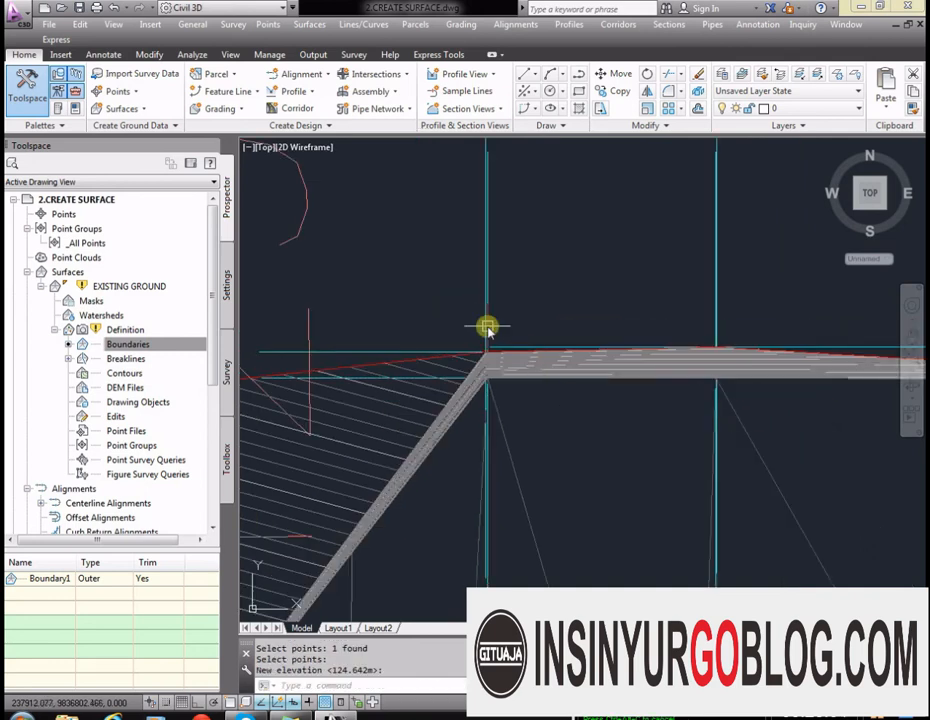
Step: Set the elevation of the zero-elevation surface point at the boundary corner just past station 0+129.26 to 124.6 m
scroll(486, 326, up, 2)
key(Return)
click(477, 345)
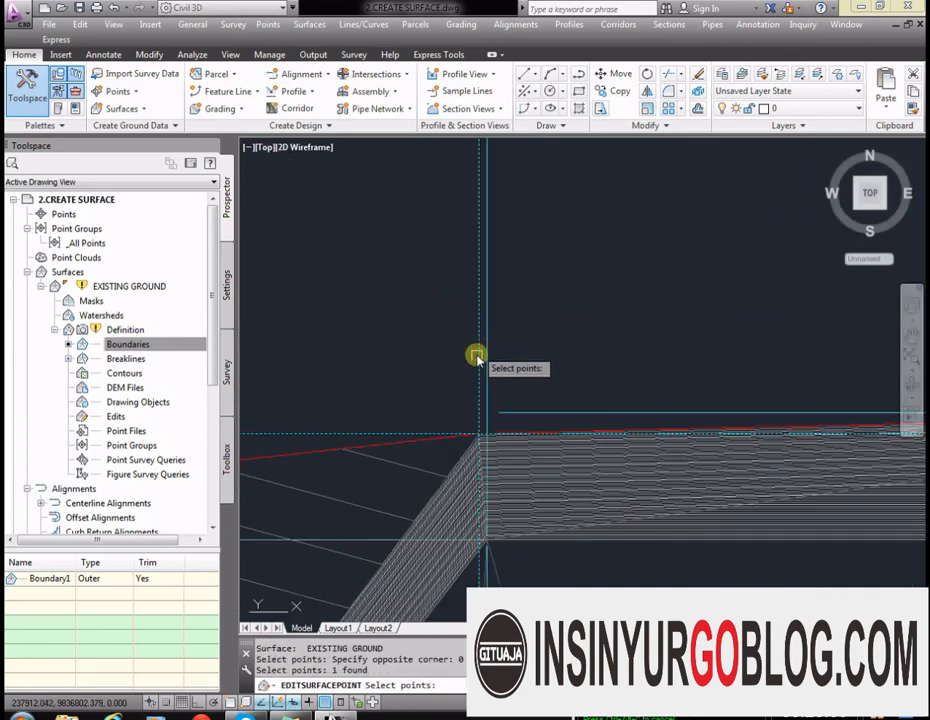
scroll(596, 341, up, 2)
click(598, 326)
key(Return)
text(12)
text(.4.6)
key(Return)
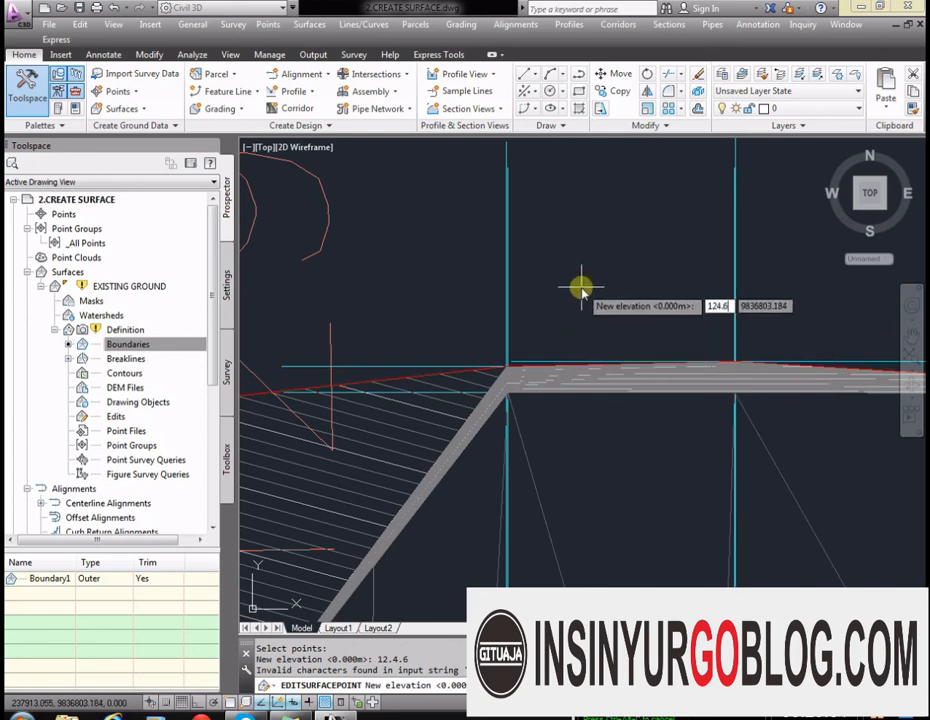
text(124.6)
key(Return)
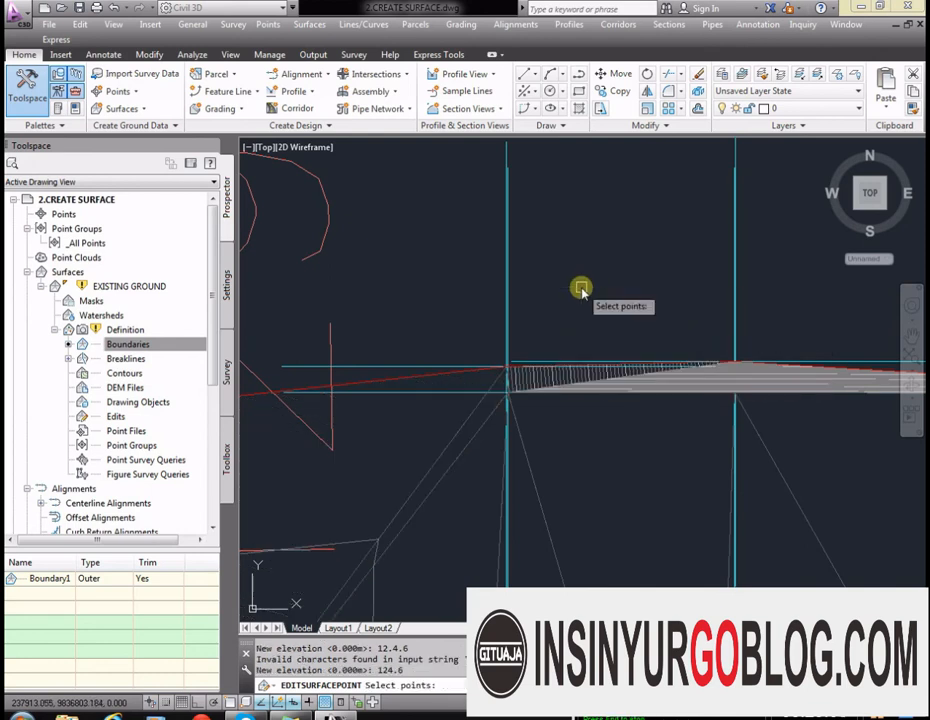
Step: Check the elevations of the nearly coincident surface points at the next boundary vertex along the red line, keeping their values
scroll(482, 290, down, 2)
scroll(617, 282, up, 4)
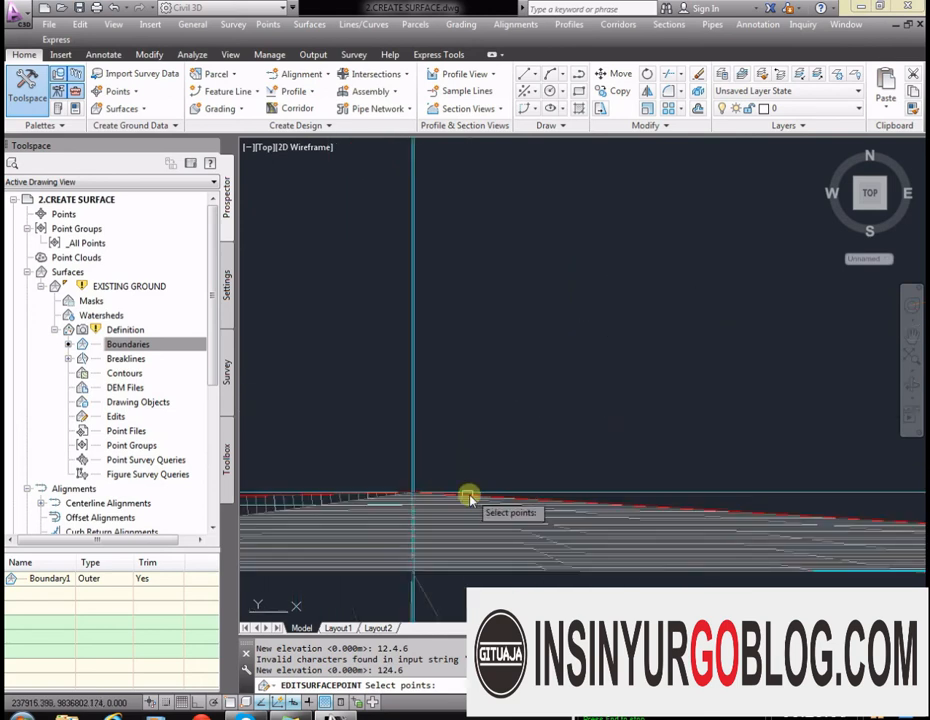
scroll(408, 470, up, 3)
click(433, 468)
scroll(476, 298, down, 4)
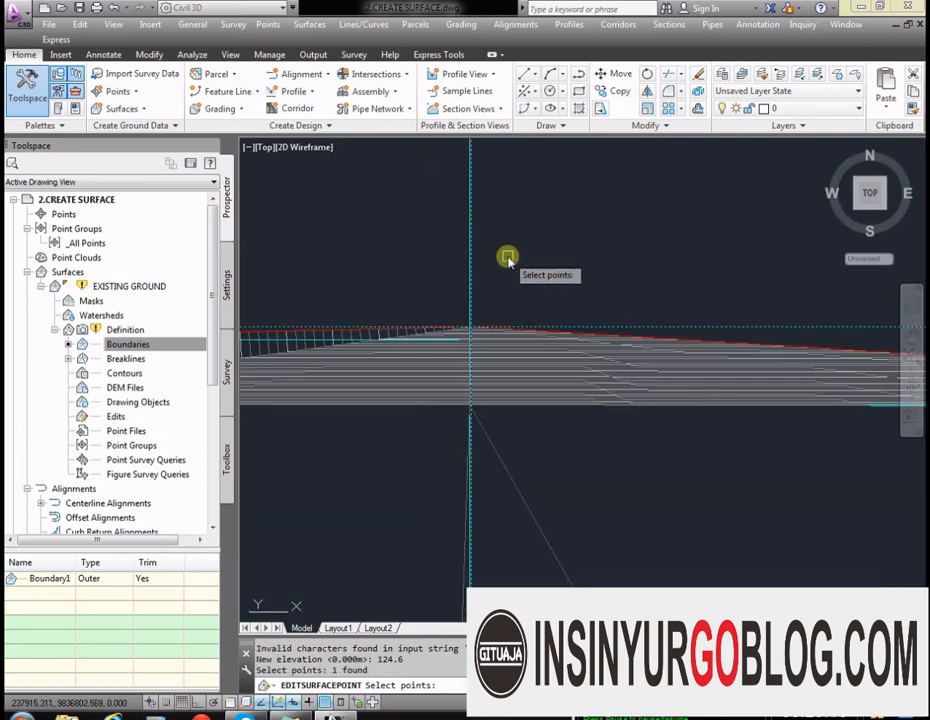
key(Return)
scroll(473, 315, up, 6)
key(Return)
key(Return)
click(446, 316)
scroll(522, 275, down, 2)
scroll(522, 275, down, 1)
key(Return)
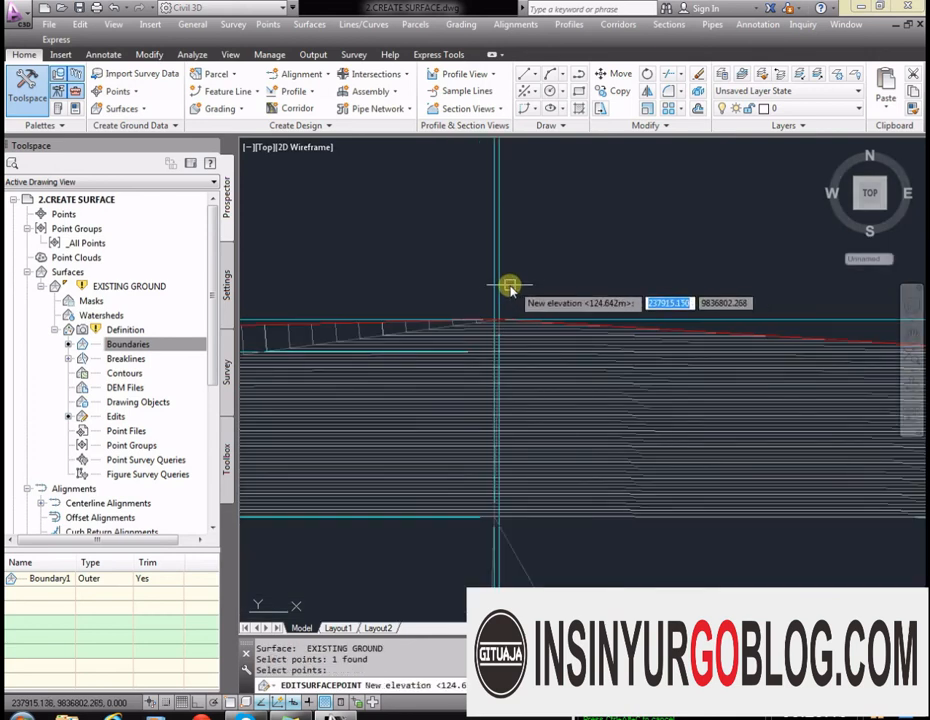
key(Return)
Step: Set the elevation of the zero-elevation surface point at this next boundary vertex to 124.64 m
click(501, 276)
key(Return)
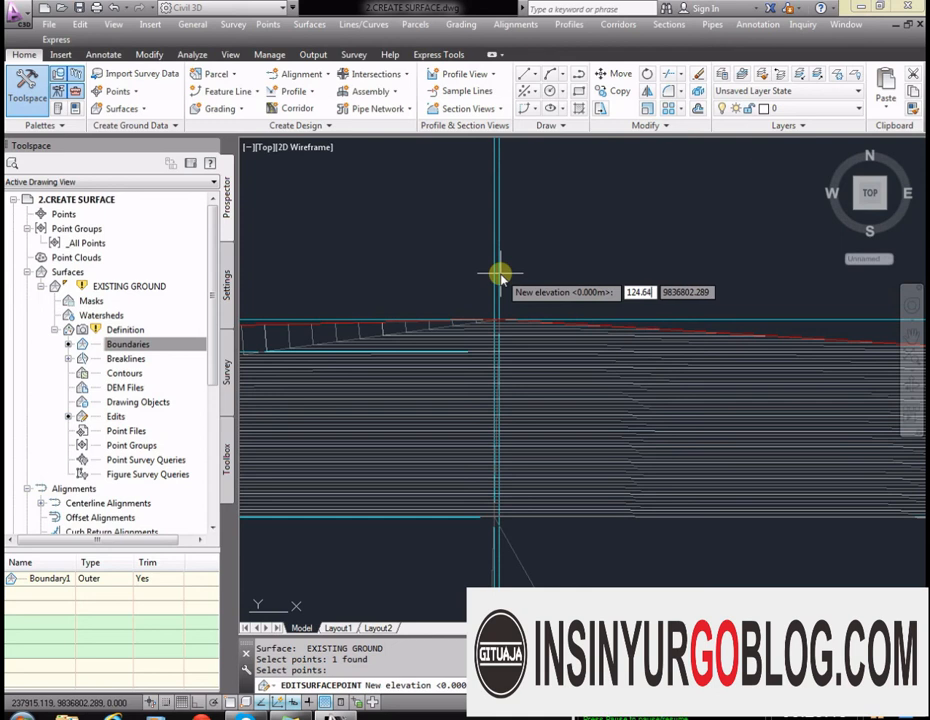
text(124.64)
key(Return)
scroll(276, 367, down, 5)
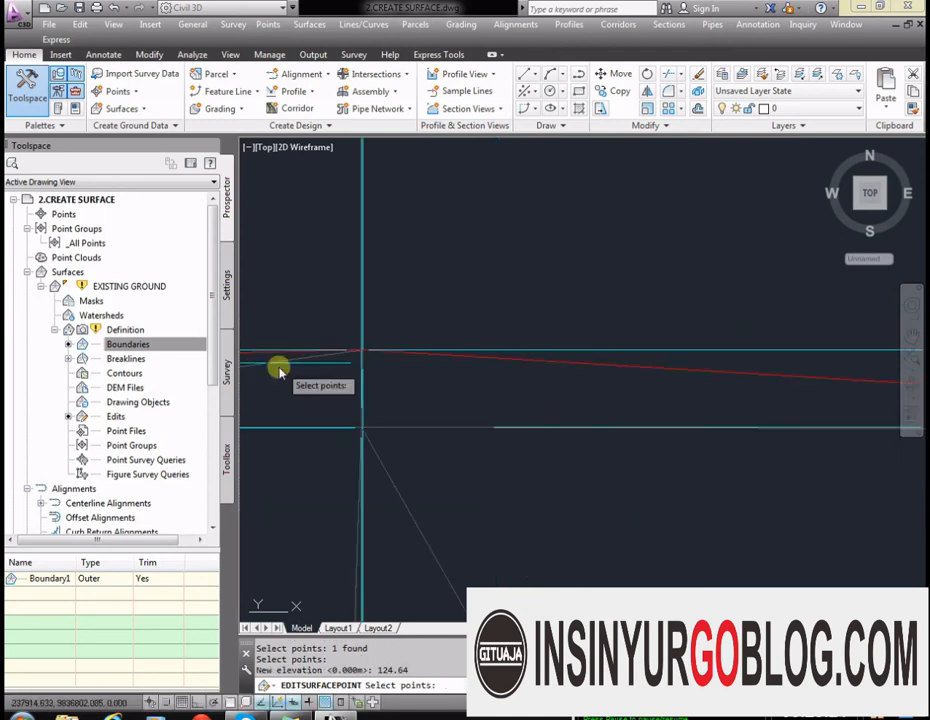
Step: Check the elevation of the surface point at the east end of the dense contour wedge near station 0+129.26, keeping its value
scroll(240, 515, up, 3)
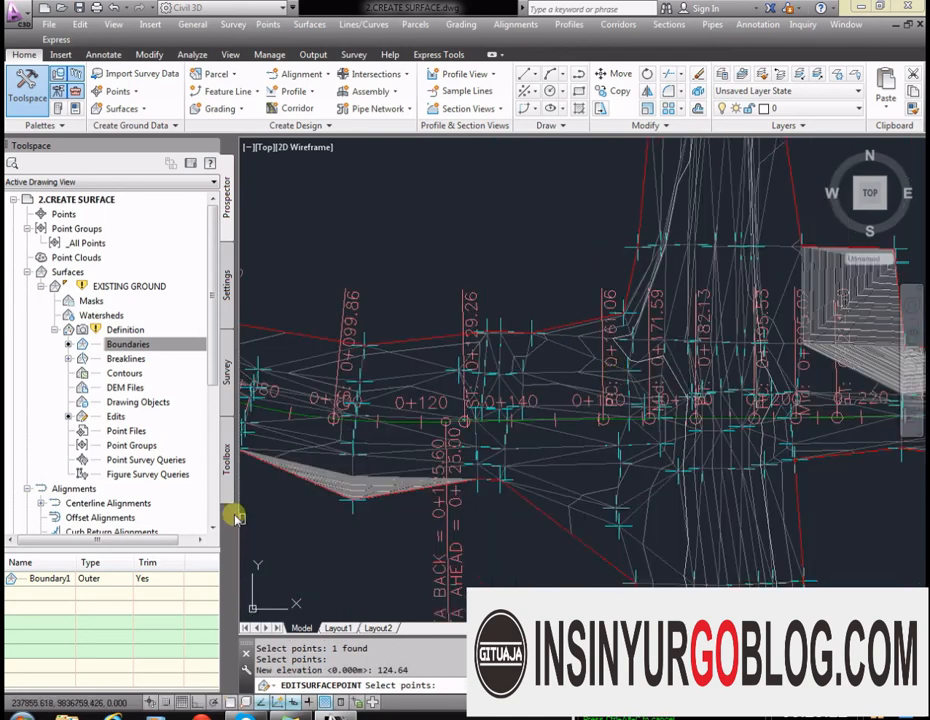
scroll(707, 452, up, 1)
click(747, 436)
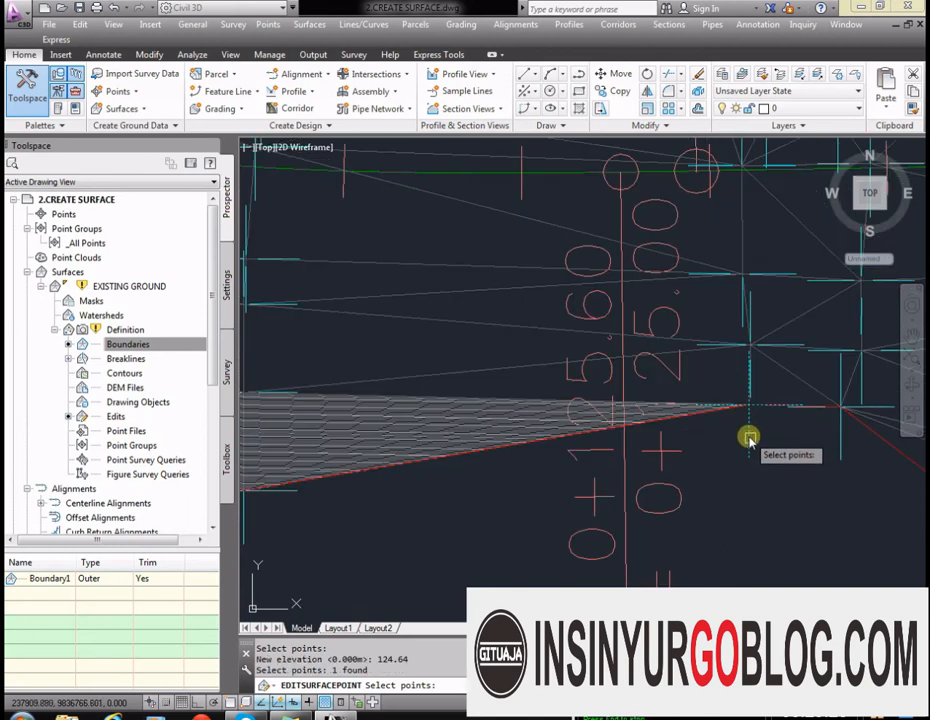
scroll(755, 450, down, 3)
key(Return)
key(Return)
scroll(638, 461, up, 5)
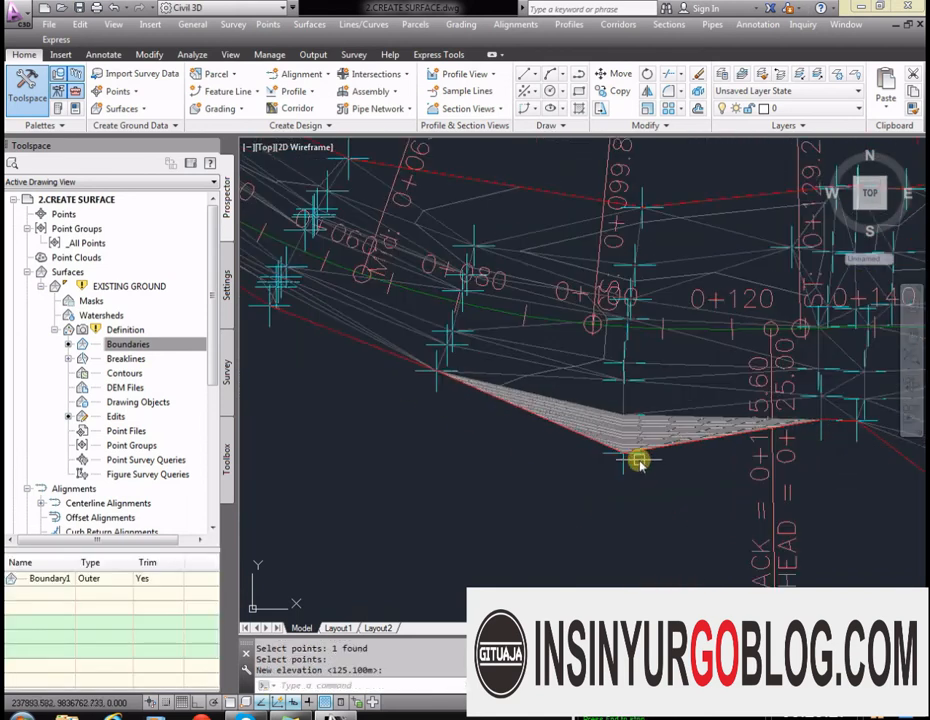
Step: Check the elevation of the surface point at the southern tip of the contour wedge below station 0+099.86, keeping its value
key(Return)
click(550, 456)
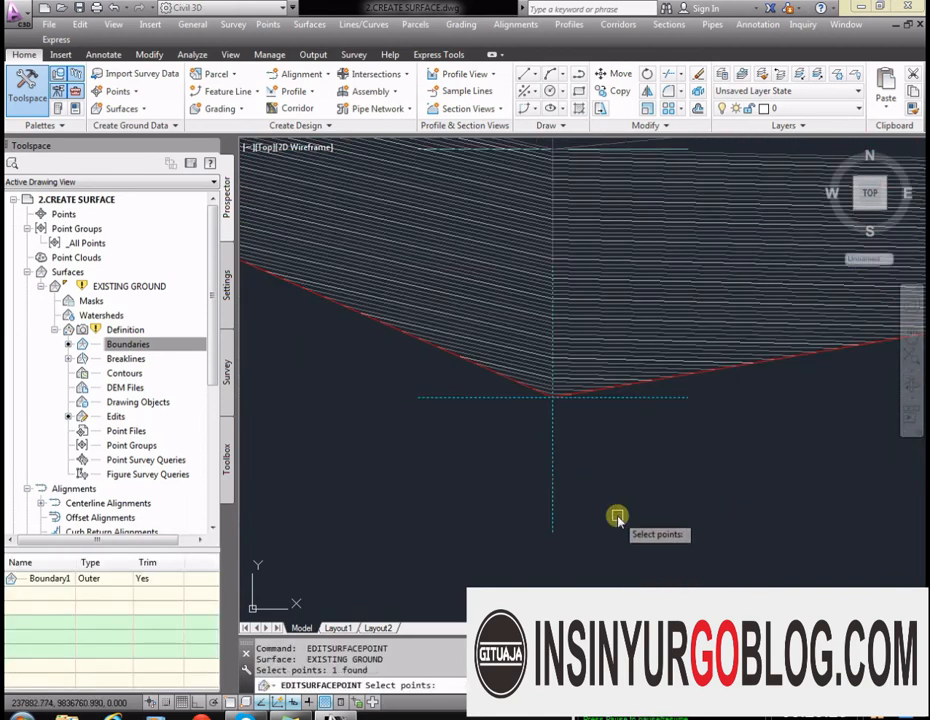
key(Return)
scroll(629, 522, down, 6)
scroll(492, 424, up, 5)
key(Return)
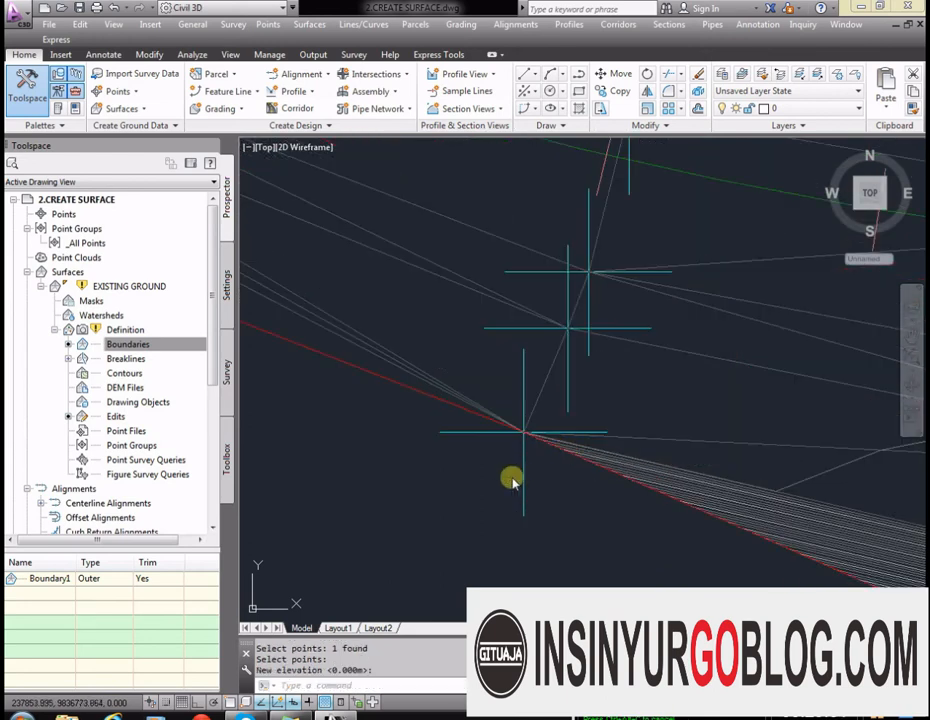
Step: Check the elevation of the boundary surface point at the west end of the same contour wedge, keeping its value
click(520, 492)
key(Return)
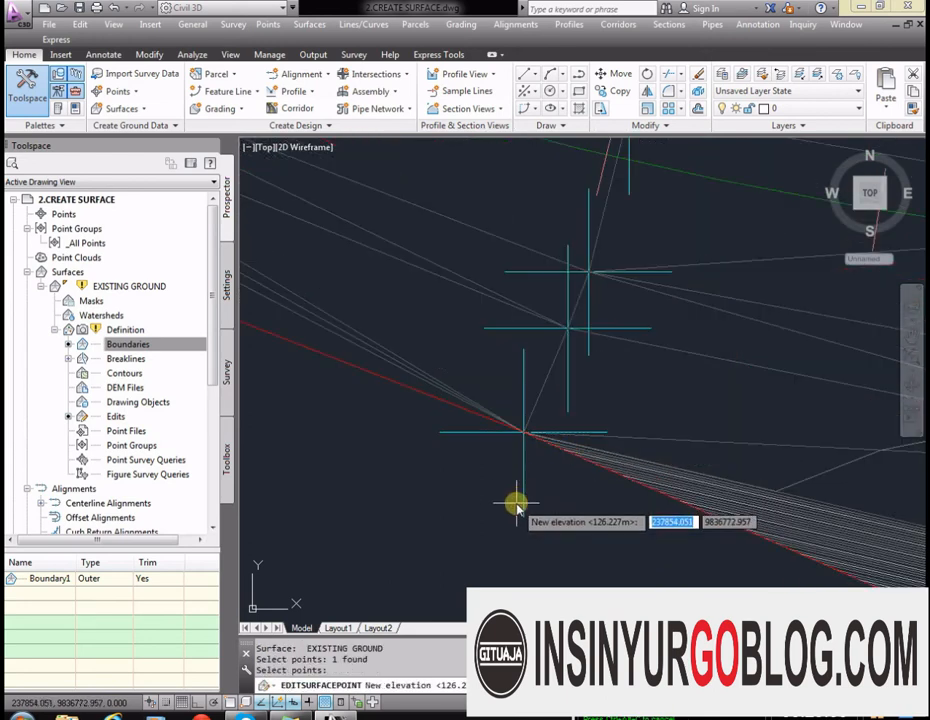
scroll(597, 478, down, 5)
scroll(598, 453, up, 6)
key(Return)
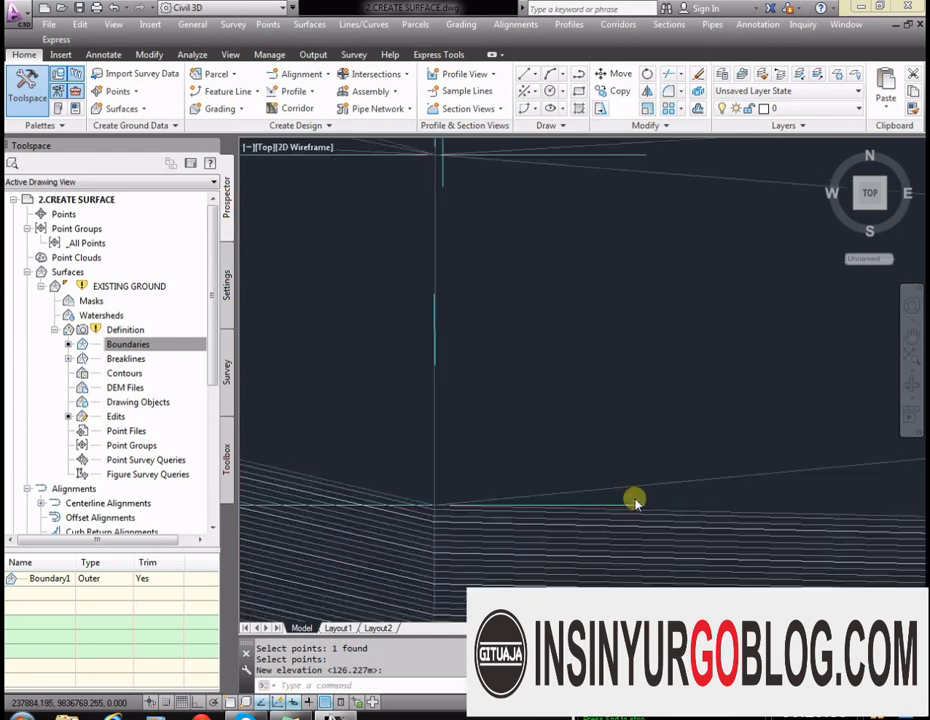
Step: Check the elevation of the surface point directly north of the wedge's southern tip, keeping its value
key(Return)
click(633, 515)
key(Return)
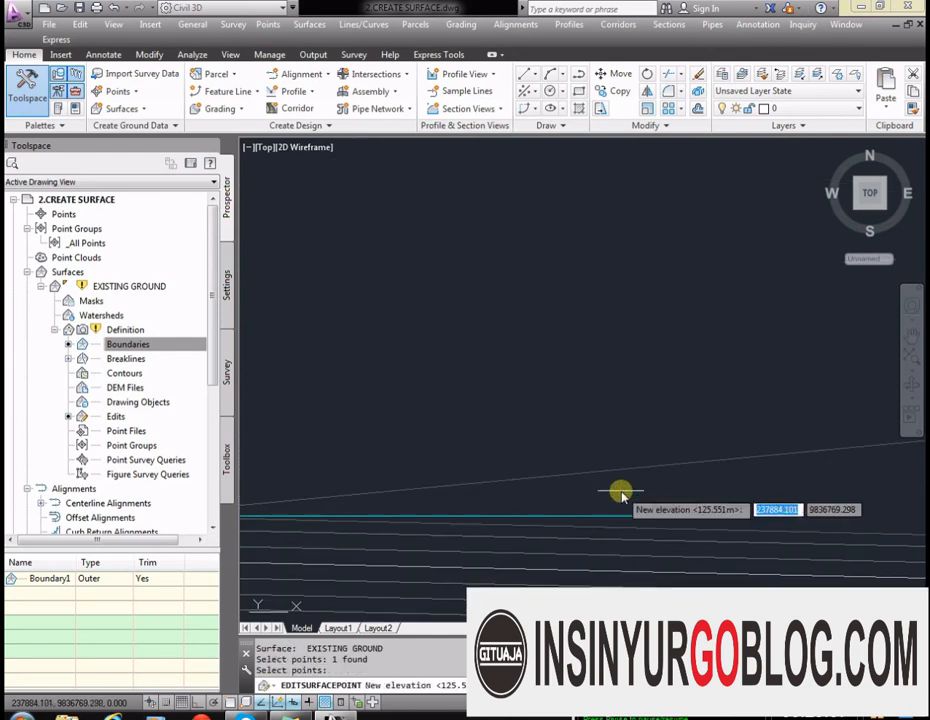
scroll(548, 340, down, 5)
key(Return)
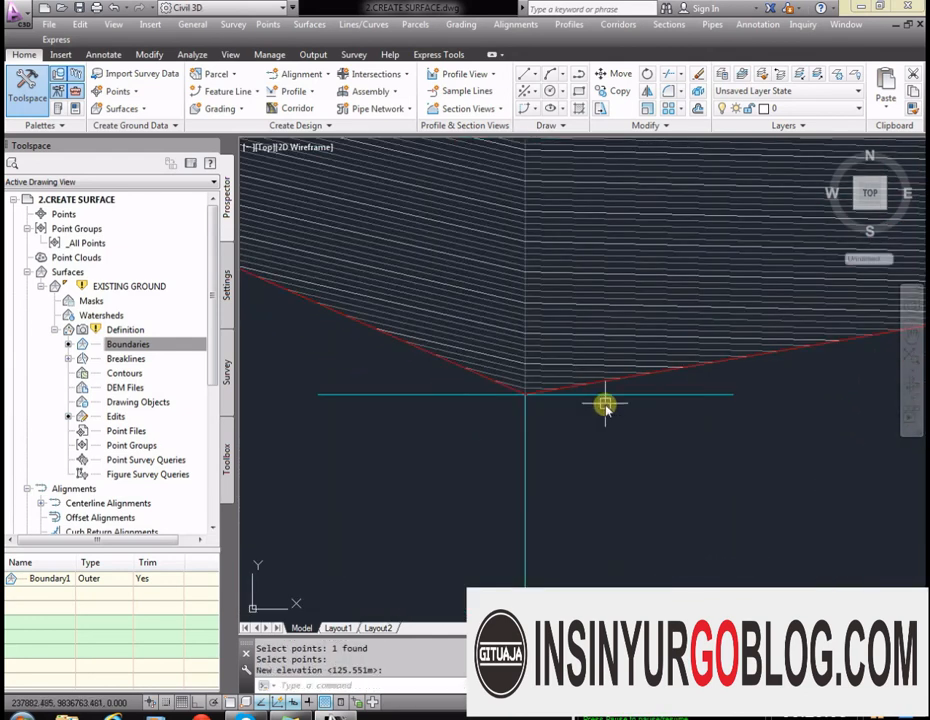
key(Return)
key(Return)
click(608, 400)
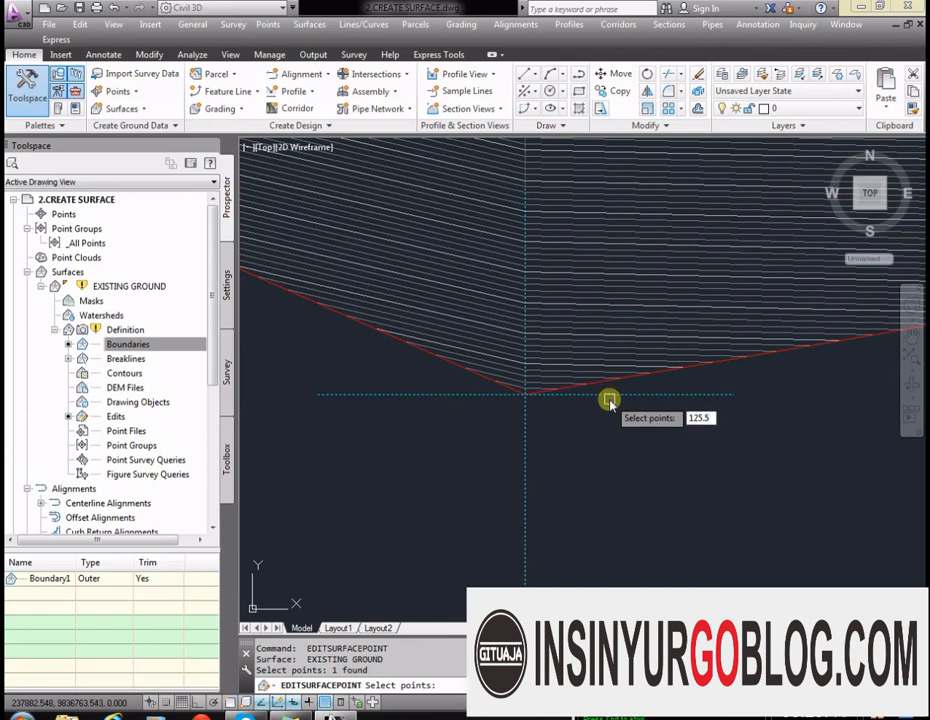
text(125.5)
key(Return)
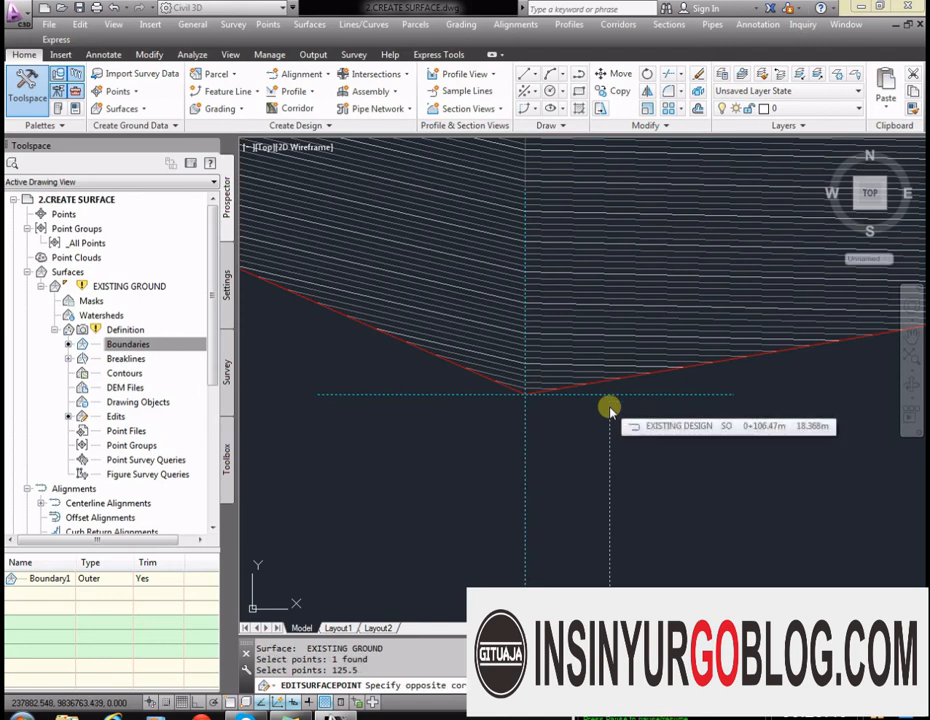
key(Return)
click(521, 490)
scroll(541, 430, down, 5)
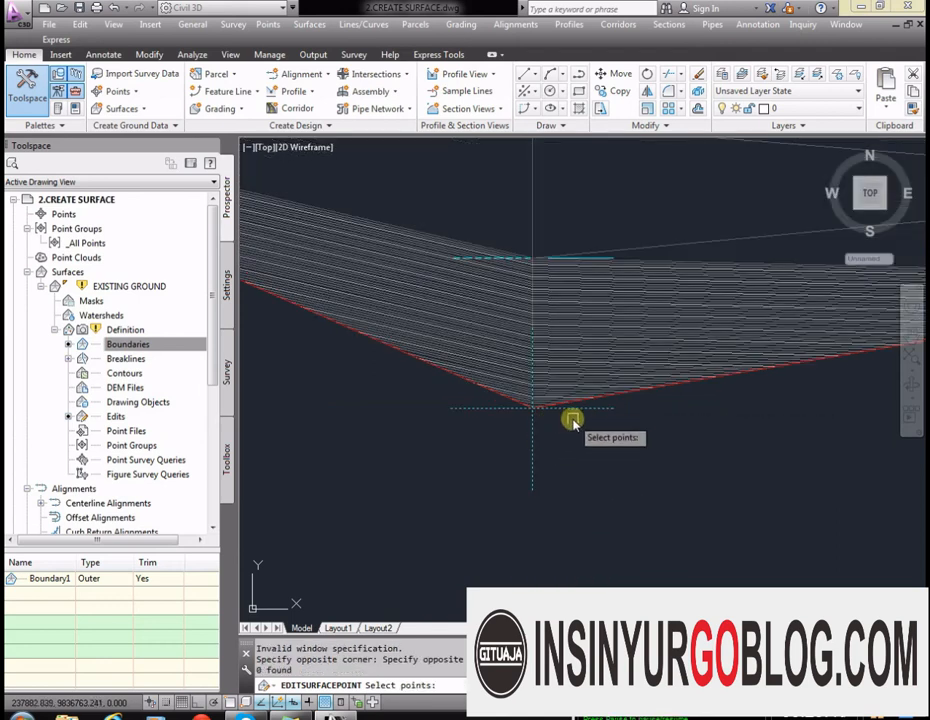
click(581, 409)
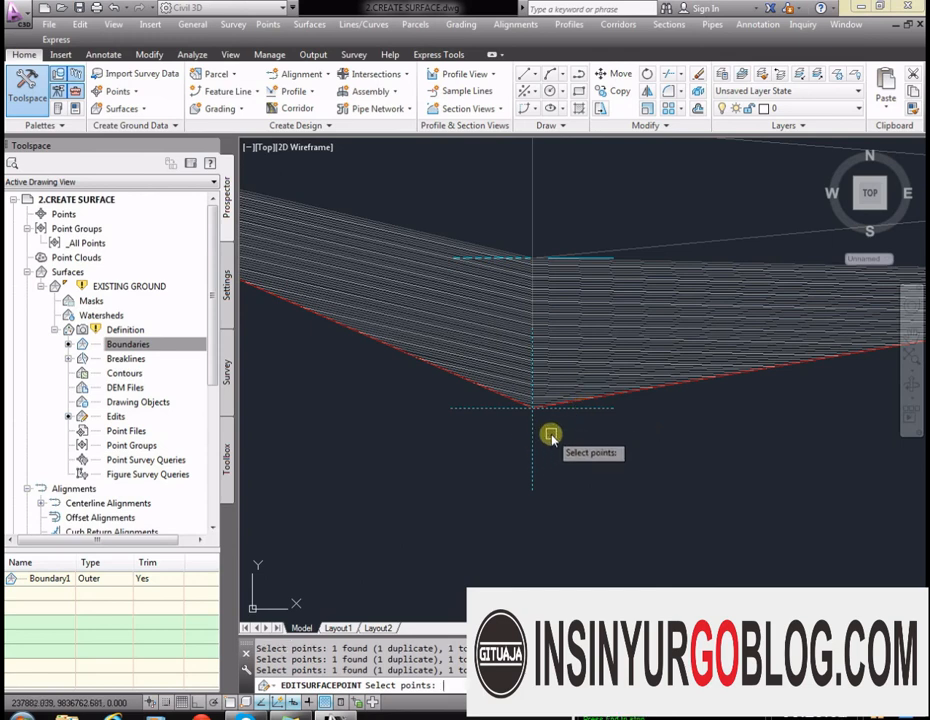
key(Escape)
Step: Set the elevation of the zero-elevation surface point at the wedge's southern tip below station 0+099.86 to 125.5 m
click(546, 363)
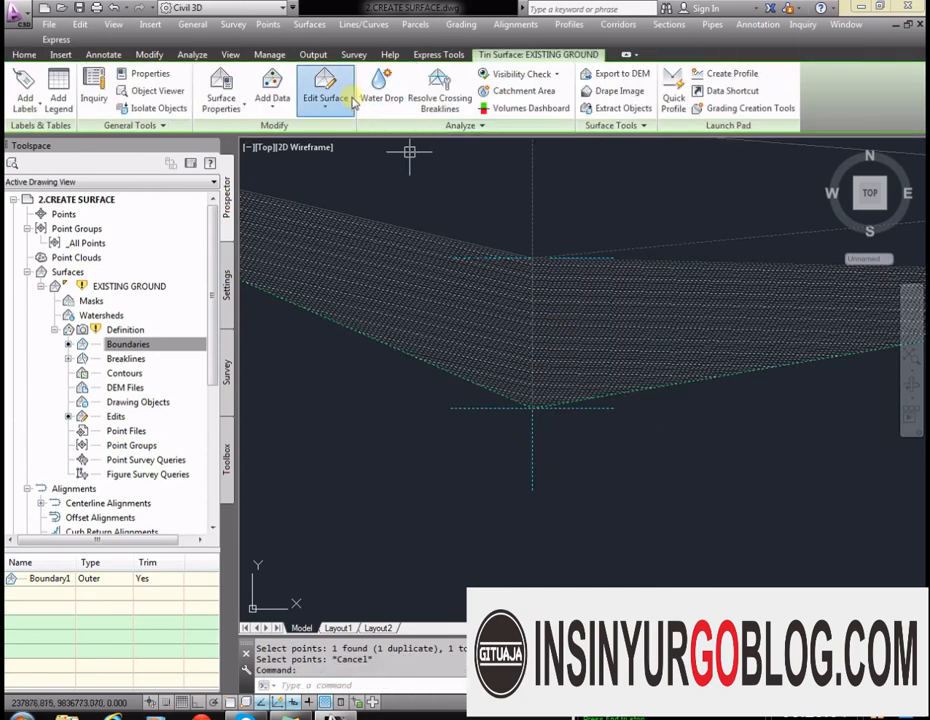
click(352, 98)
click(357, 276)
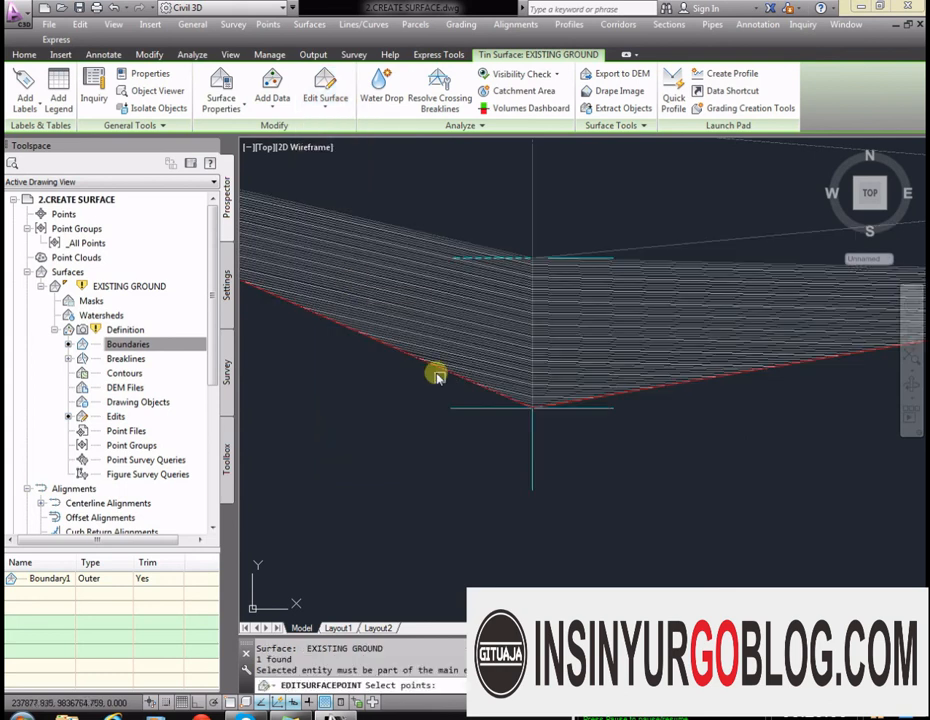
click(473, 407)
key(Return)
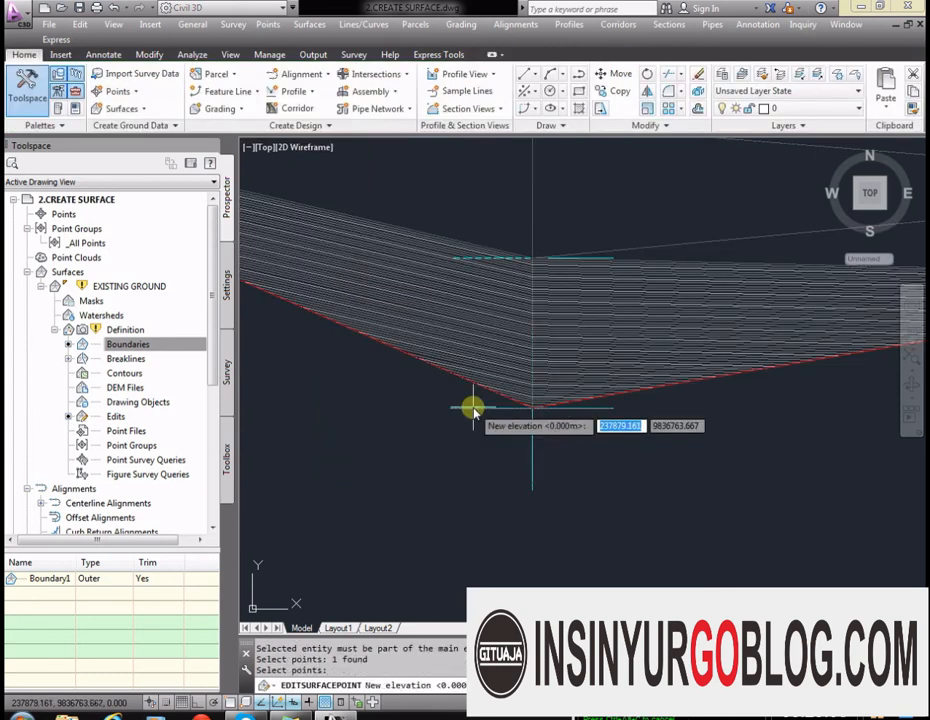
text(125.5)
key(Return)
scroll(490, 400, down, 8)
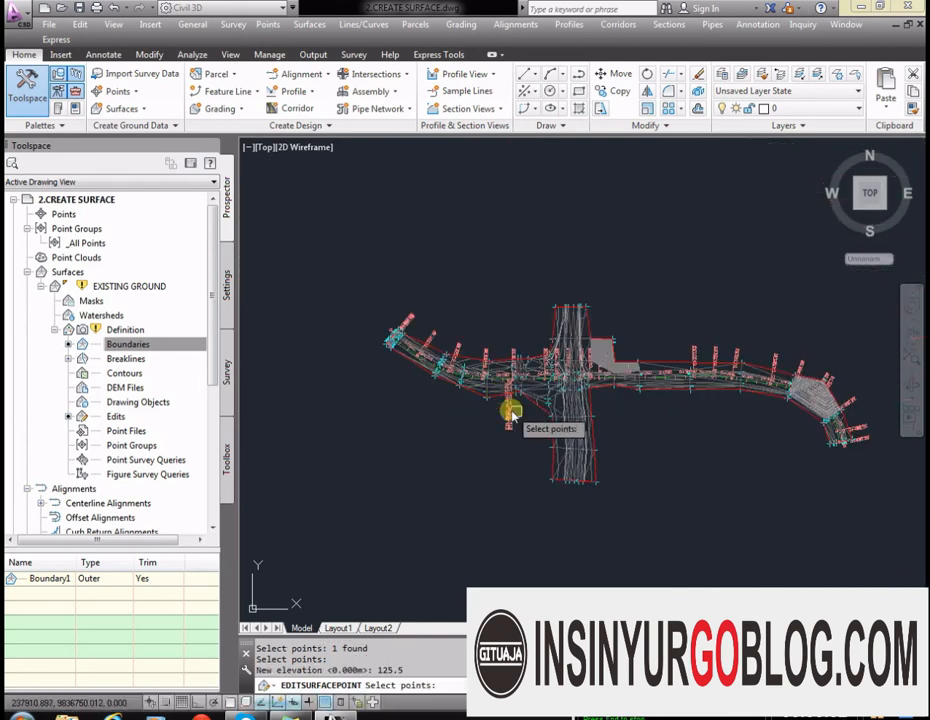
Step: Check the elevation of the northern of the two close surface points on the boundary edge northeast of station 0+214.50, keeping its value
scroll(636, 355, up, 5)
scroll(648, 457, down, 4)
scroll(639, 488, up, 6)
scroll(788, 398, down, 2)
scroll(560, 460, down, 2)
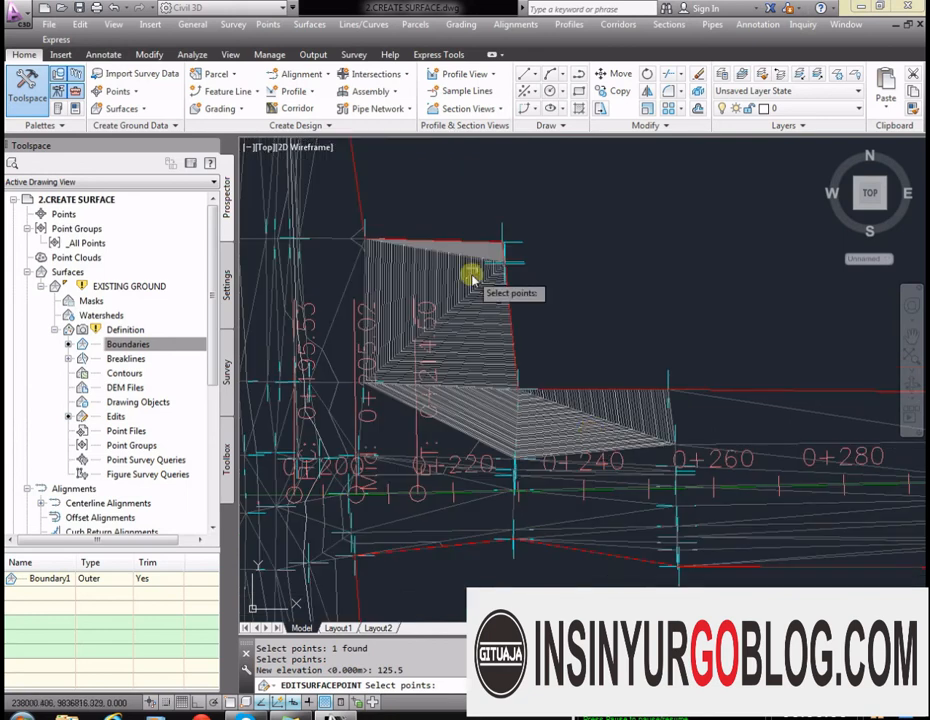
scroll(660, 425, up, 6)
click(646, 407)
key(Return)
key(Return)
Step: Check the elevation of the southern of these two close boundary surface points, keeping its value
key(Return)
click(650, 457)
key(Return)
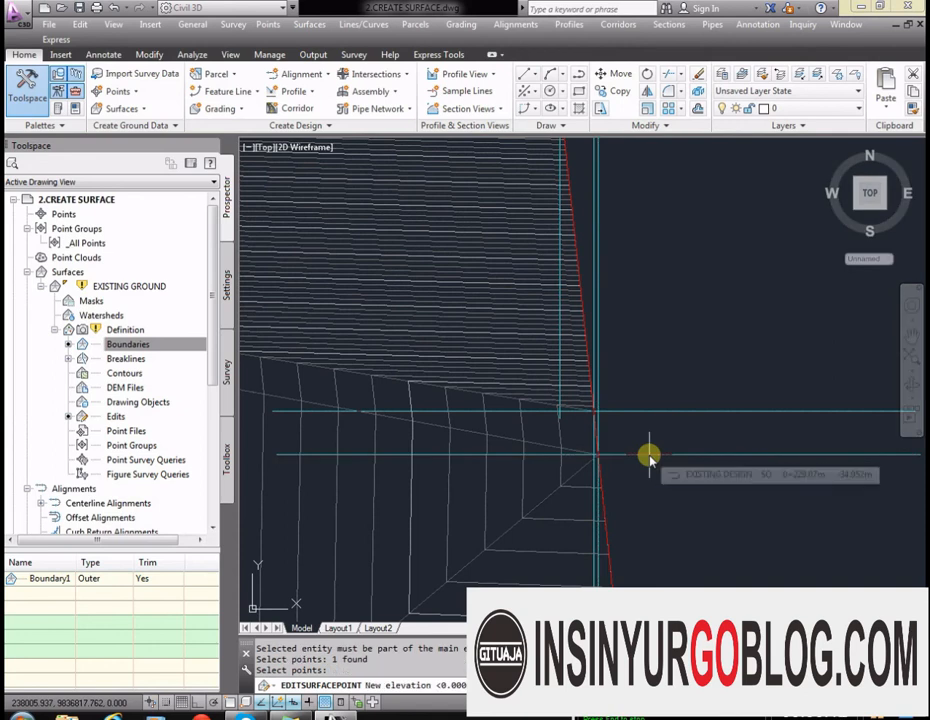
scroll(636, 441, down, 5)
scroll(593, 302, up, 4)
key(Return)
Step: Check the elevation of the surface point at the boundary corner just north of the two close points, leaving it unmodified
key(Return)
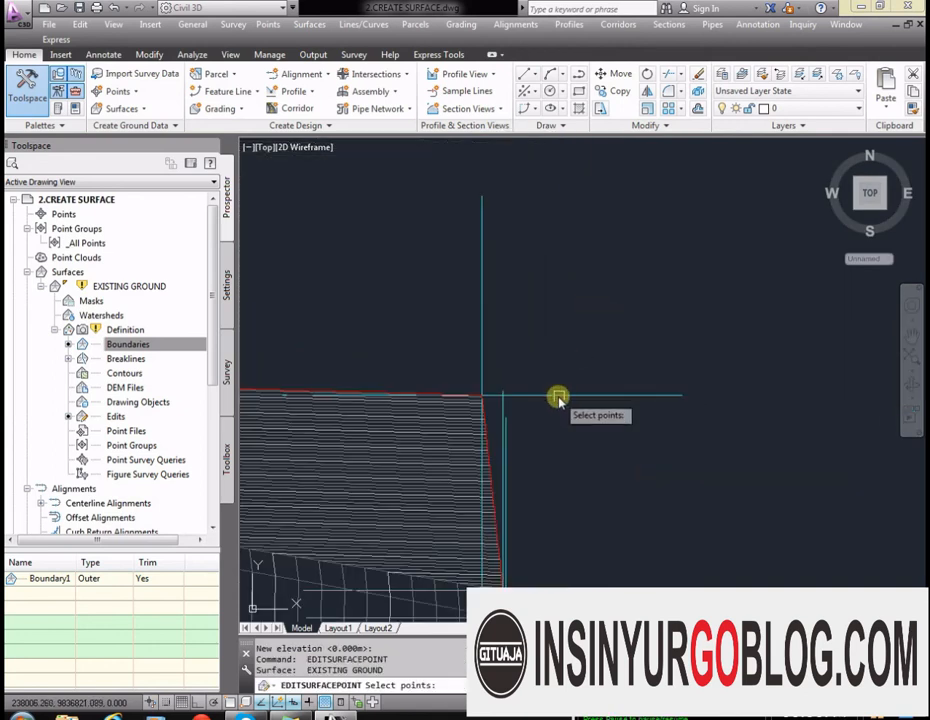
click(581, 316)
key(Return)
scroll(560, 266, down, 2)
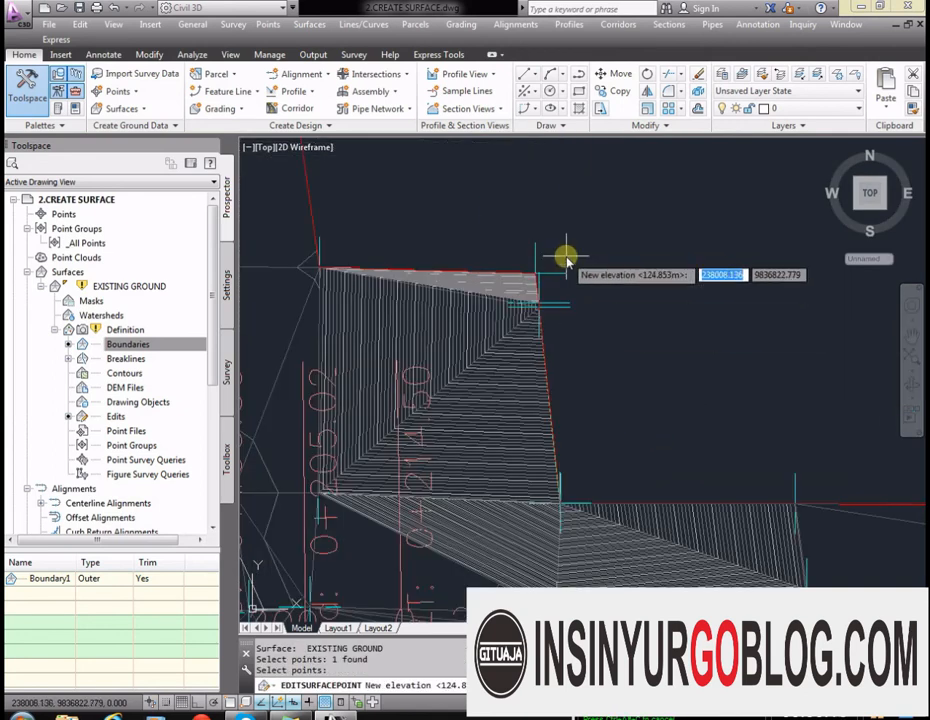
scroll(540, 288, up, 8)
scroll(609, 408, down, 3)
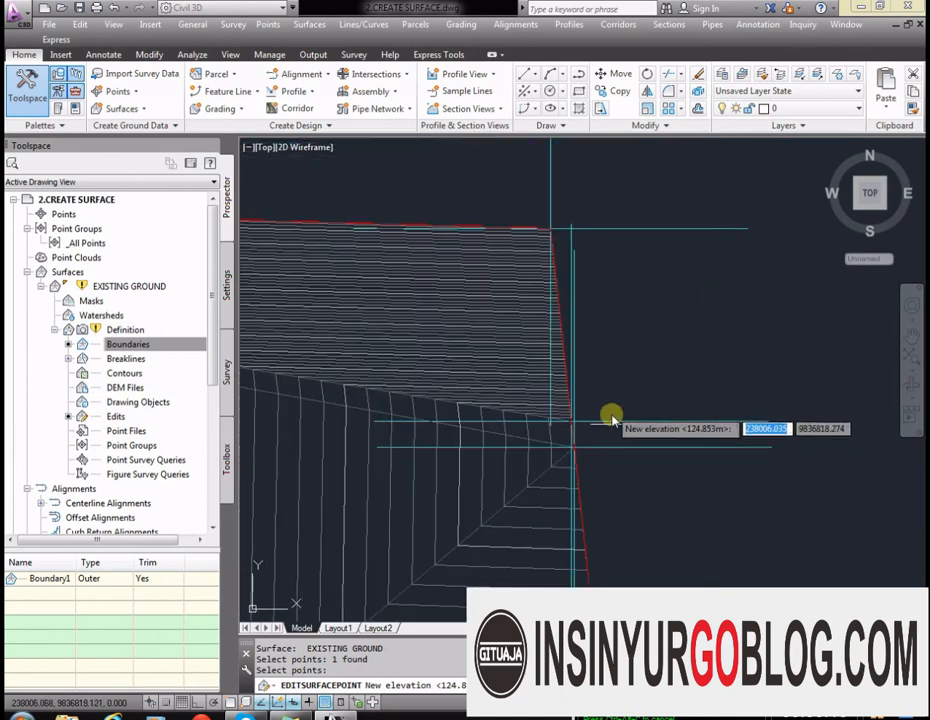
key(Escape)
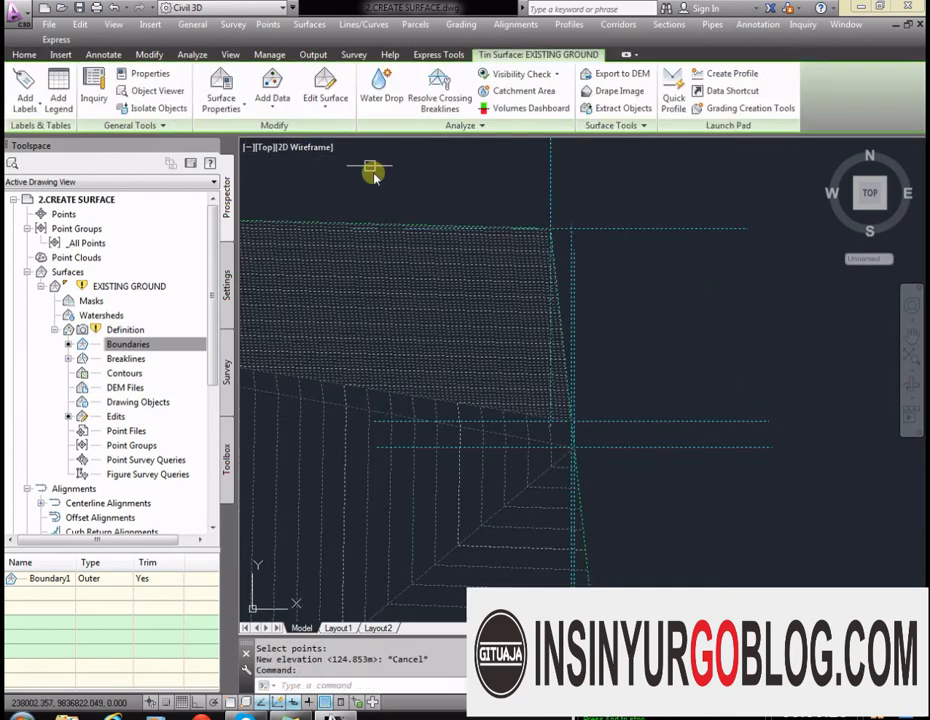
Step: Try to delete the two close surface points just south of the boundary corner northeast of station 0+214.50
click(329, 99)
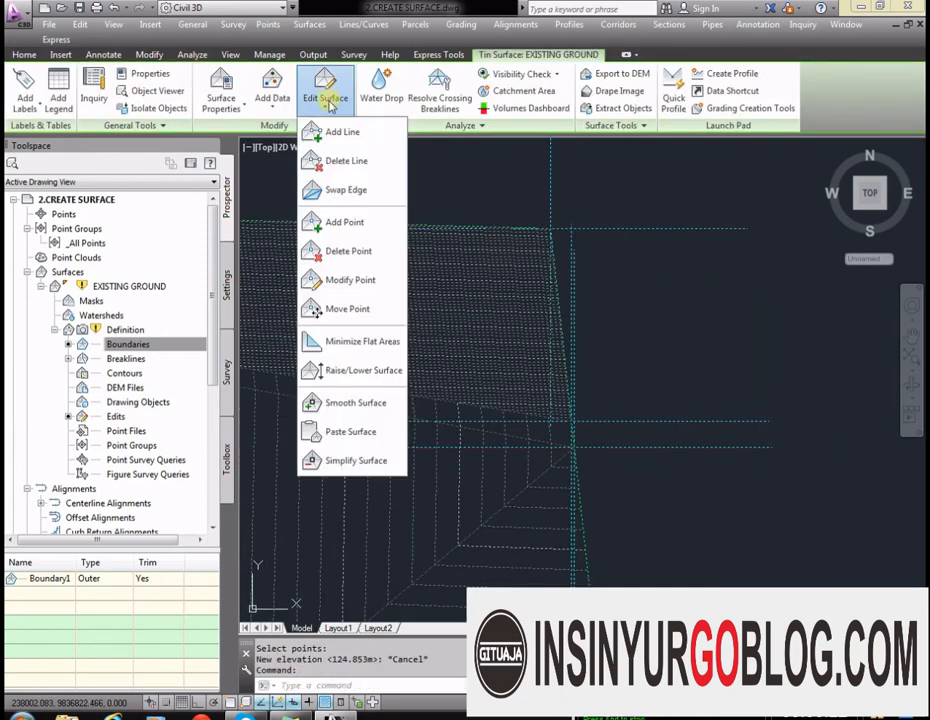
click(356, 251)
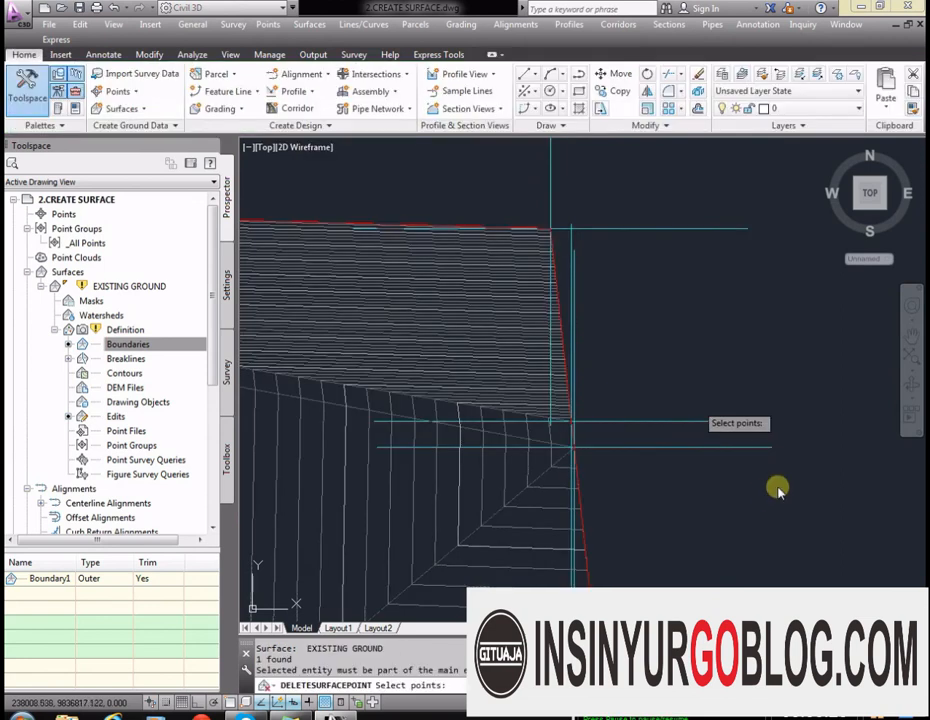
click(692, 420)
click(669, 449)
key(Return)
scroll(578, 198, down, 8)
scroll(615, 230, down, 3)
scroll(562, 183, up, 2)
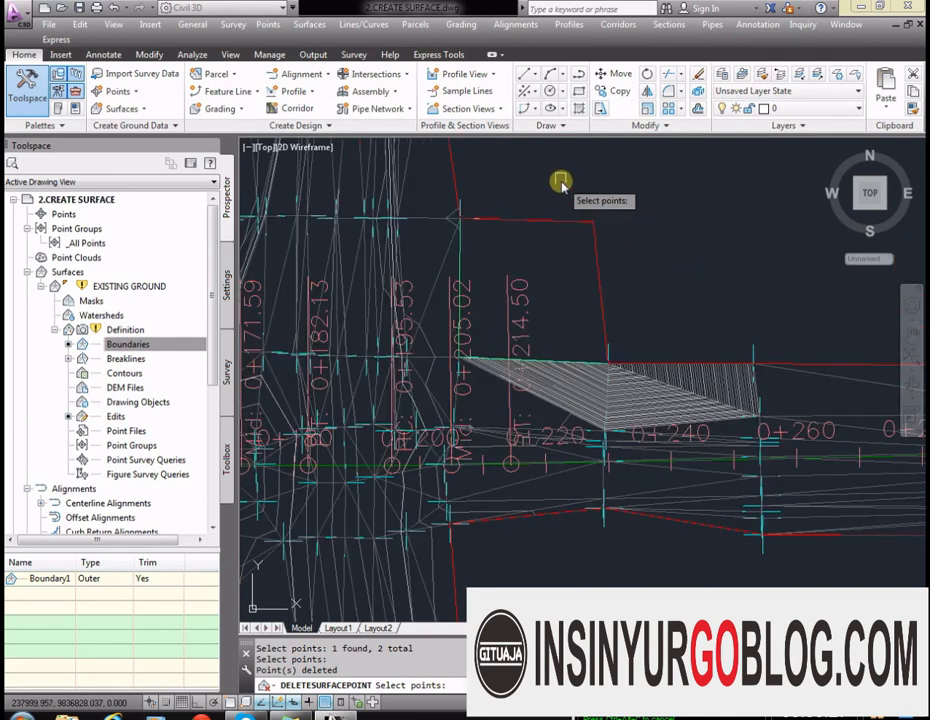
scroll(633, 270, up, 2)
Step: Undo the deletion of the two surface points
key(Escape)
text(u)
key(Return)
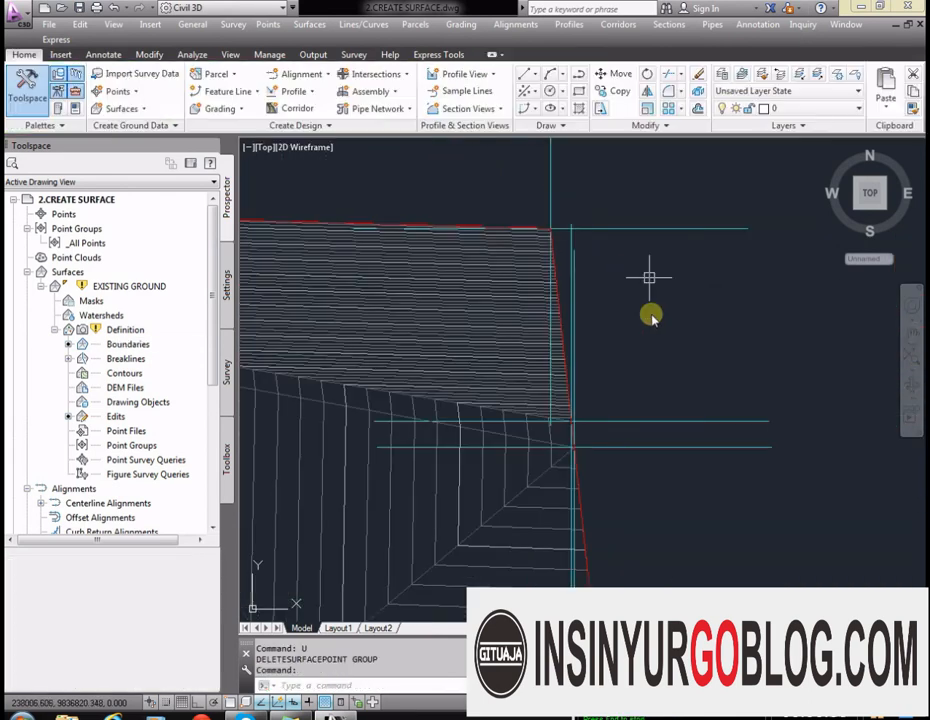
Step: Recheck the elevation of the surface point at the boundary corner northeast of station 0+214.50, keeping its value
scroll(600, 285, up, 1)
scroll(620, 260, down, 4)
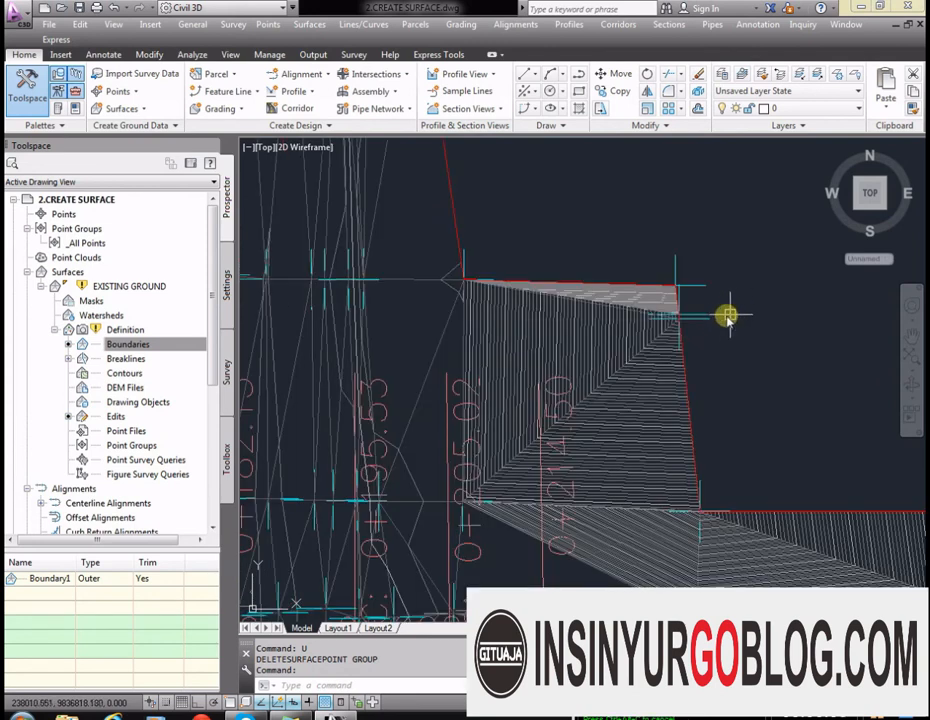
scroll(710, 298, up, 2)
scroll(628, 263, down, 2)
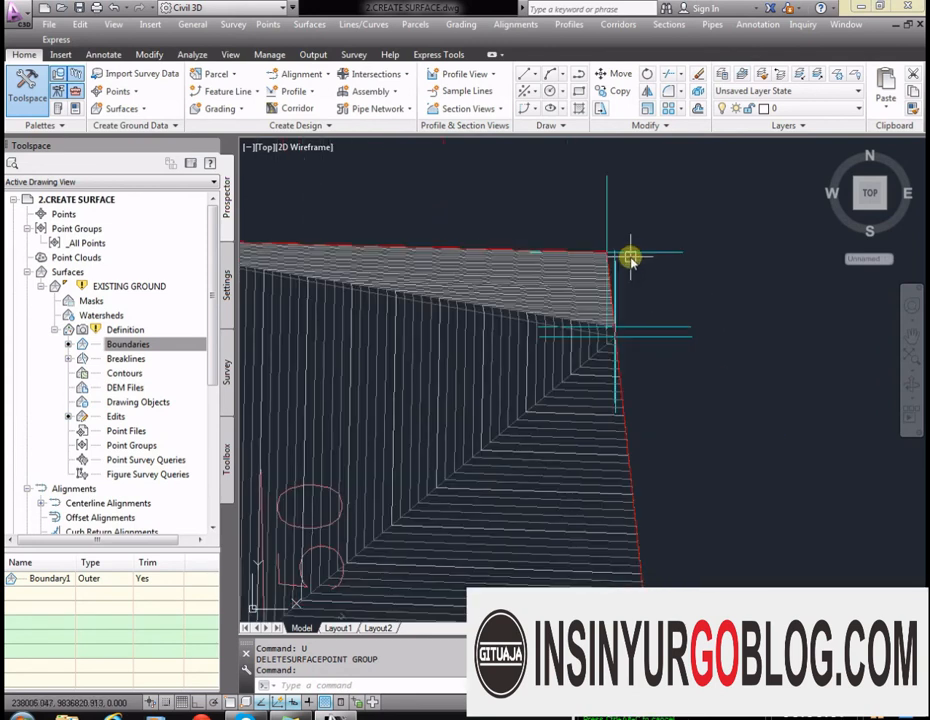
scroll(637, 258, up, 2)
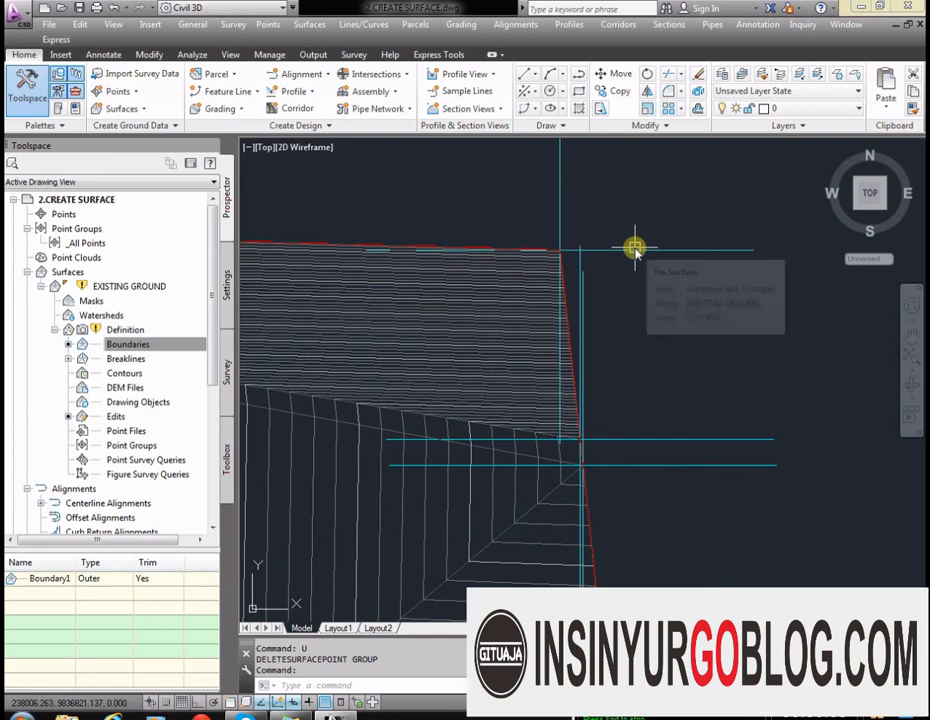
click(635, 249)
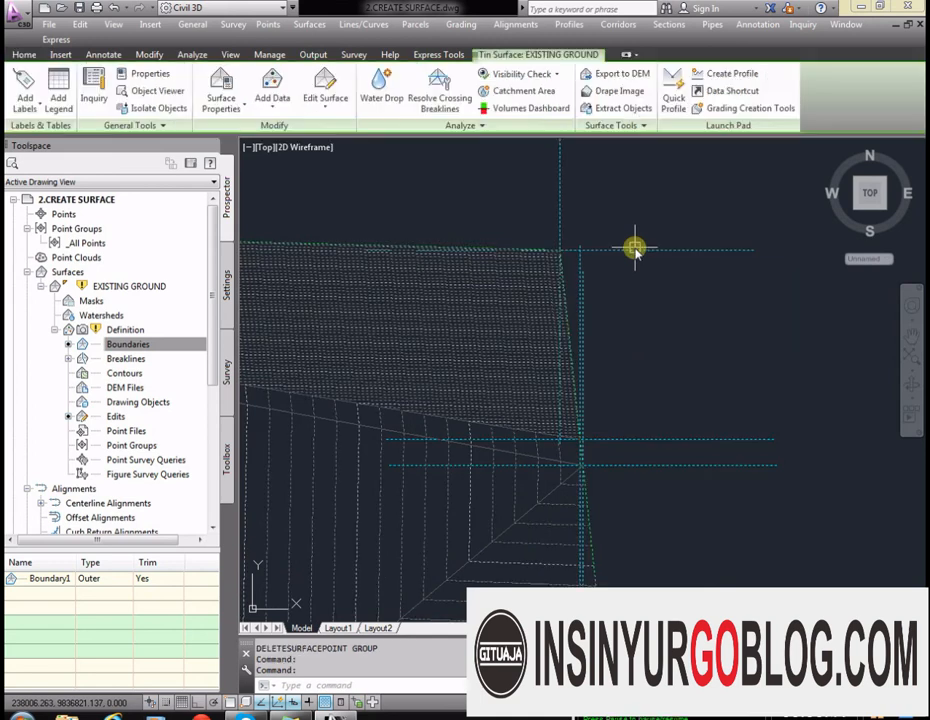
click(325, 97)
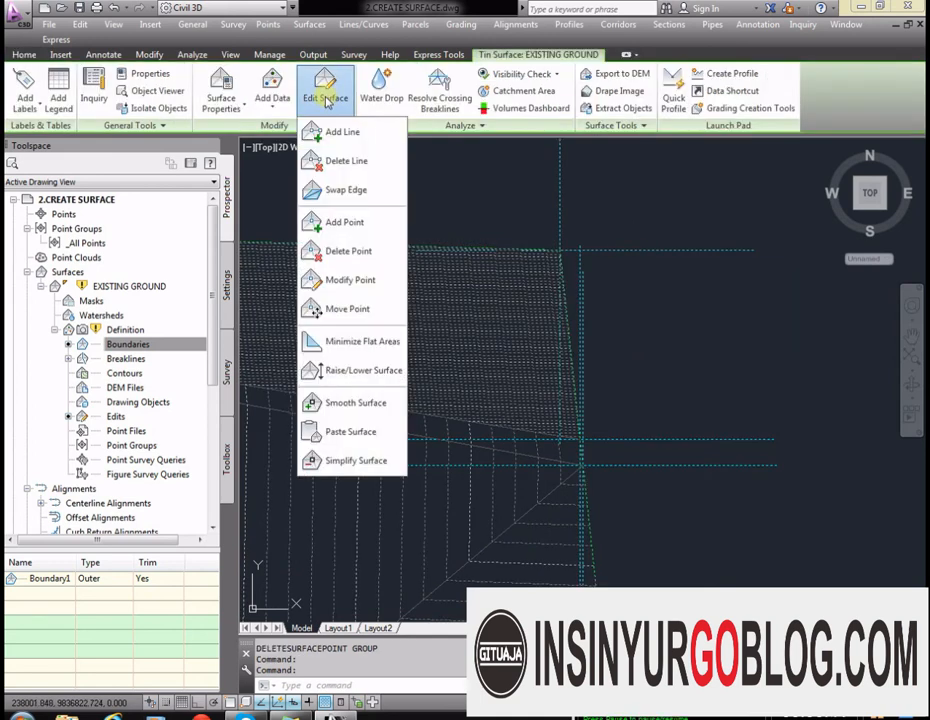
click(365, 274)
click(621, 248)
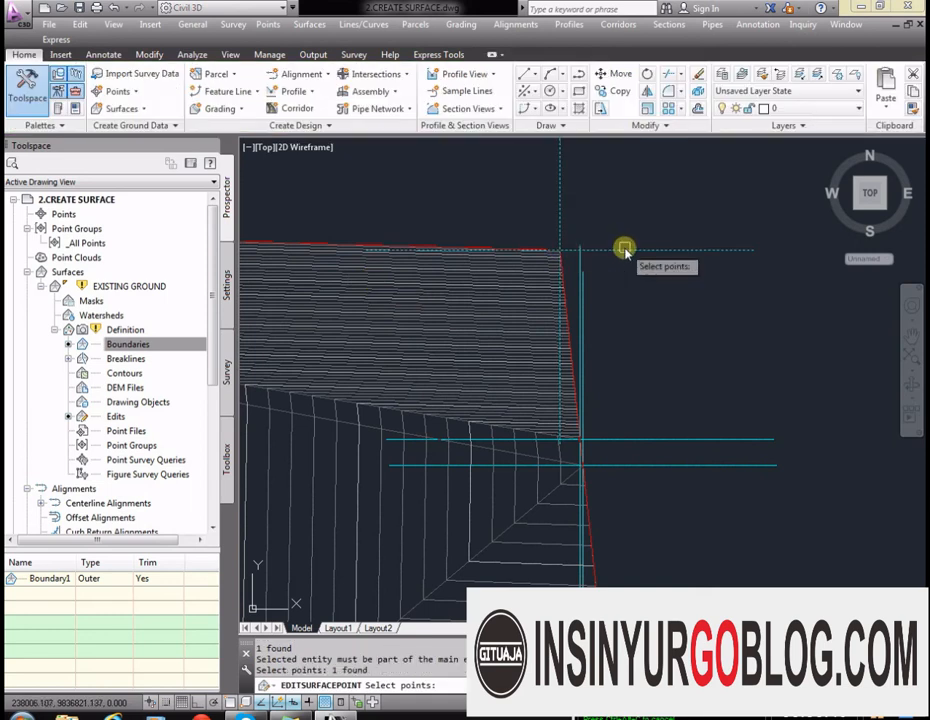
key(Return)
key(Return)
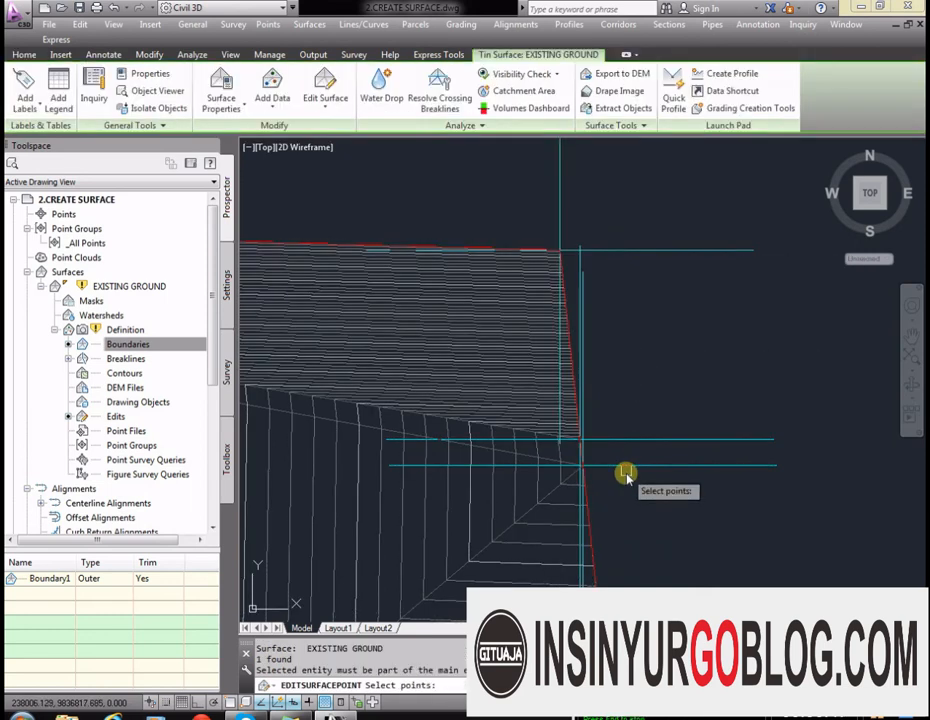
Step: Set the elevation of the two close surface points just south of the boundary corner northeast of station 0+214.50 to 124.8 m
click(621, 440)
key(Return)
text(124.8)
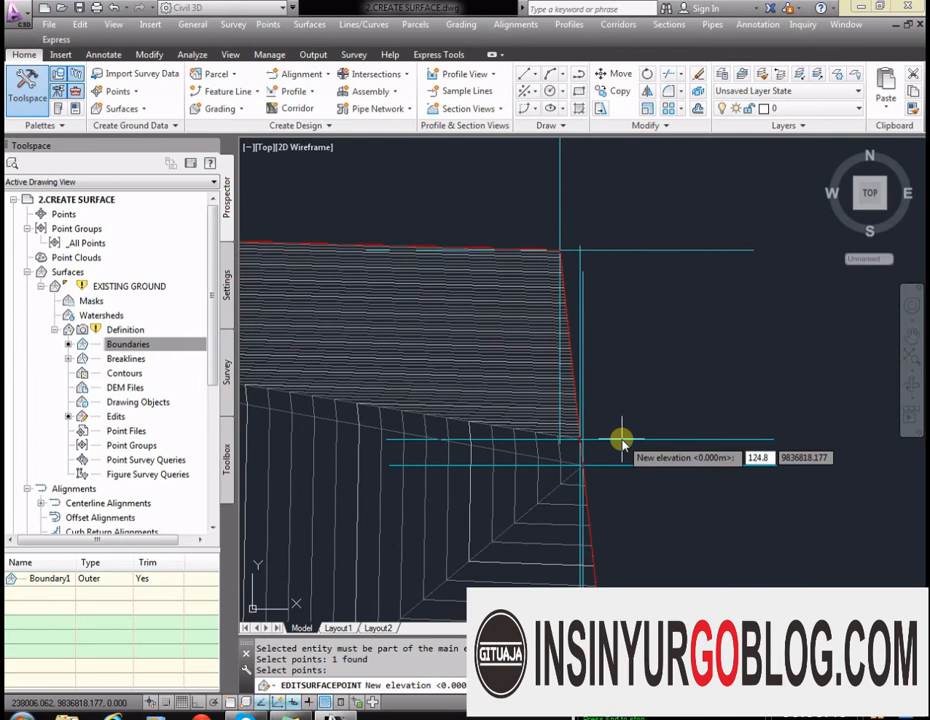
key(Return)
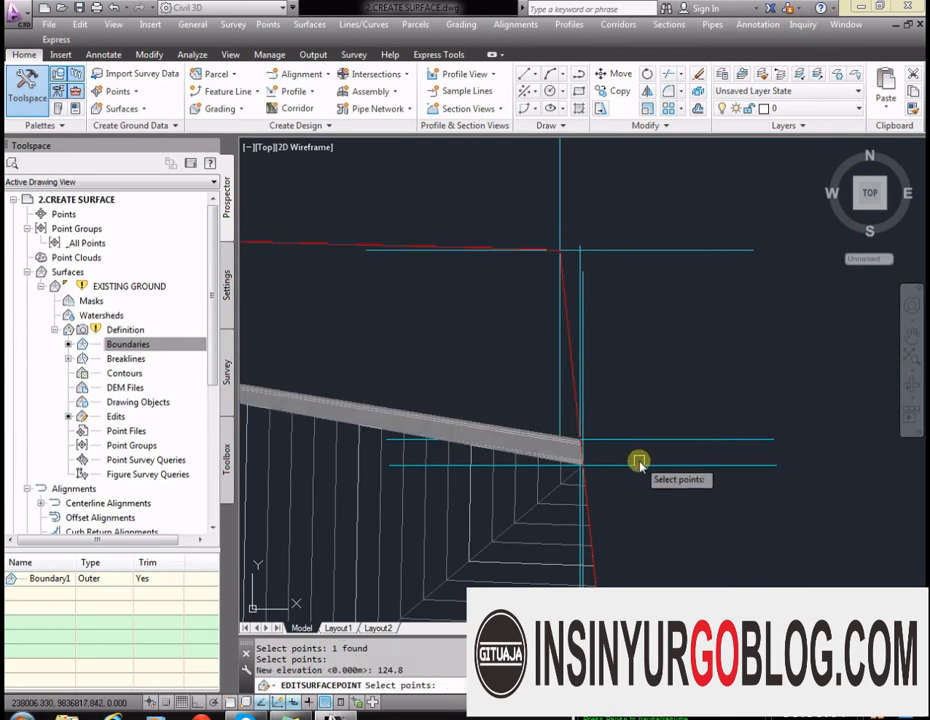
key(Return)
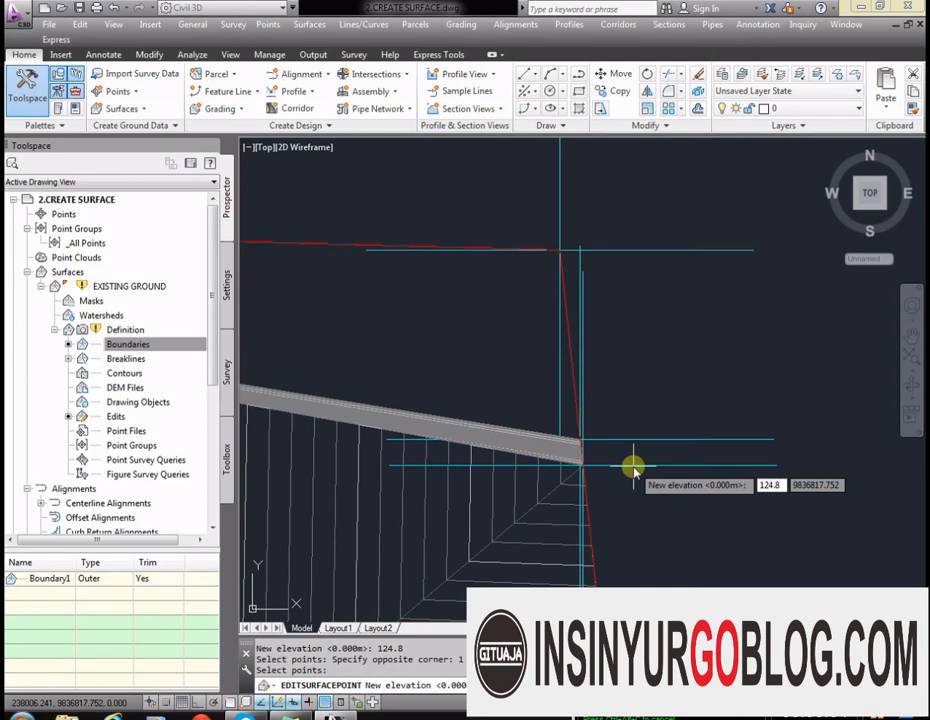
key(Return)
Step: Check the elevation of the surface point on the cross-section between stations 0+220 and 0+240, south of the boundary corner, keeping its value
scroll(579, 241, down, 5)
scroll(595, 290, up, 2)
scroll(654, 264, down, 8)
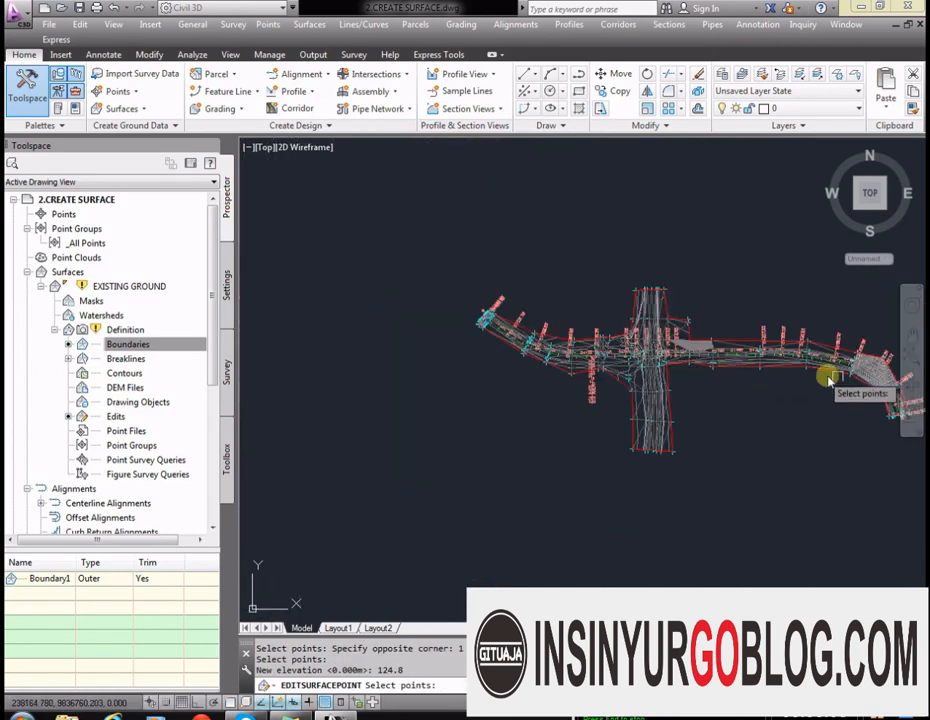
scroll(890, 377, up, 9)
scroll(887, 400, down, 4)
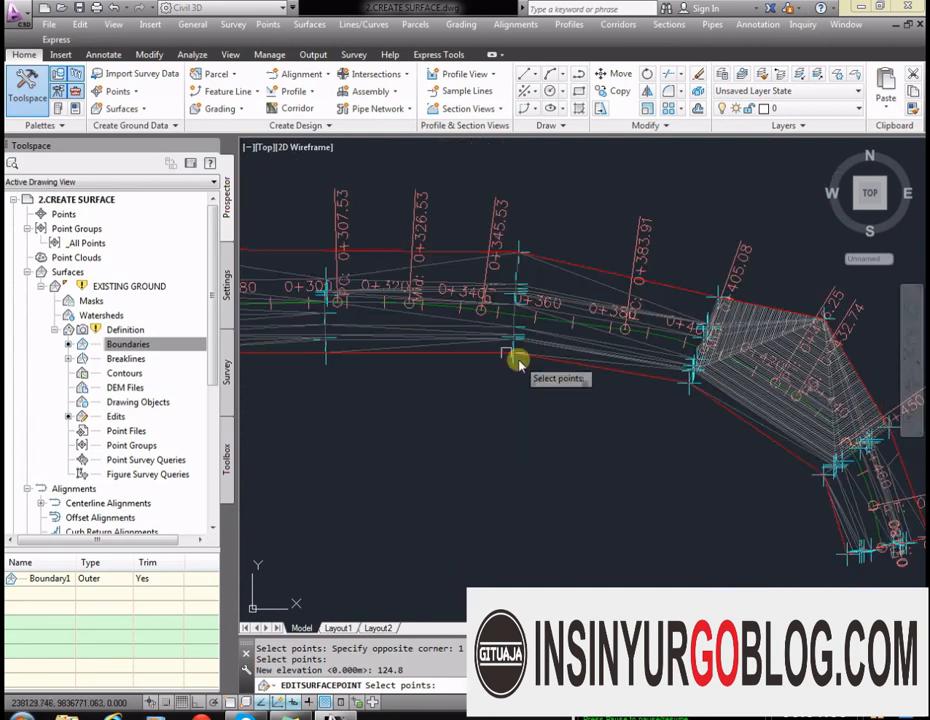
scroll(835, 384, down, 2)
scroll(267, 303, up, 2)
scroll(300, 303, up, 10)
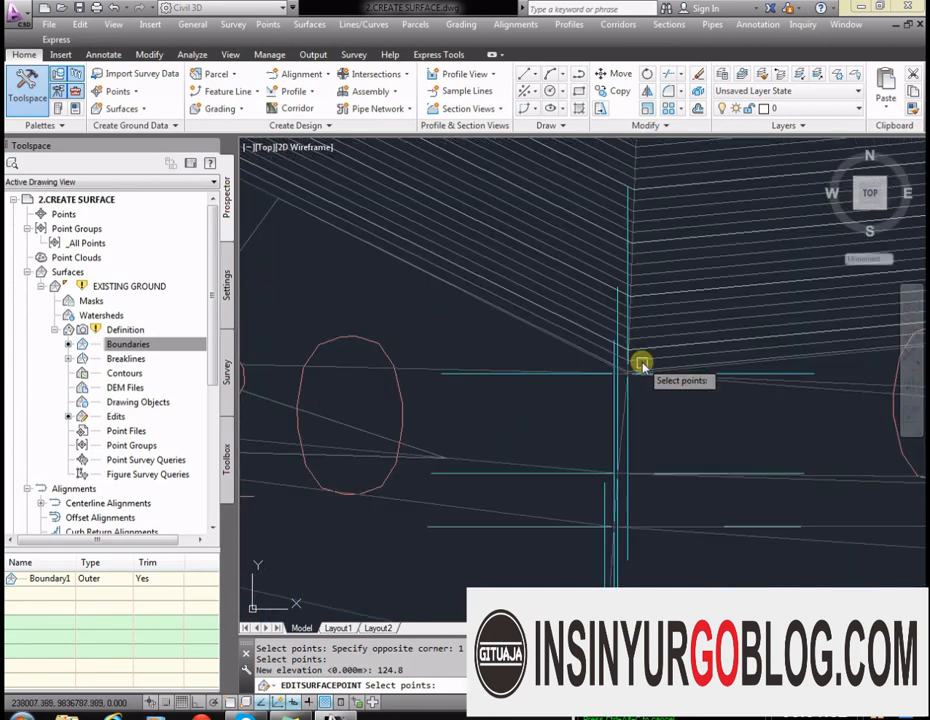
click(608, 345)
scroll(408, 408, down, 6)
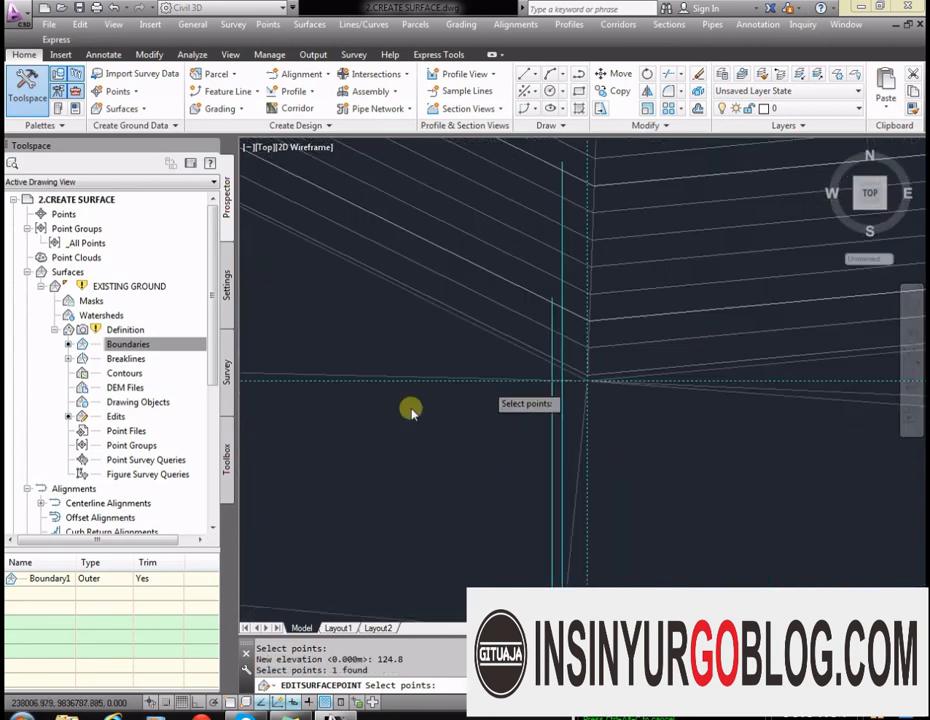
key(Return)
key(Return)
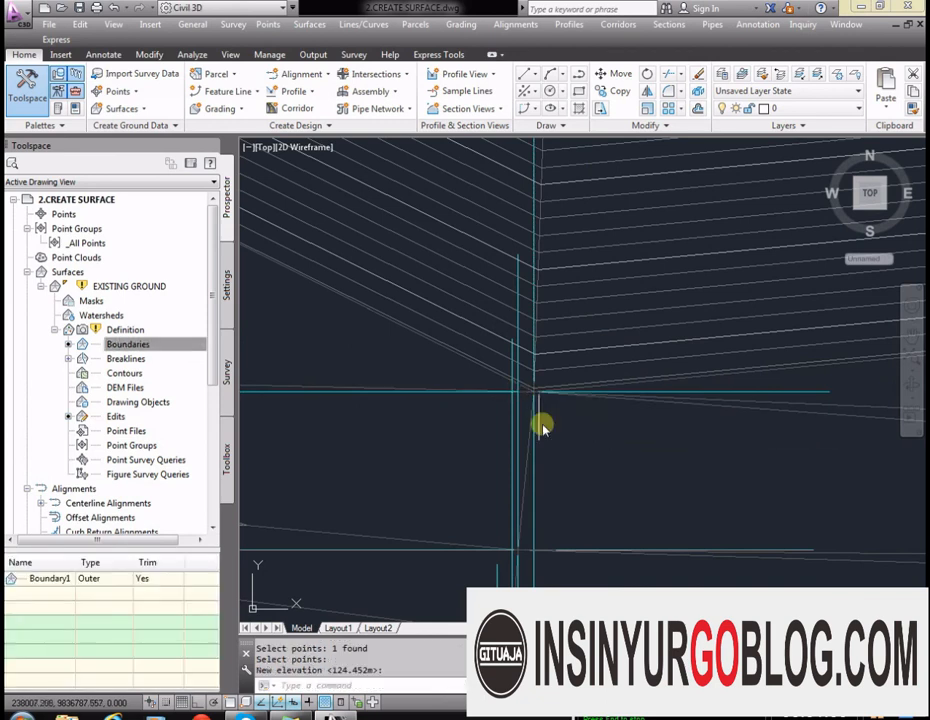
Step: Check the elevation of the surface point just beside the northern boundary corner between stations 0+220 and 0+240, keeping its value
scroll(581, 280, up, 5)
scroll(530, 445, up, 3)
key(Return)
click(583, 471)
key(Return)
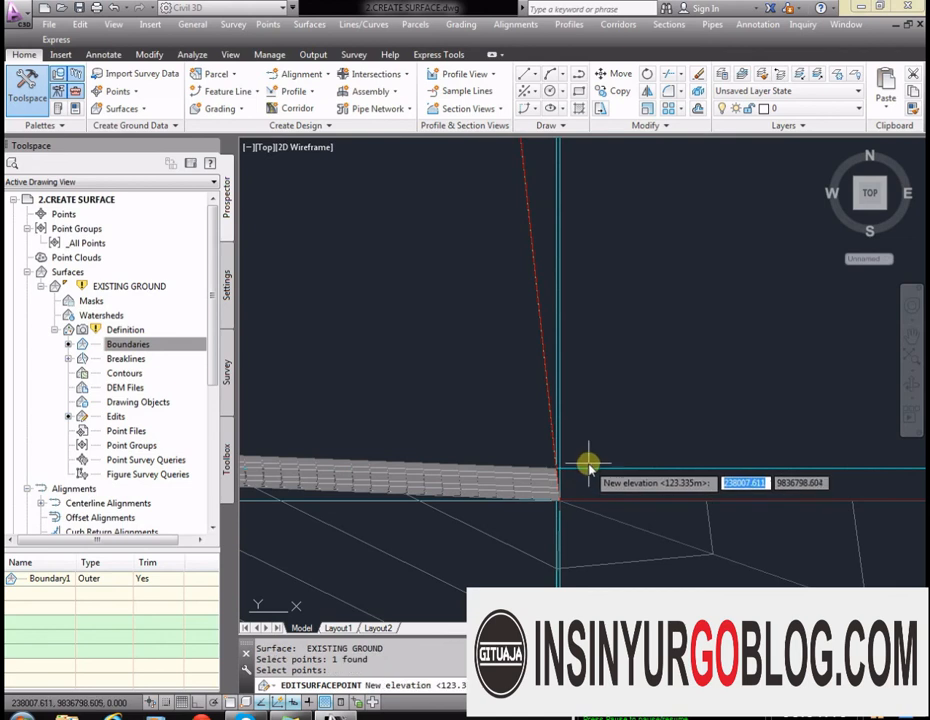
key(Return)
Step: Set the elevation of the surface point at the northern boundary corner between stations 0+220 and 0+240 to 123.335 m
key(Return)
click(563, 428)
key(Return)
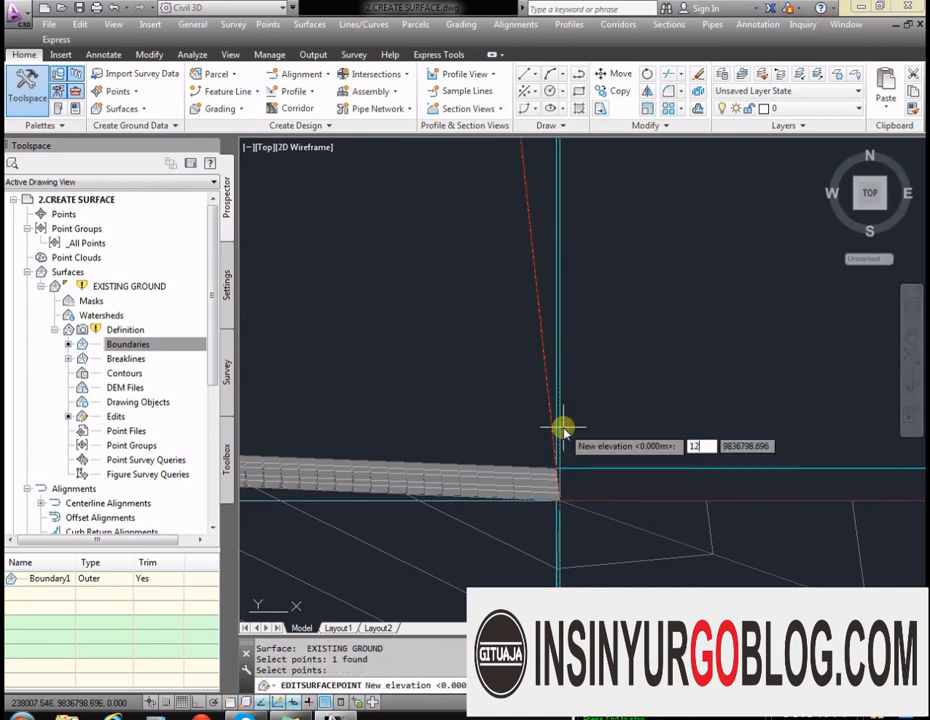
text(123.335)
key(Return)
scroll(561, 430, down, 10)
scroll(549, 360, up, 2)
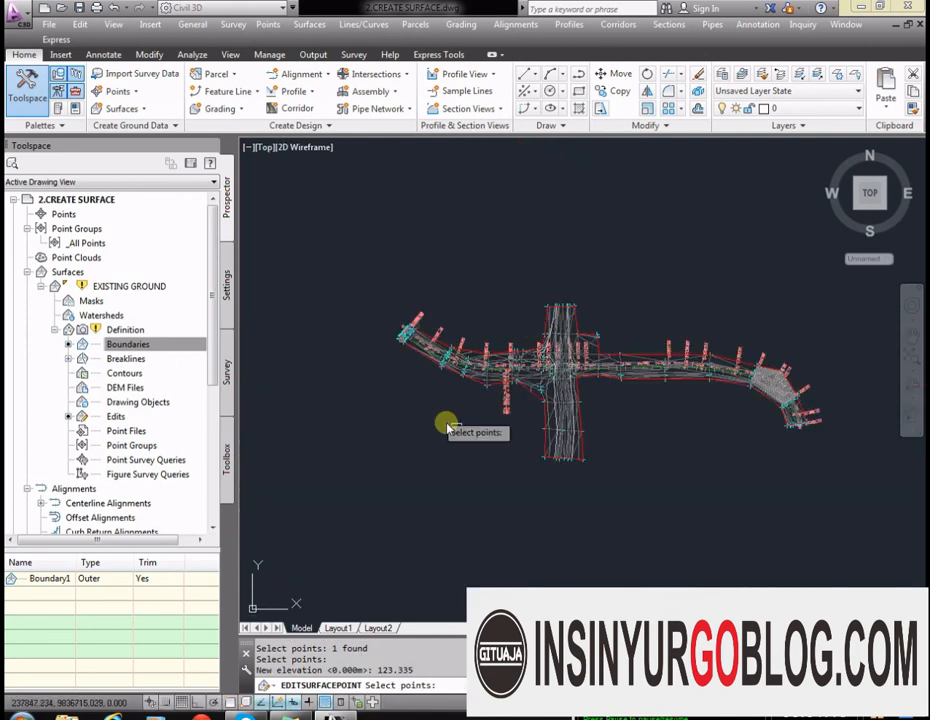
scroll(789, 378, up, 8)
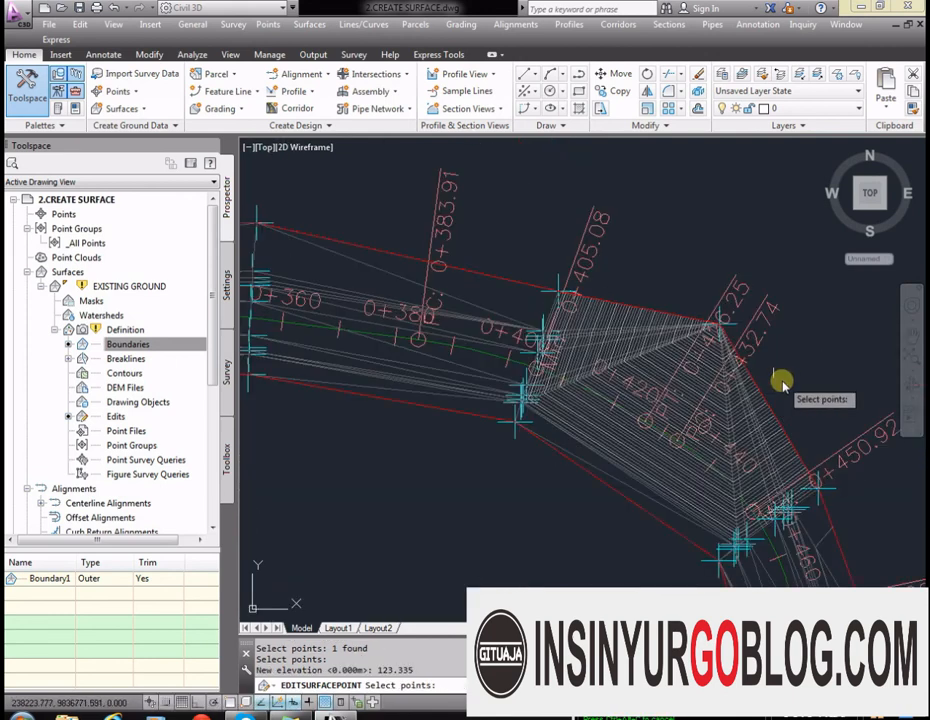
click(785, 398)
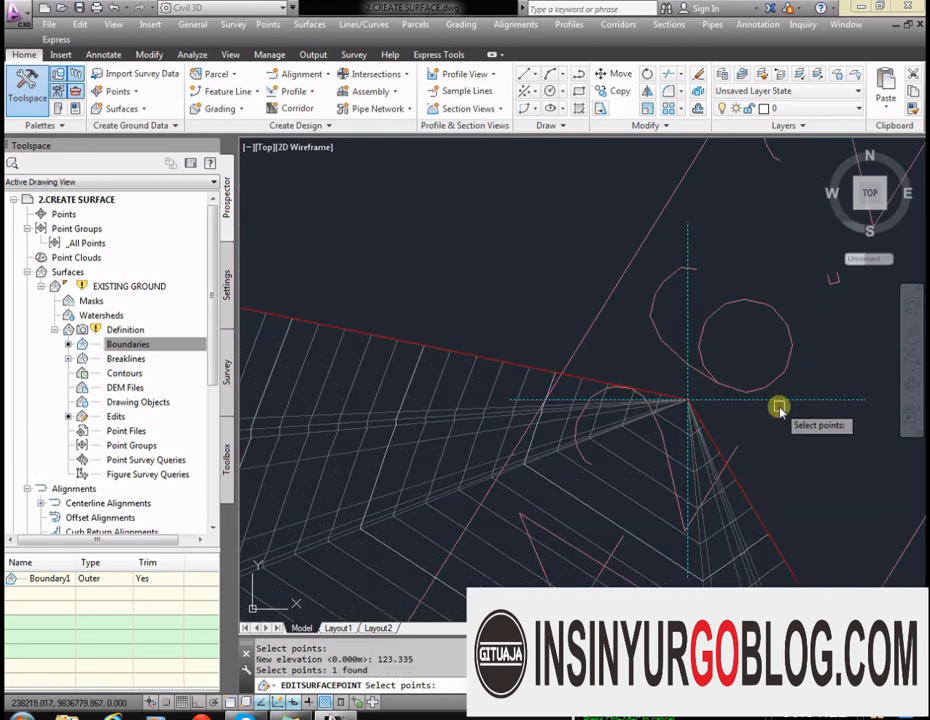
key(Return)
scroll(622, 233, down, 6)
scroll(740, 502, up, 5)
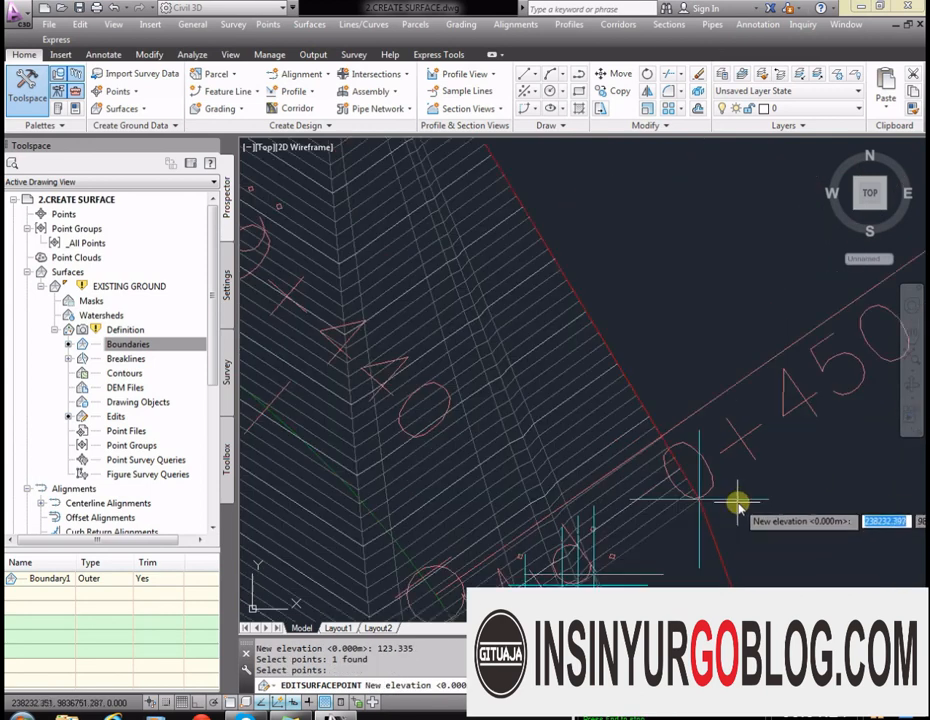
key(Escape)
Step: Check the elevation of the surface point at the outer boundary corner beside station 0+450.92, keeping its value
key(Return)
click(728, 499)
key(Return)
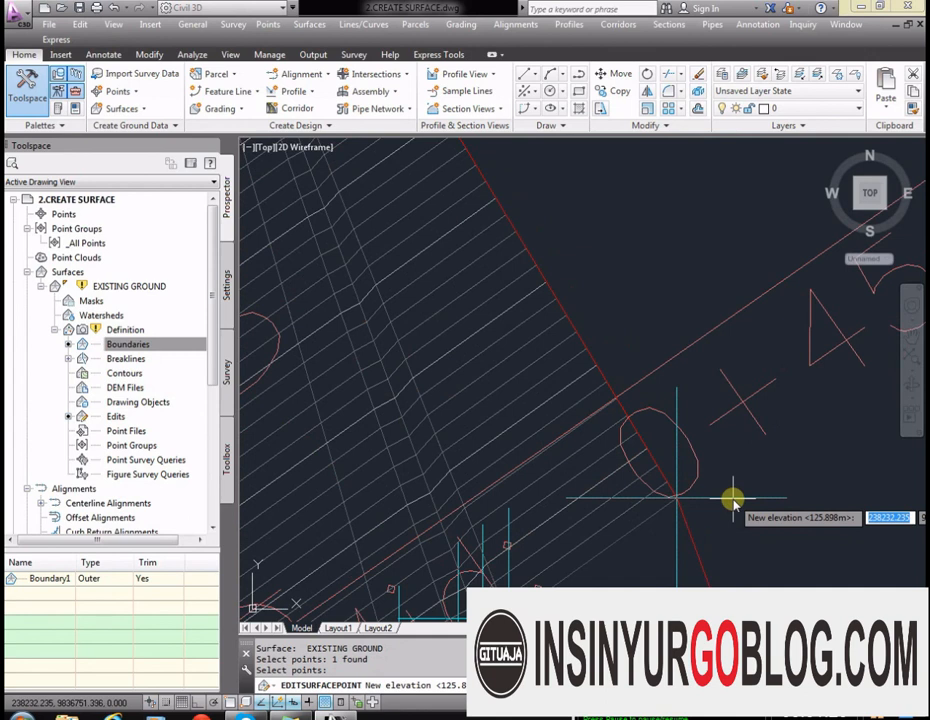
scroll(725, 502, down, 5)
scroll(292, 230, up, 5)
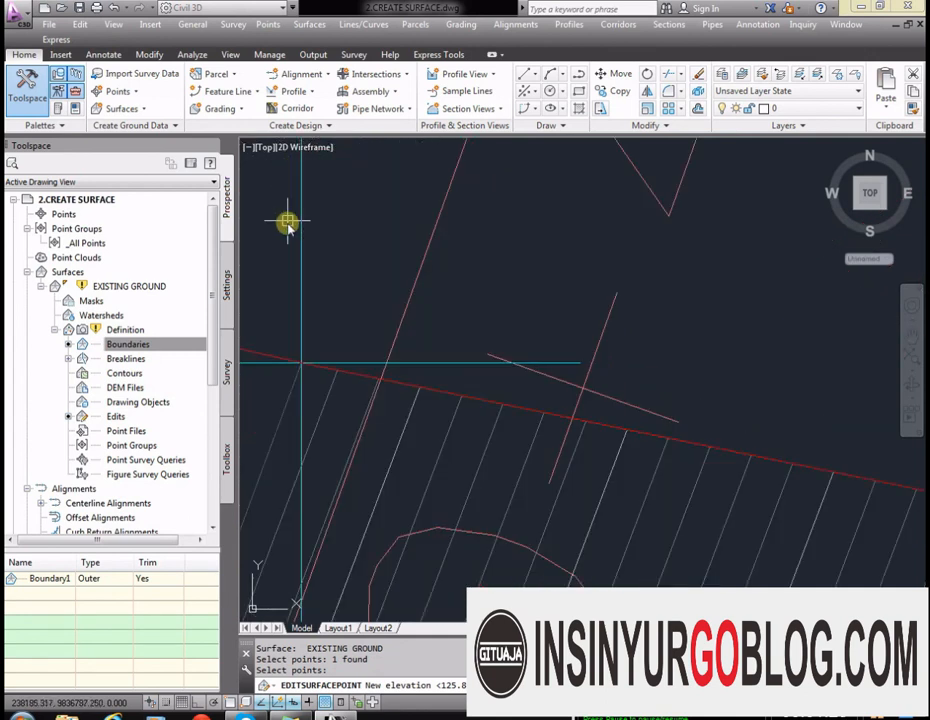
key(Return)
Step: Check the elevation of the surface point on the northern boundary beside station 0+405.08, keeping its value
key(Return)
click(297, 250)
key(Return)
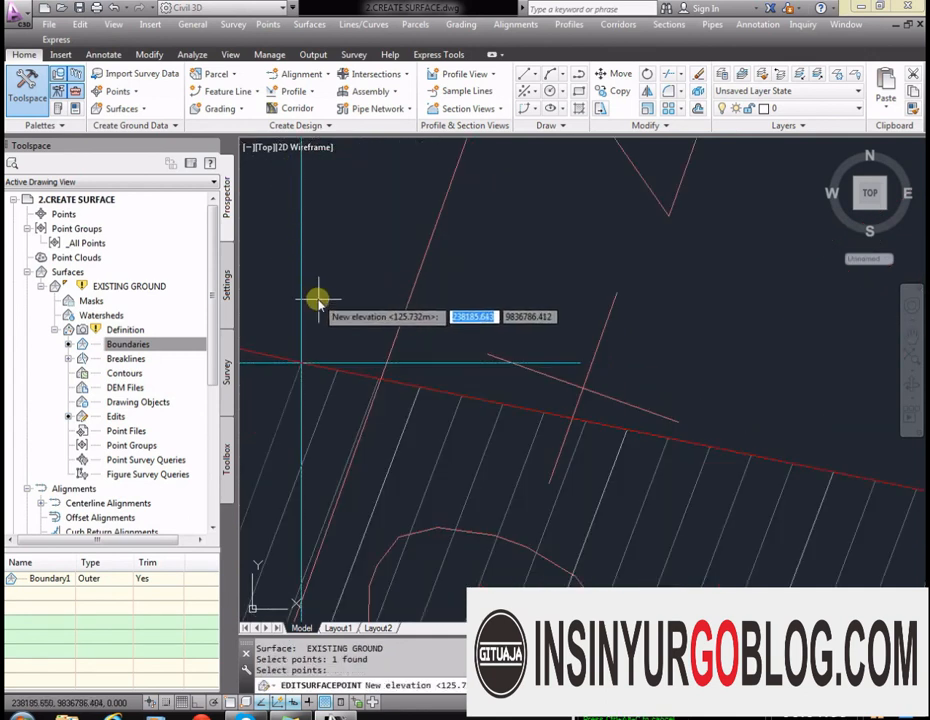
scroll(311, 297, down, 5)
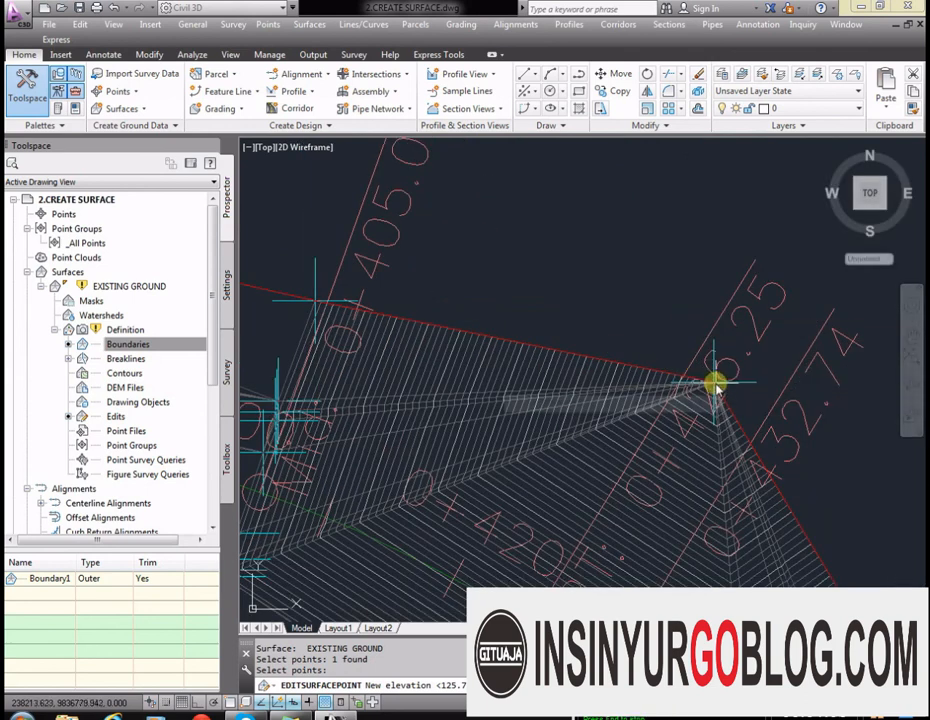
scroll(587, 268, down, 3)
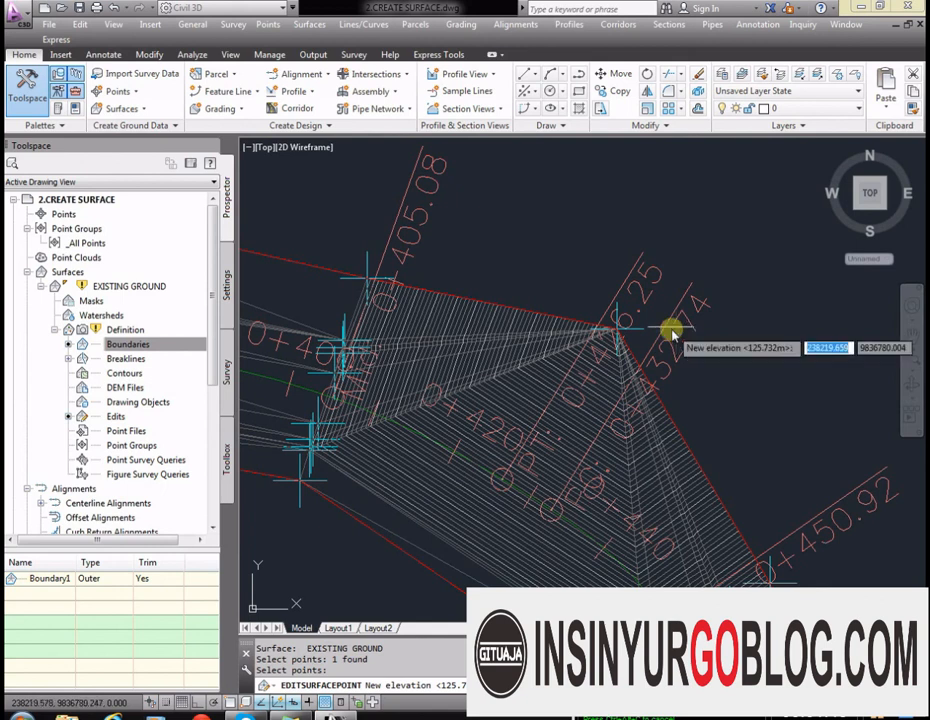
scroll(650, 322, up, 3)
key(Return)
Step: Set the elevation of the surface point at the outer boundary corner beside station 0+432.74 to 125.8 m
key(Return)
click(595, 373)
key(Return)
text(125)
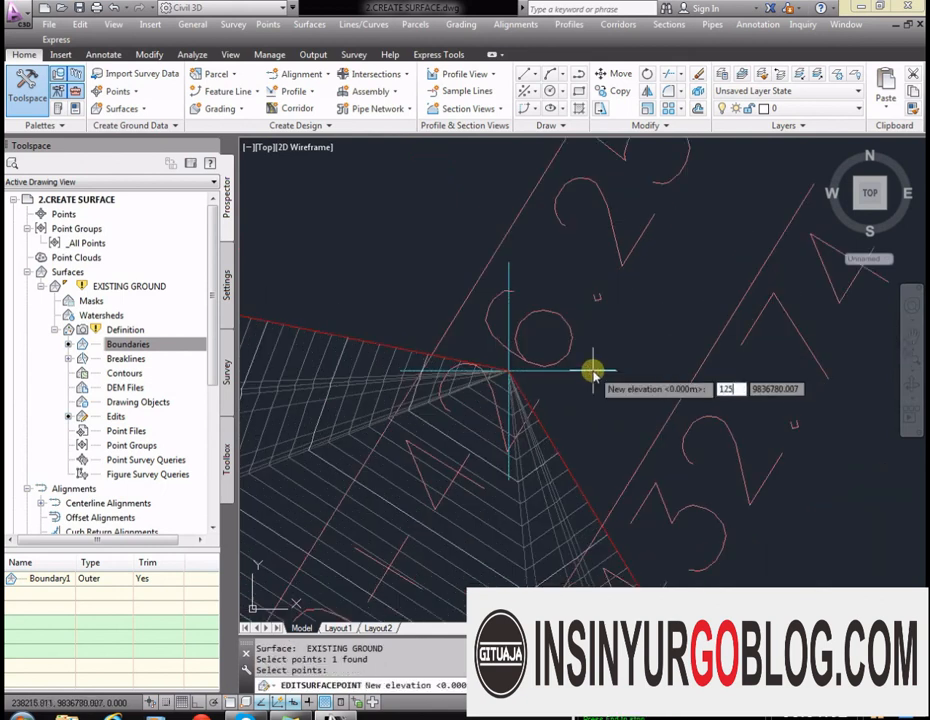
text(.8)
key(Return)
scroll(640, 345, down, 6)
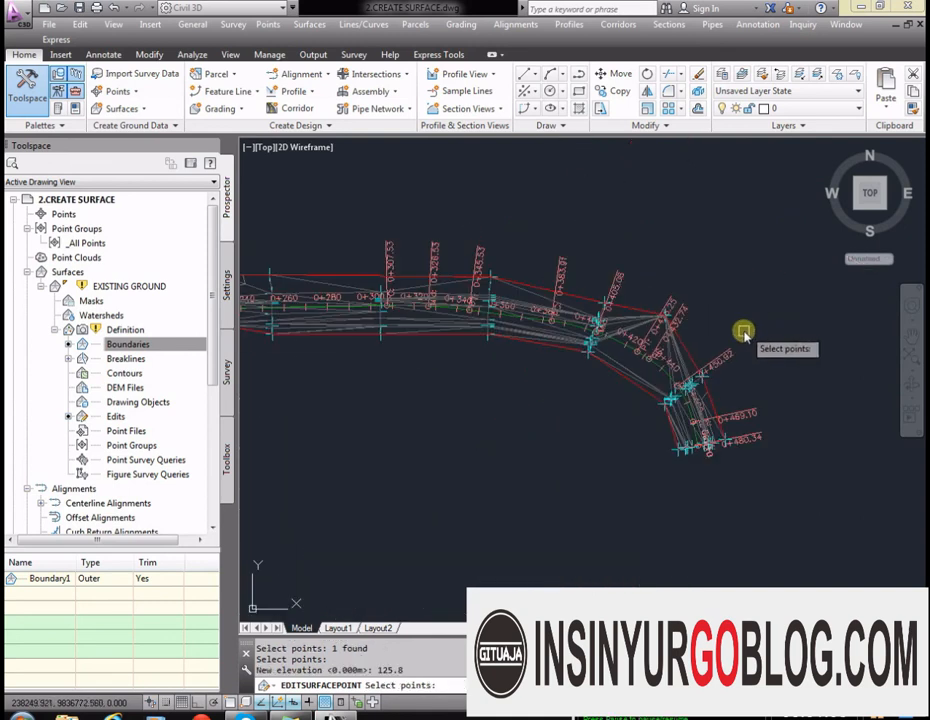
key(Escape)
Step: Inspect the EXISTING GROUND surface along the boundary from station 0+214.50 to 0+480.34 for remaining dense, zero-elevation contours
scroll(690, 325, up, 5)
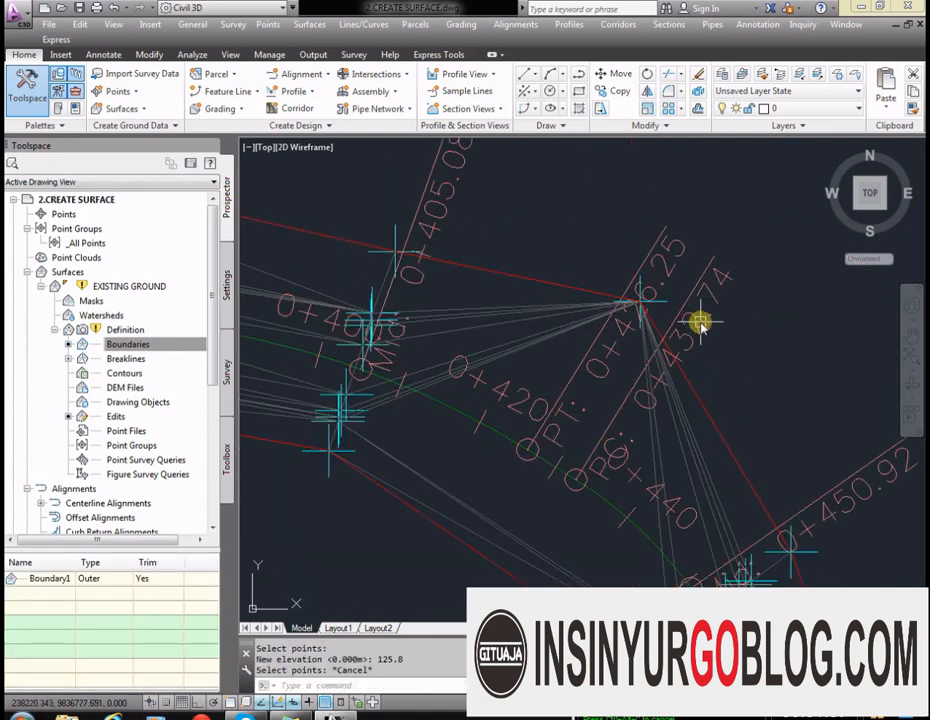
scroll(701, 322, down, 4)
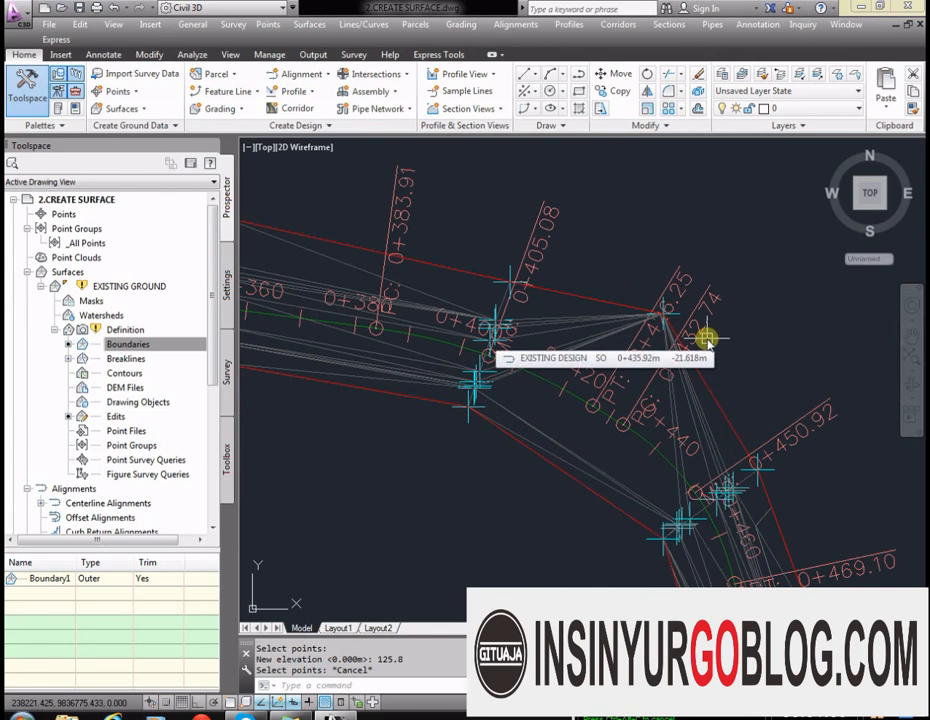
scroll(722, 380, down, 2)
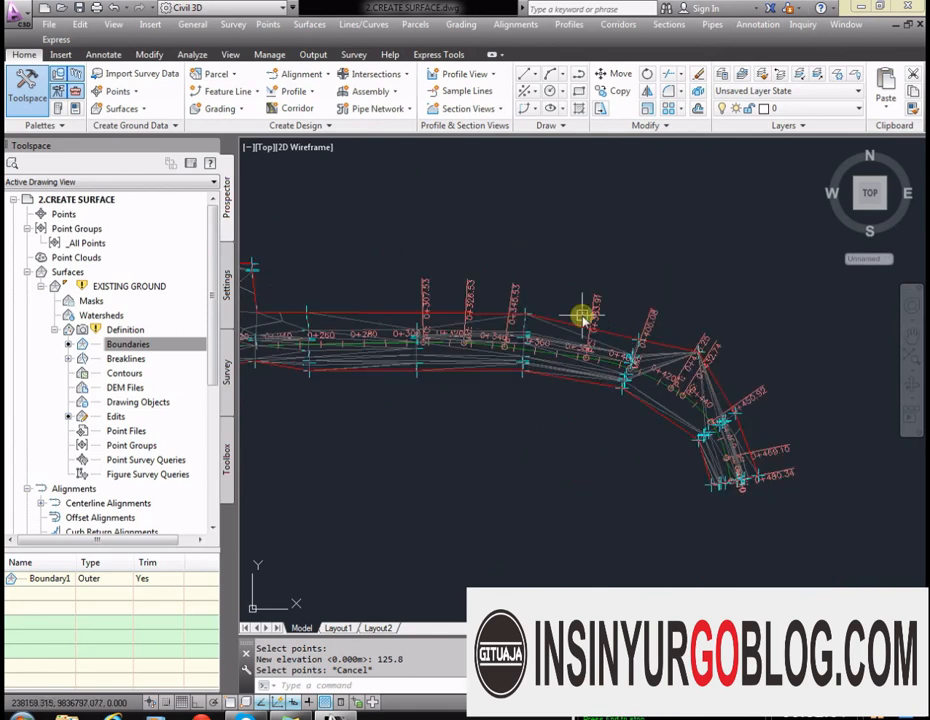
scroll(708, 350, up, 4)
scroll(730, 372, down, 3)
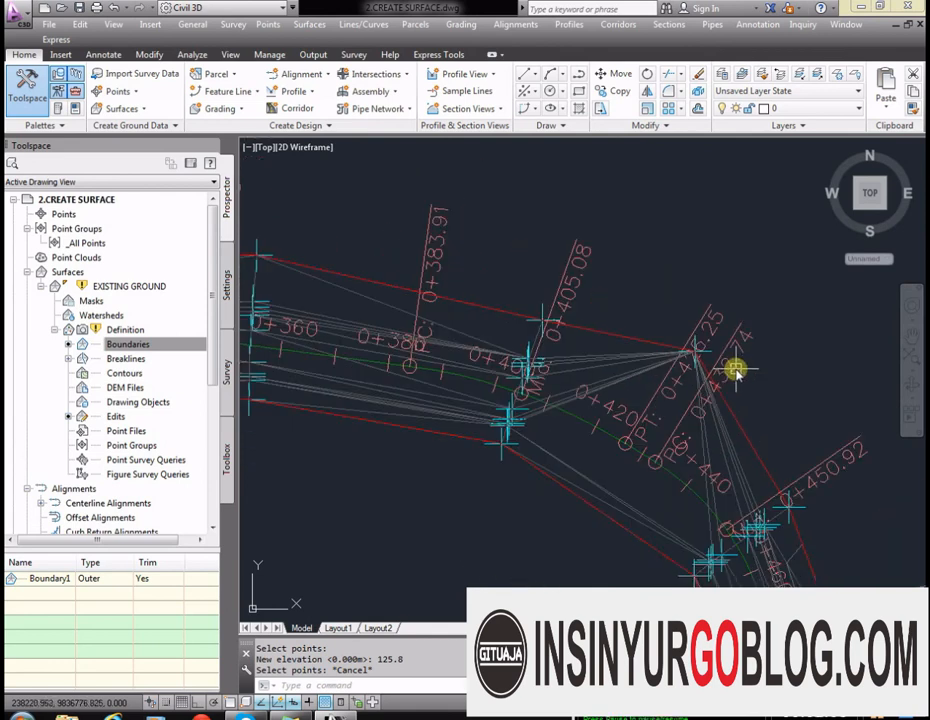
scroll(700, 328, up, 4)
scroll(629, 347, down, 4)
scroll(640, 357, up, 3)
scroll(644, 362, up, 2)
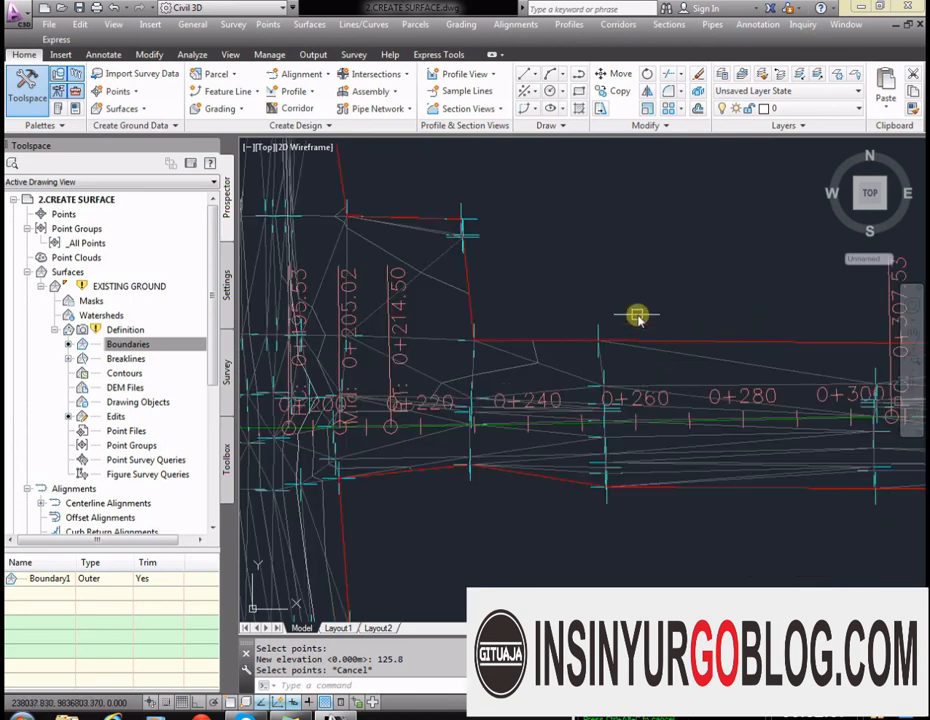
scroll(548, 338, down, 4)
scroll(775, 342, up, 4)
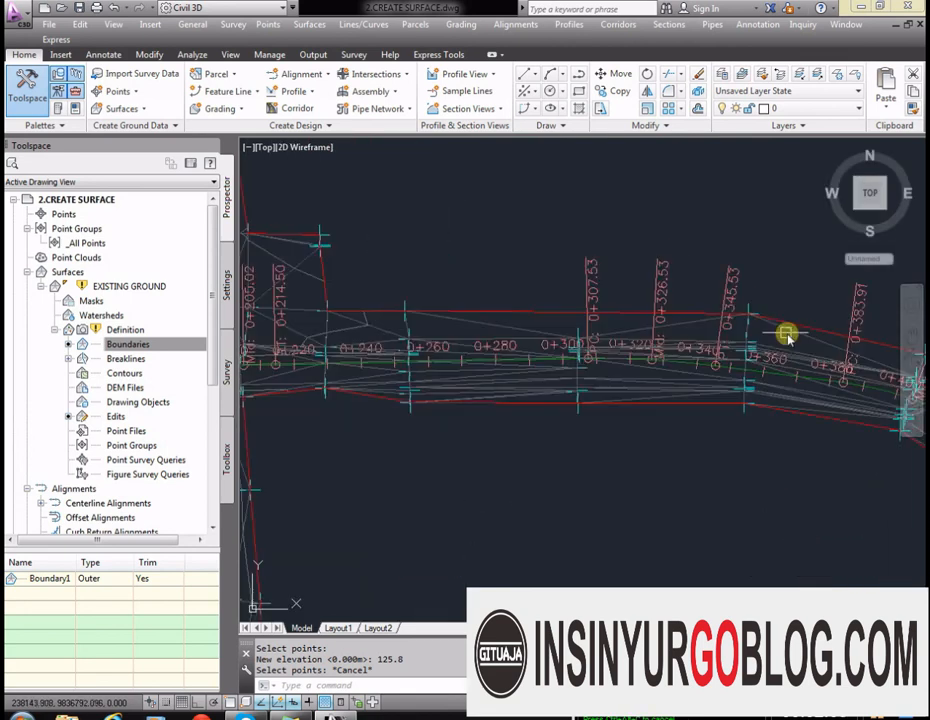
scroll(440, 292, down, 3)
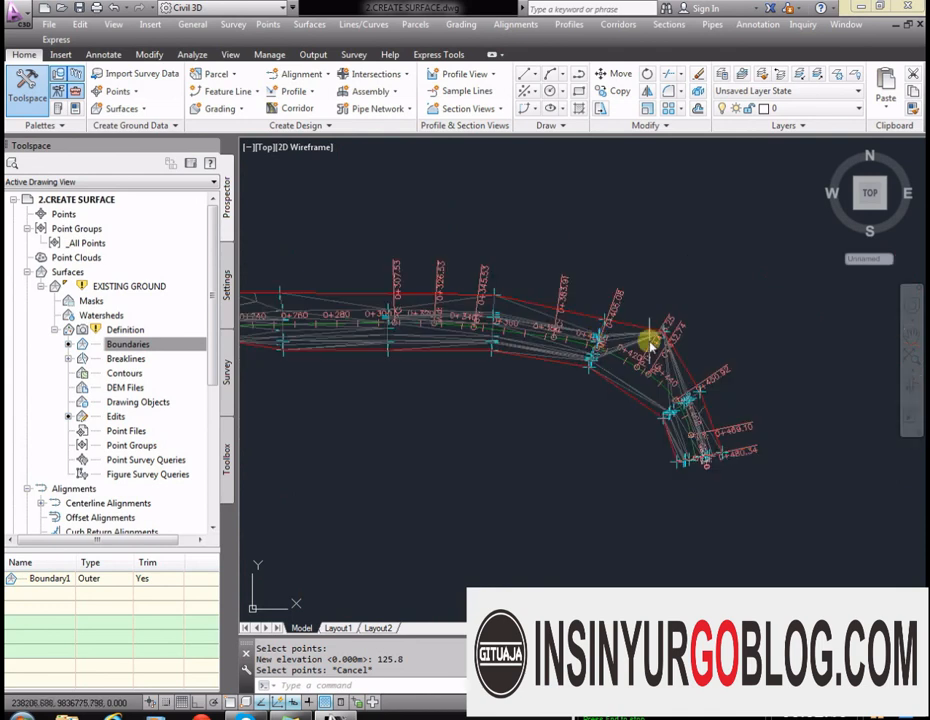
scroll(655, 340, up, 3)
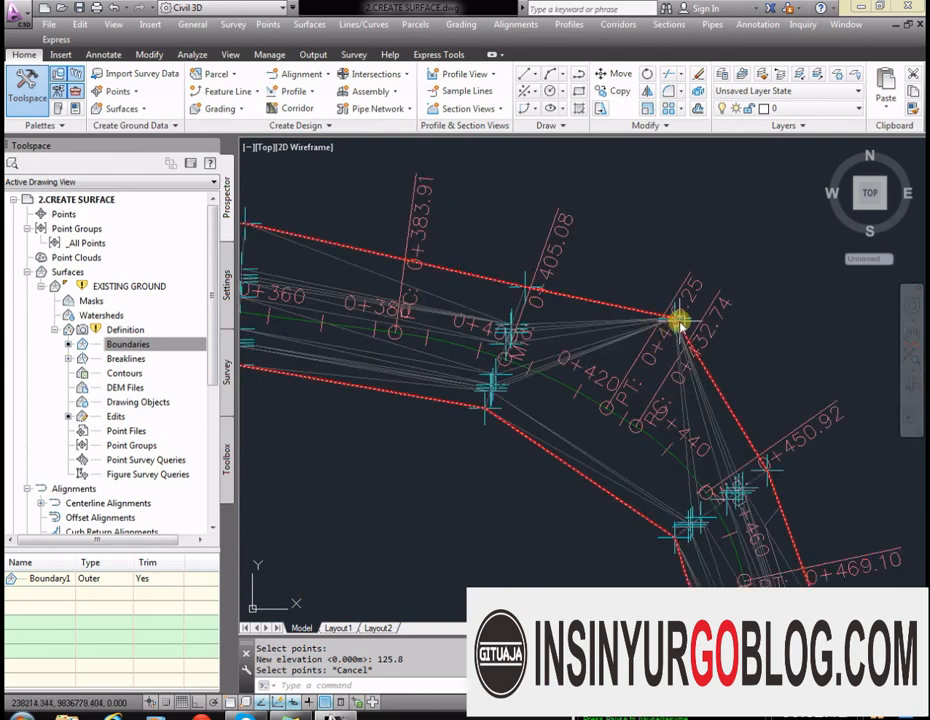
scroll(680, 328, down, 2)
scroll(740, 494, up, 3)
scroll(747, 500, down, 3)
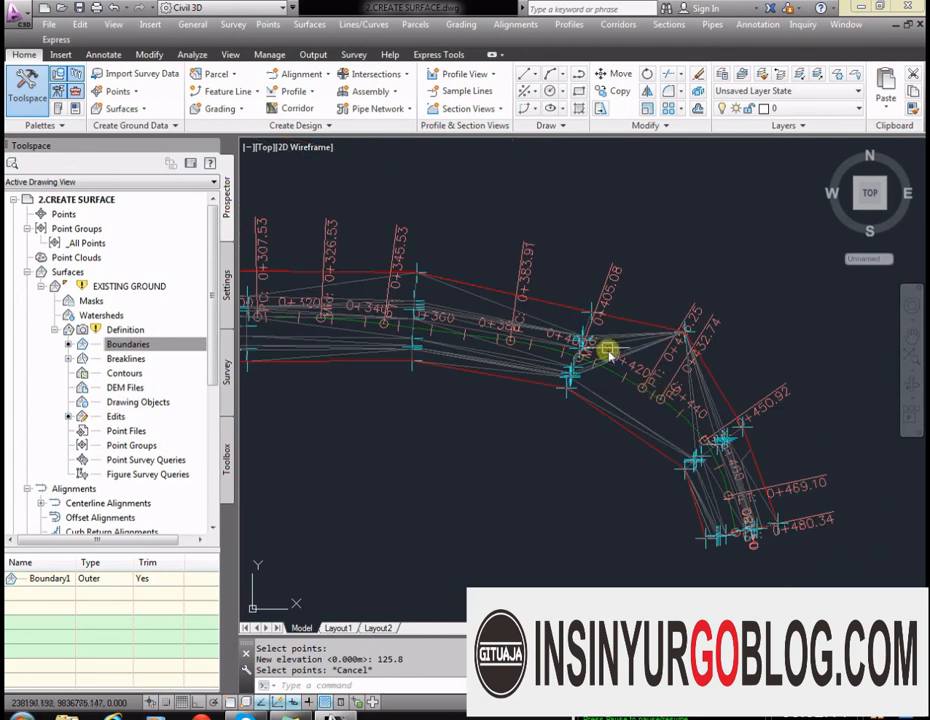
scroll(655, 362, up, 3)
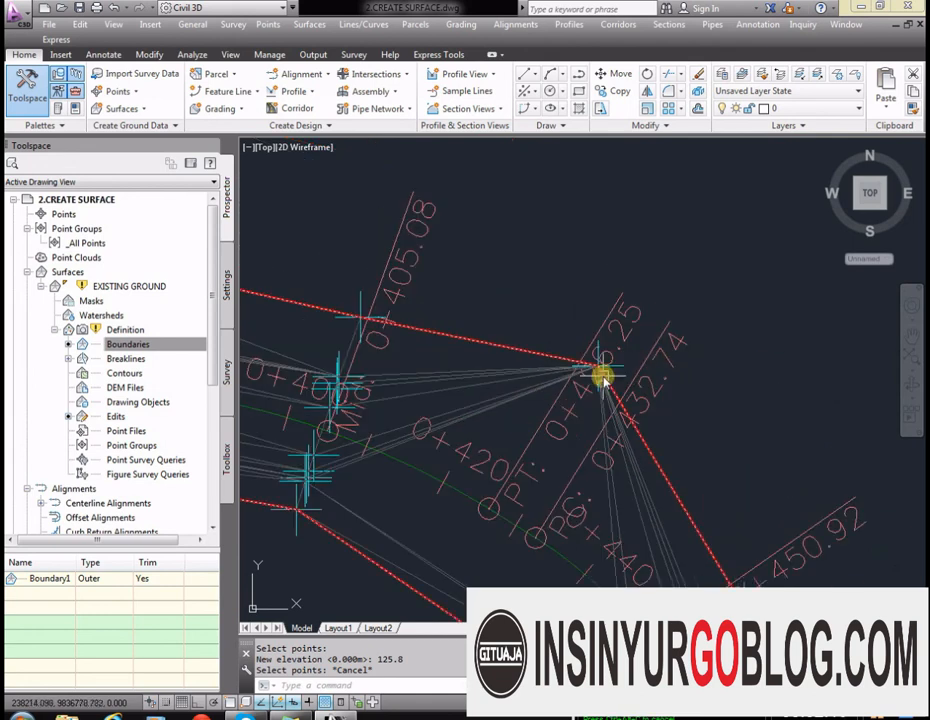
scroll(760, 330, down, 5)
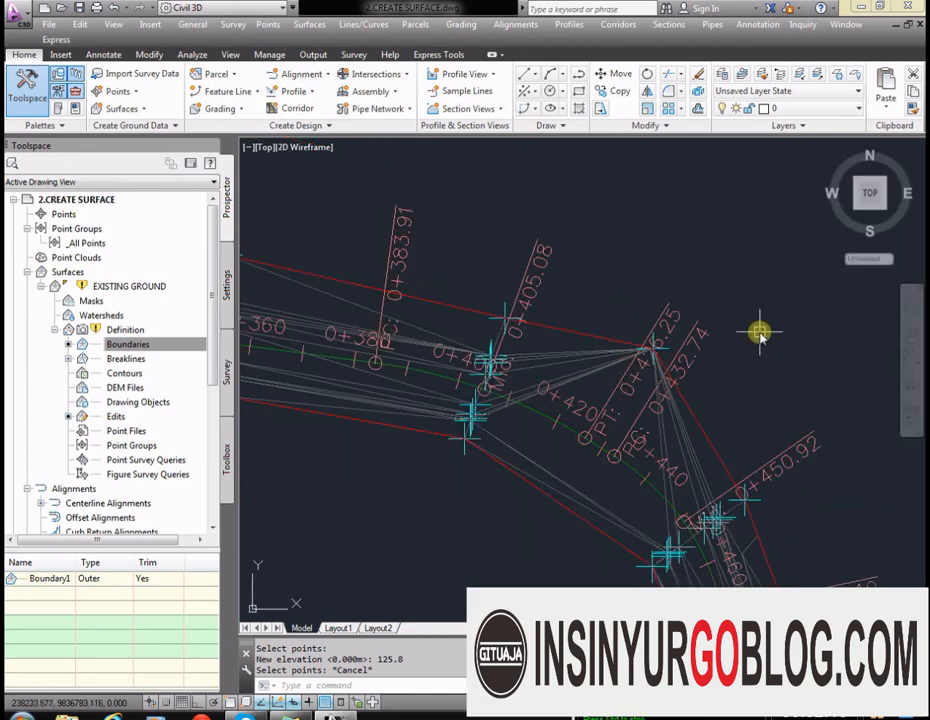
scroll(754, 386, down, 2)
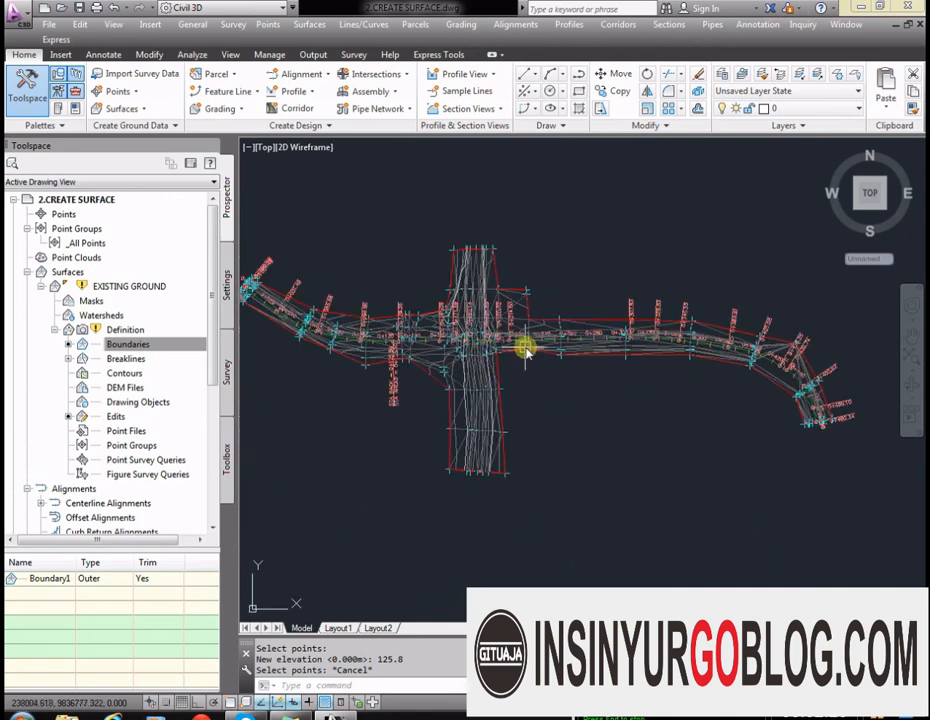
scroll(587, 322, up, 4)
scroll(678, 410, down, 3)
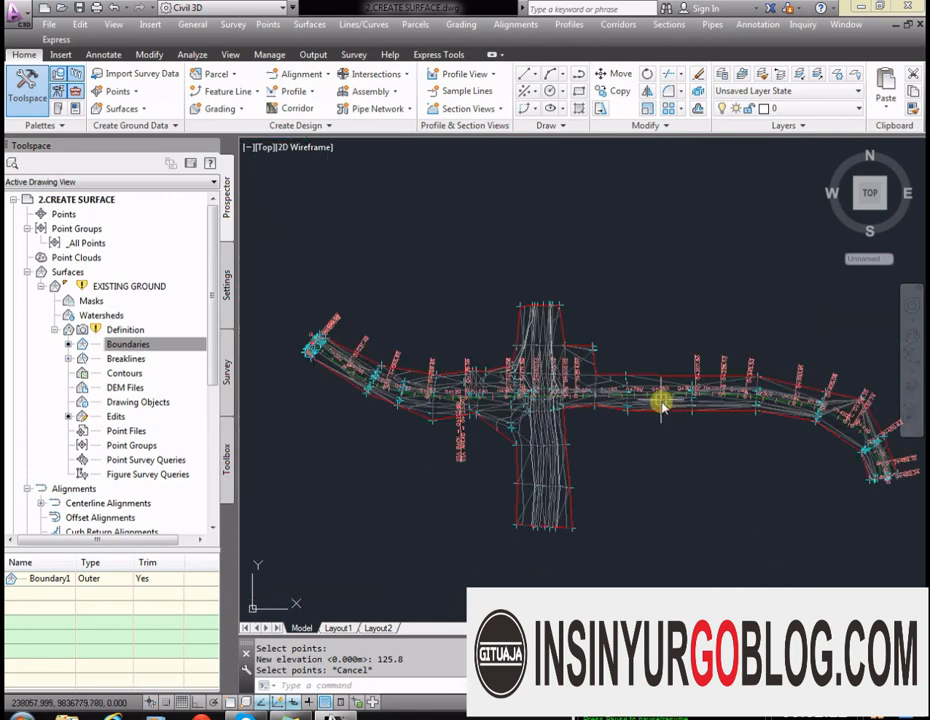
scroll(665, 408, up, 5)
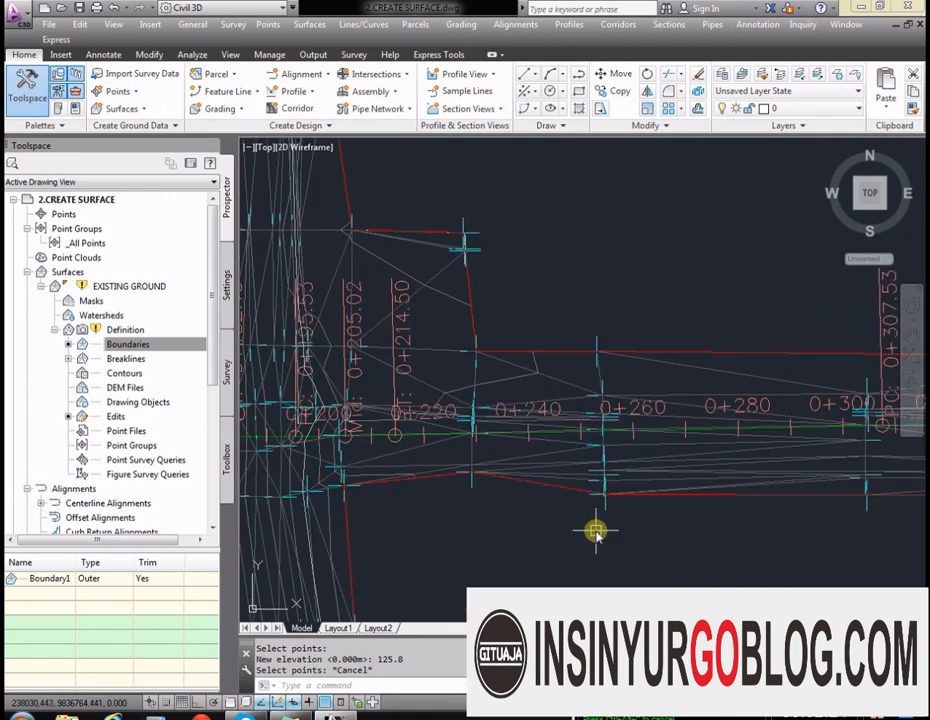
Step: Rebuild the EXISTING GROUND surface so it takes in the edited boundary point elevations, and close the resulting event list
scroll(370, 425, down, 2)
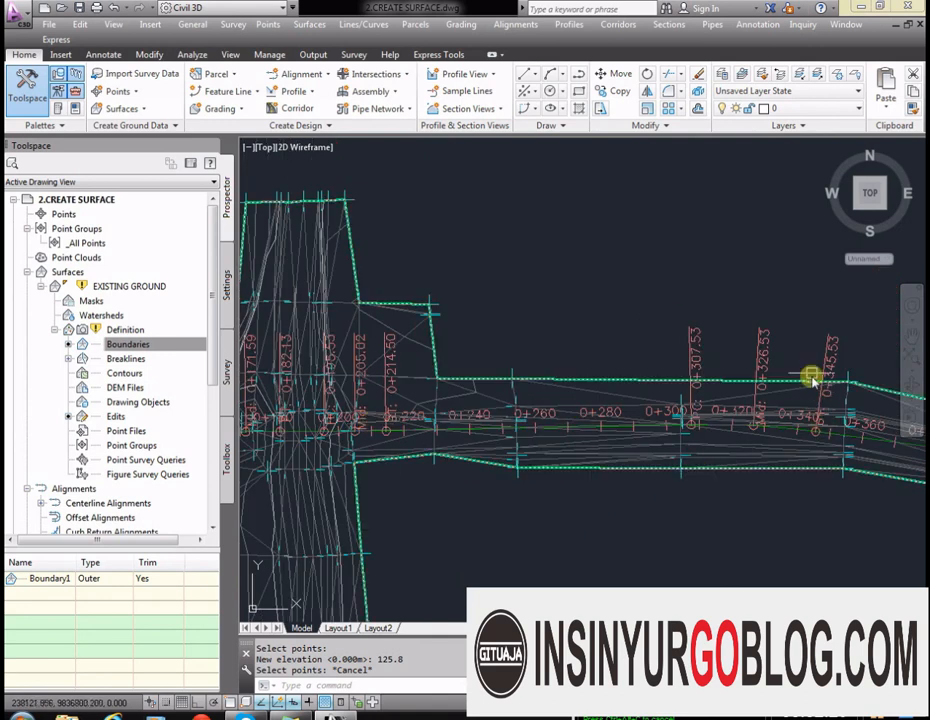
scroll(650, 419, down, 4)
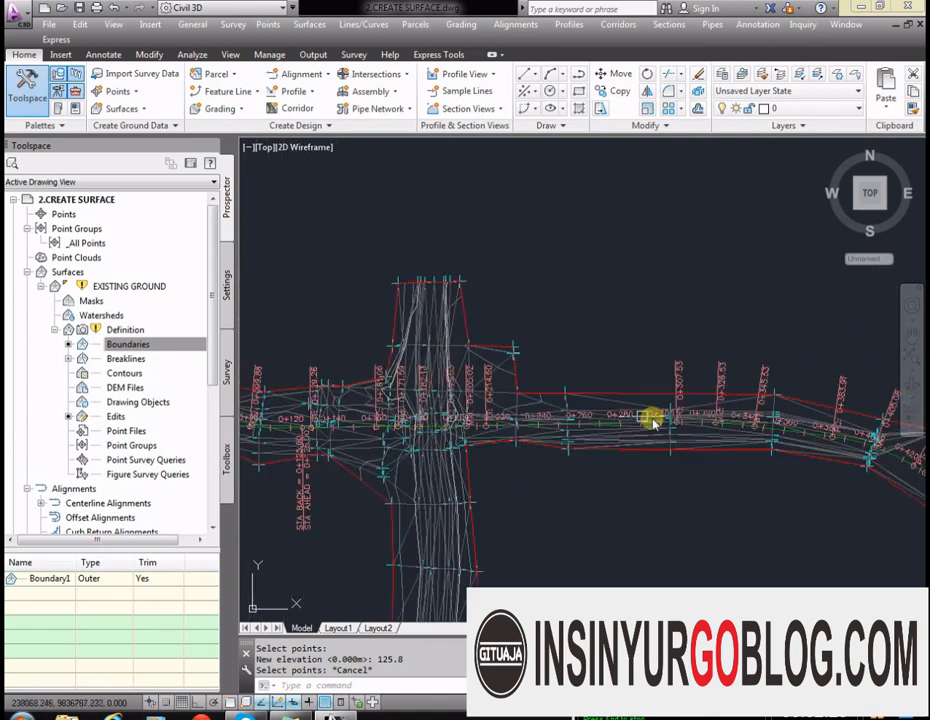
scroll(582, 249, down, 2)
scroll(640, 362, up, 2)
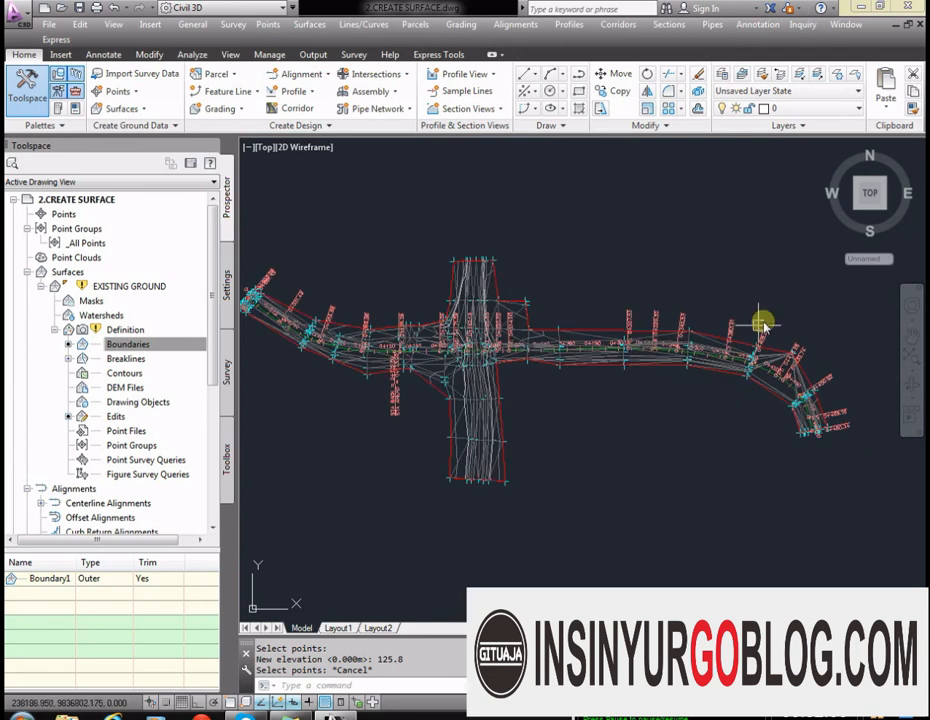
key(Escape)
scroll(679, 295, down, 1)
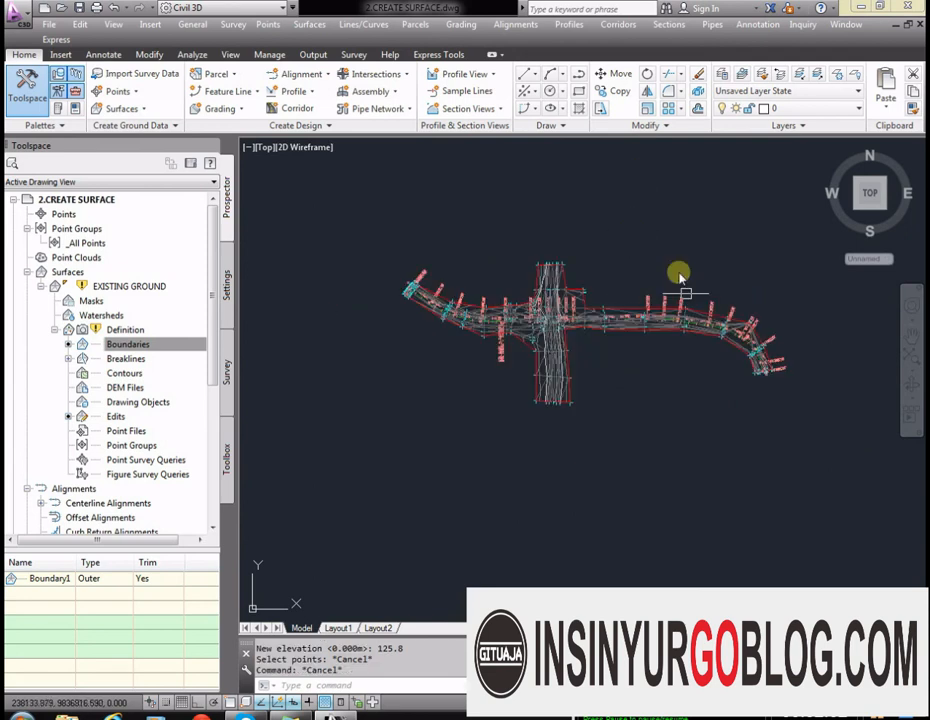
scroll(645, 261, up, 1)
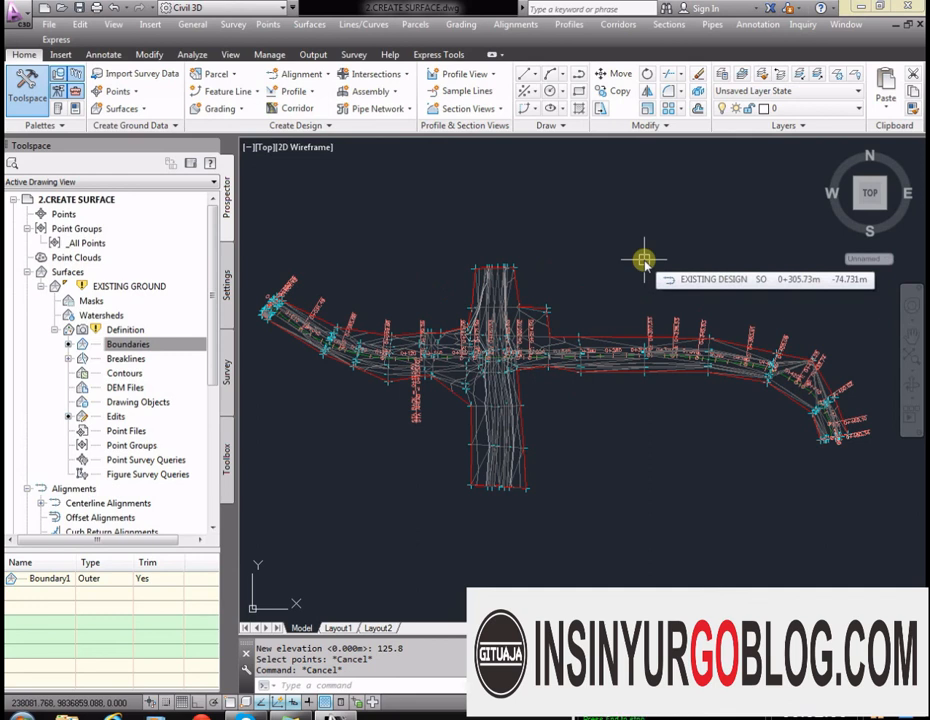
right_click(111, 289)
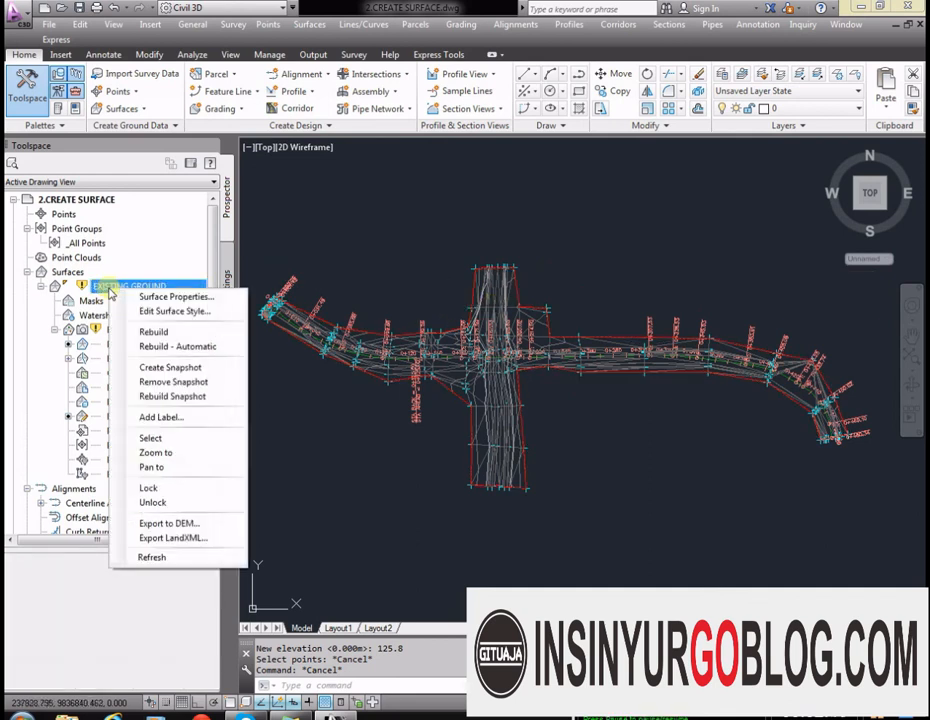
click(240, 331)
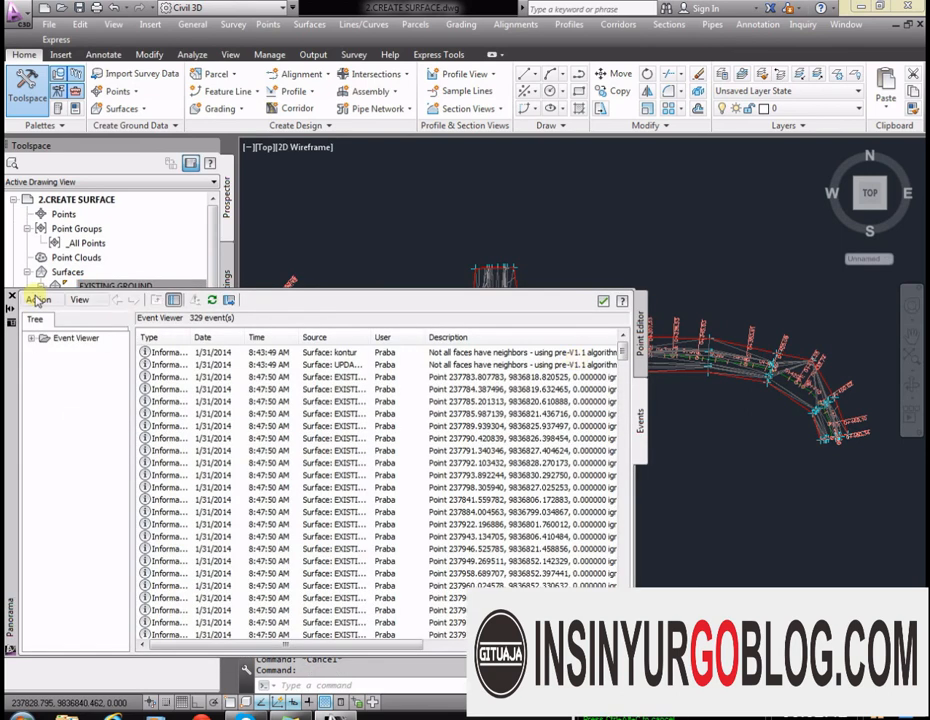
click(12, 297)
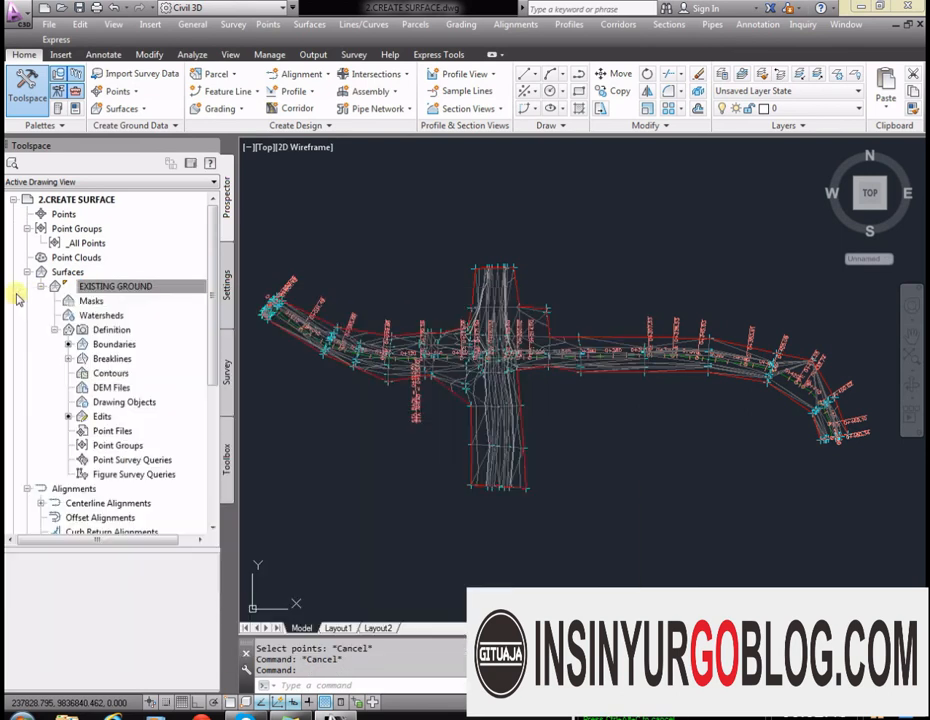
Step: Check the rebuilt EXISTING GROUND surface around the crossing and along the alignment, and save the drawing
scroll(475, 312, up, 4)
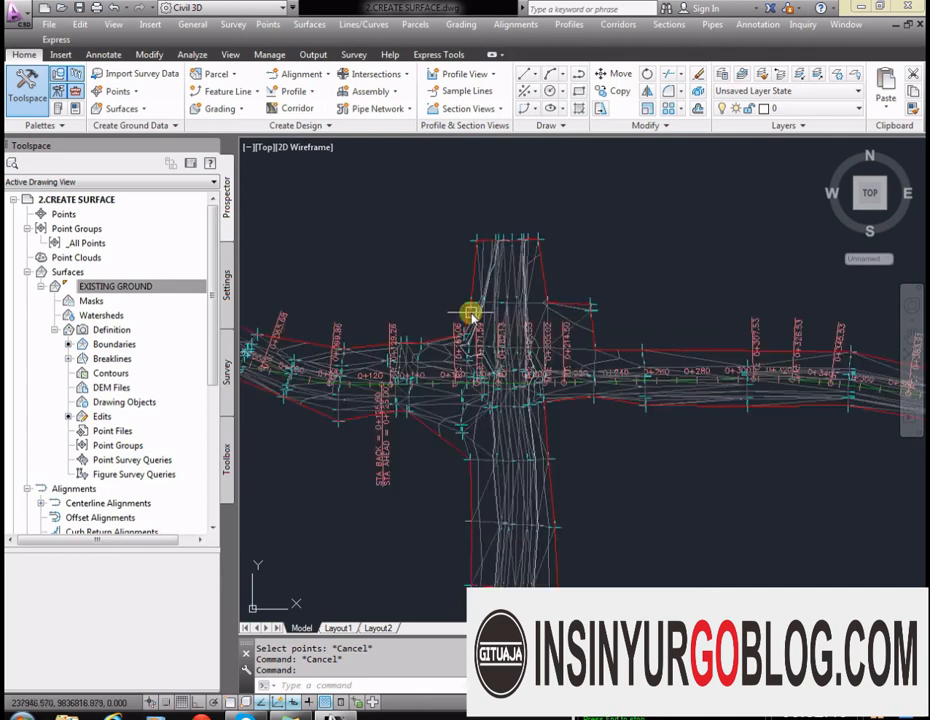
scroll(710, 195, down, 2)
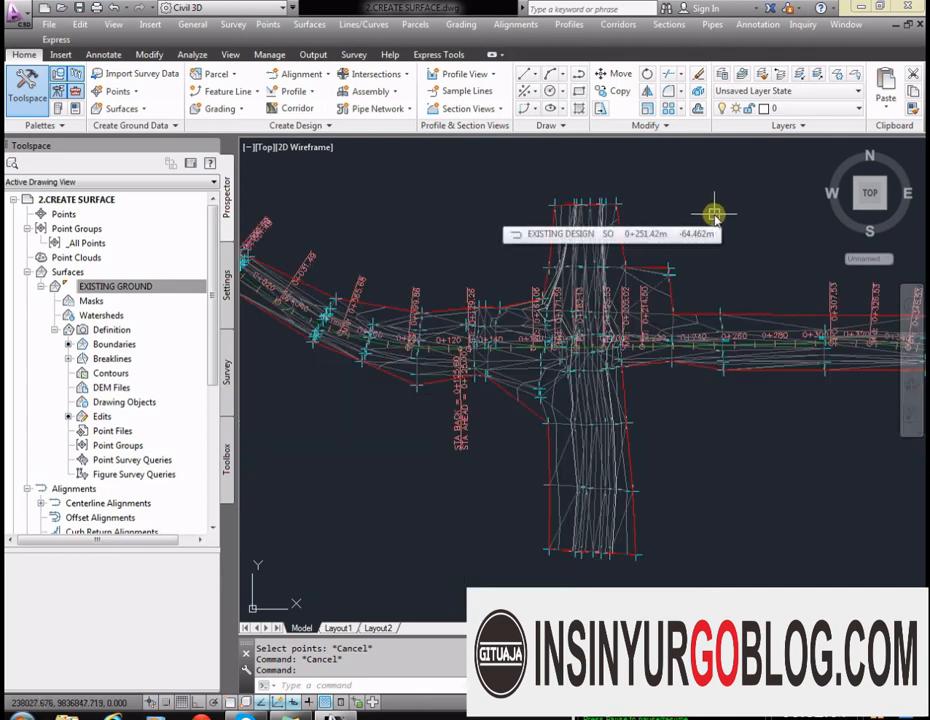
mouse_move(609, 281)
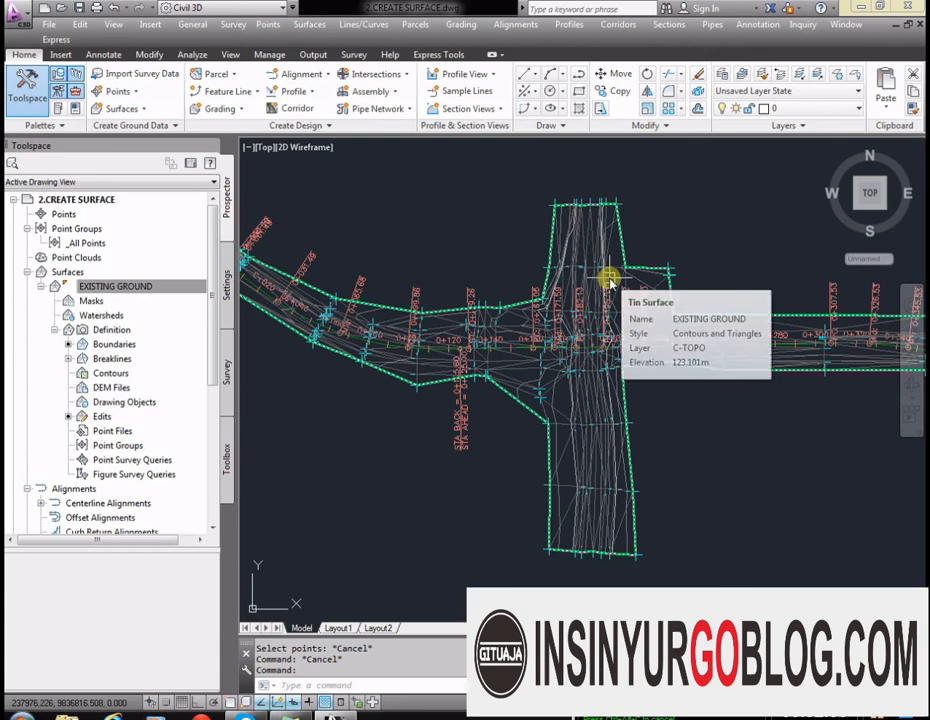
scroll(737, 311, down, 4)
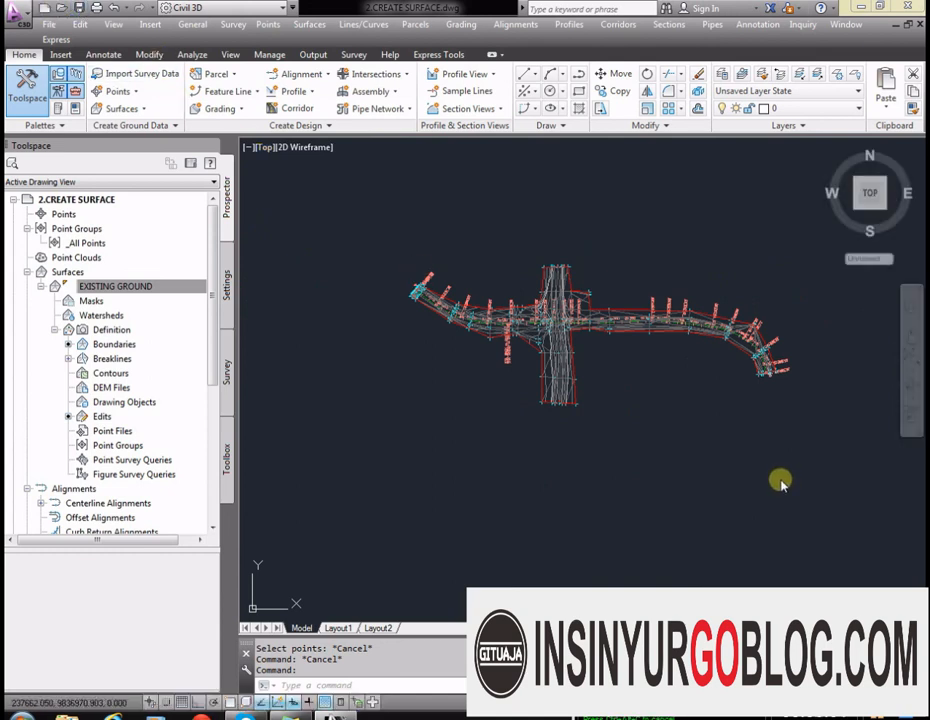
key(ctrl+s)
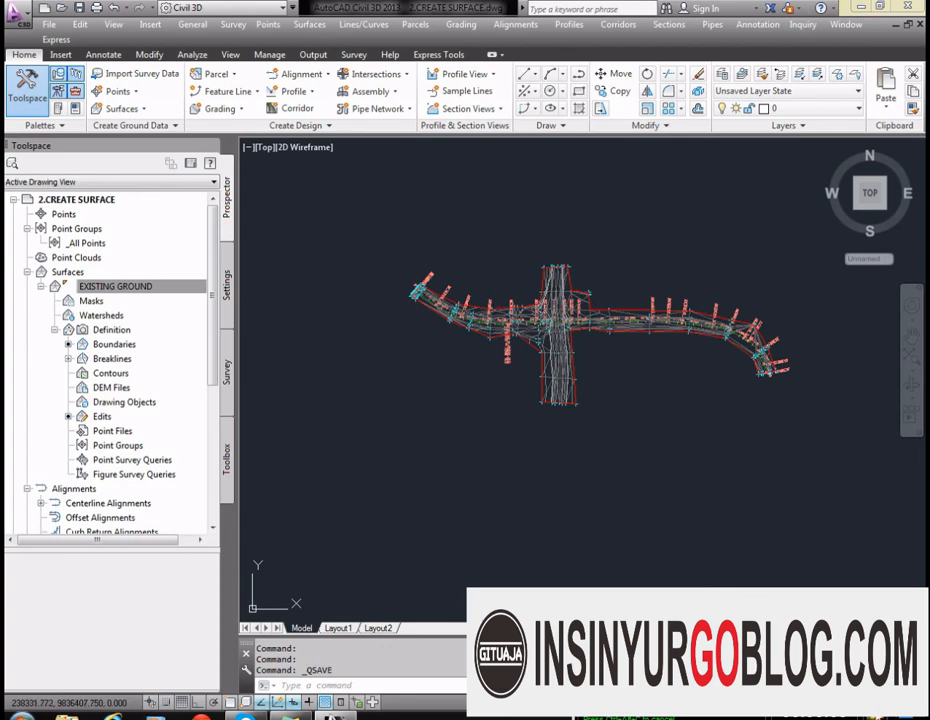